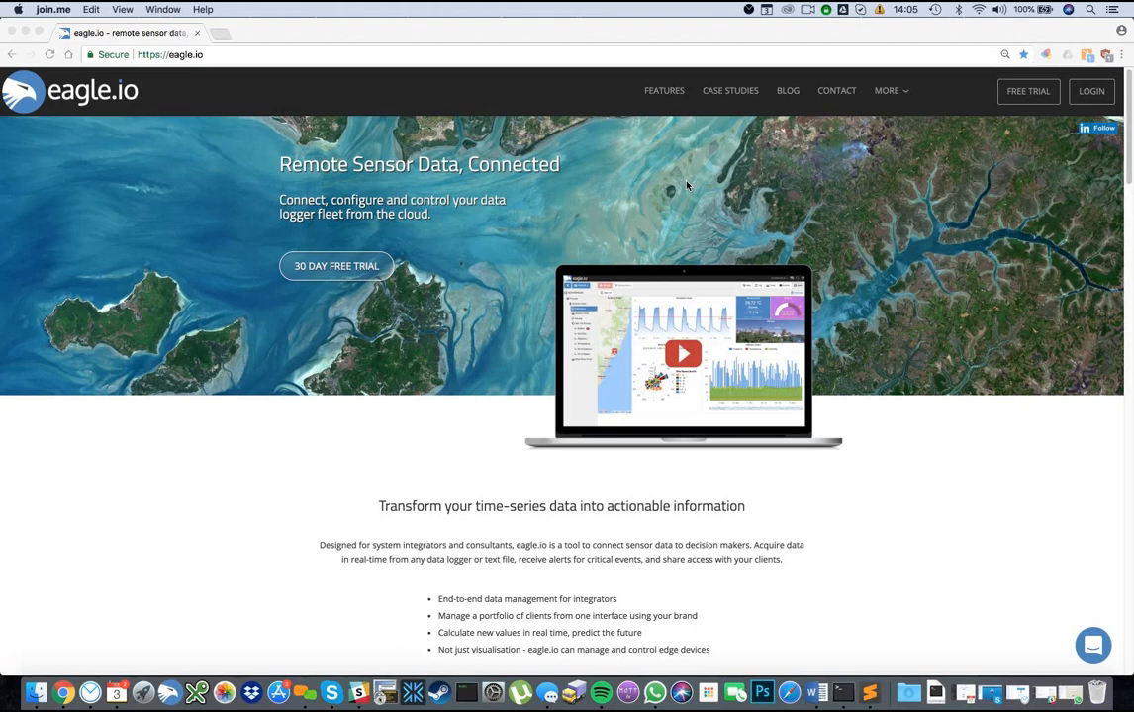
Step: Log in to eagle.io and switch the Coal Seam Gas map to satellite imagery
left_click(1091, 90)
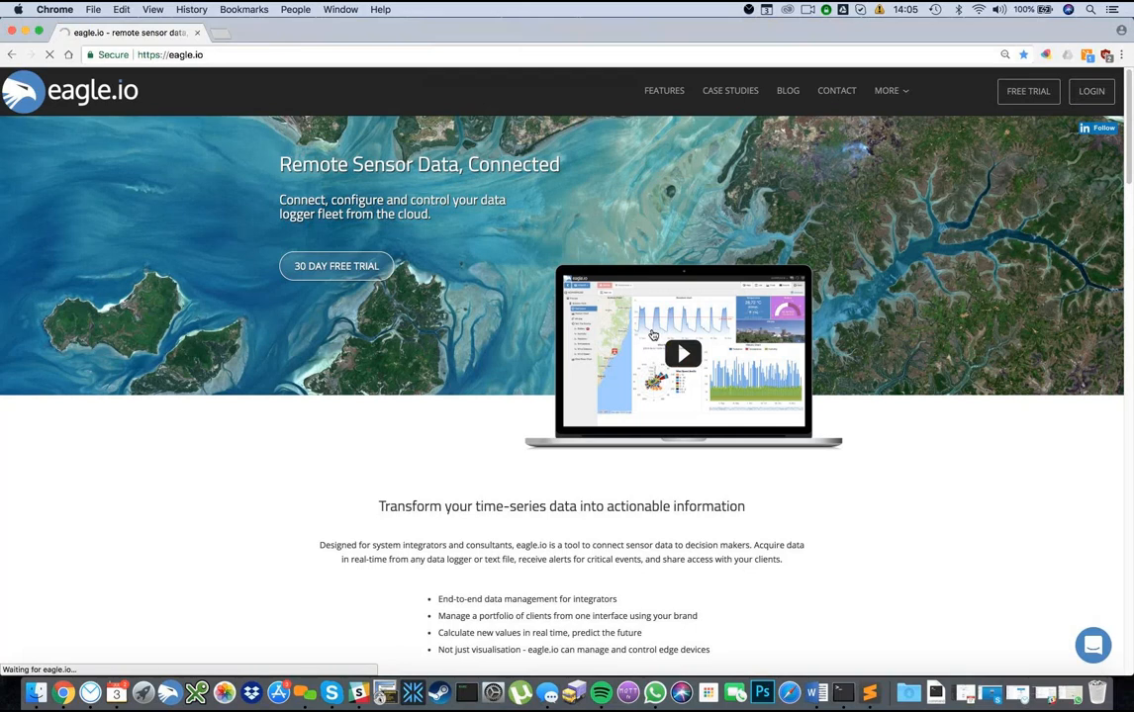
left_click(1091, 97)
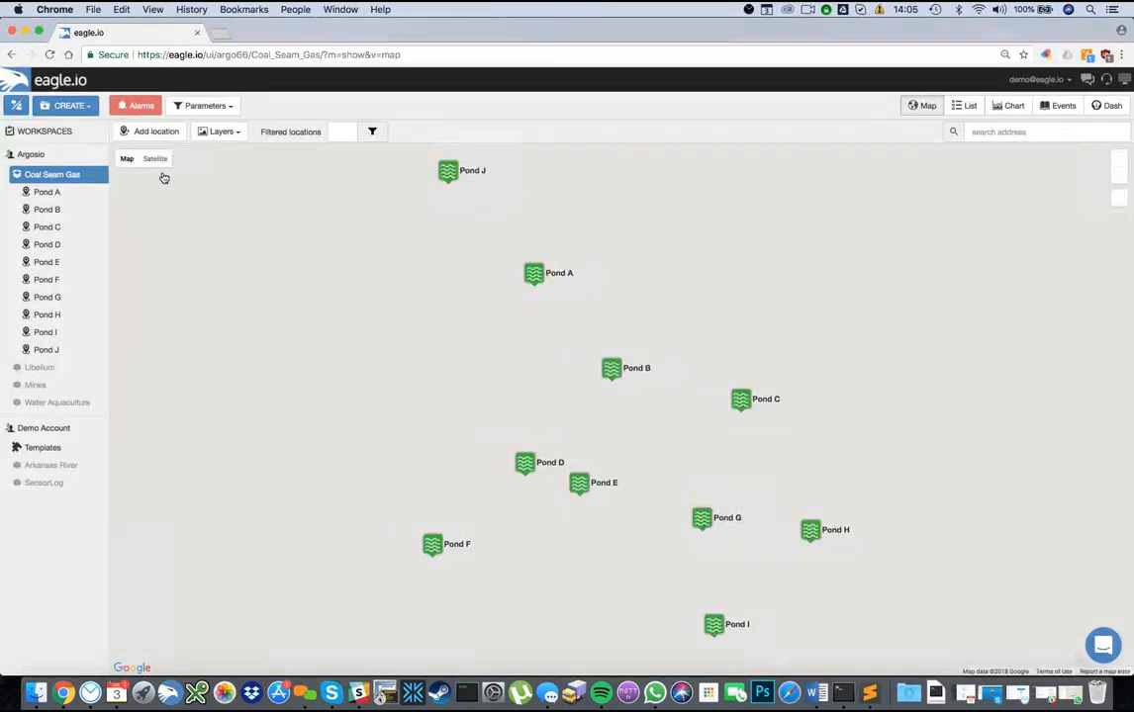
left_click(155, 159)
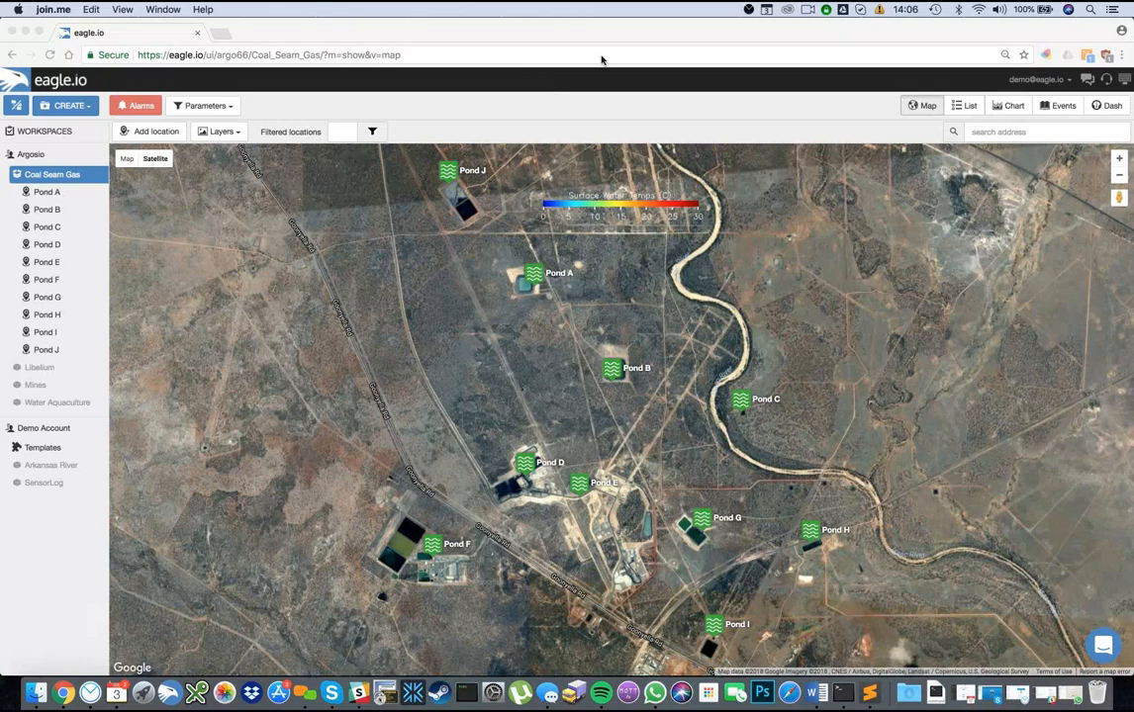
Step: Preview the latest readings of Pond A and the surrounding ponds on the Coal Seam Gas map
left_click(754, 55)
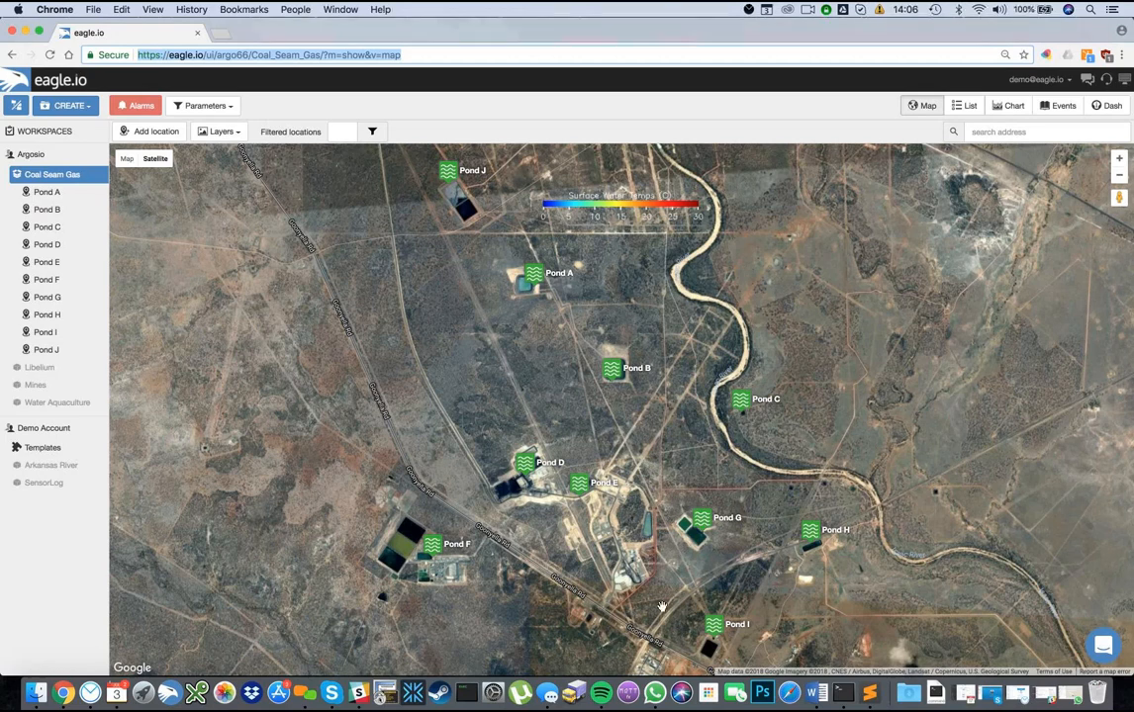
left_click(533, 277)
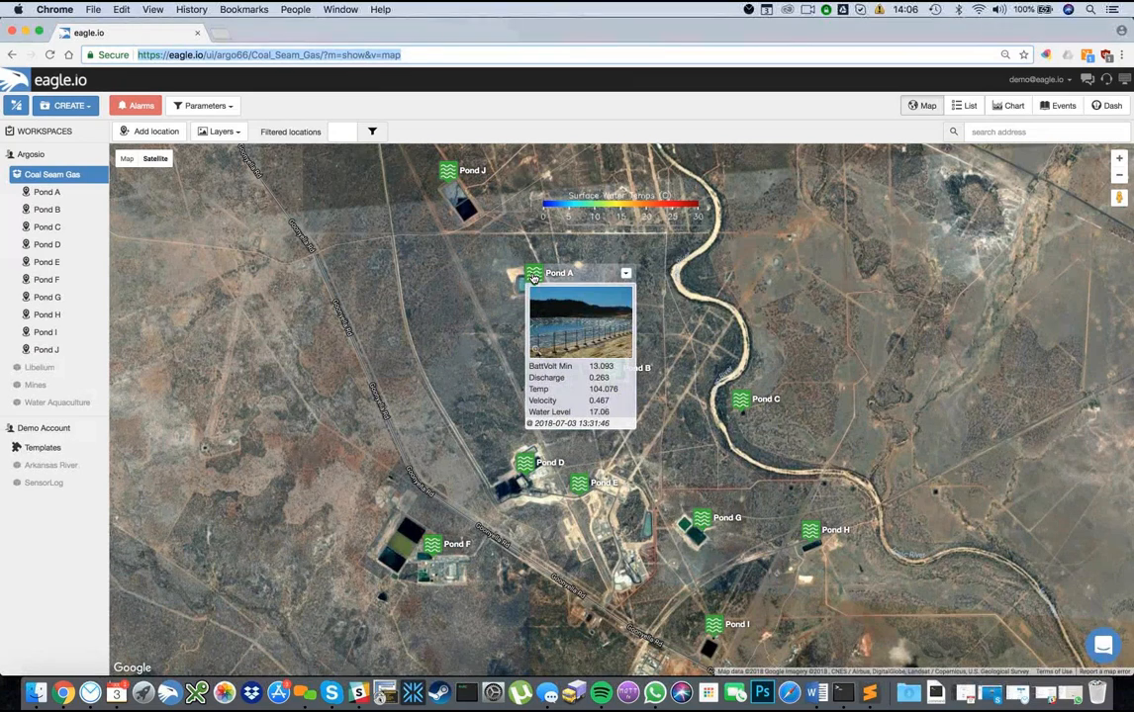
mouse_move(450, 173)
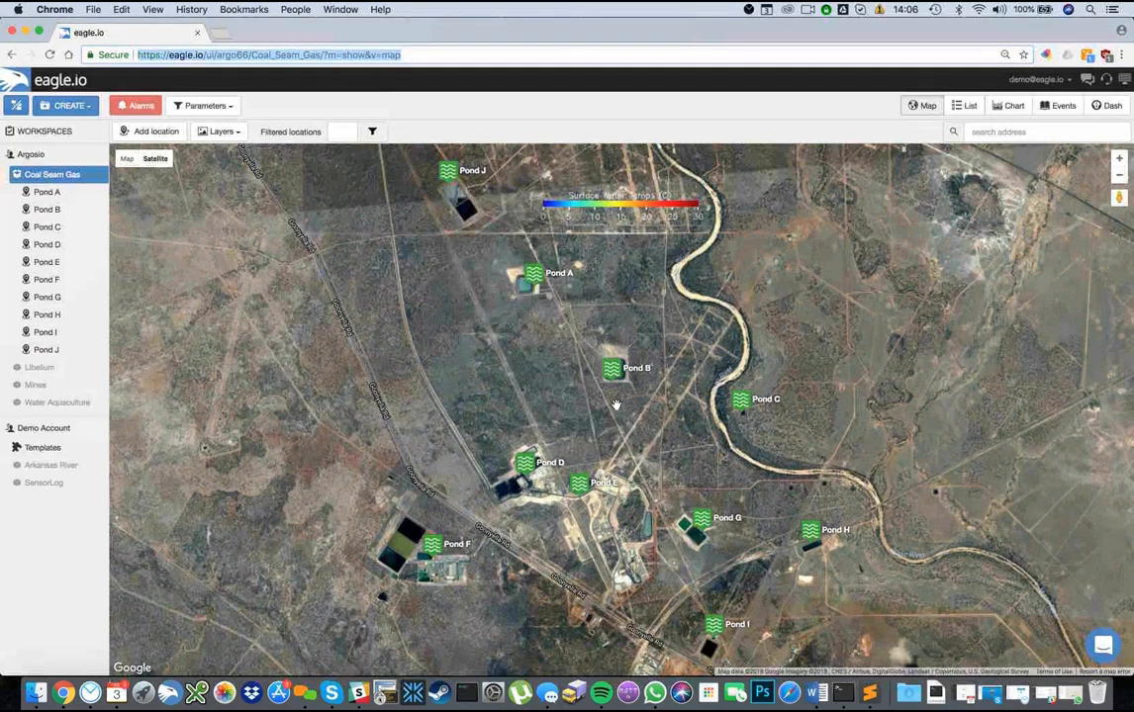
scroll(615, 397, "up", 2)
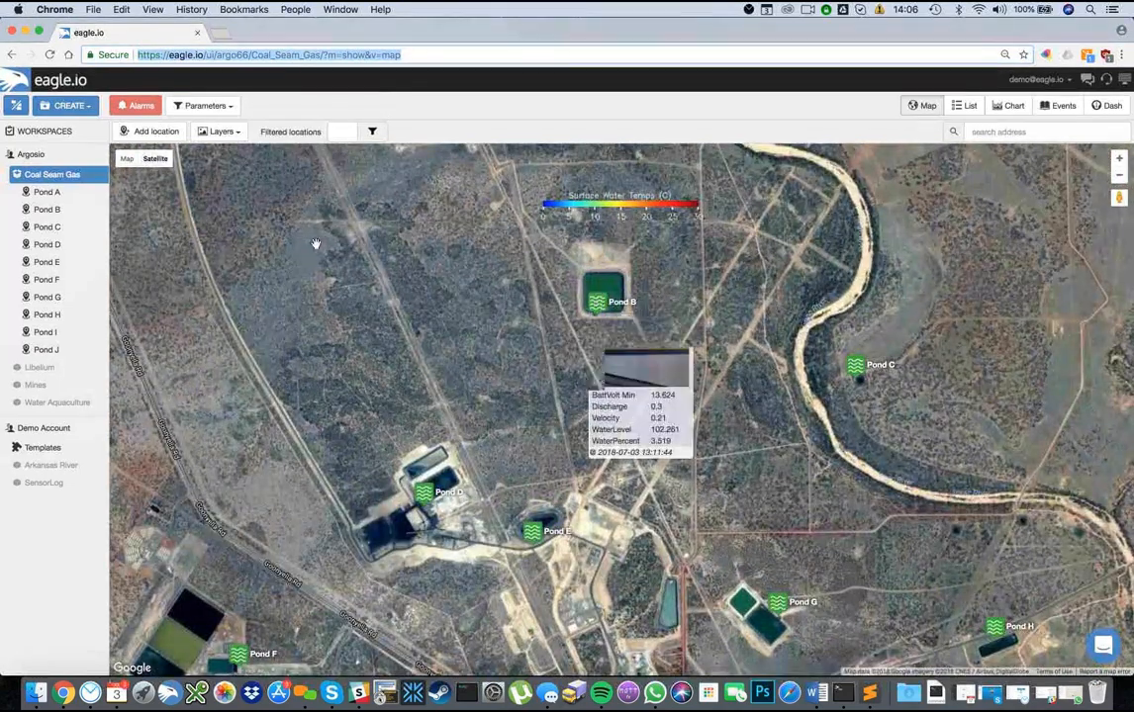
Step: Collapse and re-expand the Coal Seam Gas workspace and open its Pond A location
left_click(16, 175)
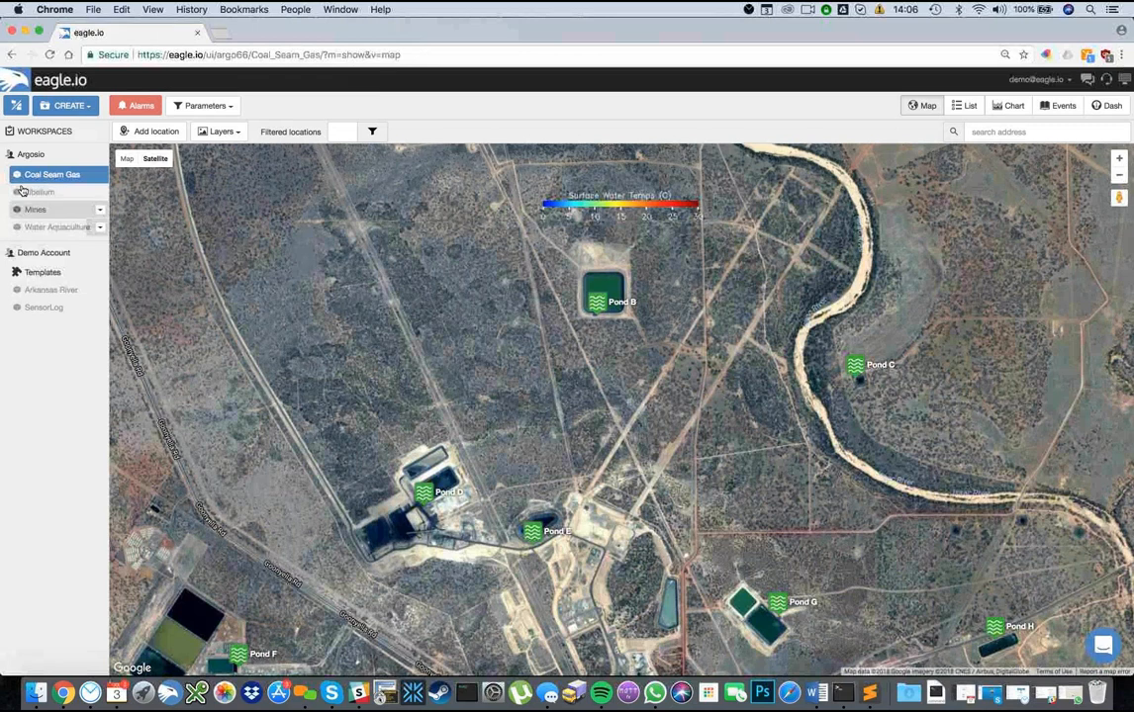
left_click(18, 177)
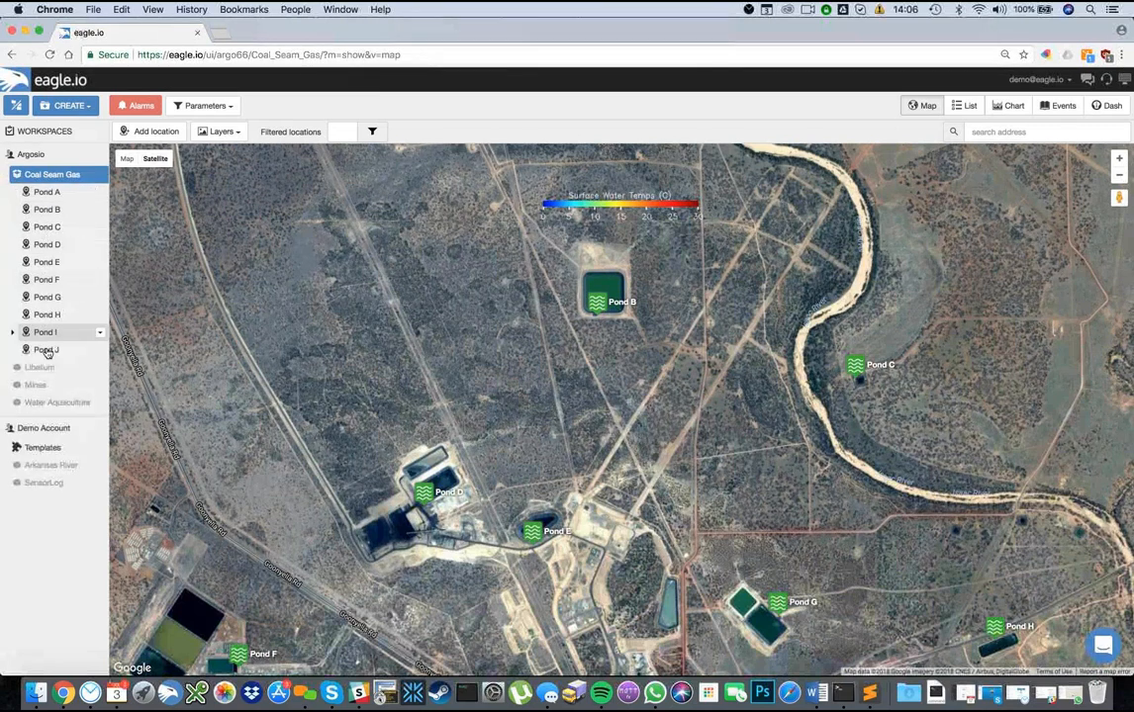
left_click(46, 194)
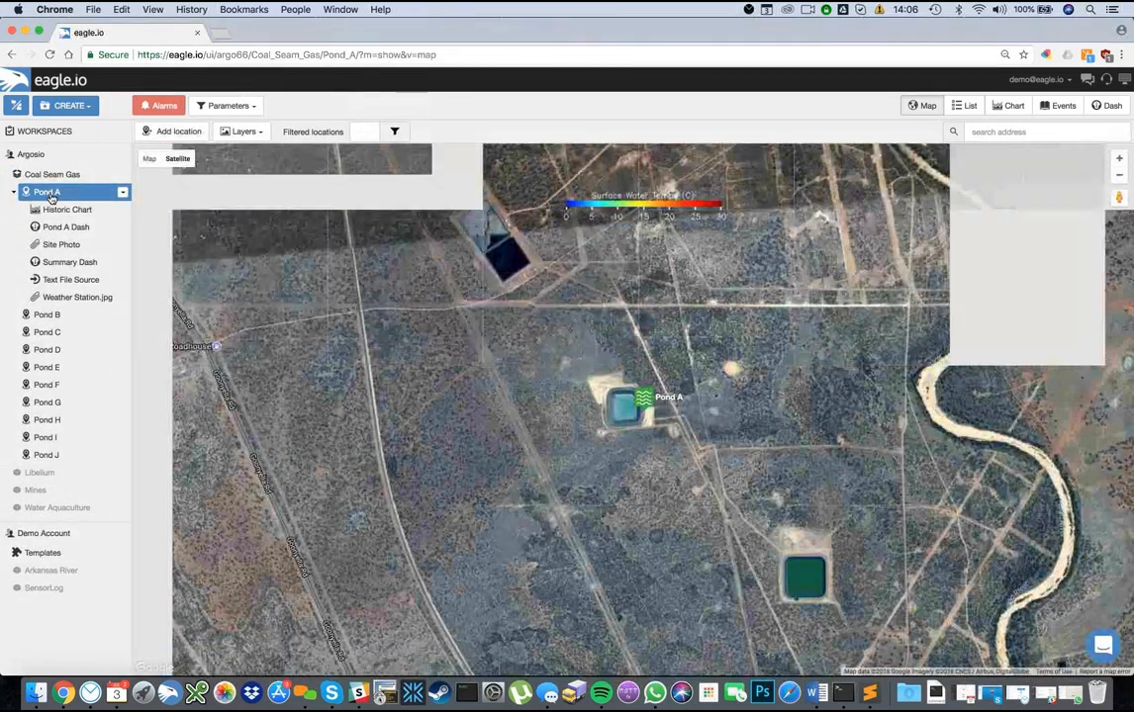
mouse_move(645, 401)
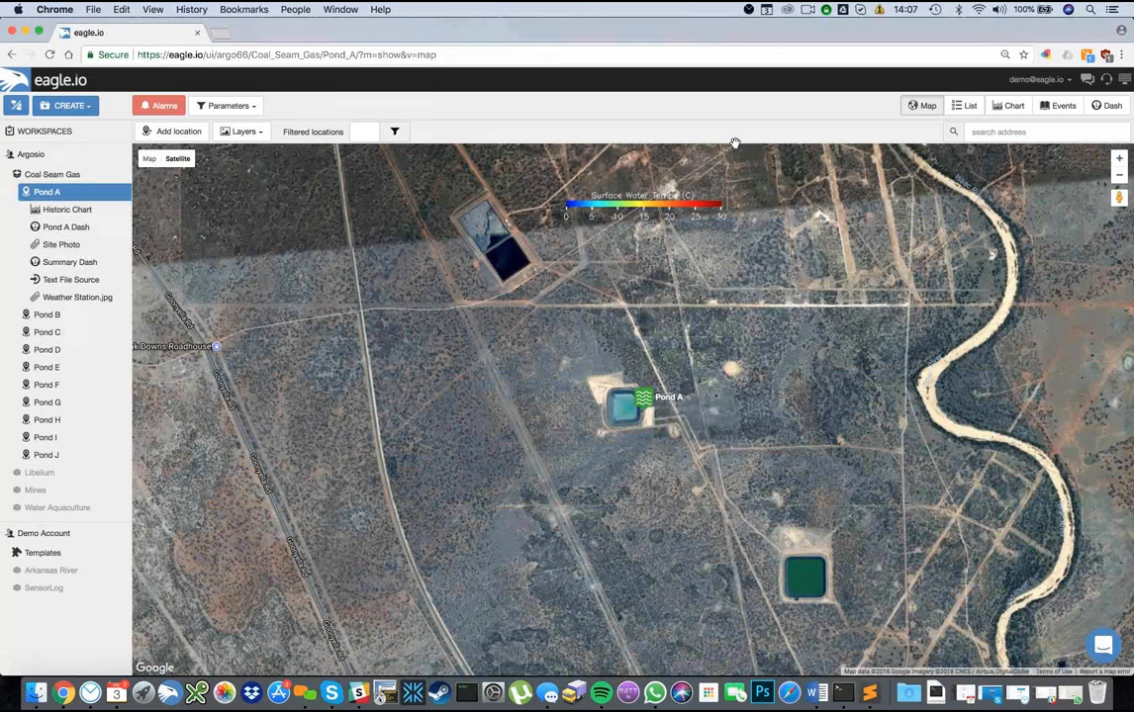
Step: Review the list of Pond A's parameters and the list of its attachments
left_click(963, 106)
left_click(1019, 132)
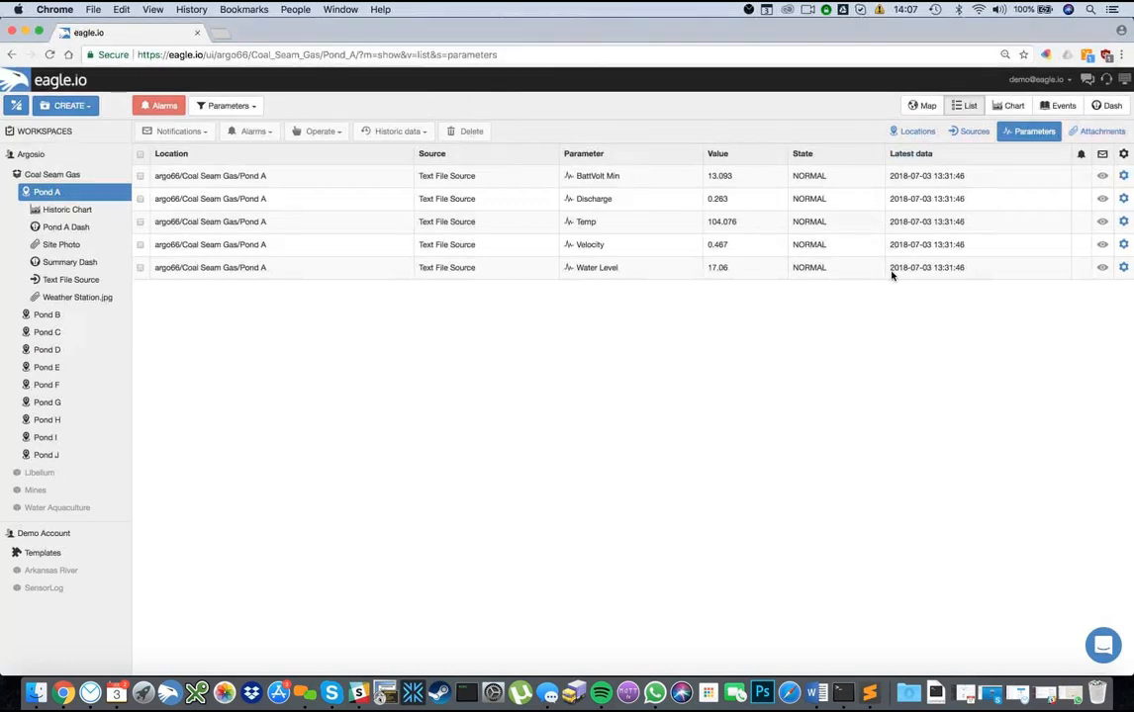
left_click(1104, 132)
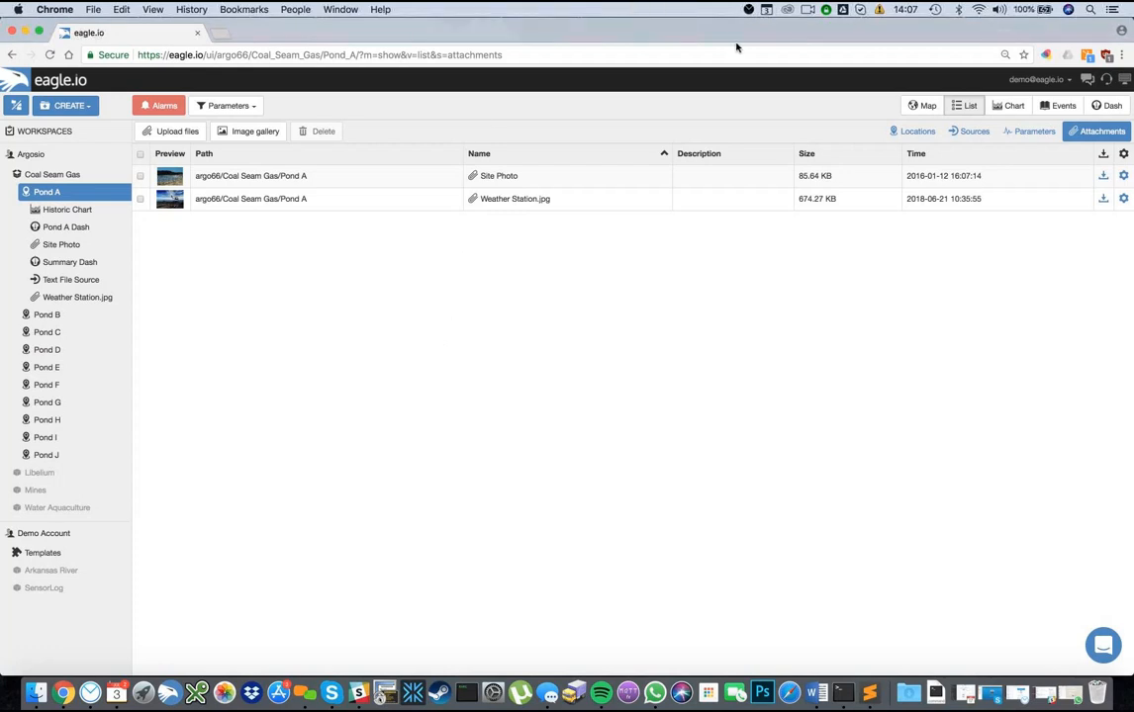
Step: Upload the CSV export file from the desktop to Pond A's attachments
left_click_drag(727, 36, 699, 40)
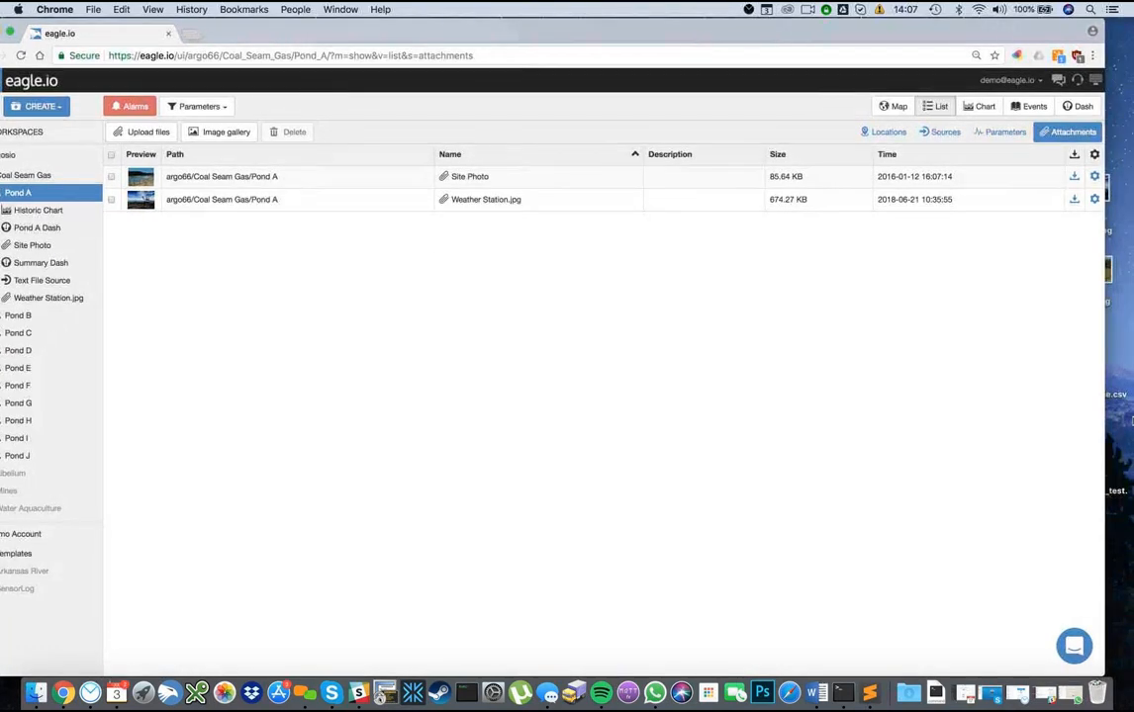
left_click_drag(1116, 397, 549, 358)
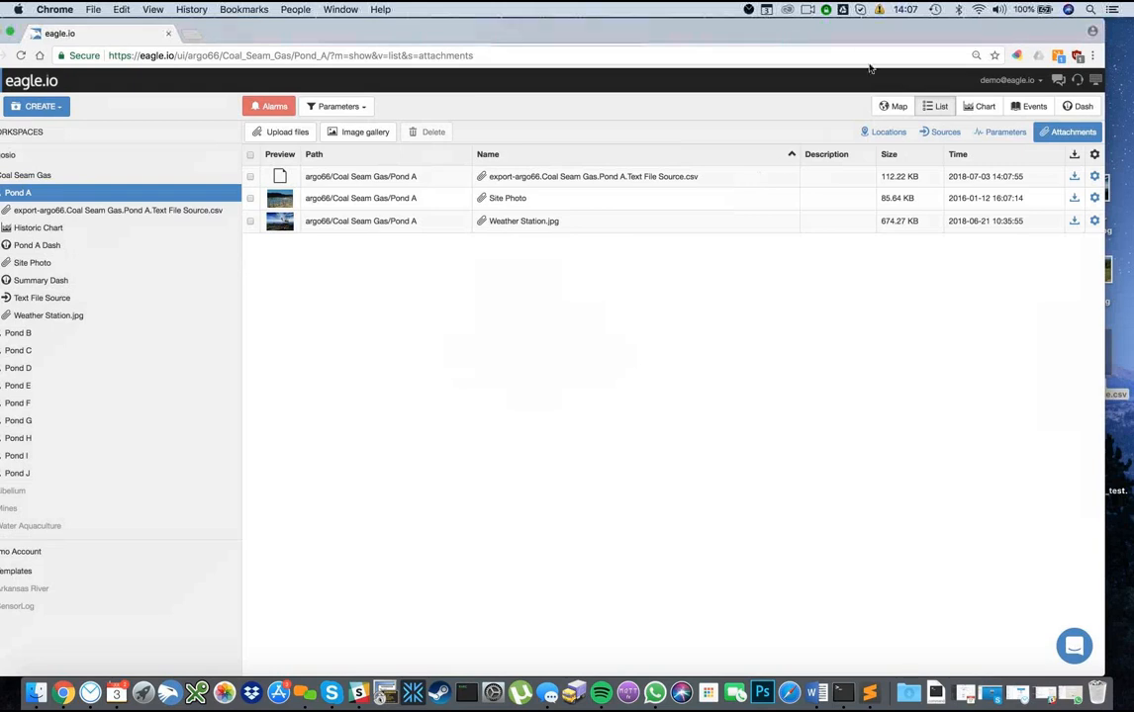
left_click_drag(835, 34, 846, 33)
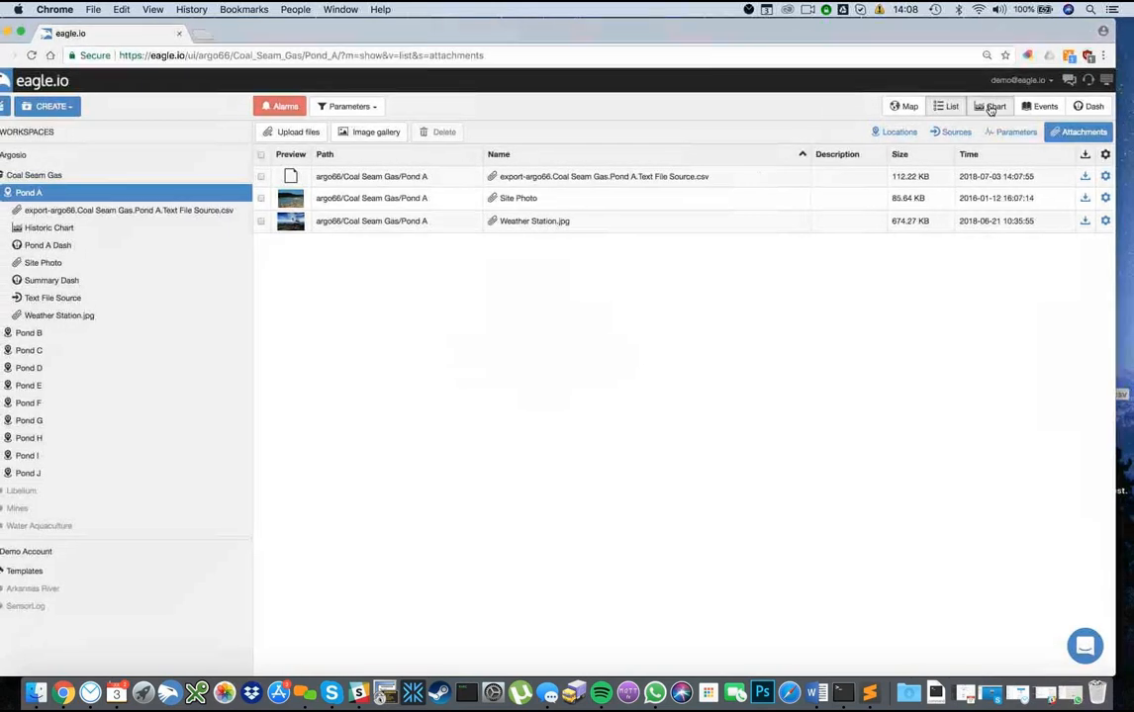
Step: Chart Pond A's data by location and by parameter, and examine the separate parameter charts
left_click(991, 106)
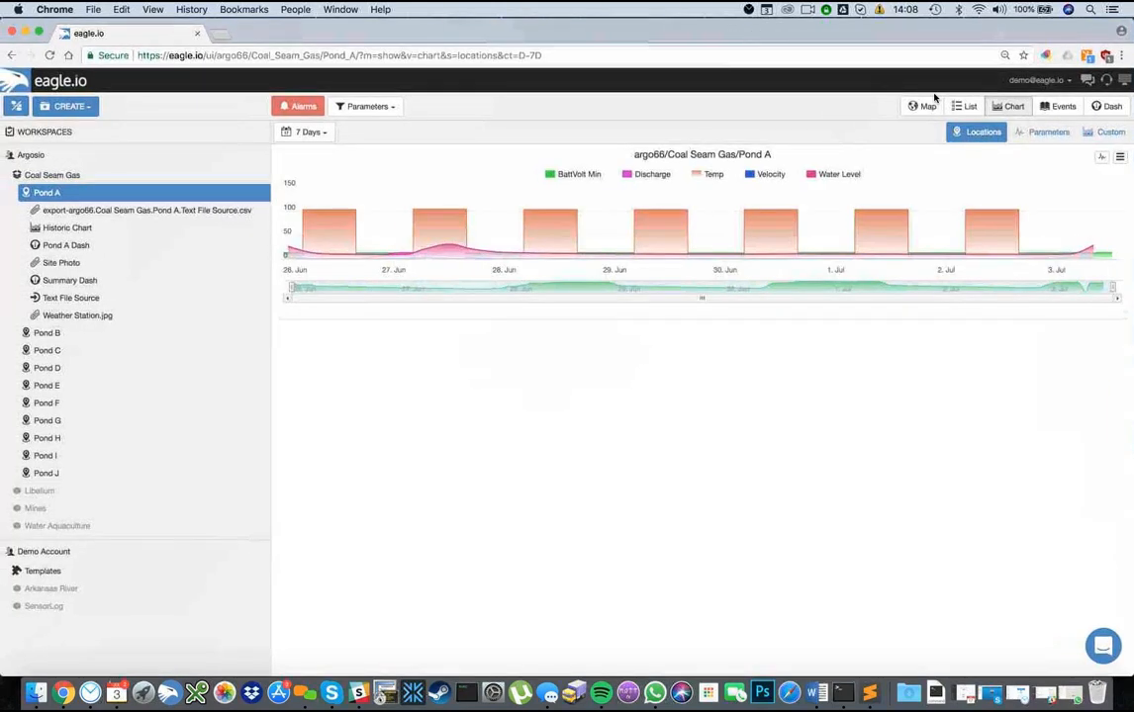
left_click(1039, 132)
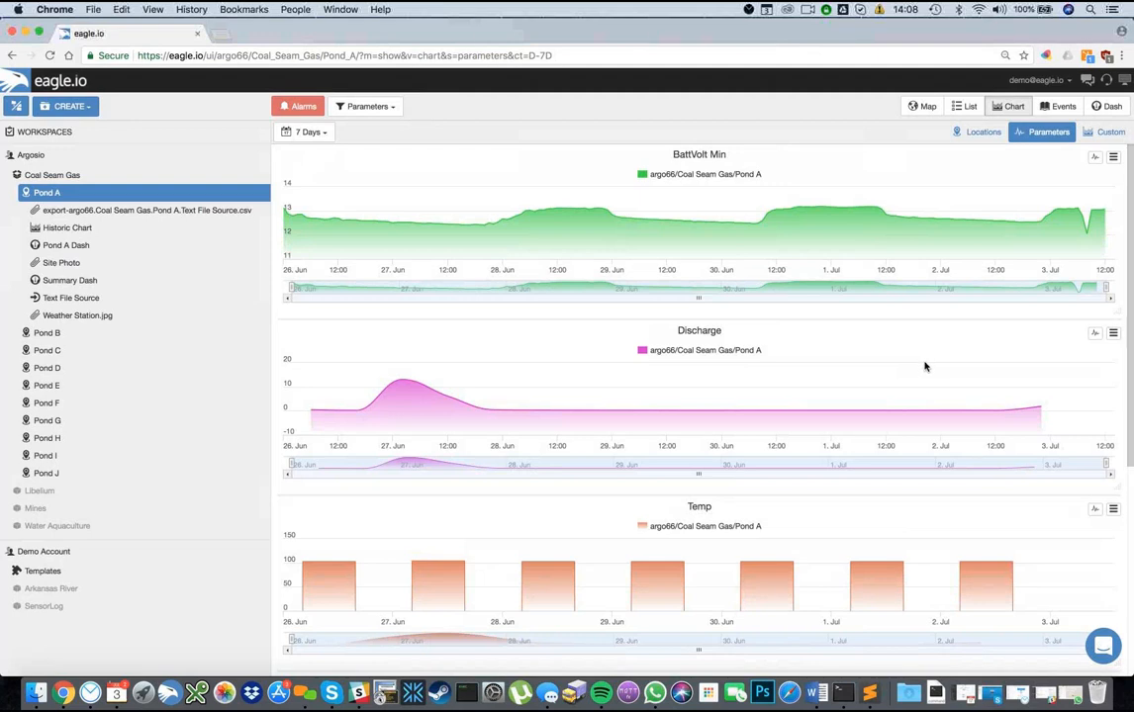
scroll(920, 483, "down", 1)
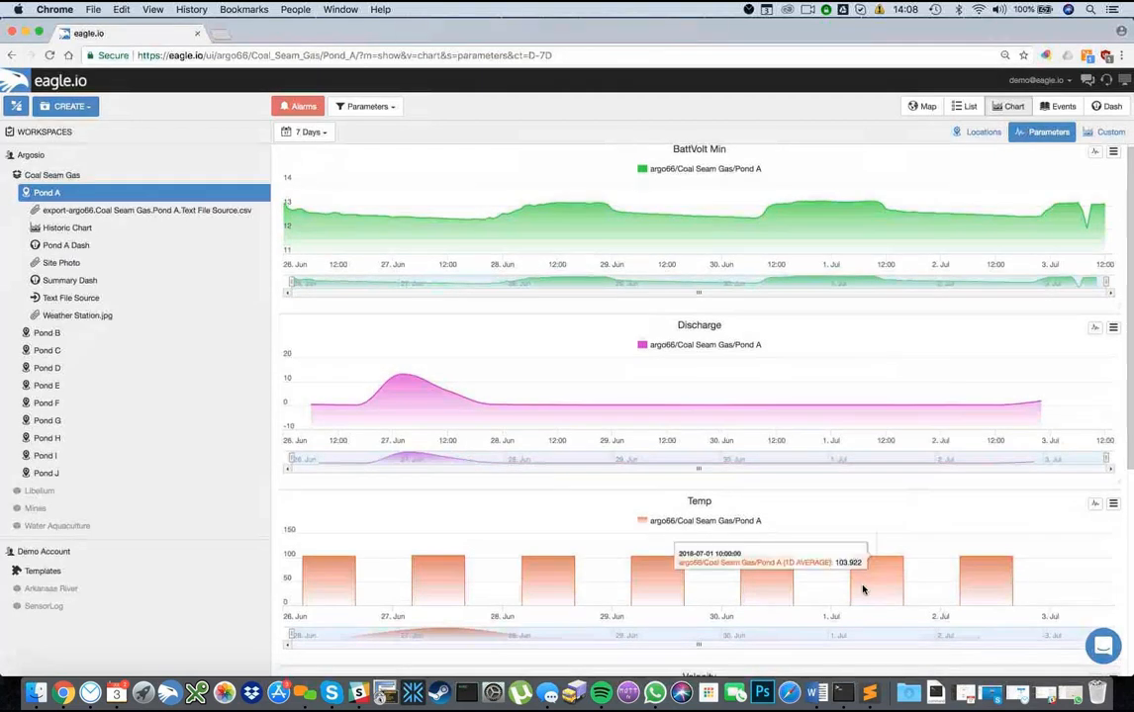
scroll(813, 391, "down", 2)
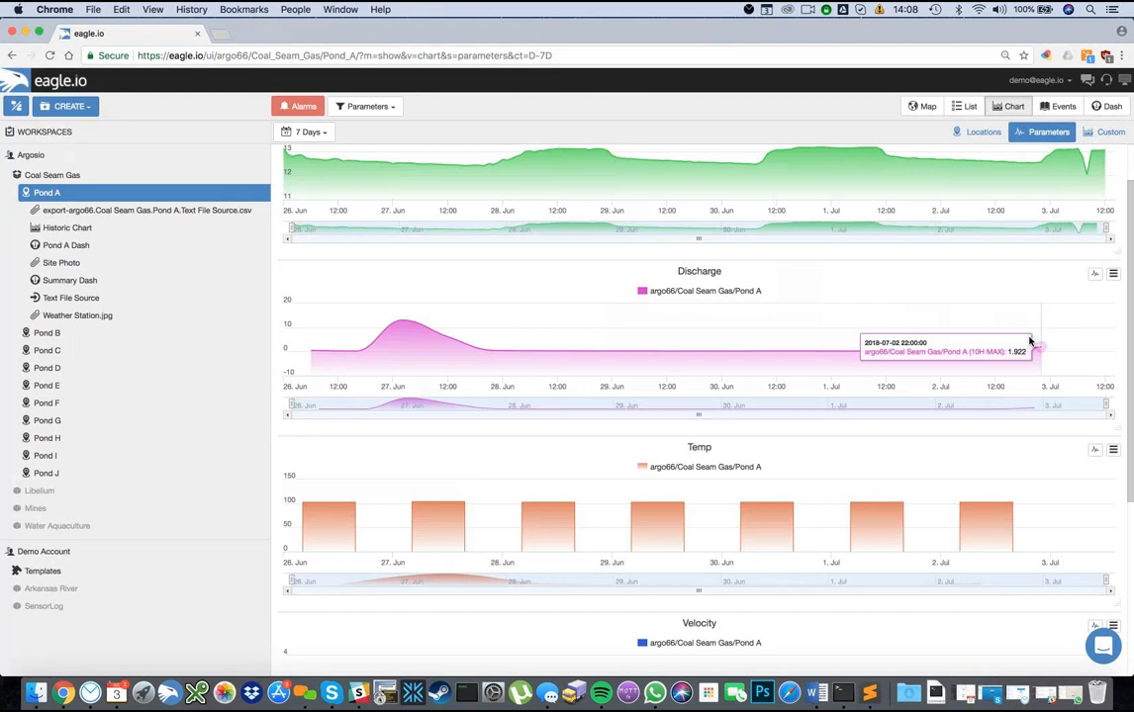
scroll(911, 324, "up", 1)
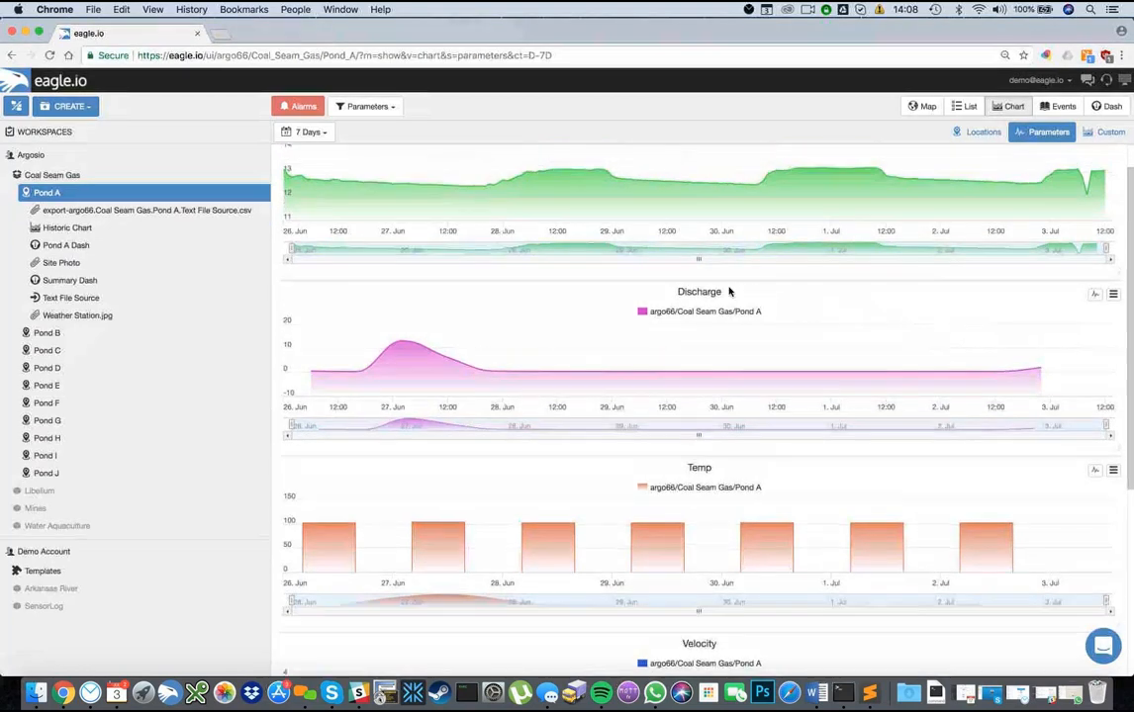
Step: Show Pond A's custom Historic Chart and enlarge its height
left_click(1102, 133)
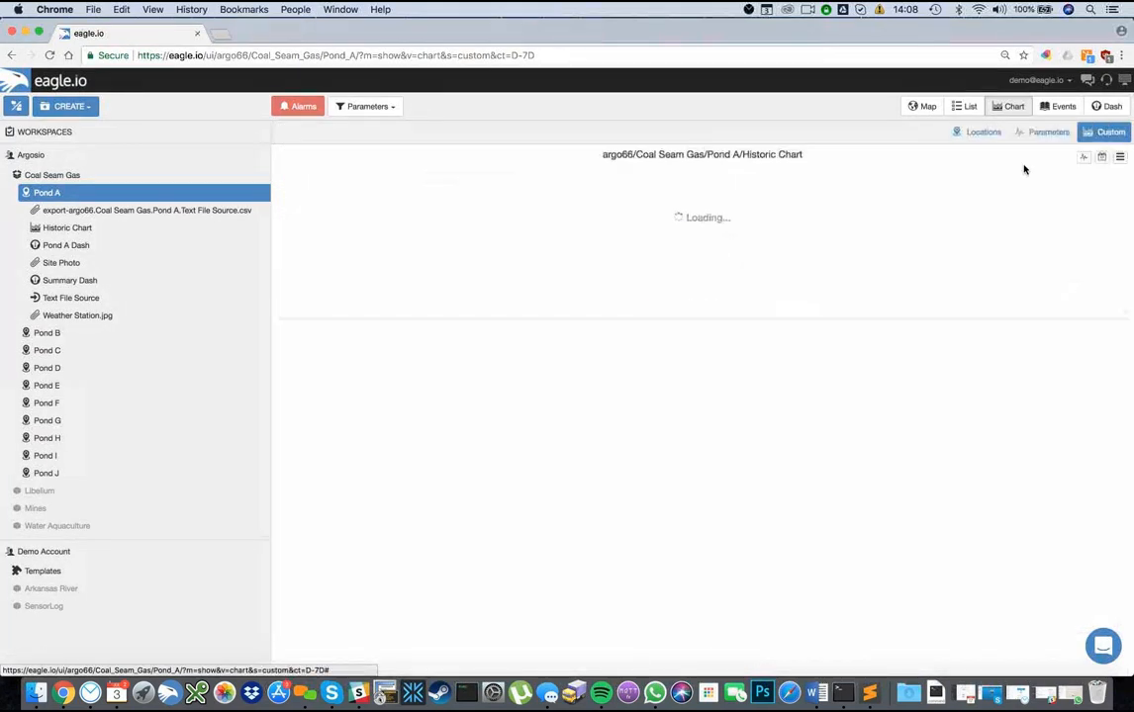
left_click_drag(1128, 316, 1101, 426)
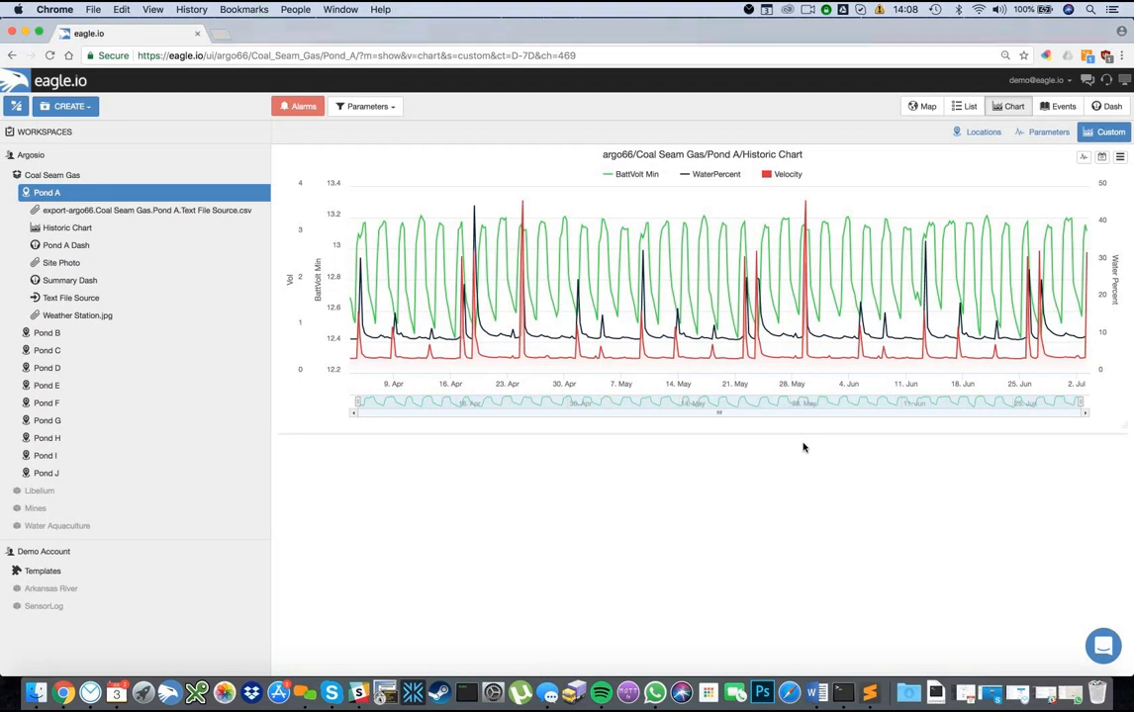
Step: Examine Pond A's event log for state changes, notifications and configuration edits
left_click(1061, 110)
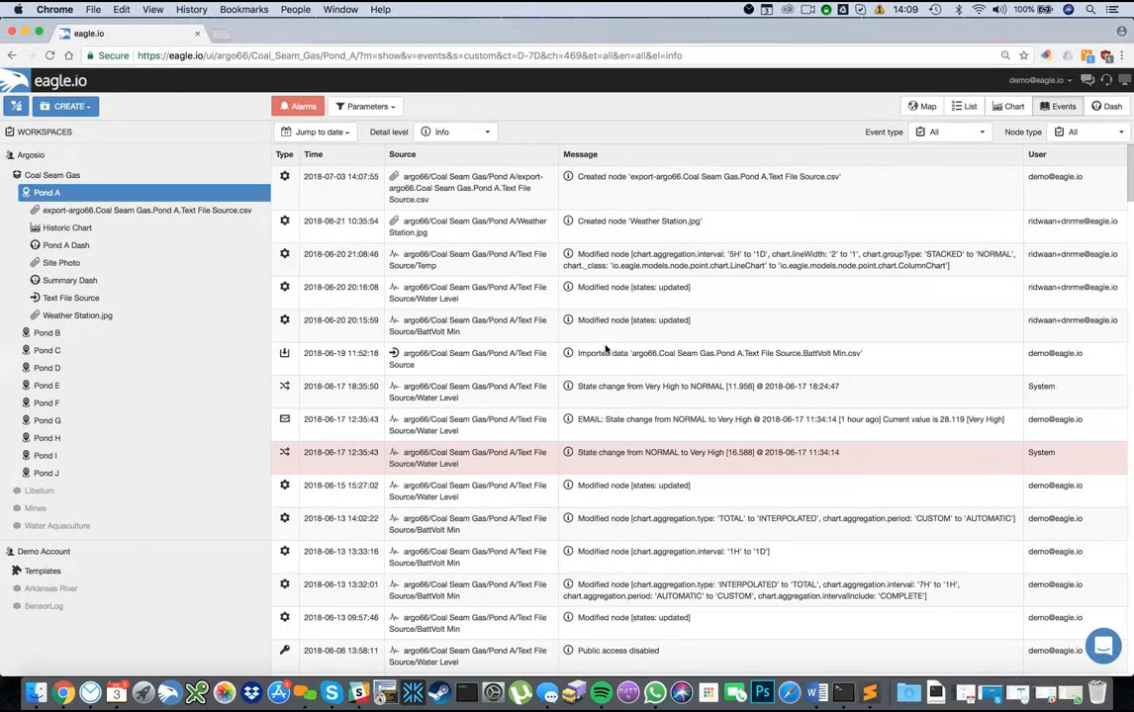
scroll(627, 362, "down", 1)
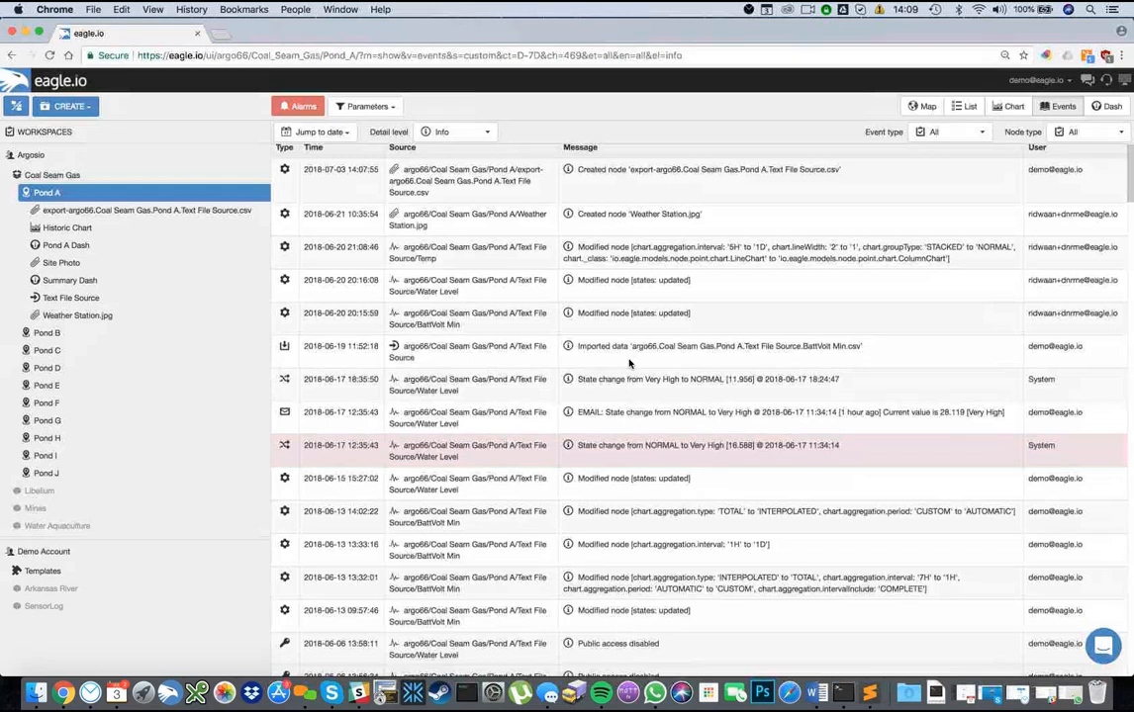
scroll(628, 363, "down", 3)
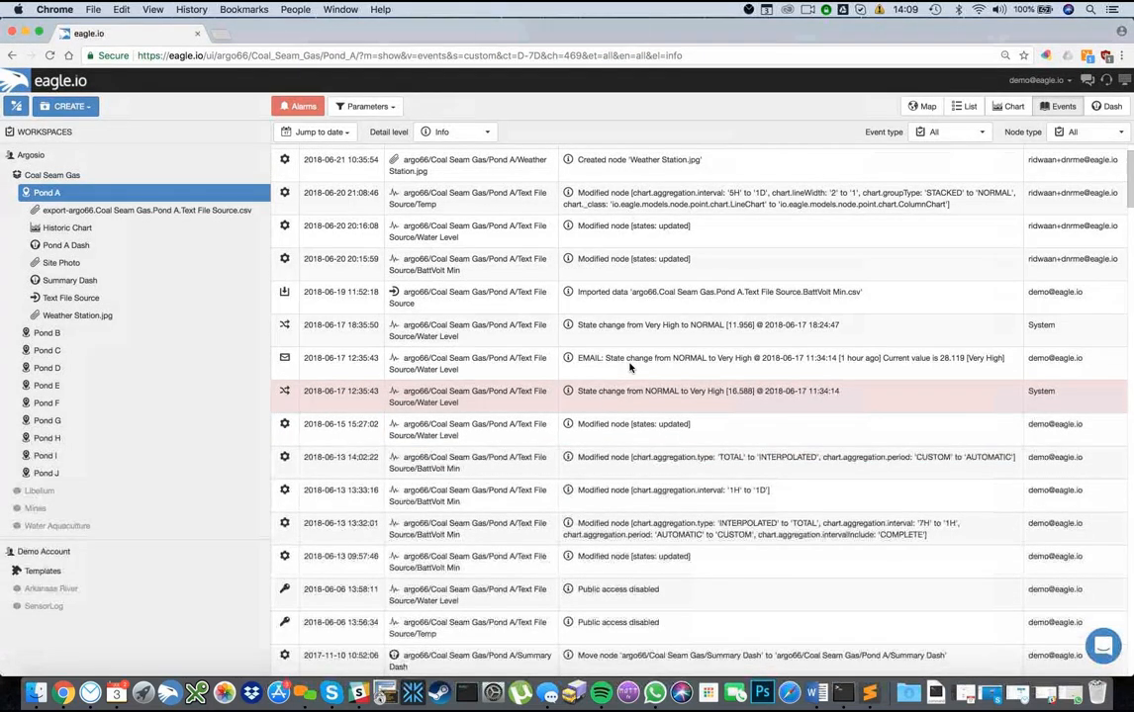
scroll(734, 391, "down", 5)
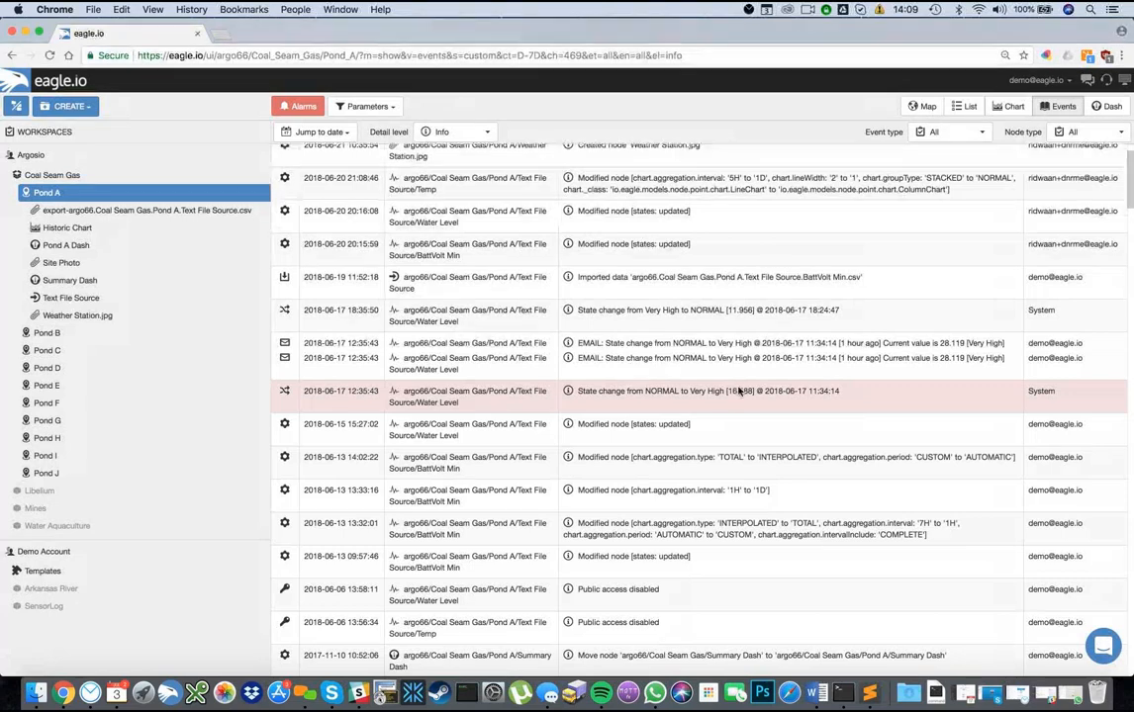
scroll(737, 391, "down", 15)
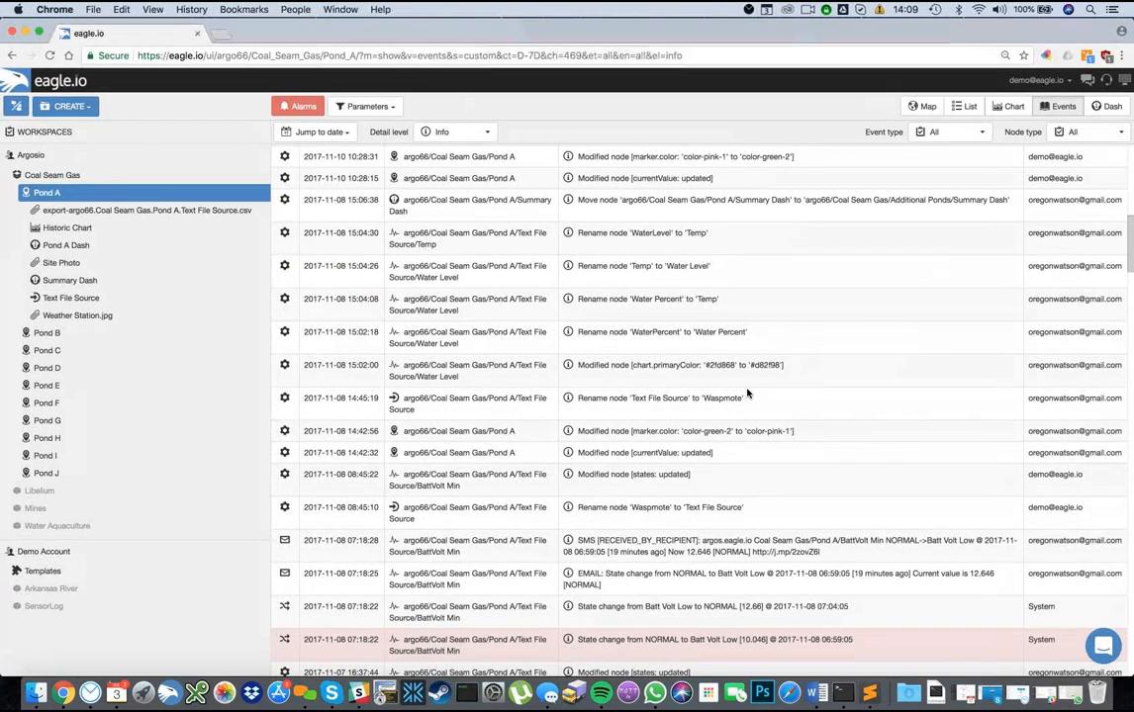
scroll(747, 392, "up", 8)
scroll(747, 391, "up", 7)
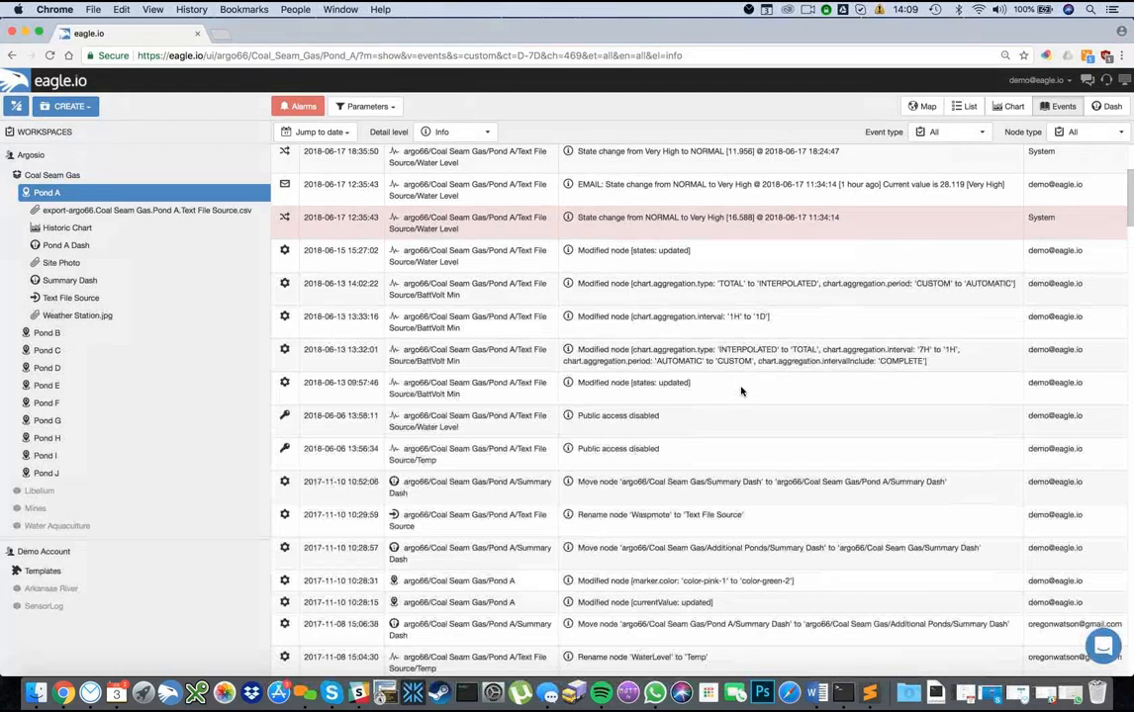
Step: Open the Pond A Dash dashboard from Pond A's dashboard overview
left_click(1105, 106)
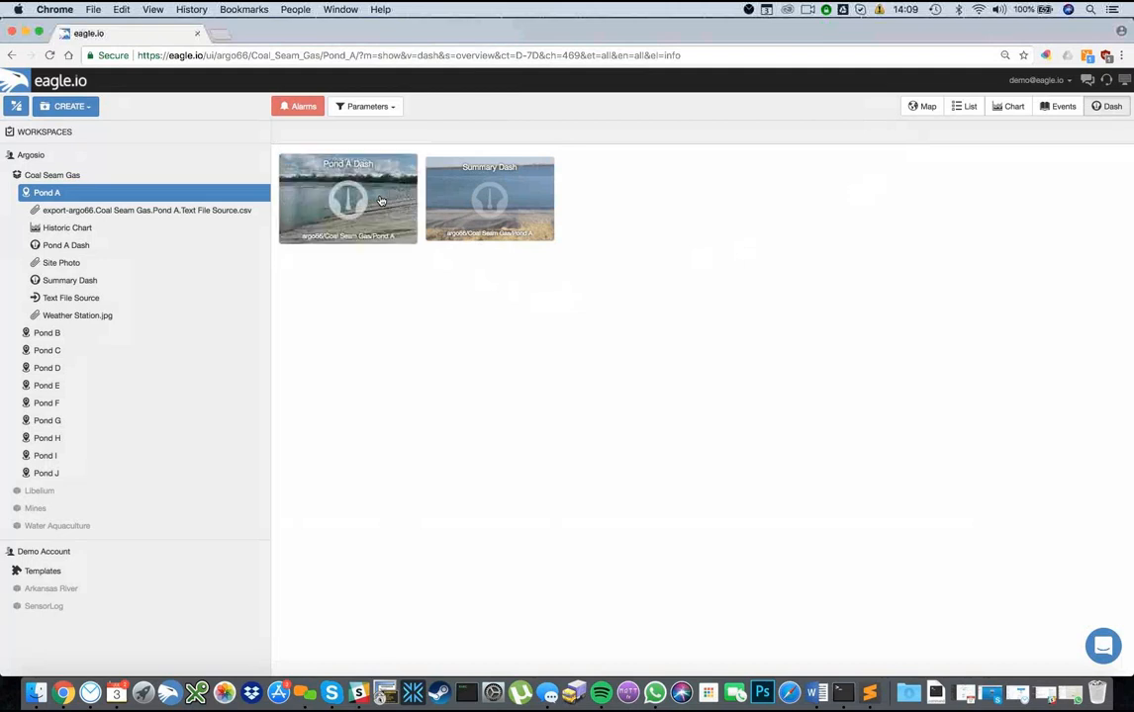
left_click(381, 202)
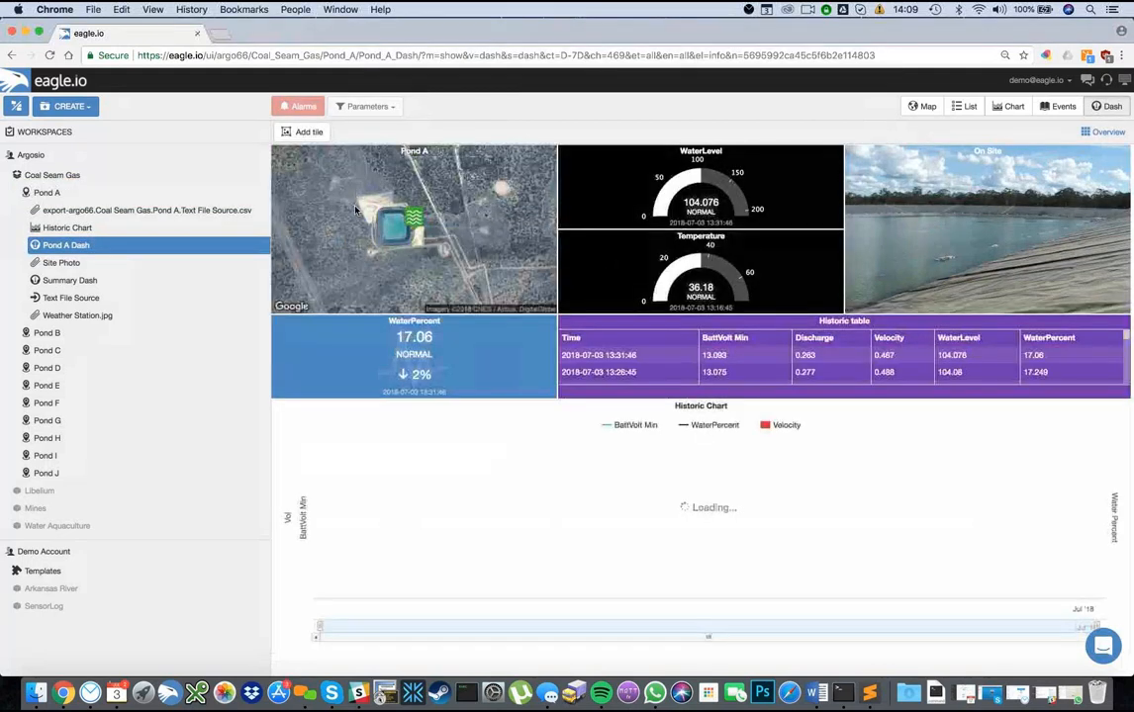
Step: Delete the attachment export-argo66.Coal Seam Gas.Pond A.Text File Source.csv from Pond A
right_click(186, 216)
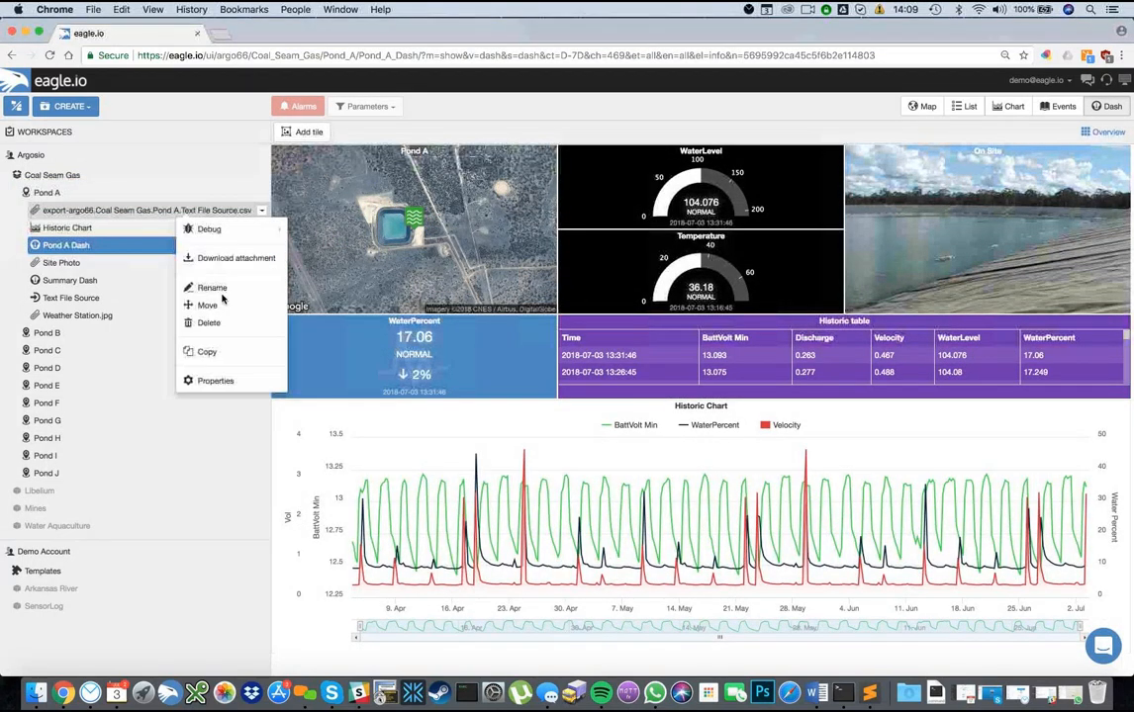
left_click(238, 325)
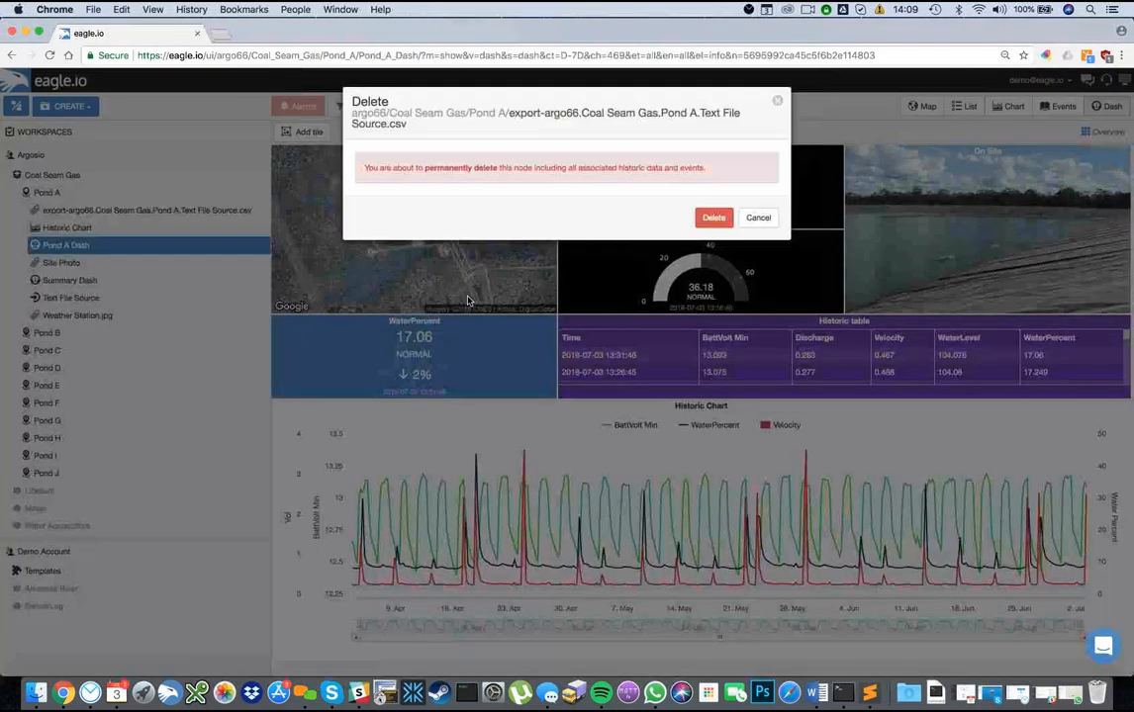
left_click(713, 218)
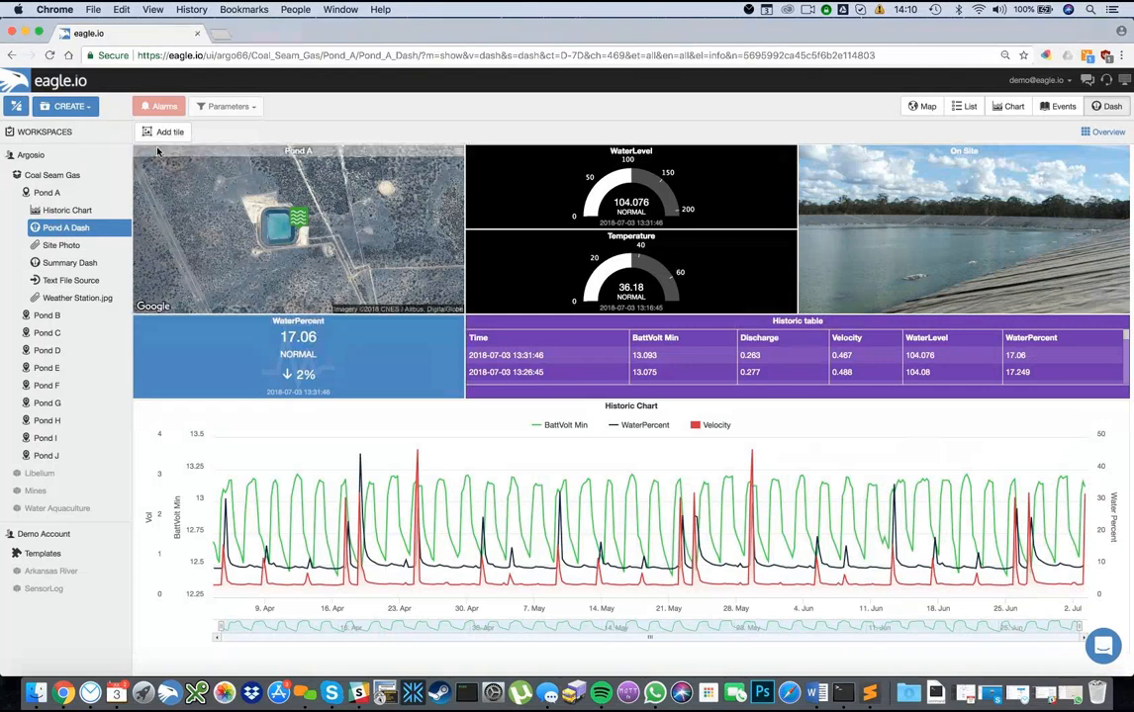
Step: Return to the overview of Pond A's dashboards
left_click(1112, 110)
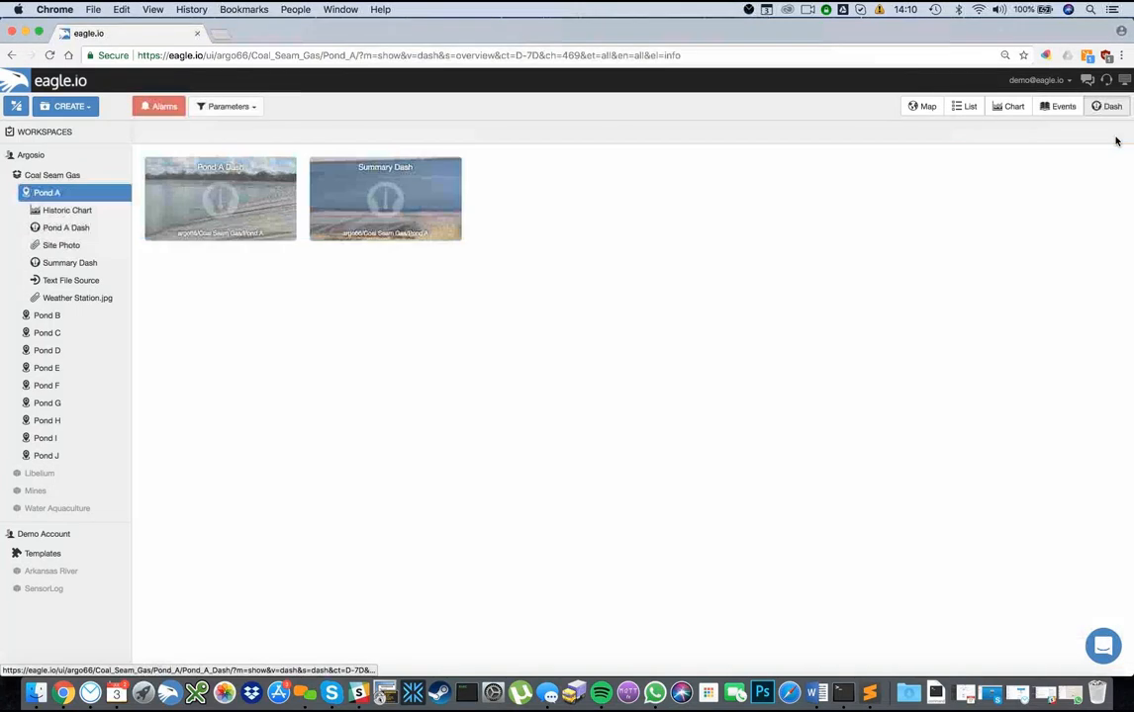
Step: Open the Summary Dash dashboard from Pond A's dashboard overview, and collapse the Coal Seam Gas workspace tree
left_click(423, 218)
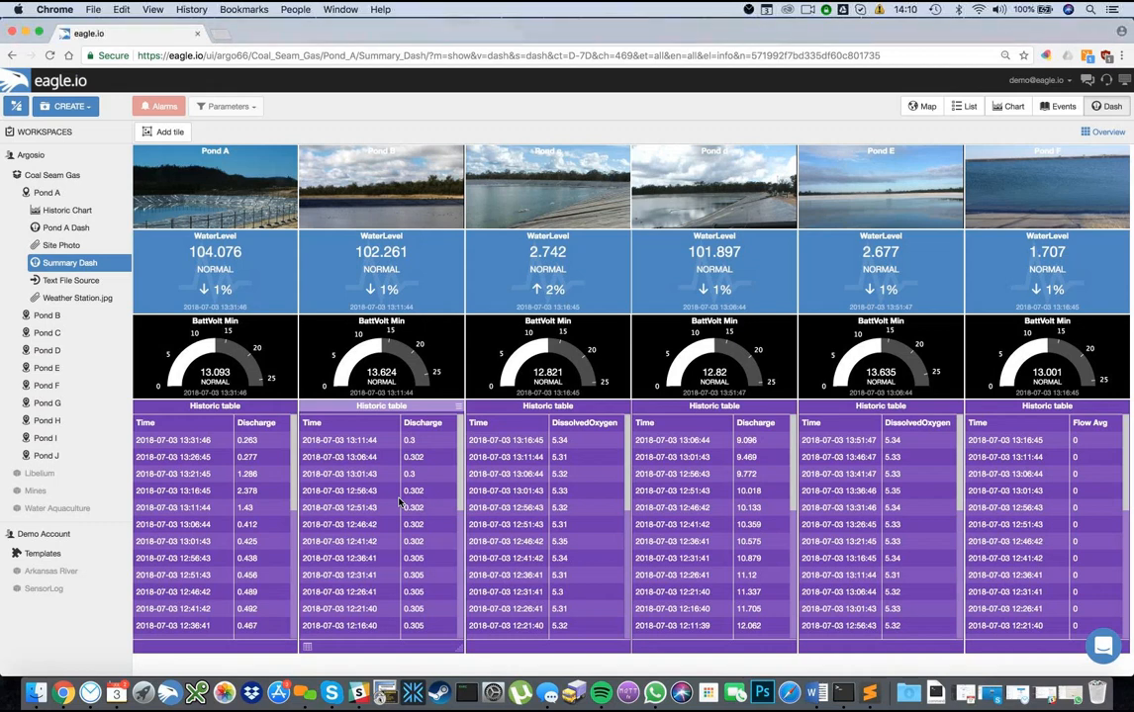
left_click(7, 176)
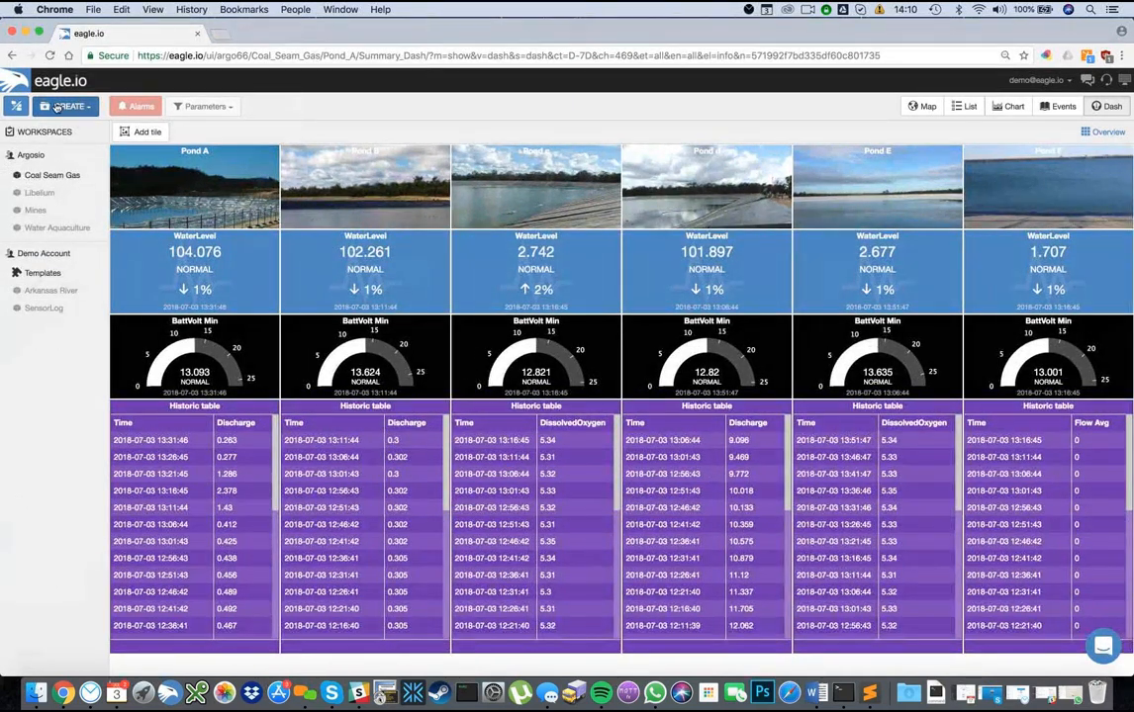
Step: Create a new workspace under Demo Account and rename it Green Creek Project
left_click(72, 105)
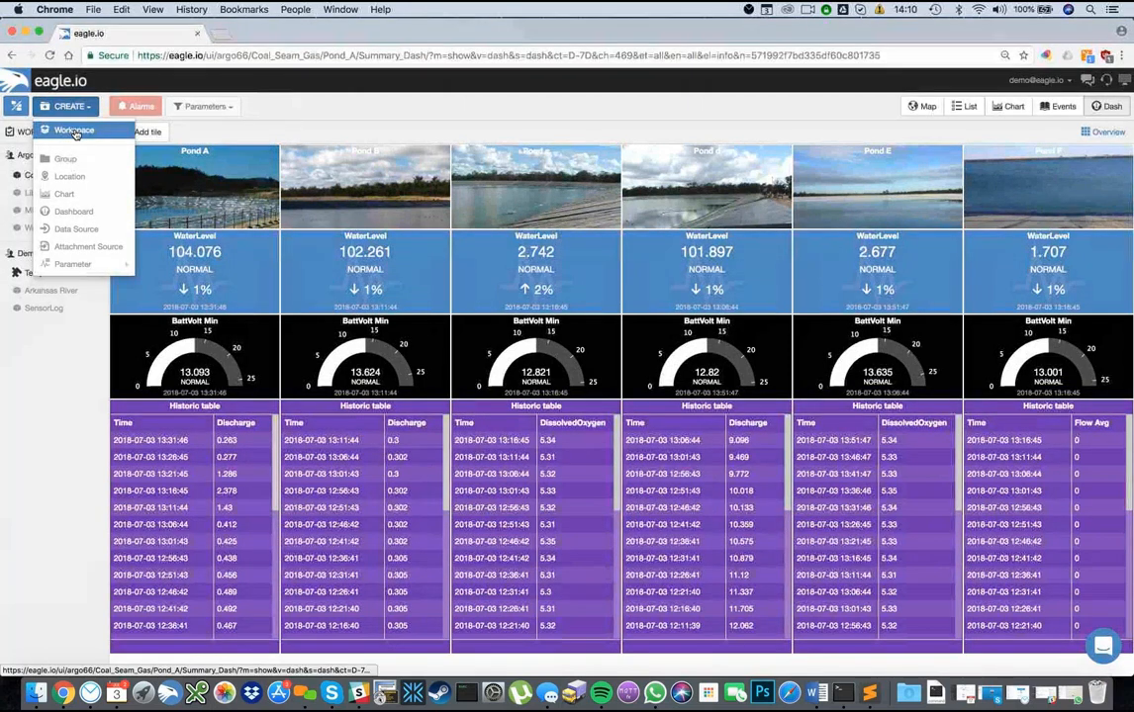
left_click(67, 131)
right_click(70, 329)
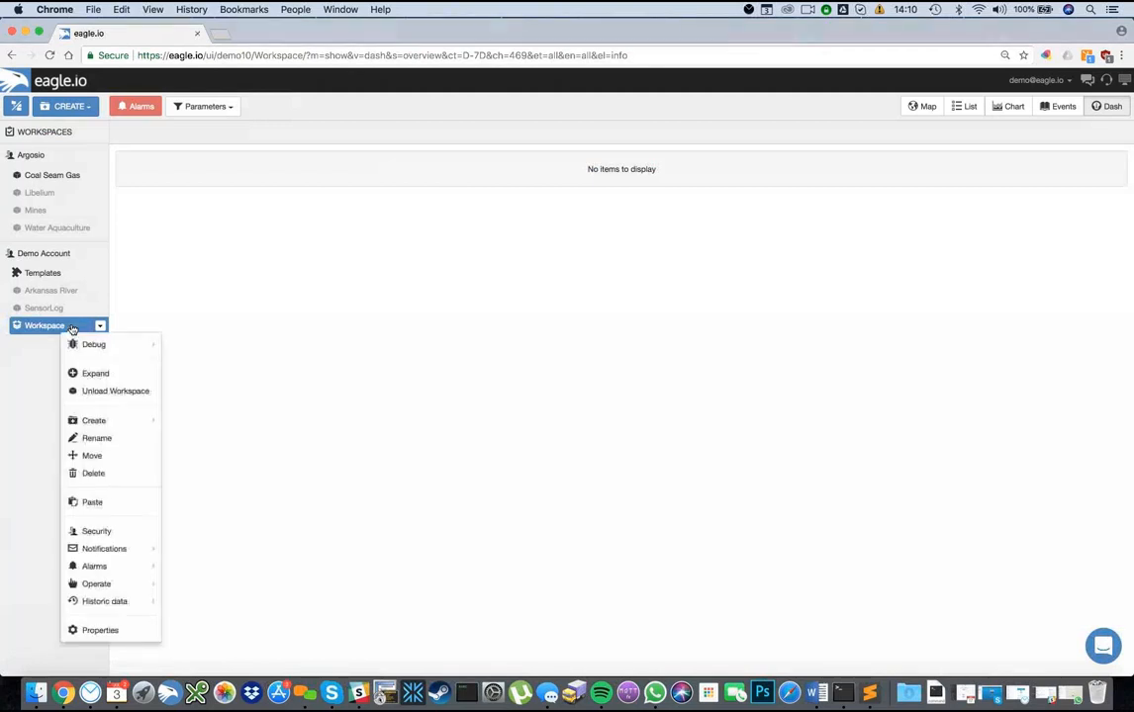
left_click(107, 438)
type("S")
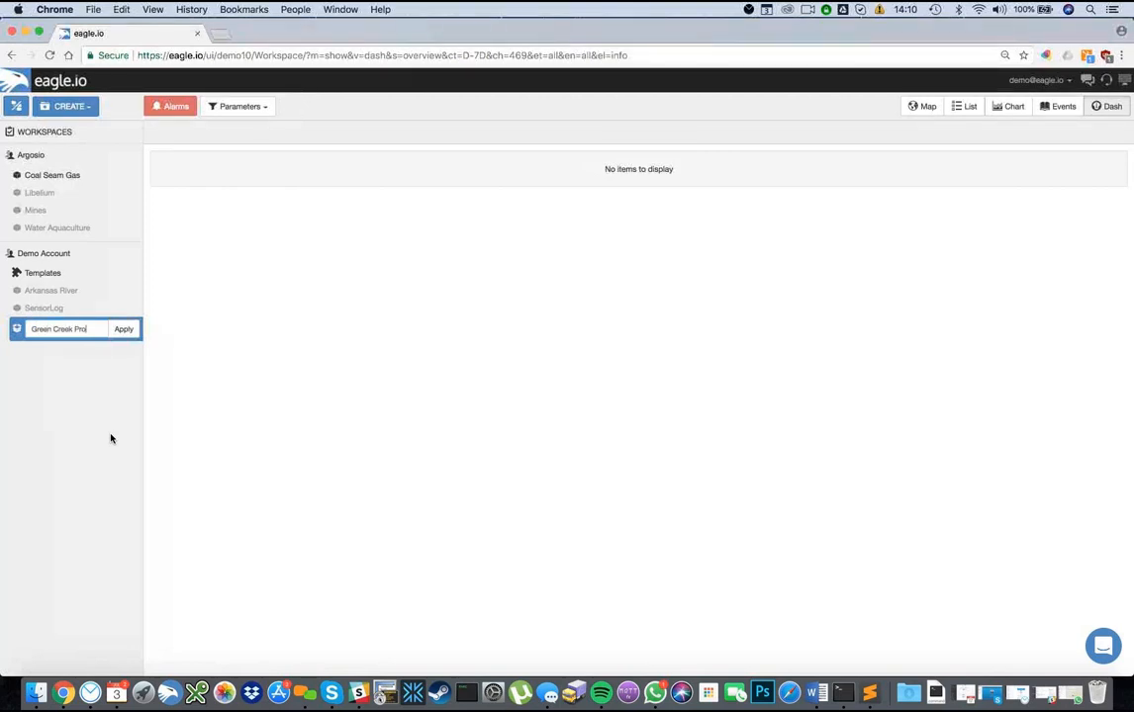
left_click(122, 329)
Step: Create a location inside the Green Creek Project workspace
right_click(61, 311)
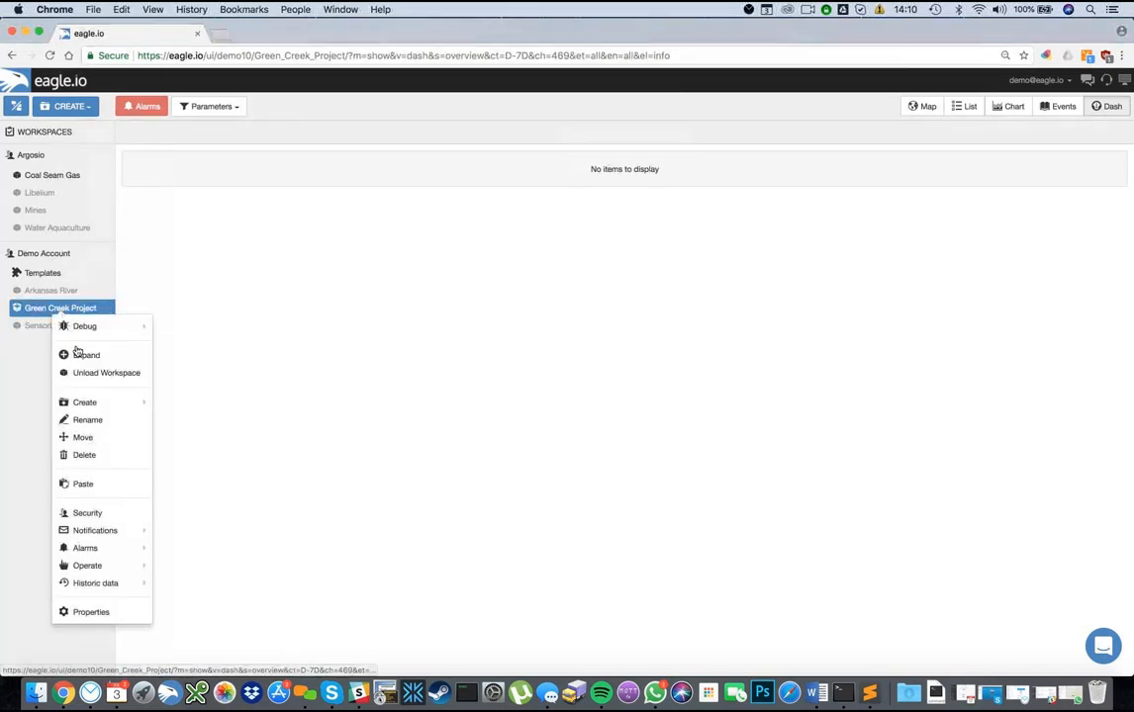
mouse_move(88, 405)
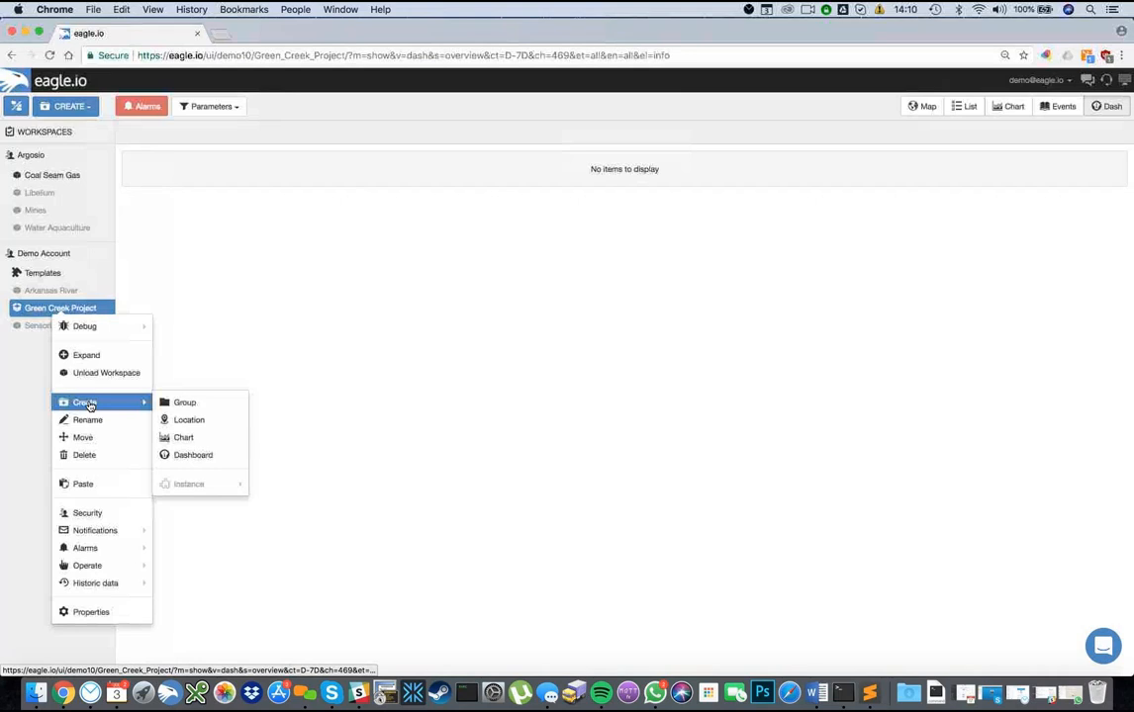
left_click(186, 420)
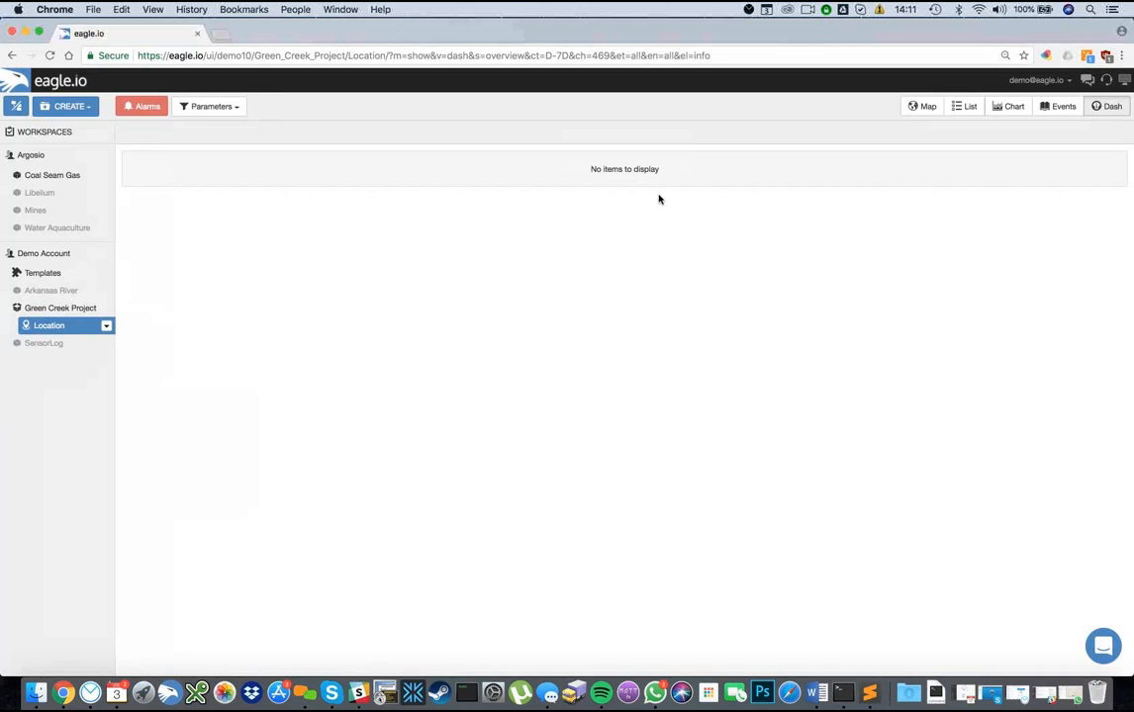
Step: Place the new location's marker on the map just south of the Sunshine Coast, north of Brisbane
left_click(914, 109)
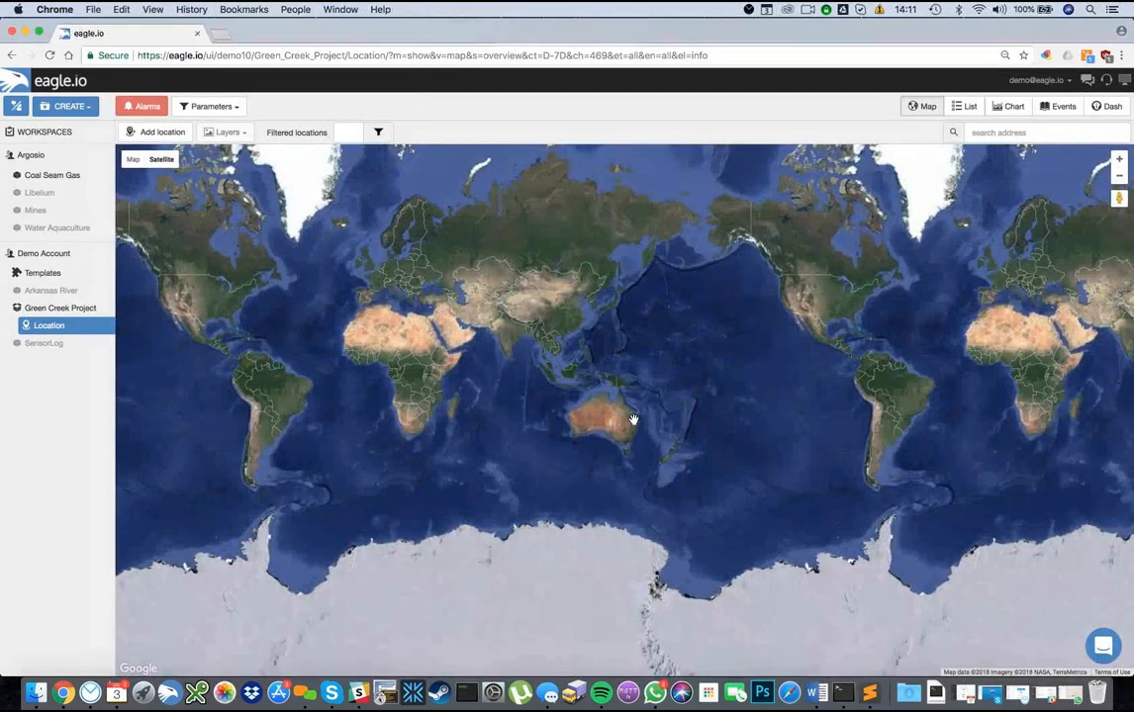
scroll(636, 423, "up", 3)
scroll(636, 426, "up", 5)
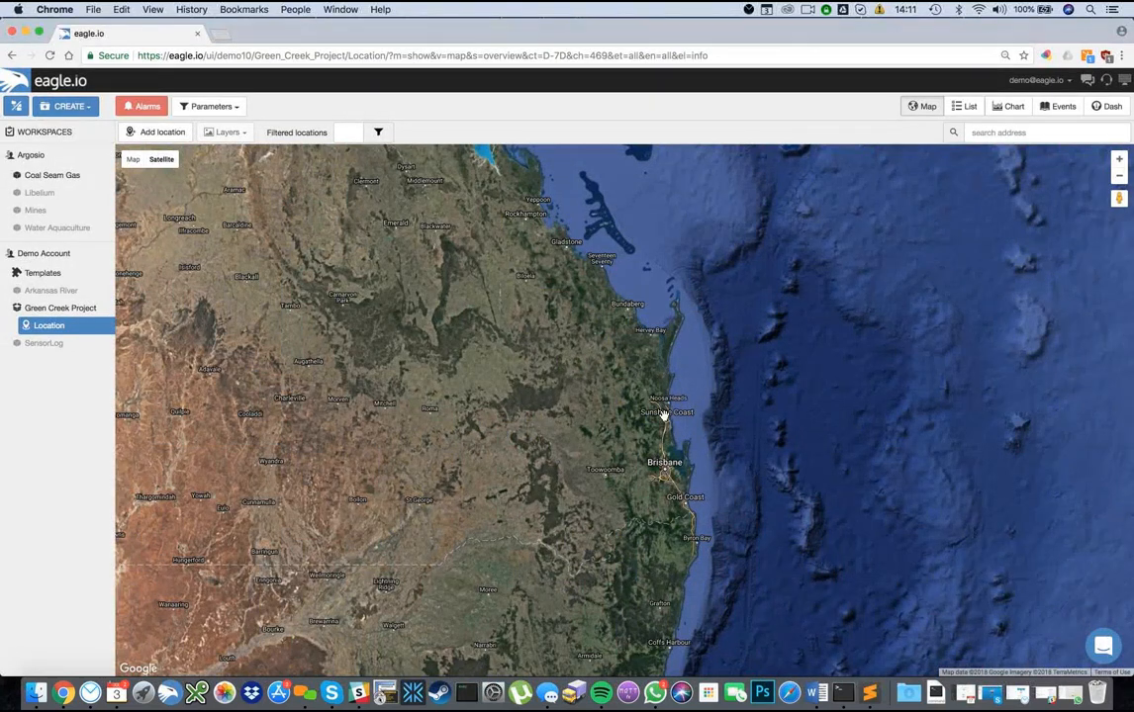
left_click_drag(645, 425, 550, 397)
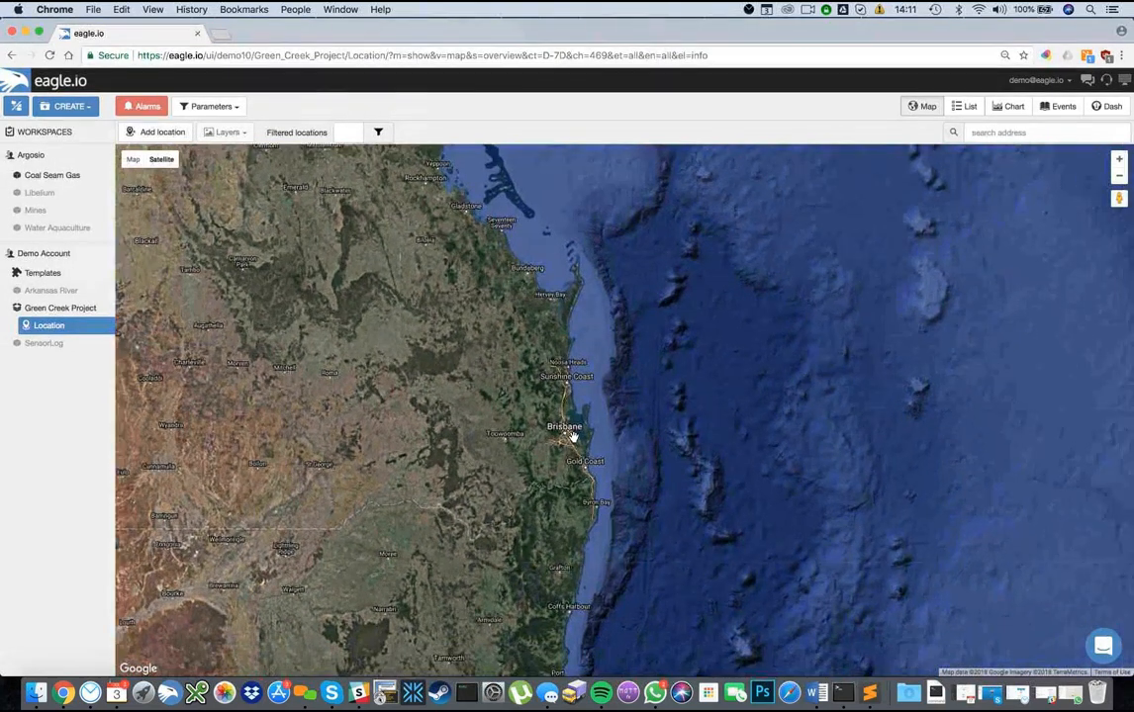
scroll(571, 436, "up", 2)
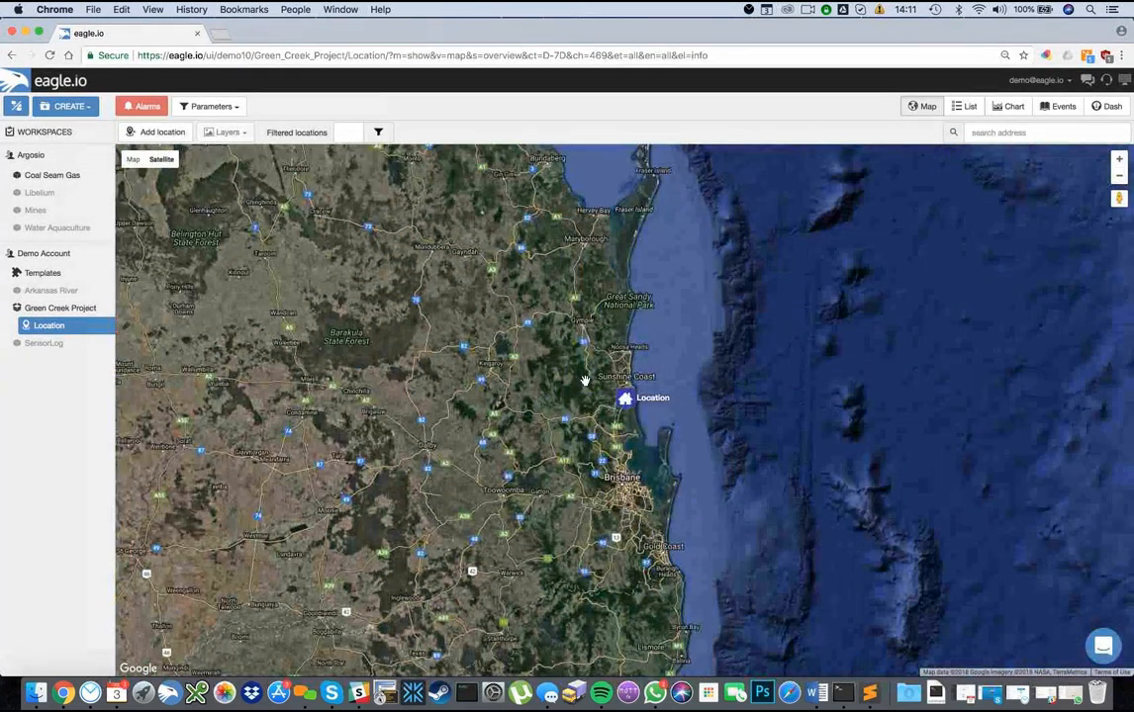
Step: In the location's properties, set the map marker to green with the wind icon from the Environment set
mouse_move(665, 404)
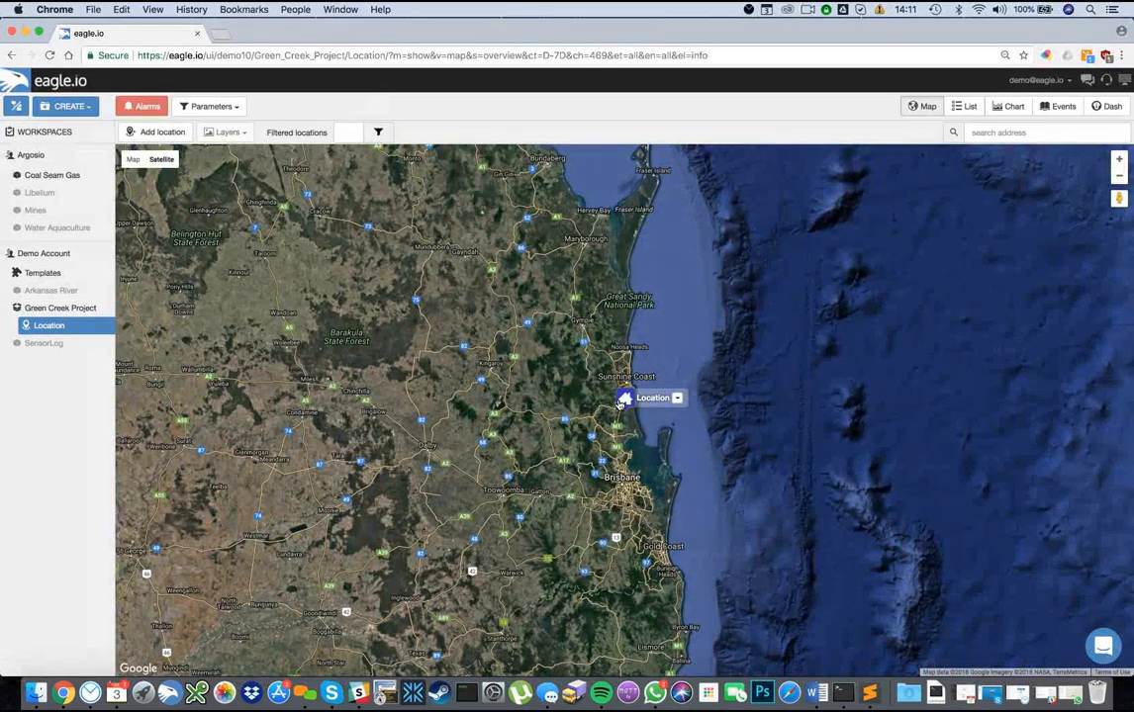
left_click(676, 397)
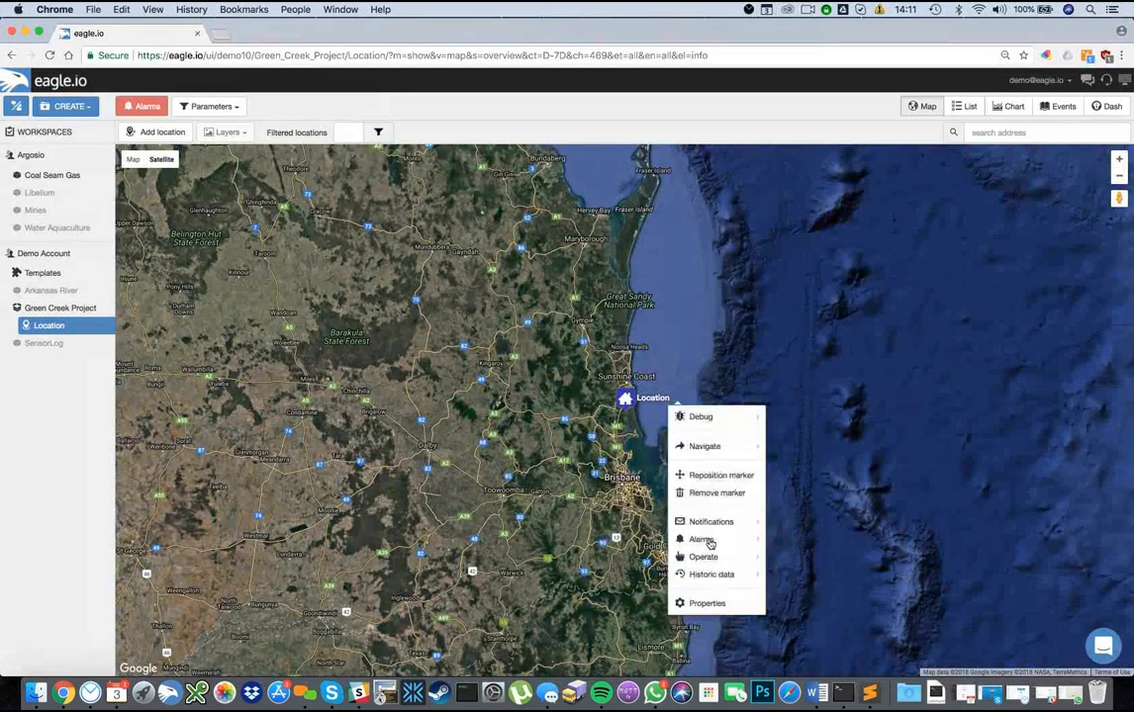
left_click(722, 603)
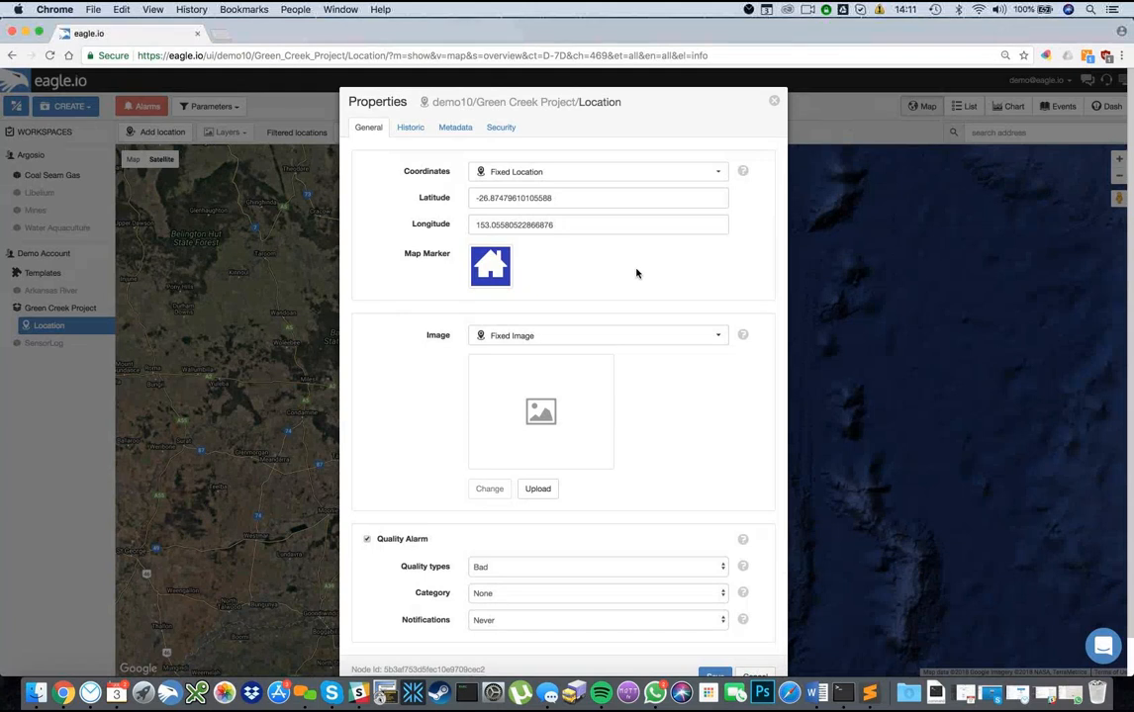
left_click(502, 273)
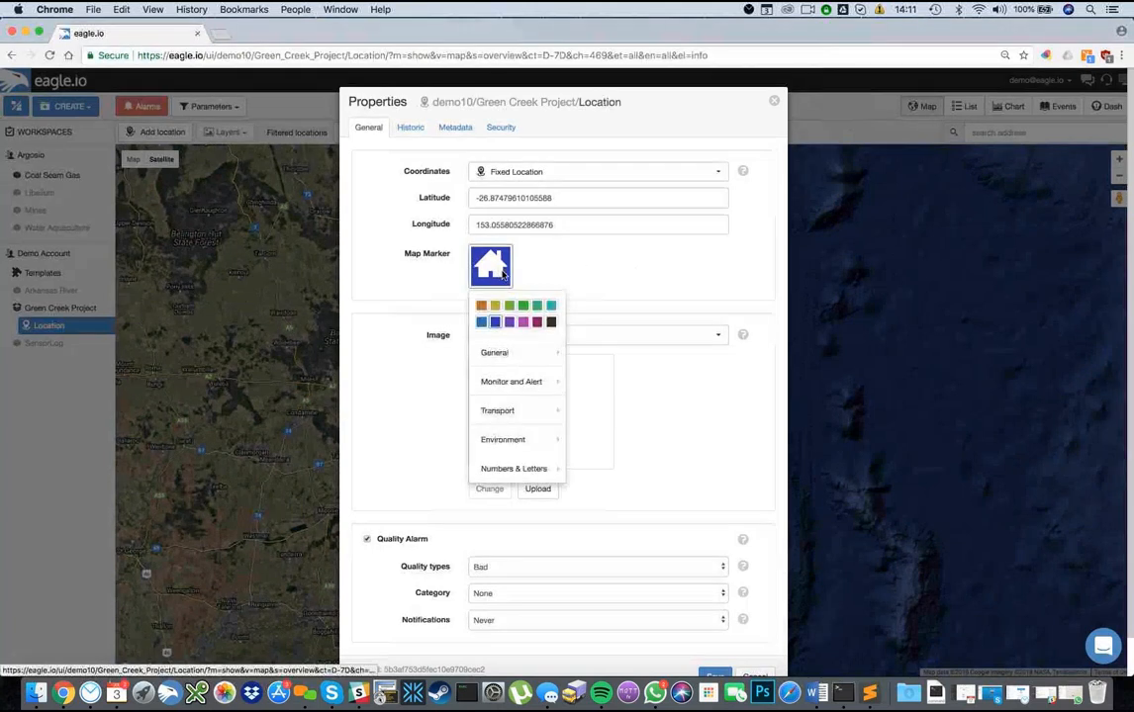
left_click(524, 307)
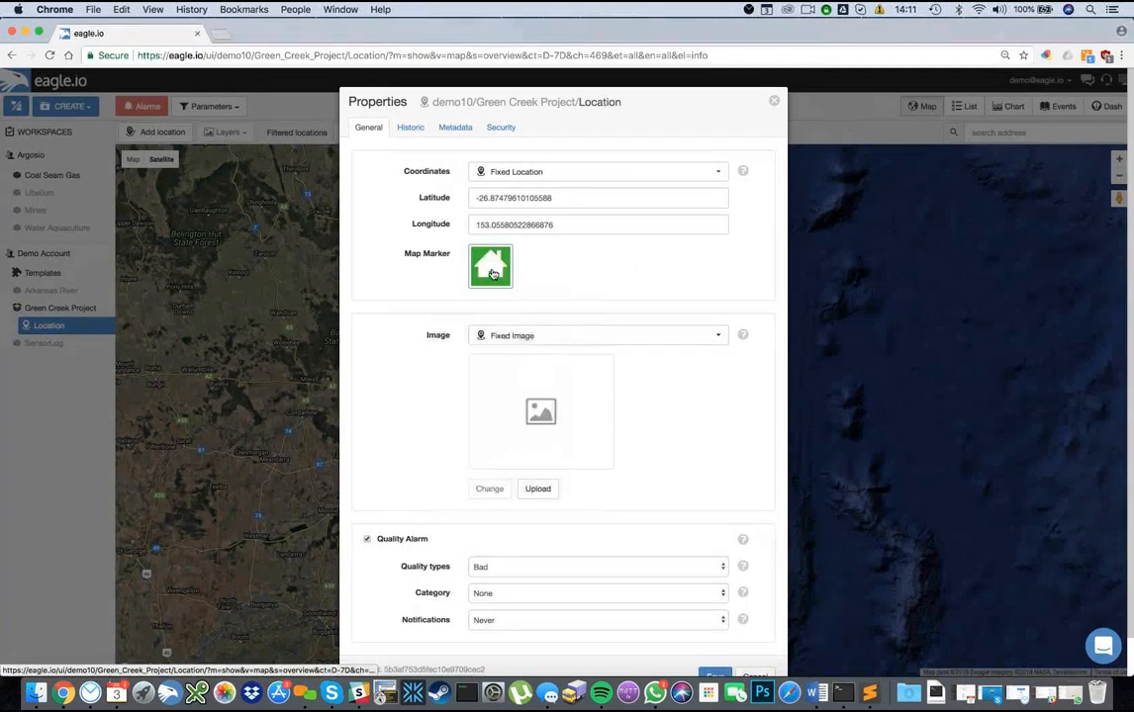
left_click(493, 274)
mouse_move(507, 439)
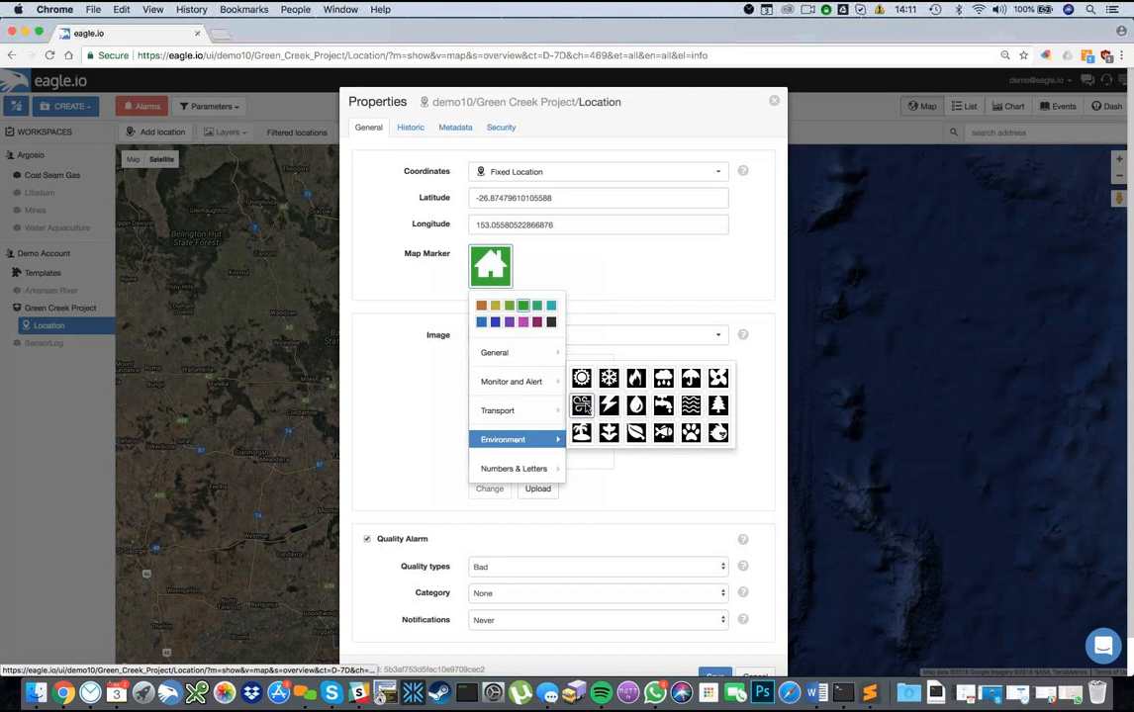
left_click(584, 407)
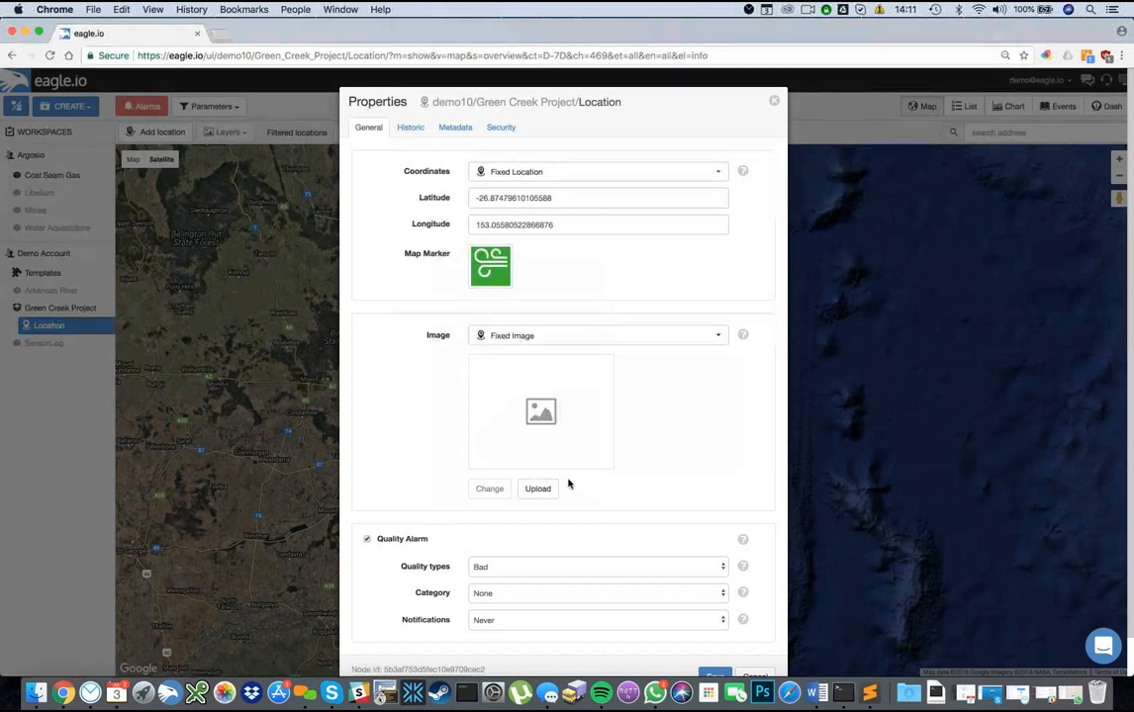
Step: Upload Weather Station.jpg from the Desktop as the location's fixed image, save the properties, and view the image at its map marker
left_click(538, 490)
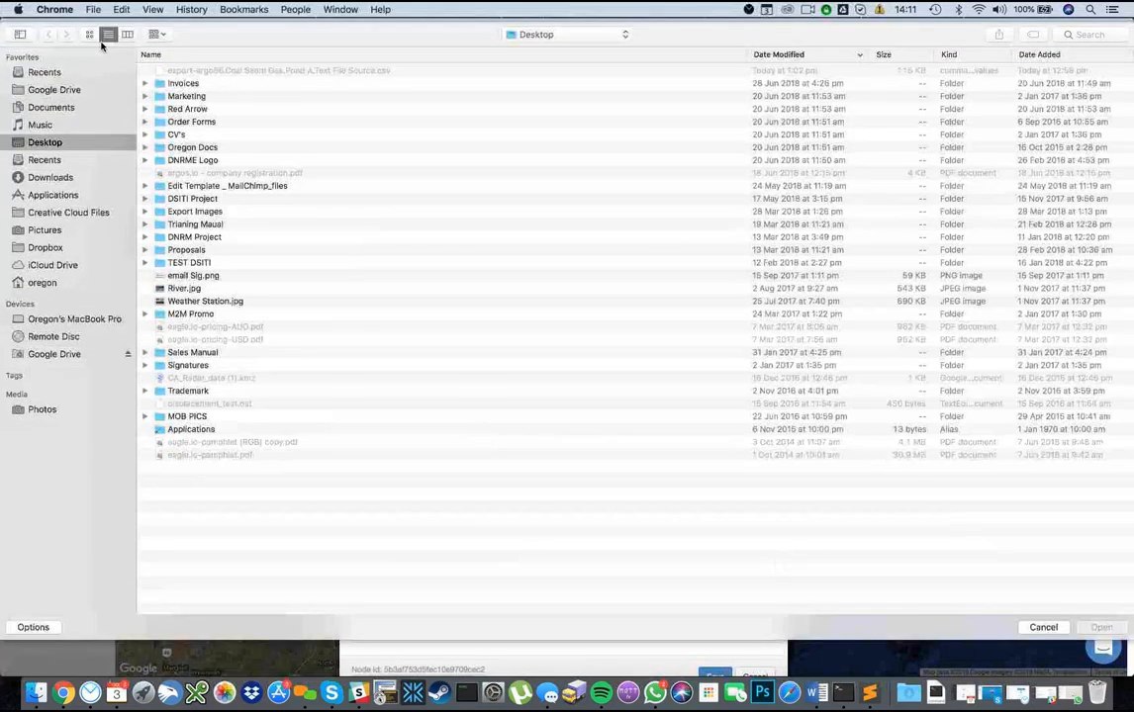
left_click(88, 33)
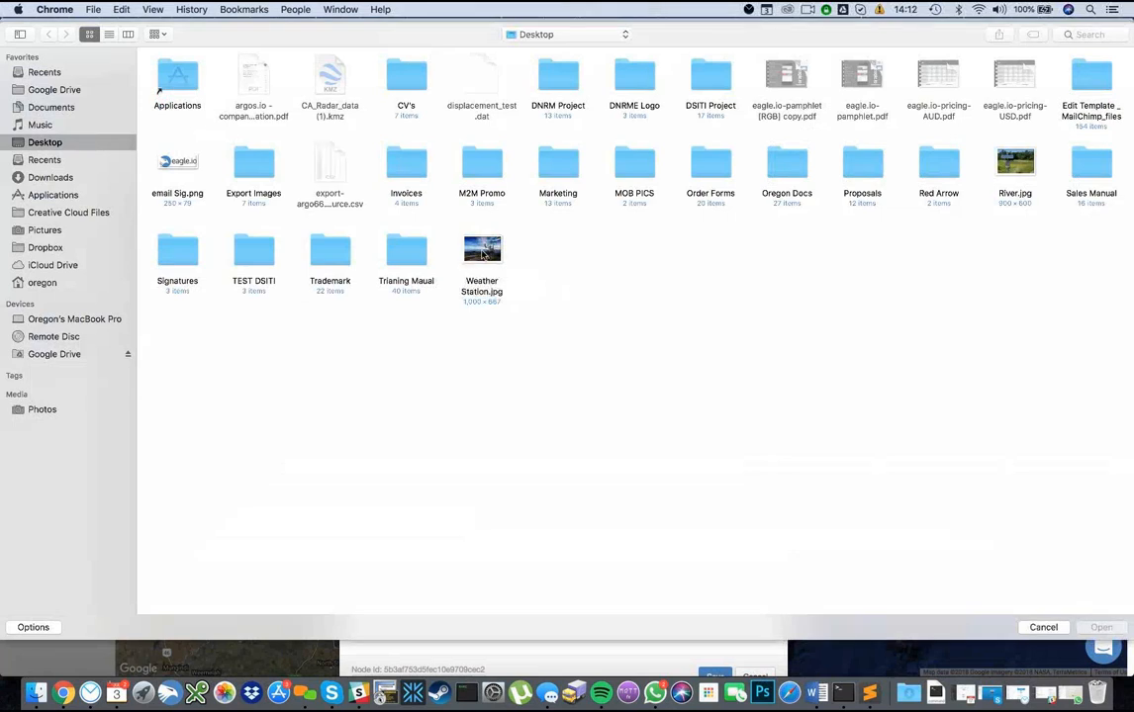
left_click(482, 255)
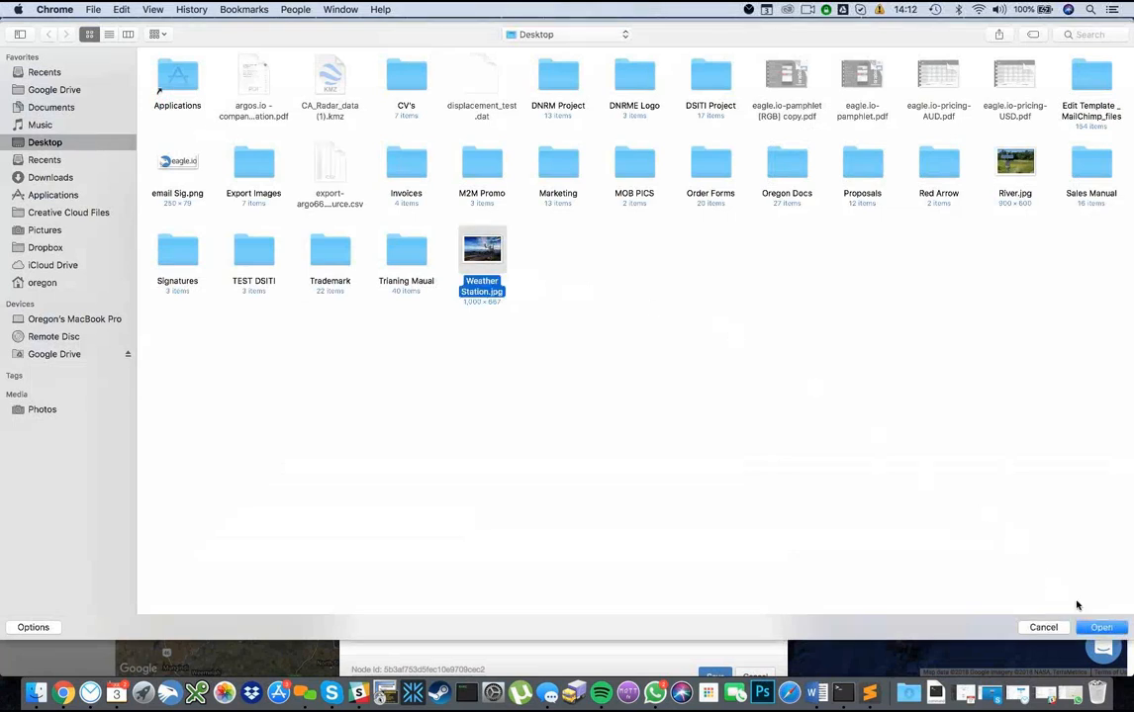
left_click(1108, 626)
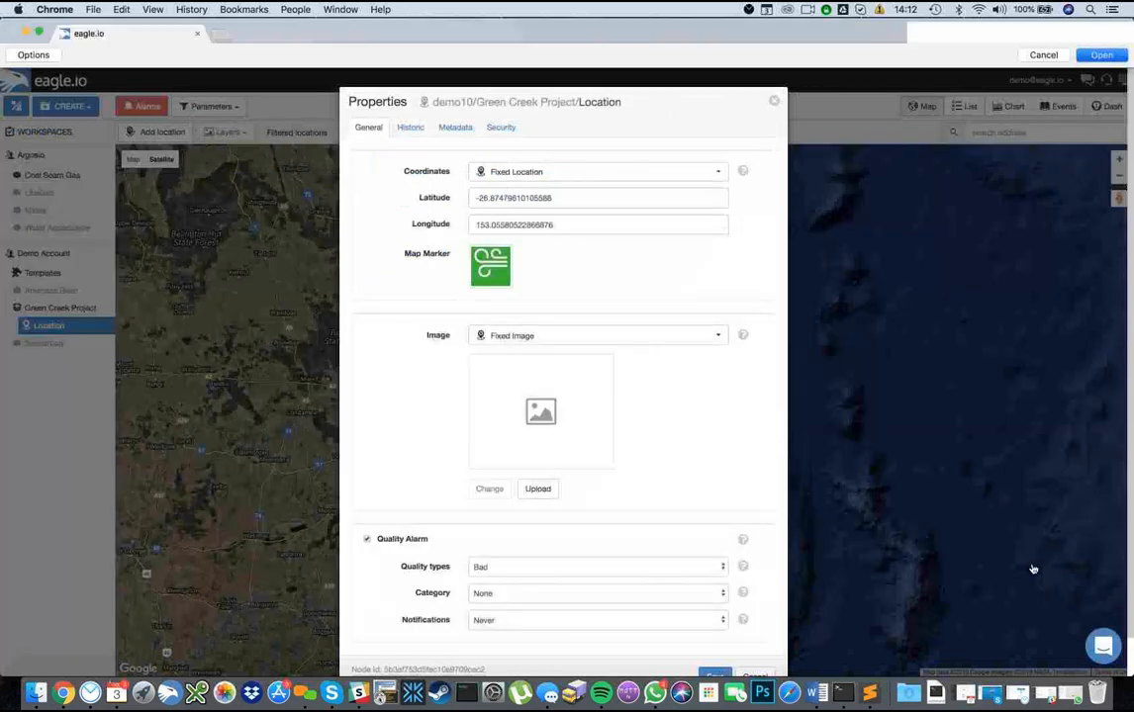
scroll(701, 442, "down", 1)
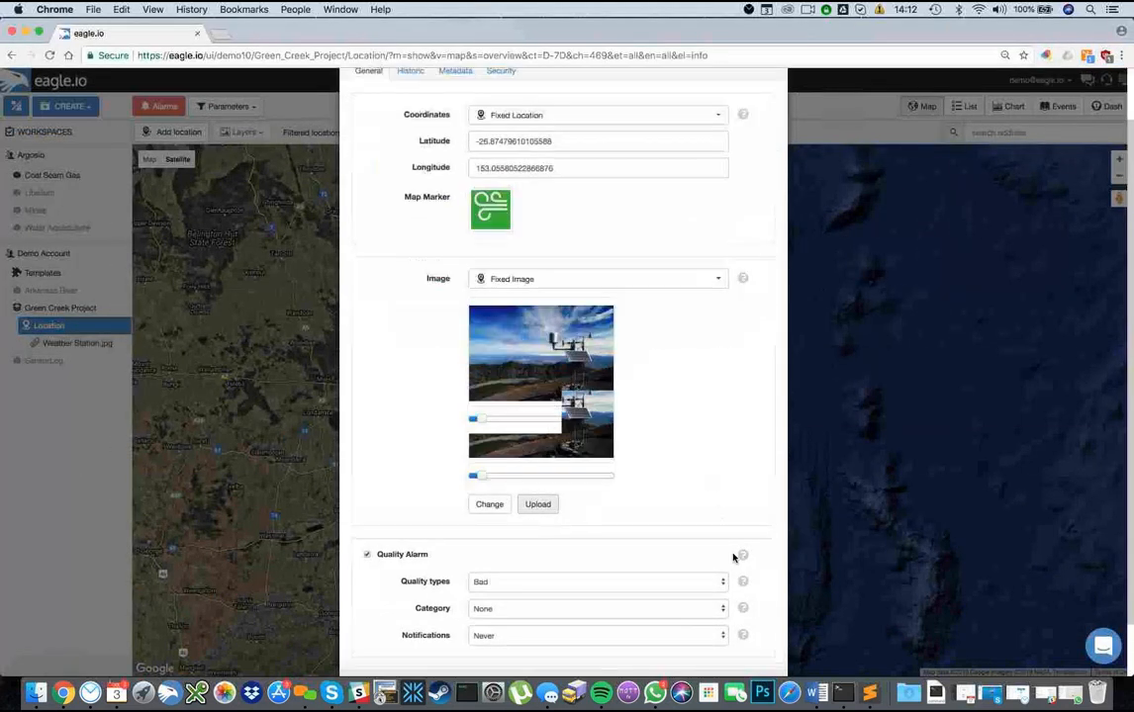
left_click(717, 633)
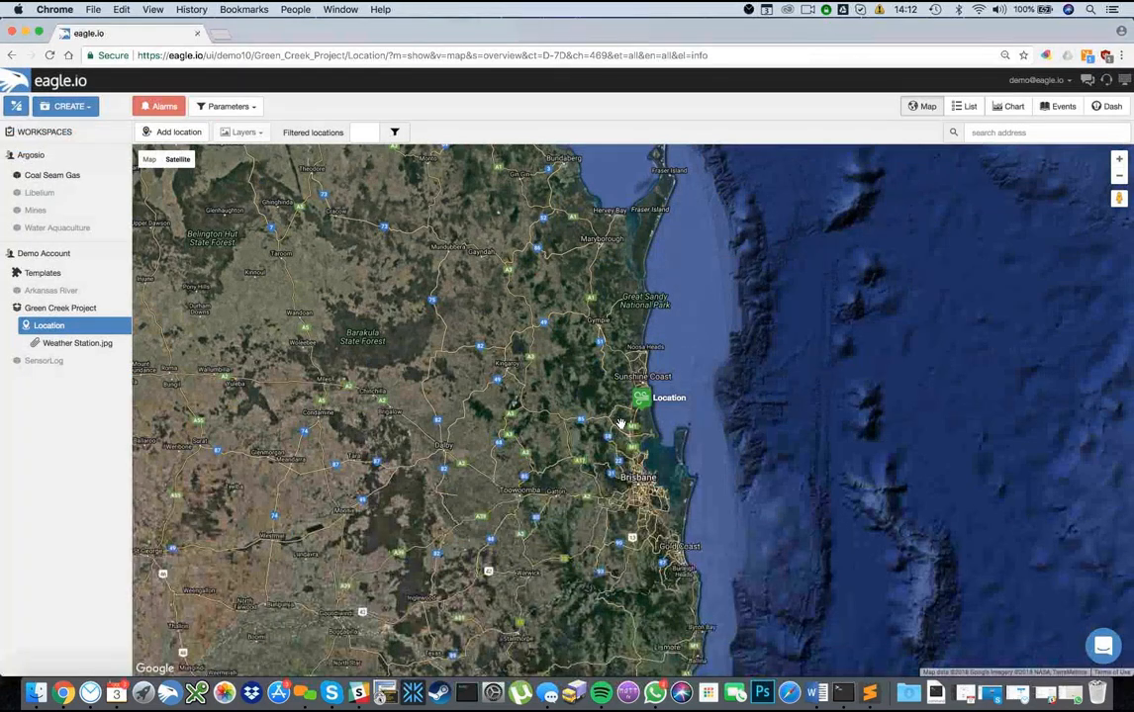
left_click(646, 404)
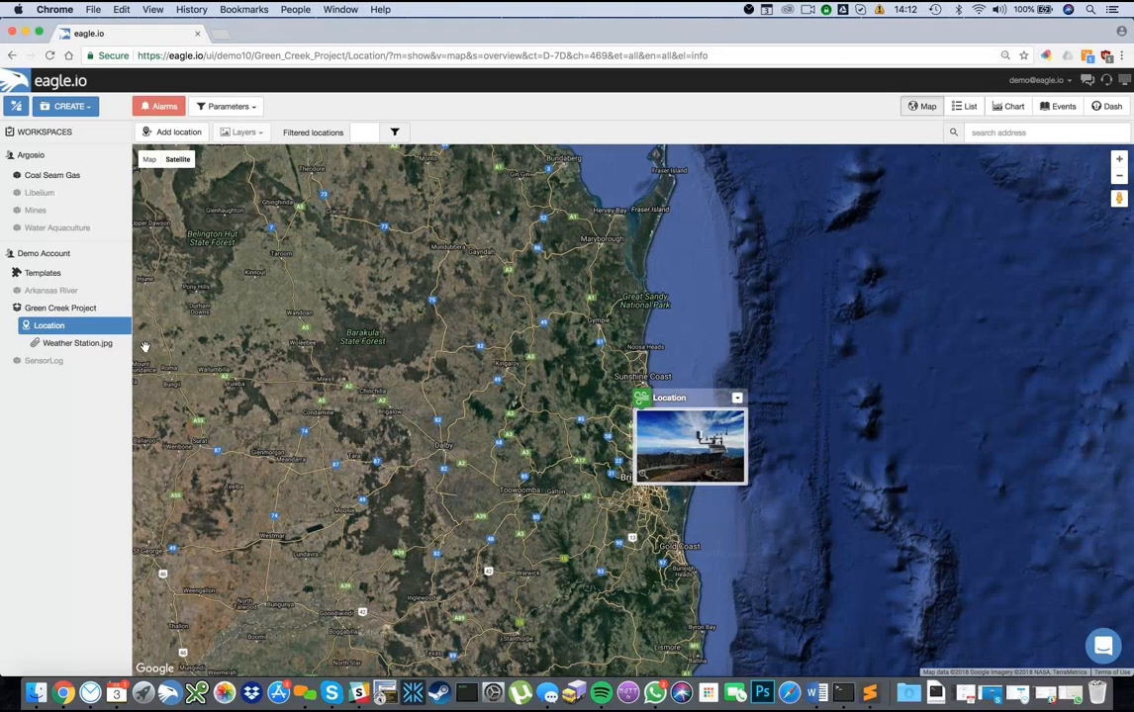
Step: Create a data source under the location, using the File source type with Delimited Text
right_click(67, 332)
mouse_move(109, 412)
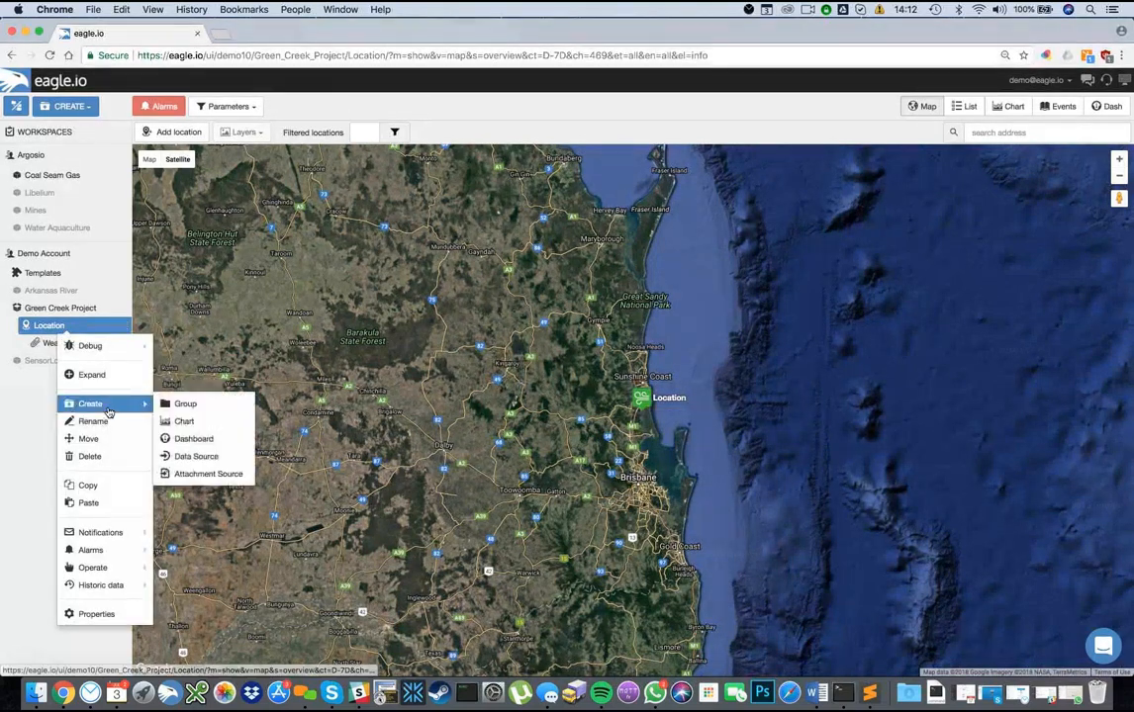
left_click(194, 456)
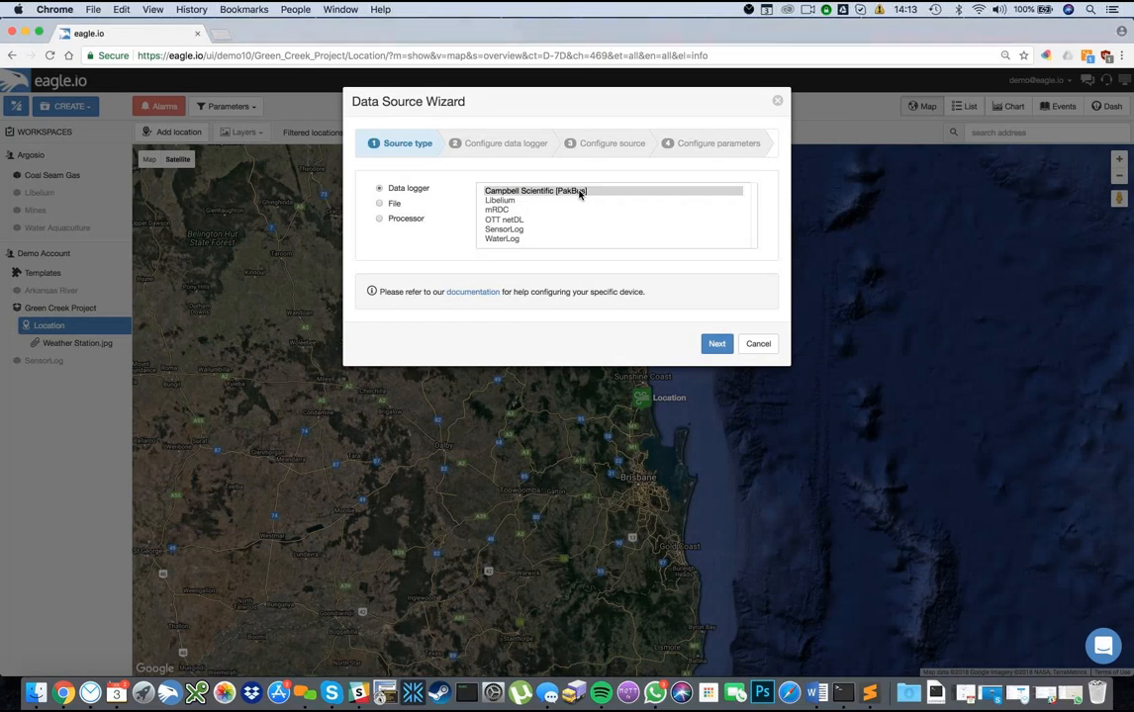
left_click(379, 204)
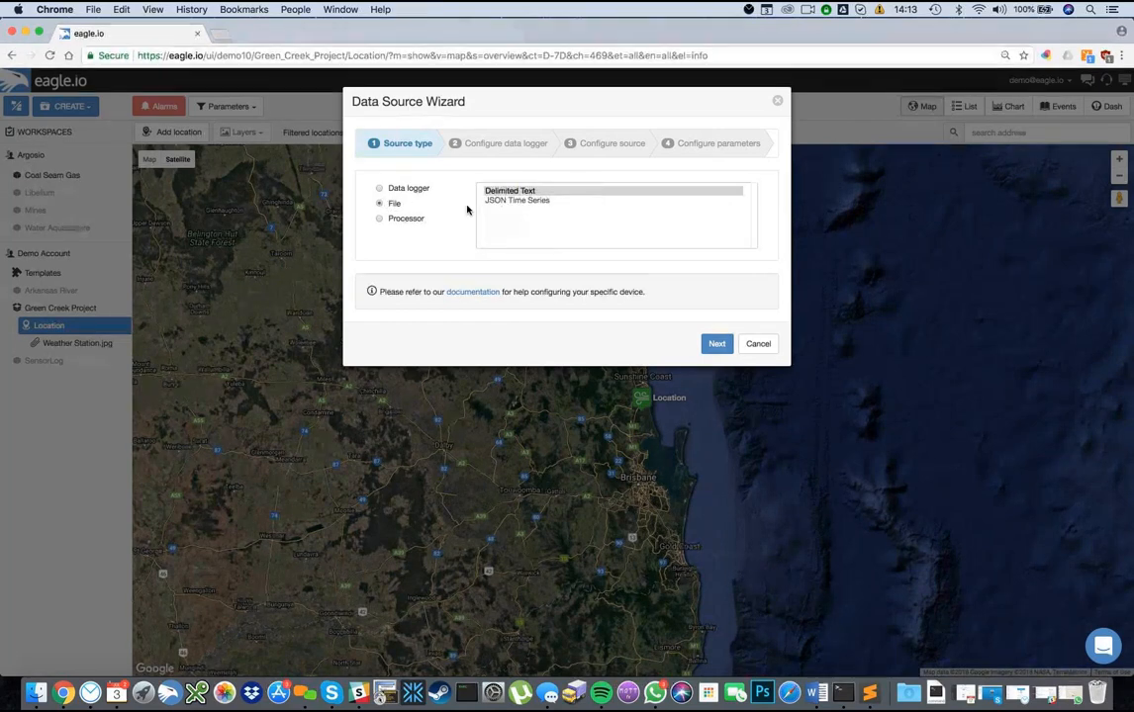
left_click(536, 192)
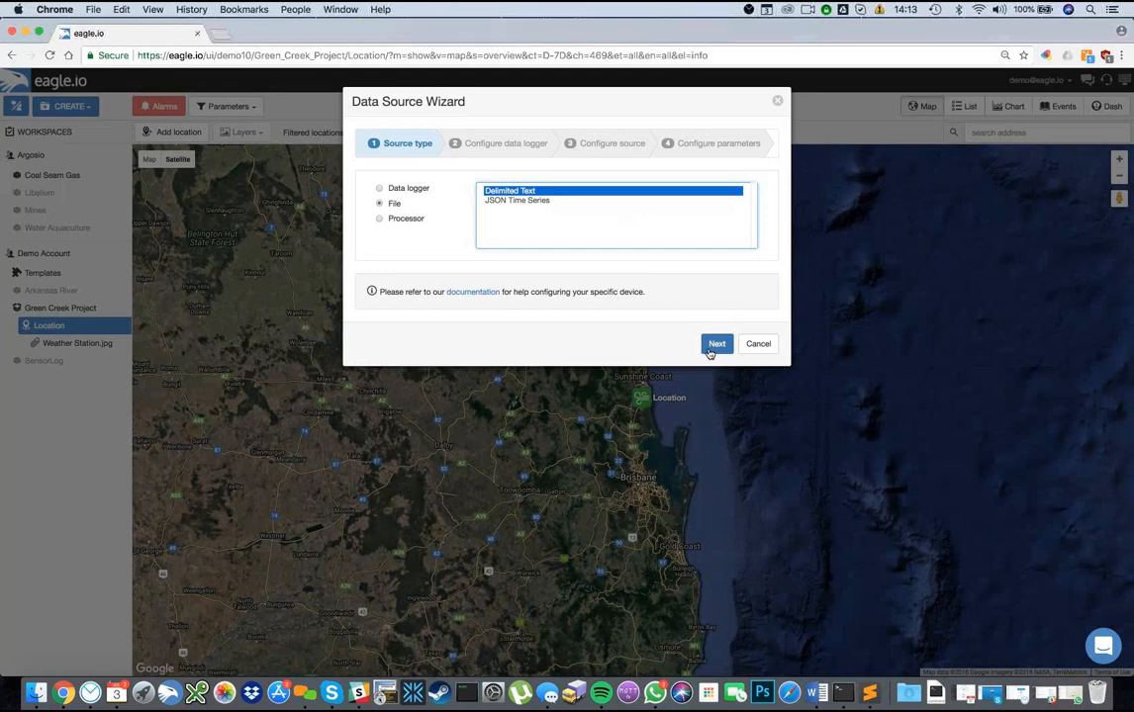
left_click(712, 343)
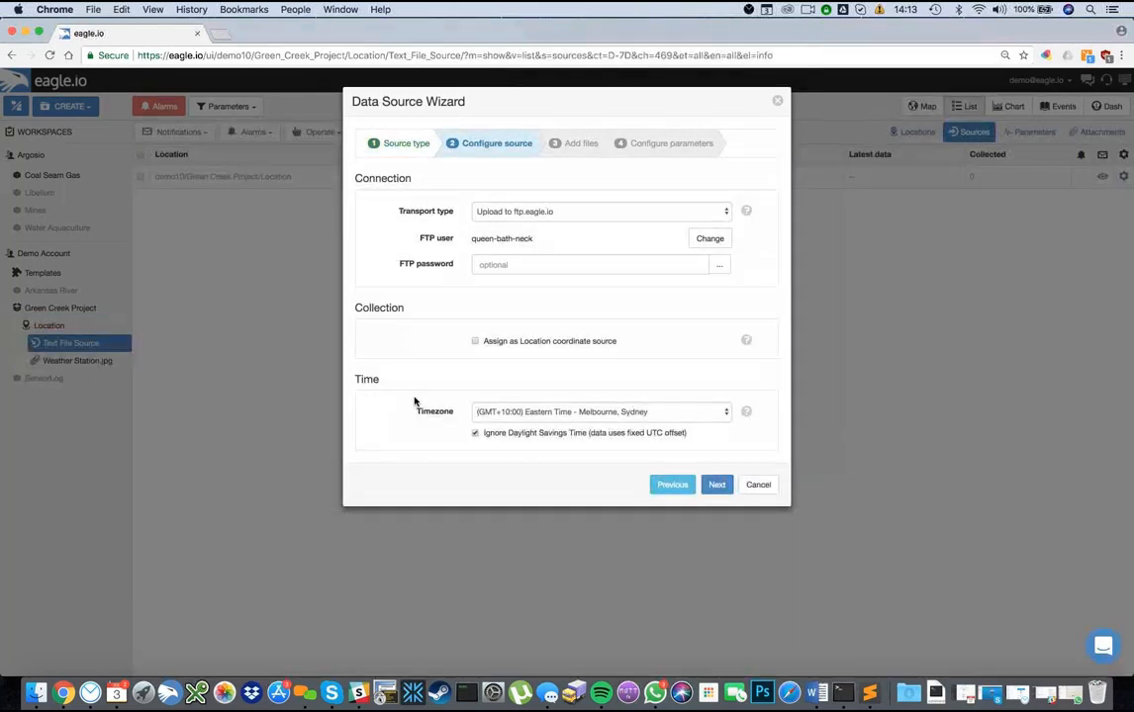
Step: Review the transport types, keep Upload to ftp.eagle.io with the assigned FTP user, and proceed to adding files
left_click(726, 215)
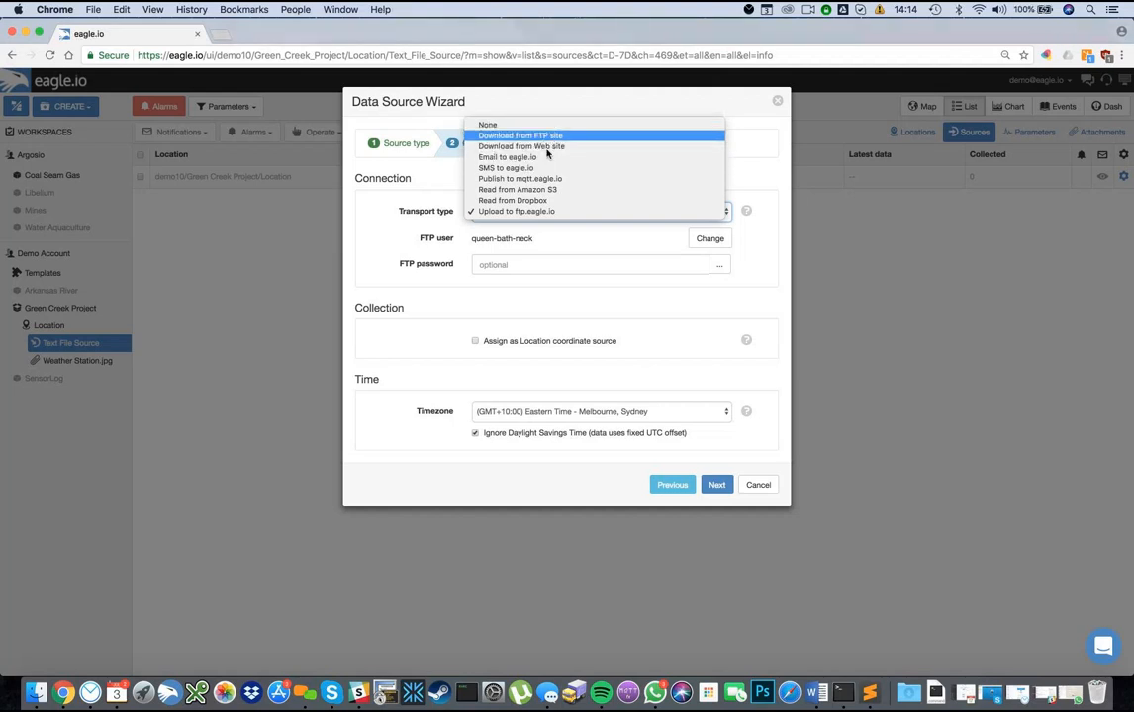
left_click(525, 212)
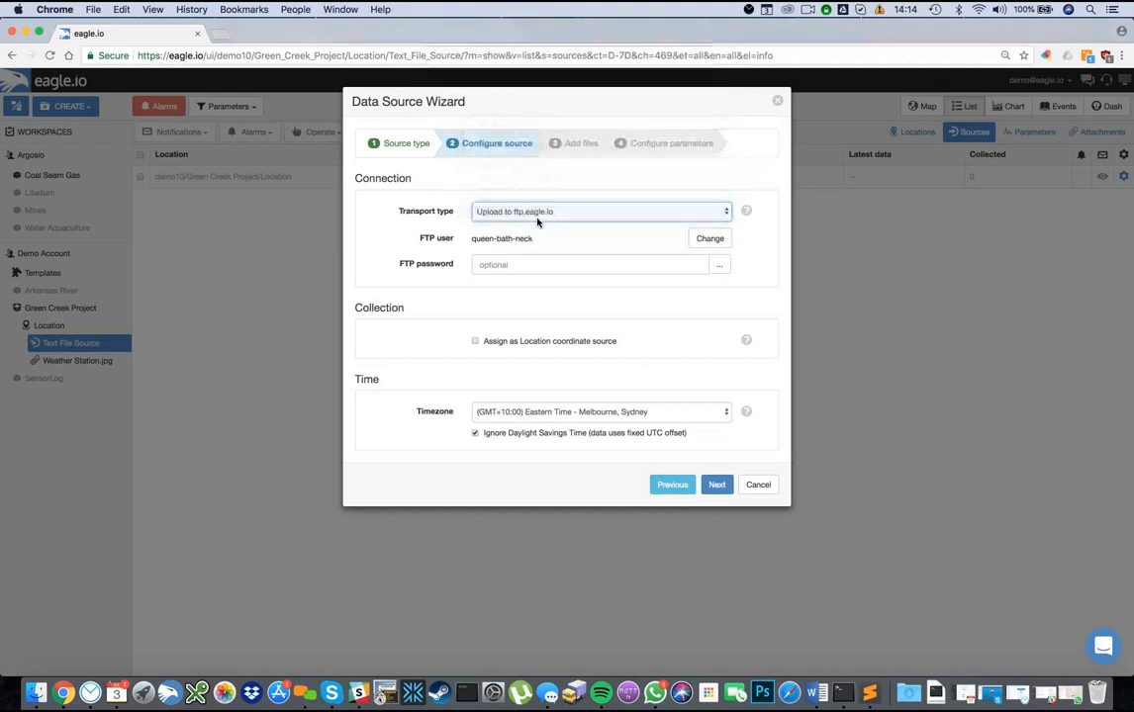
left_click_drag(532, 241, 421, 212)
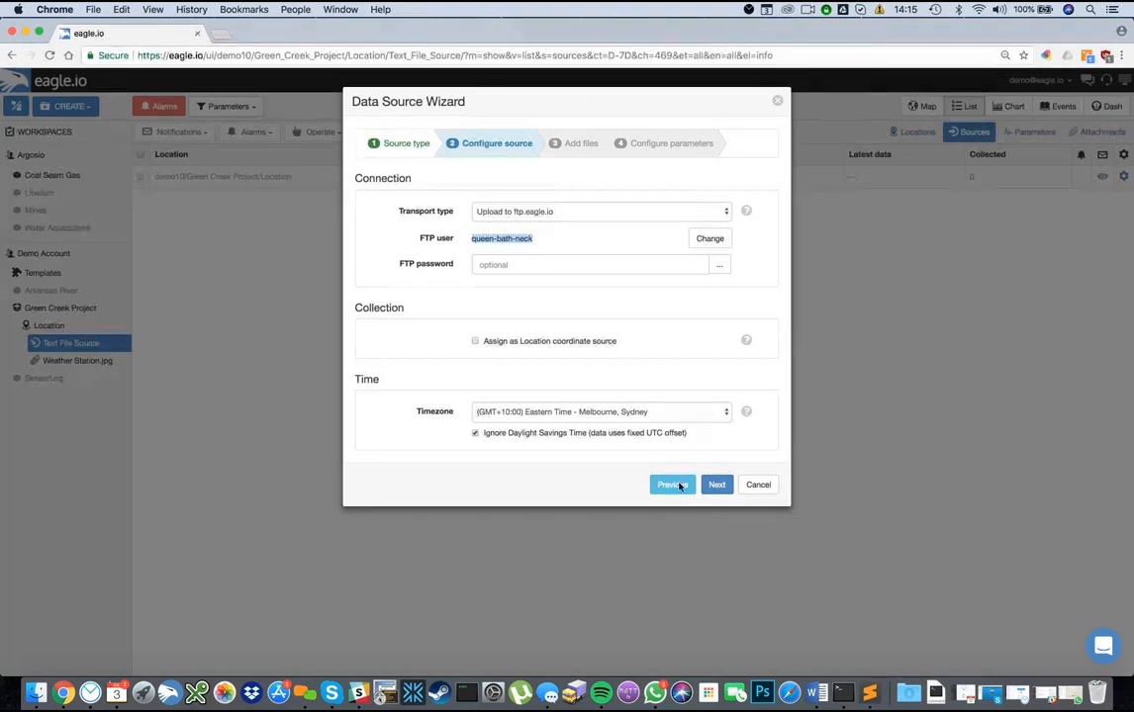
left_click(714, 485)
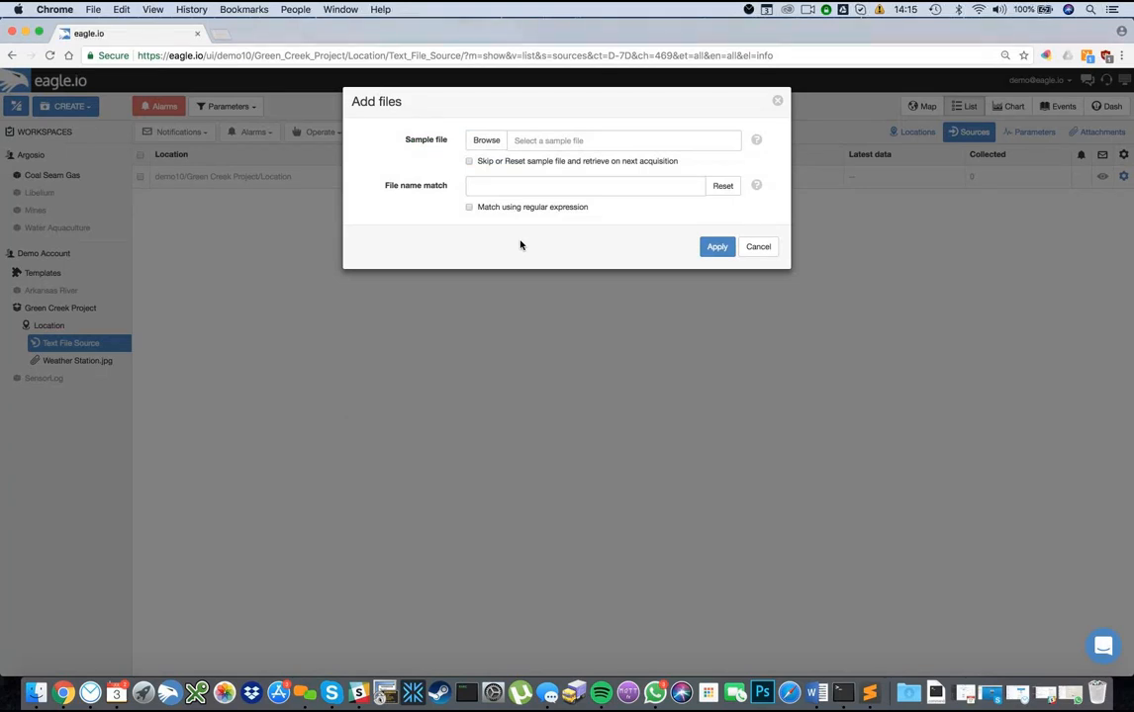
Step: Choose export-argo66.Coal Seam Gas.Pond A.Text File Source.csv from the Desktop as the sample file
left_click(483, 141)
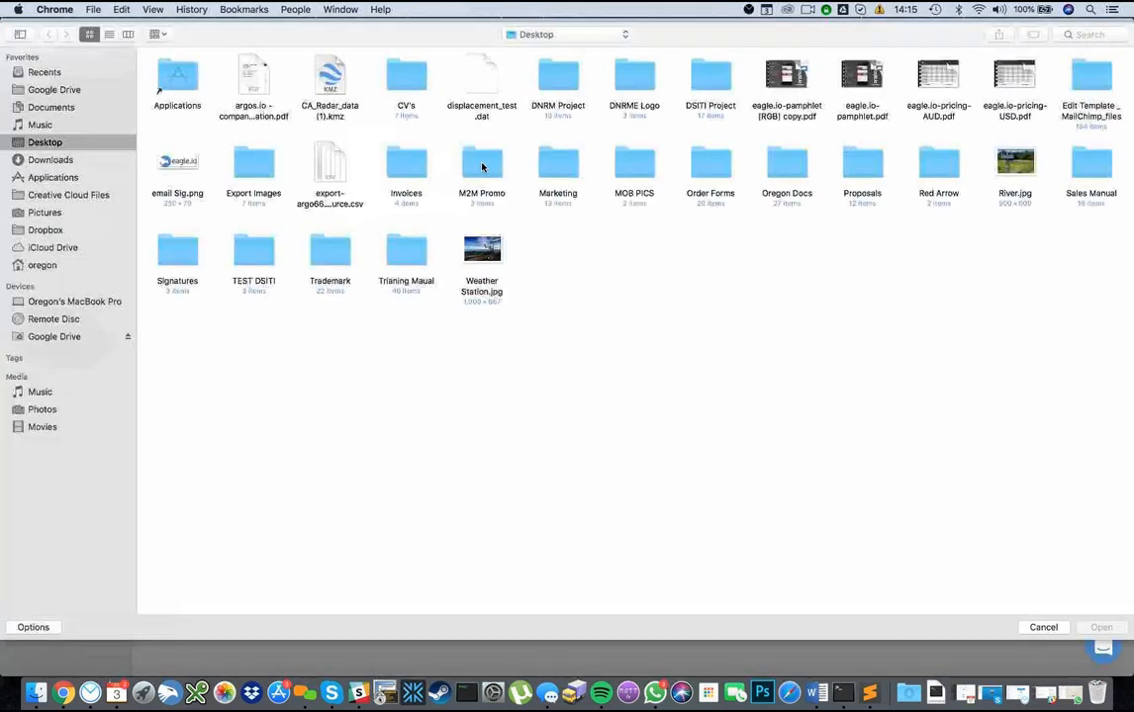
key("XF86AudioRaiseVolume")
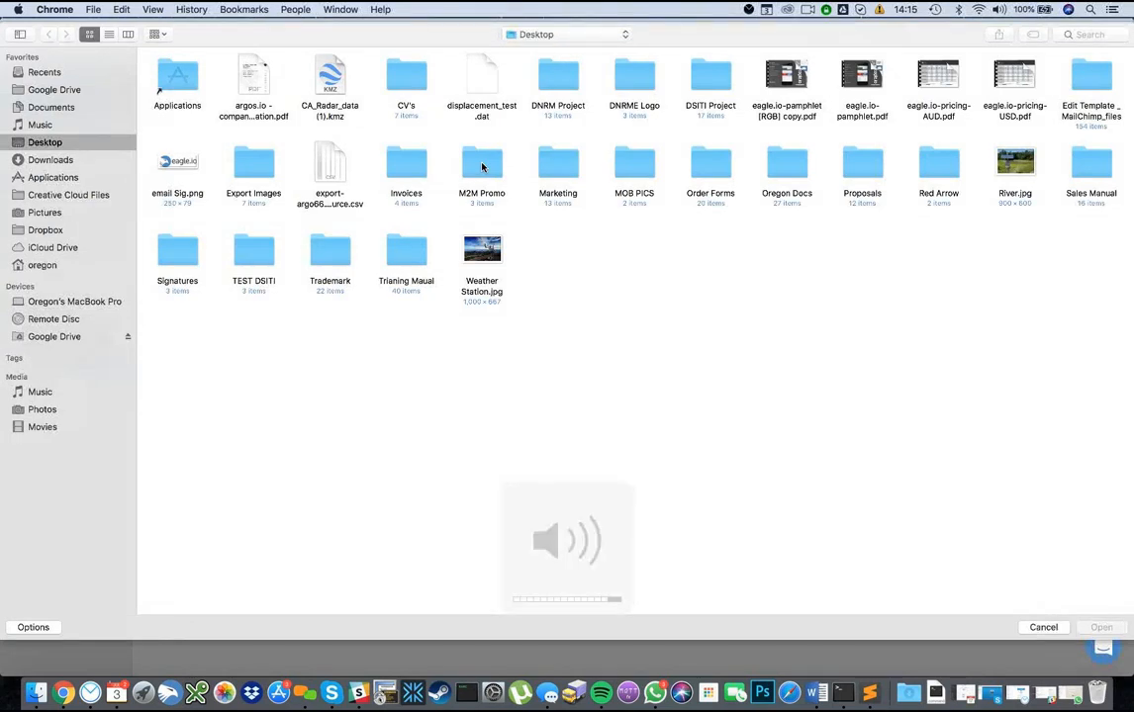
left_click(321, 166)
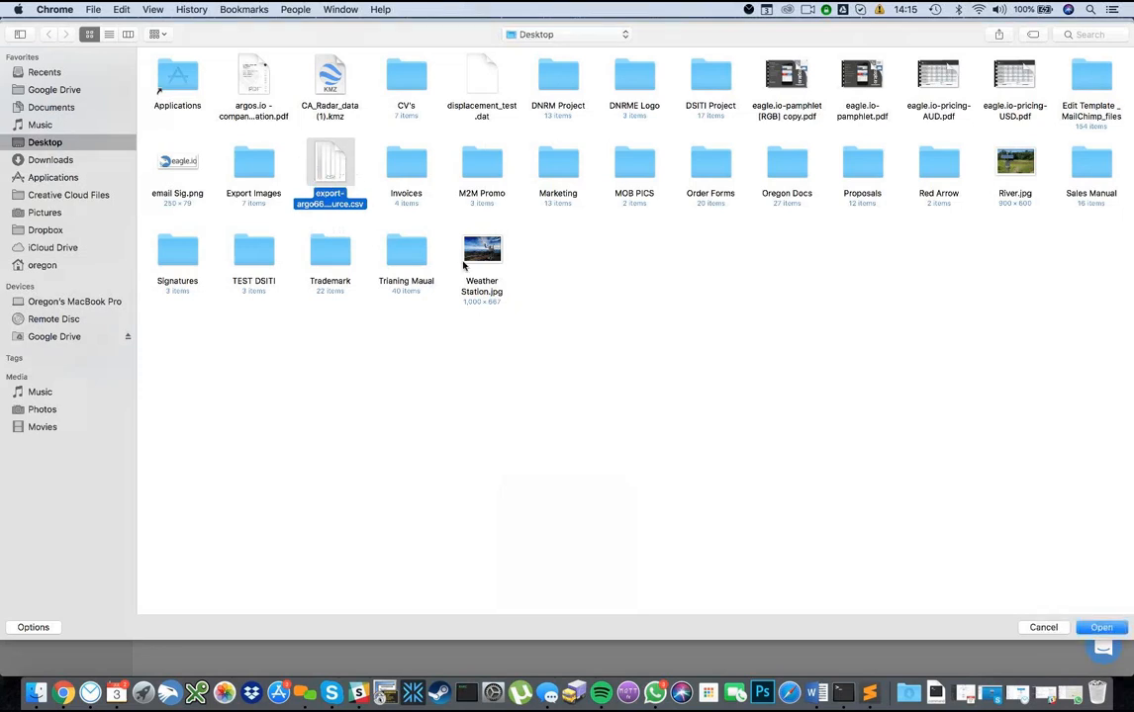
left_click(1100, 628)
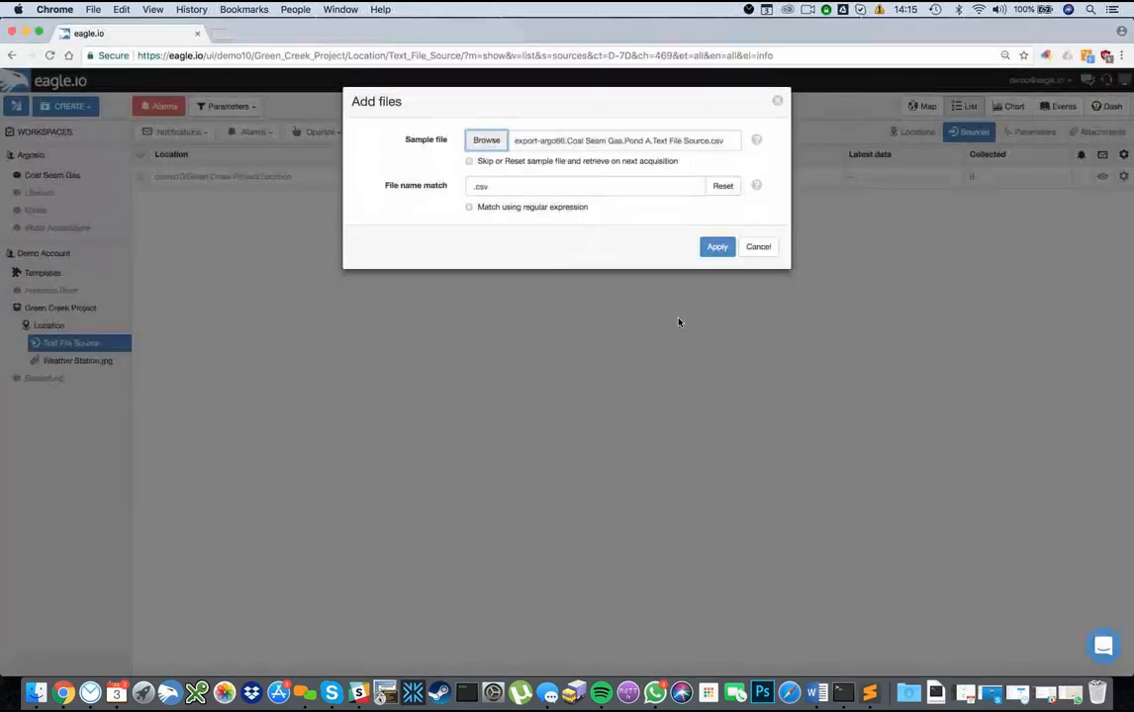
Step: Apply the sample file with the .csv file name match and set the parser's labels row to 2
left_click(717, 247)
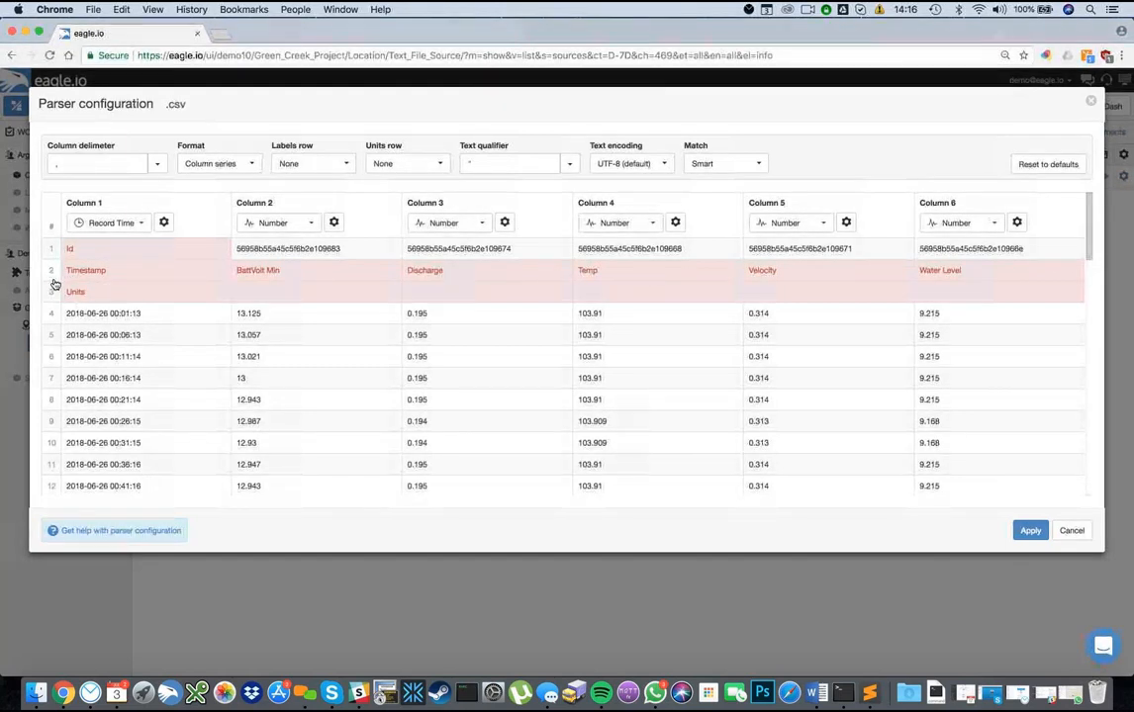
left_click(318, 164)
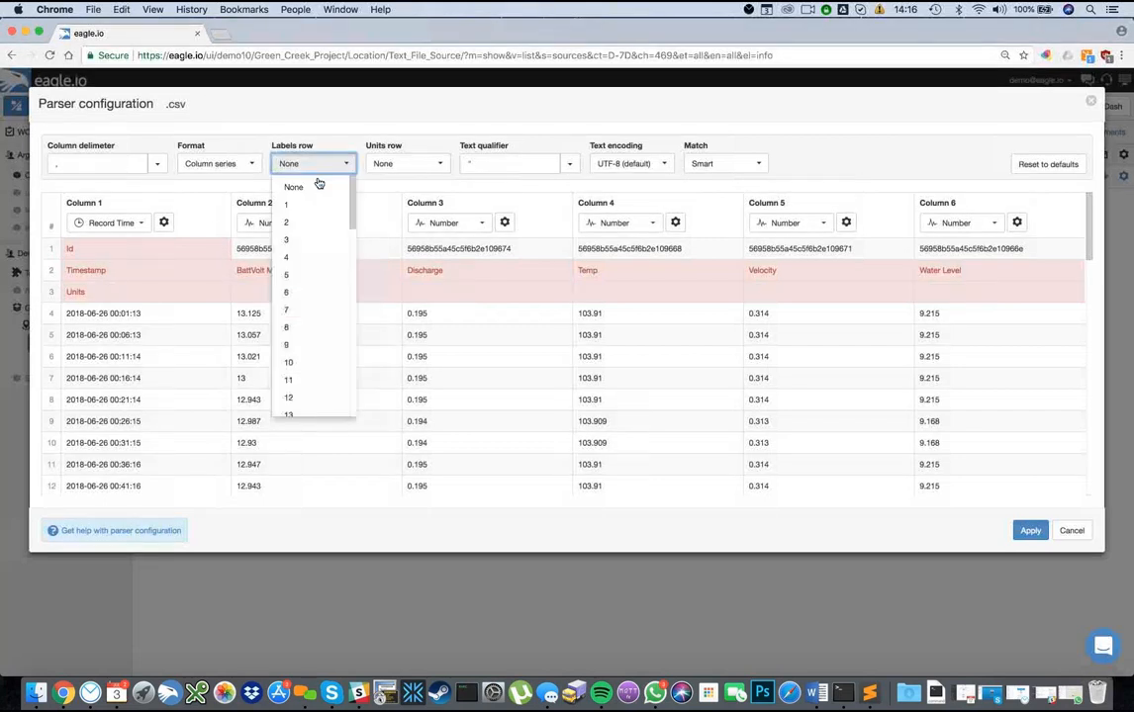
left_click(288, 222)
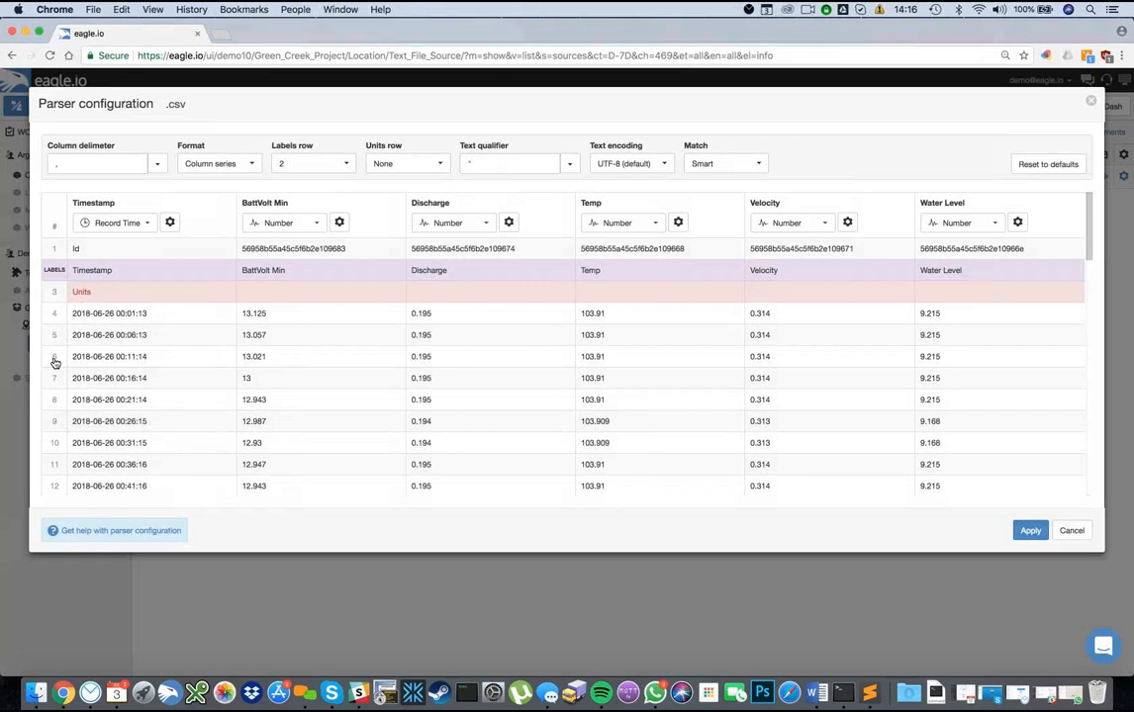
Step: Review the Timestamp column's time format and the data type options for the Discharge column in the parser configuration
left_click(169, 224)
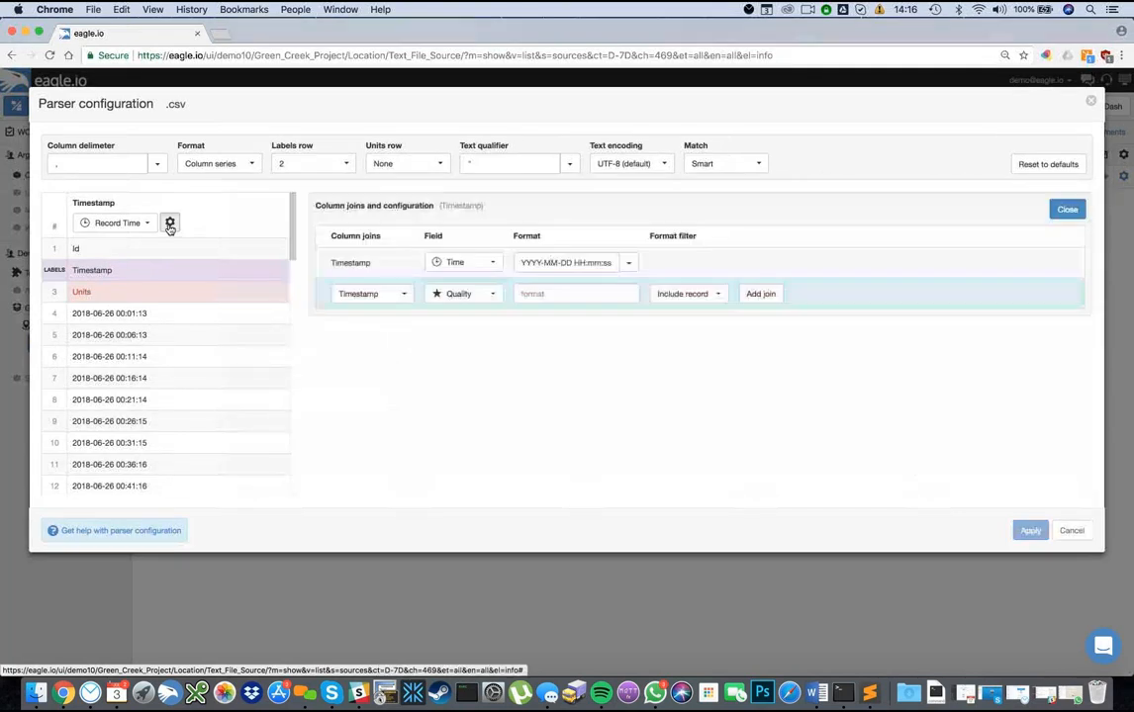
left_click(629, 262)
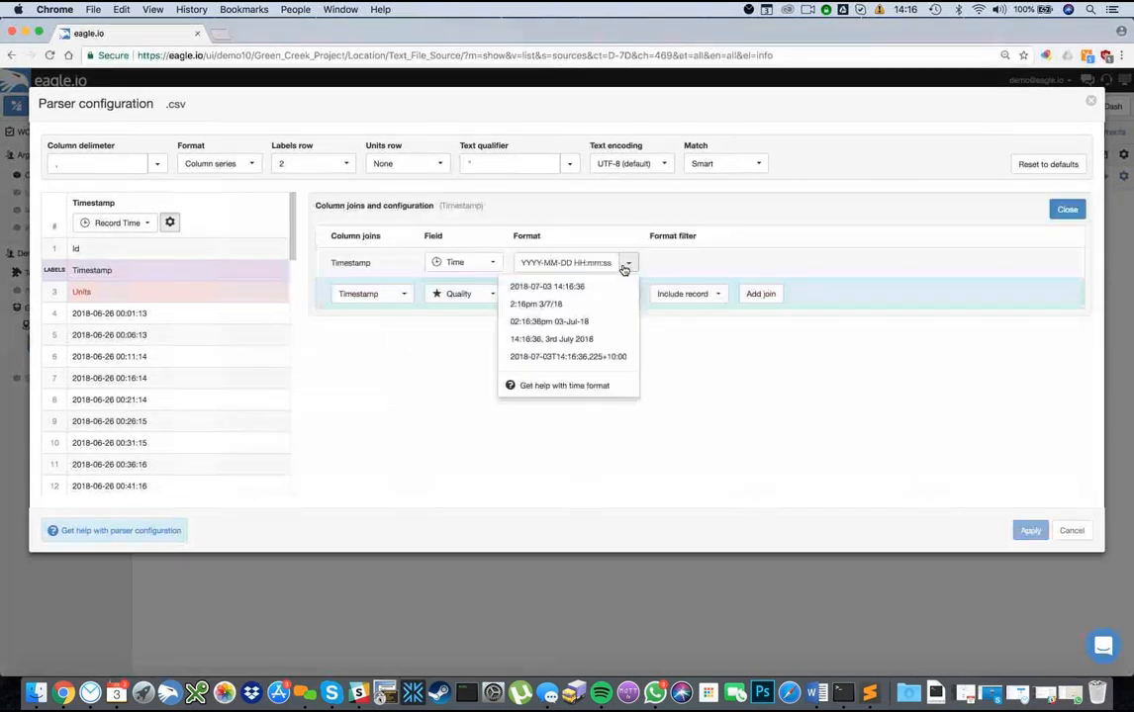
left_click_drag(542, 262, 583, 262)
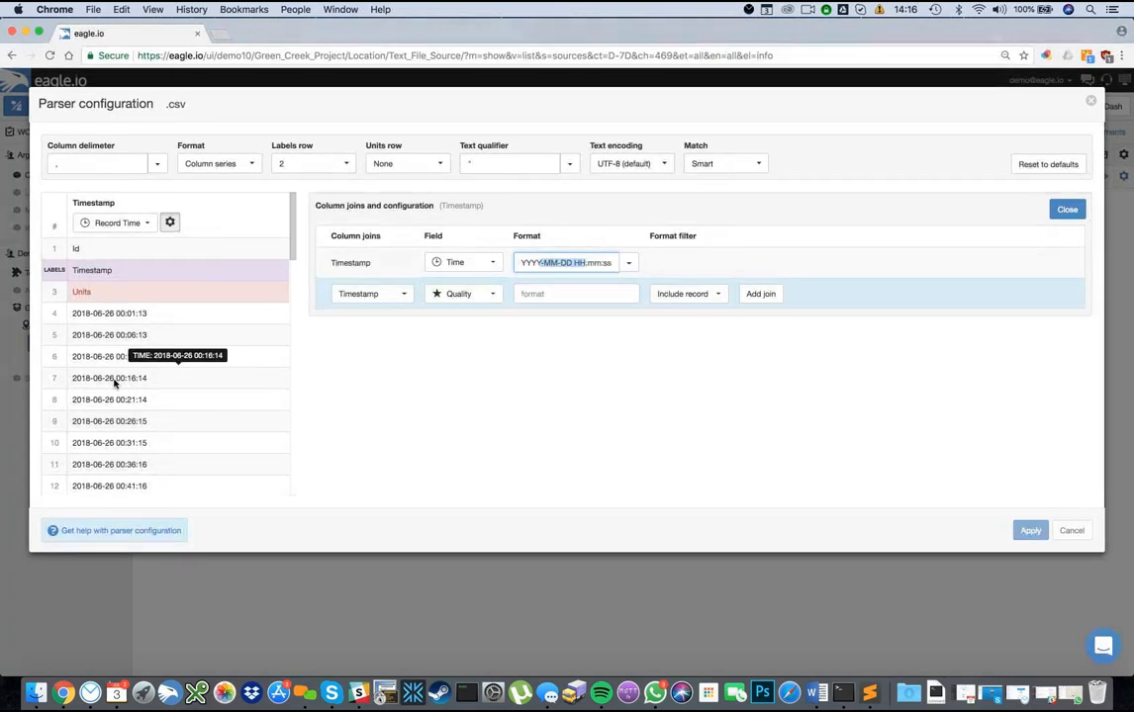
left_click(554, 264)
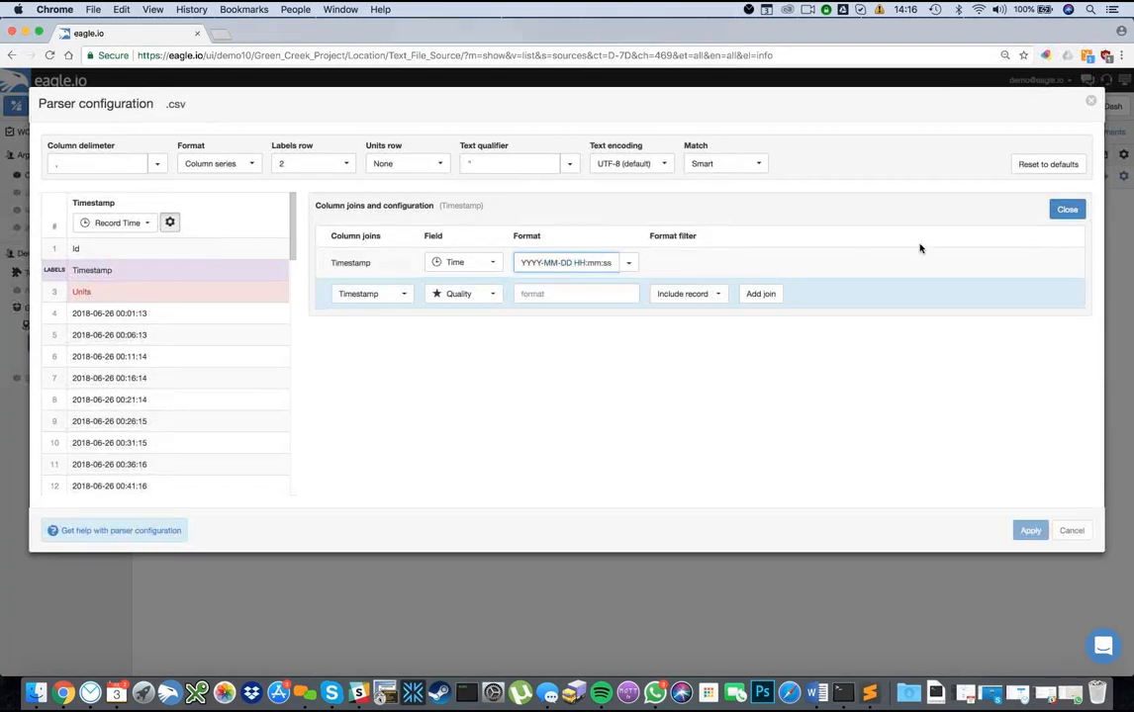
left_click(1066, 212)
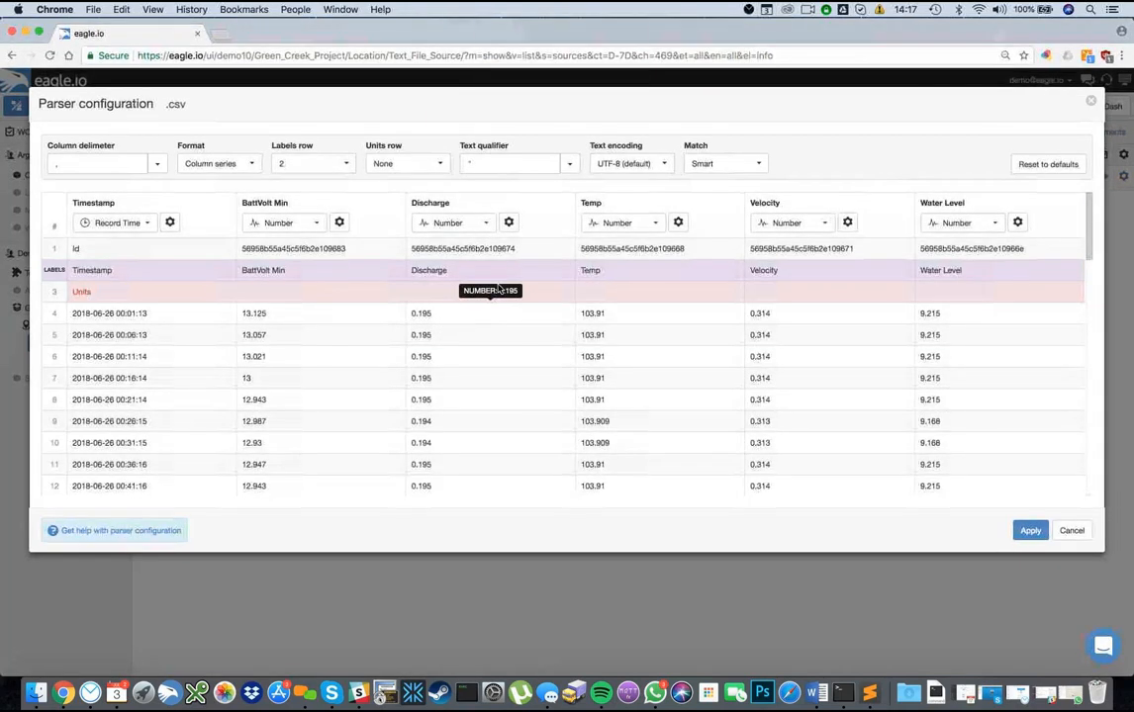
left_click(481, 224)
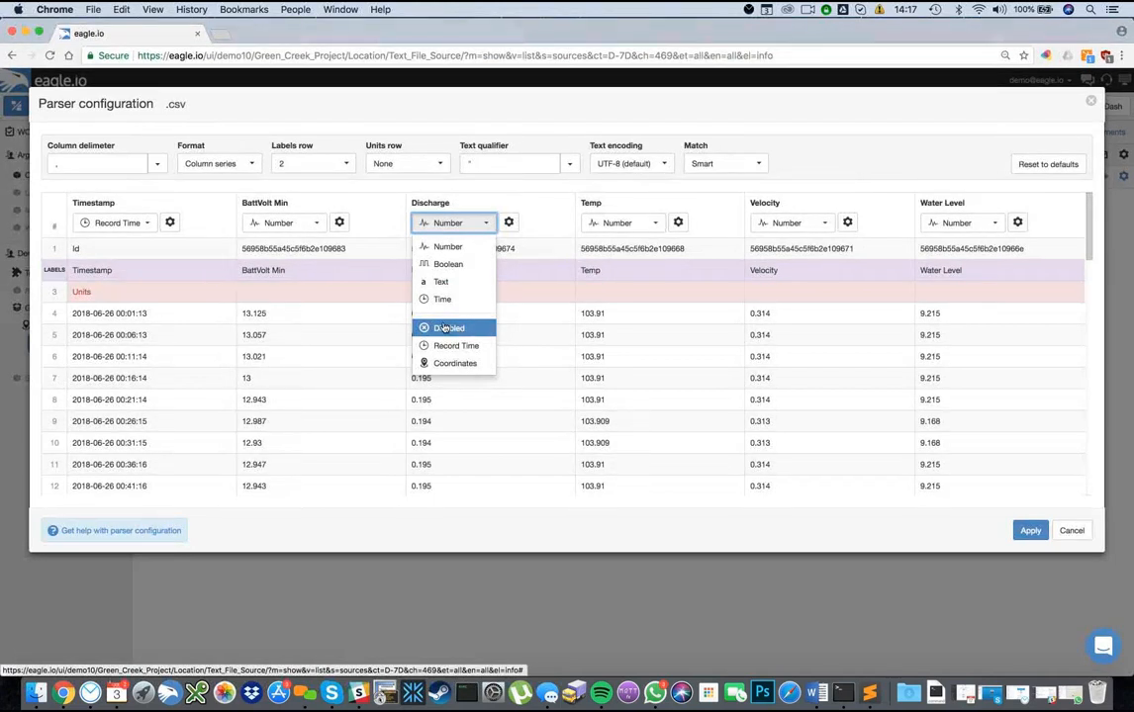
left_click(369, 188)
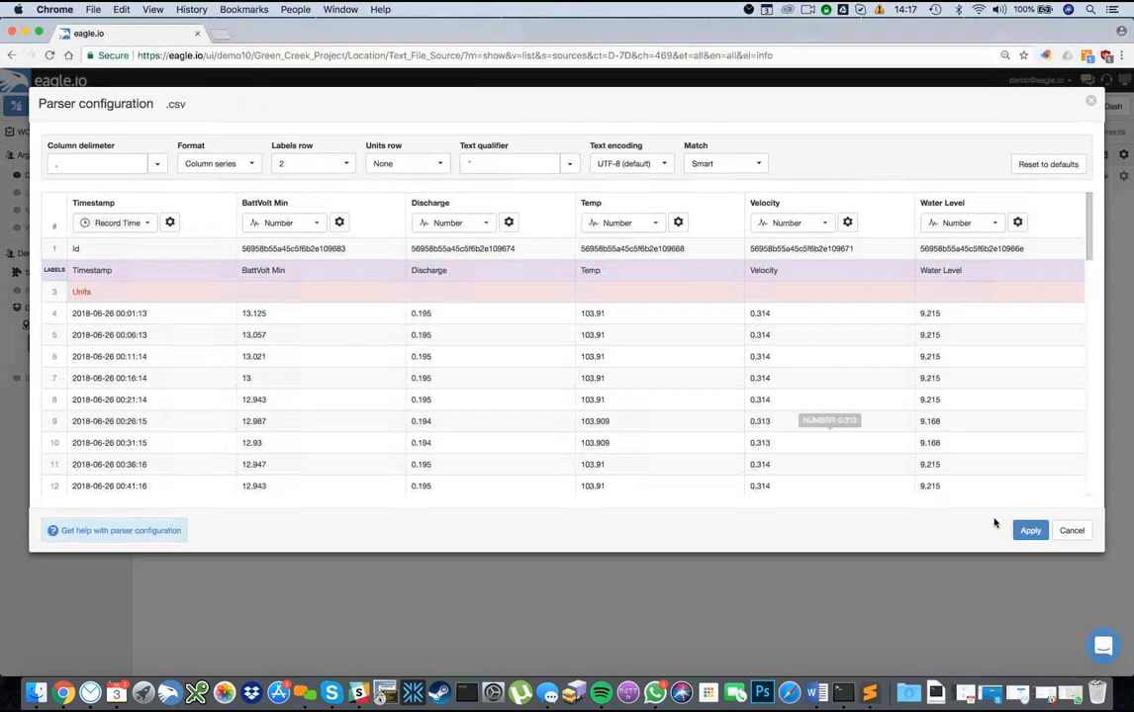
Step: Apply the parser configuration and finish the data source wizard with BV as the units for BattVolt Min
left_click(1030, 532)
left_click(718, 293)
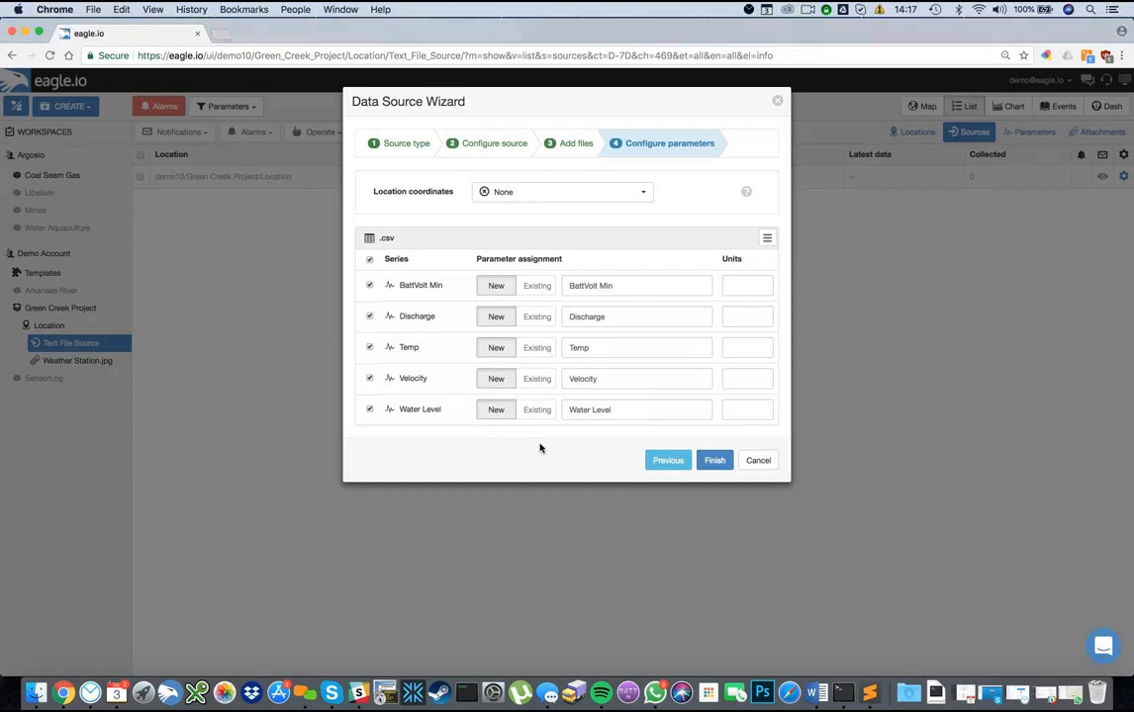
left_click(745, 287)
type("BV")
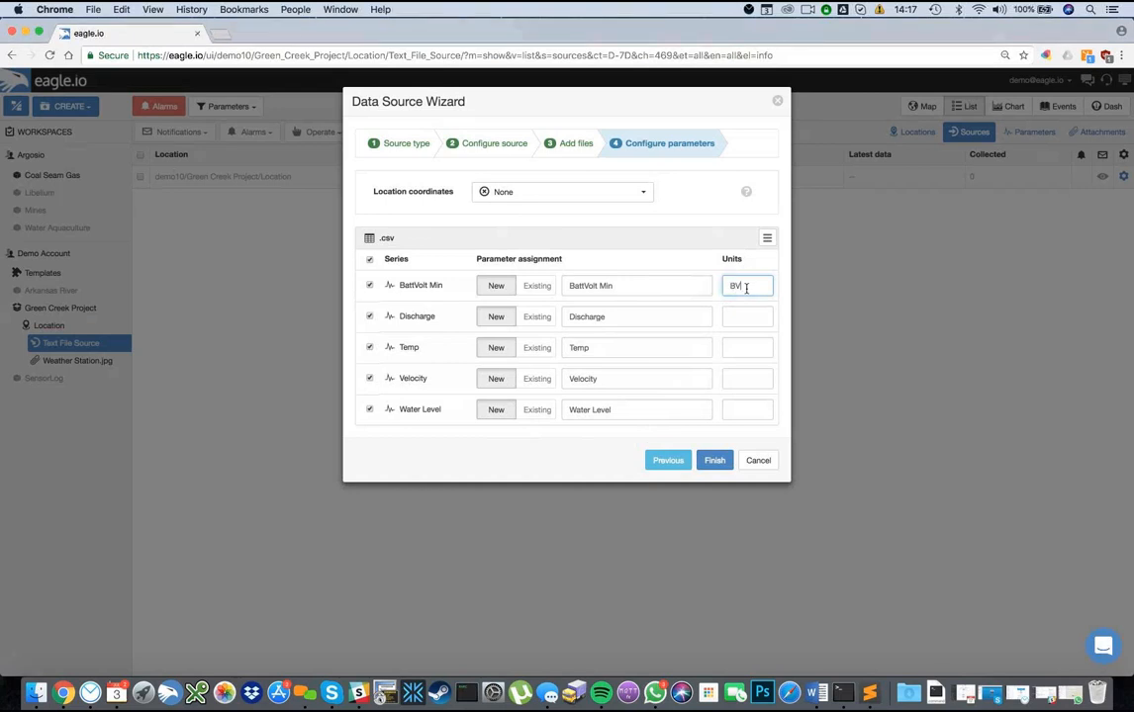
left_click(714, 461)
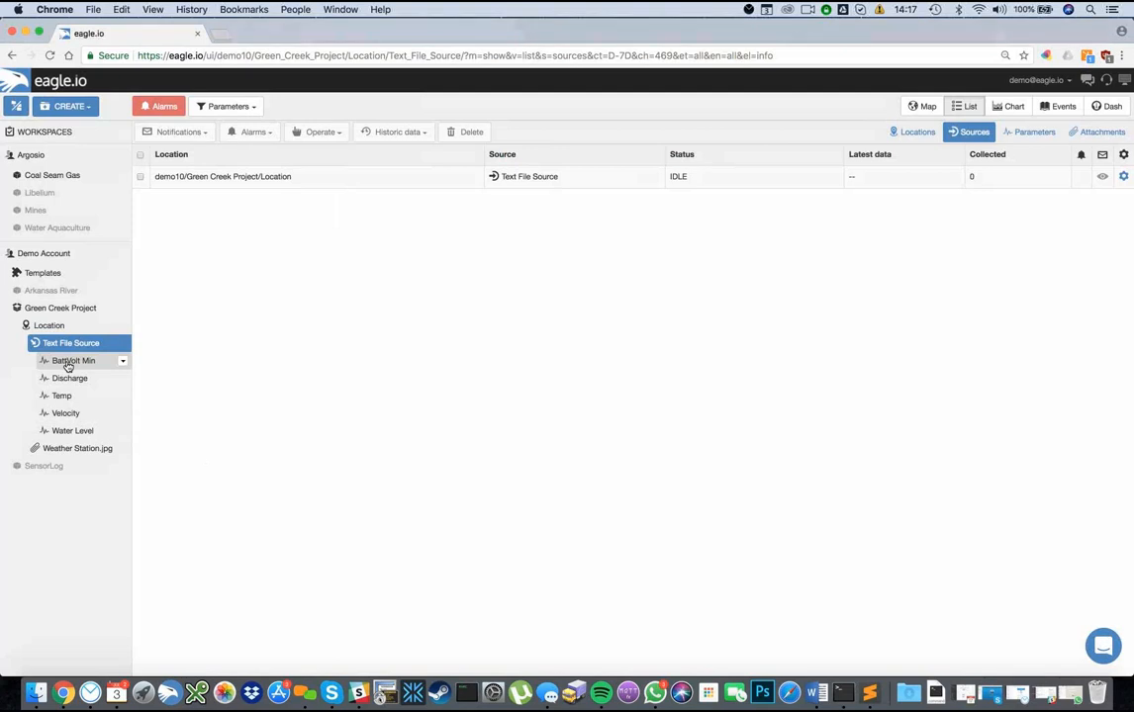
Step: Show the location on the map, then switch to Transmit and enter ftp.eagle.io as the FTP server
left_click(918, 109)
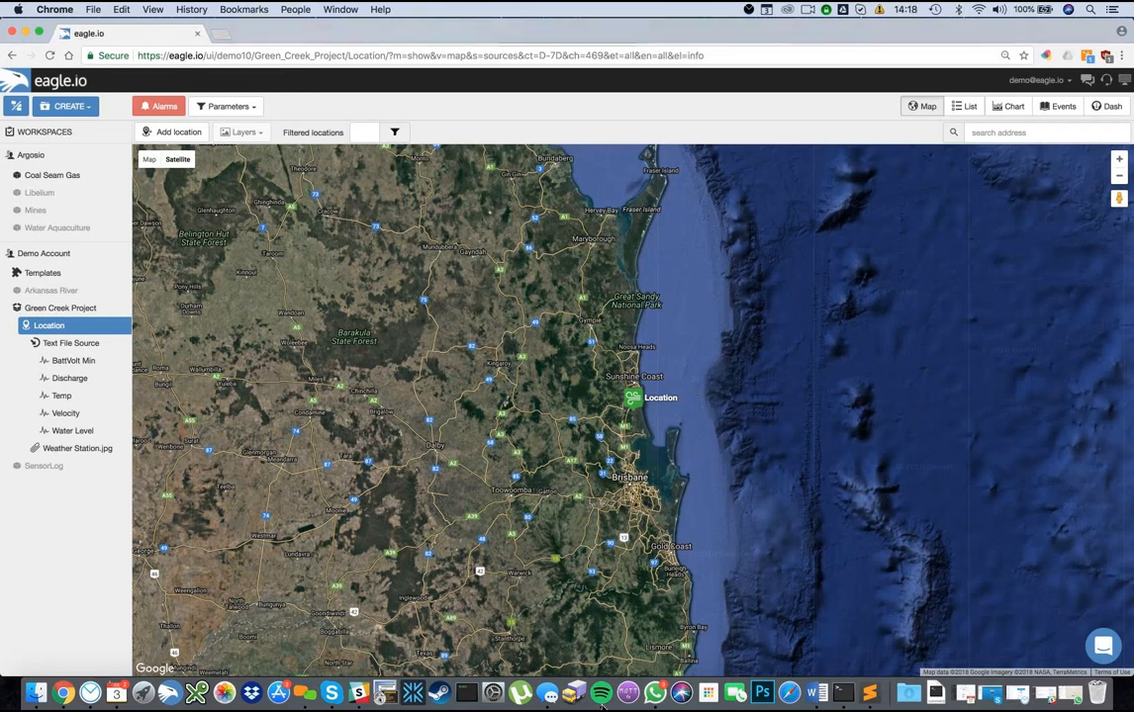
left_click(575, 695)
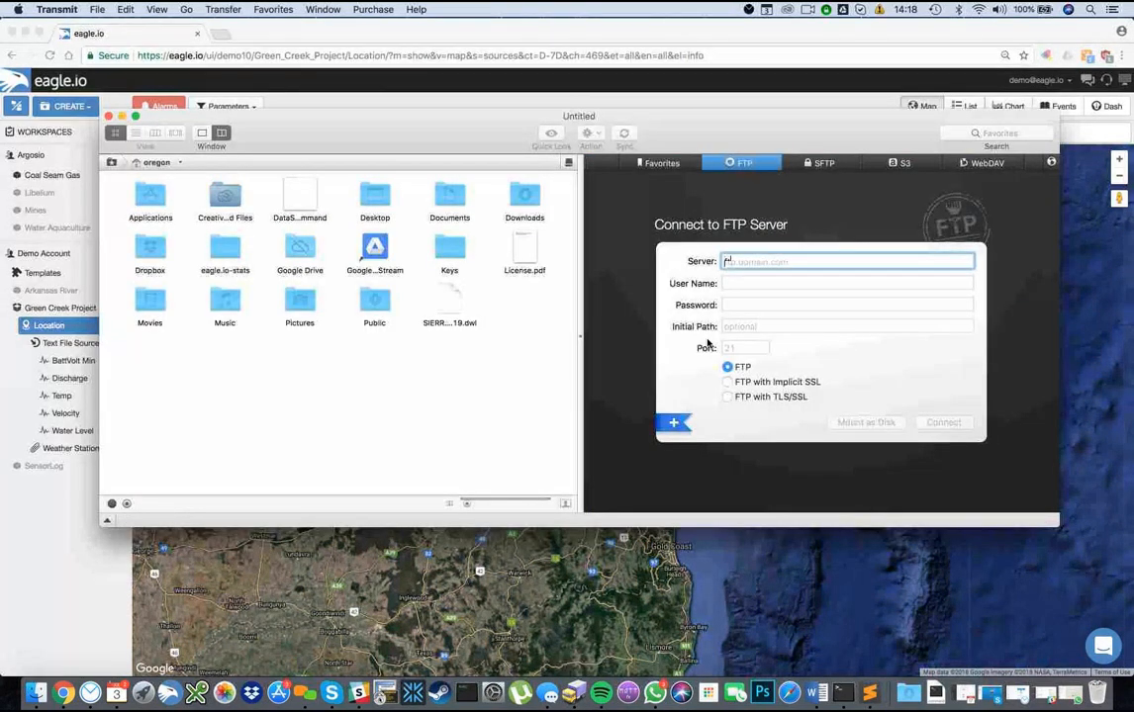
type("ftp.eagle.io")
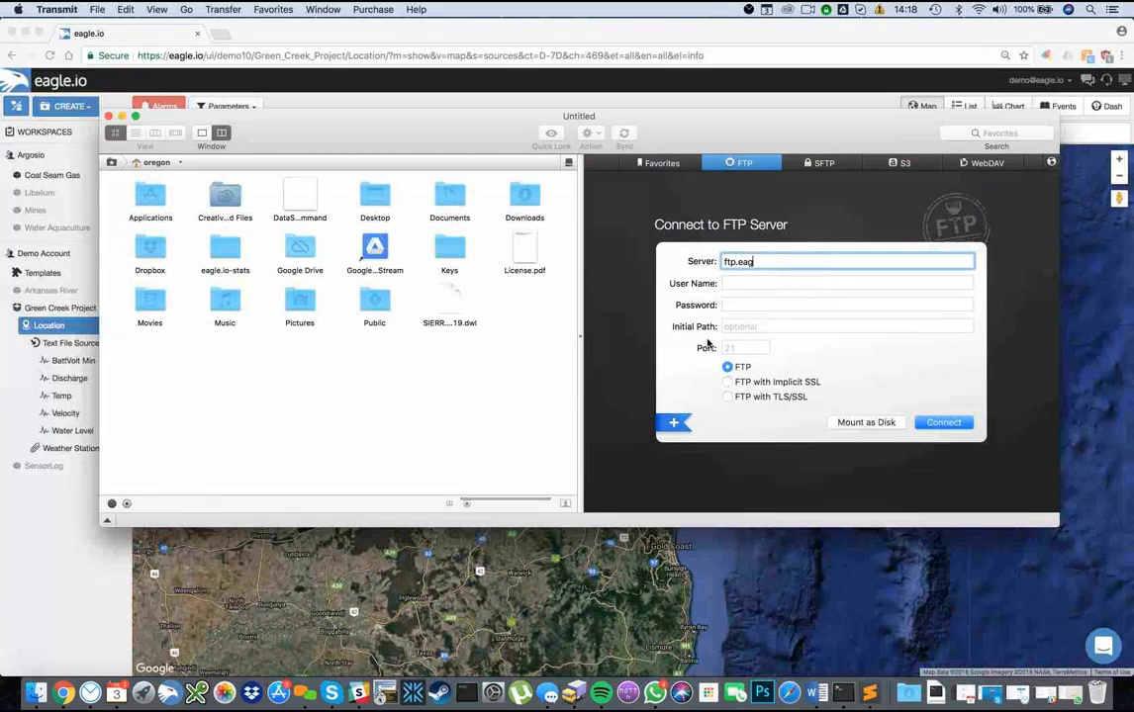
key("Tab")
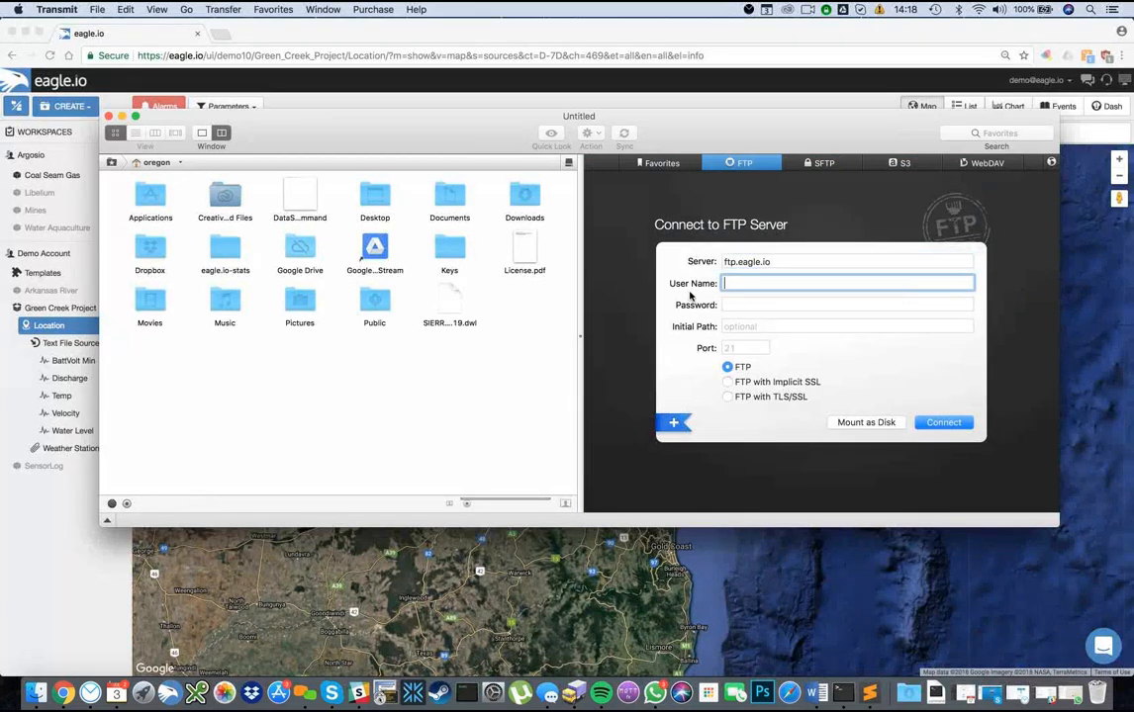
key("super+v")
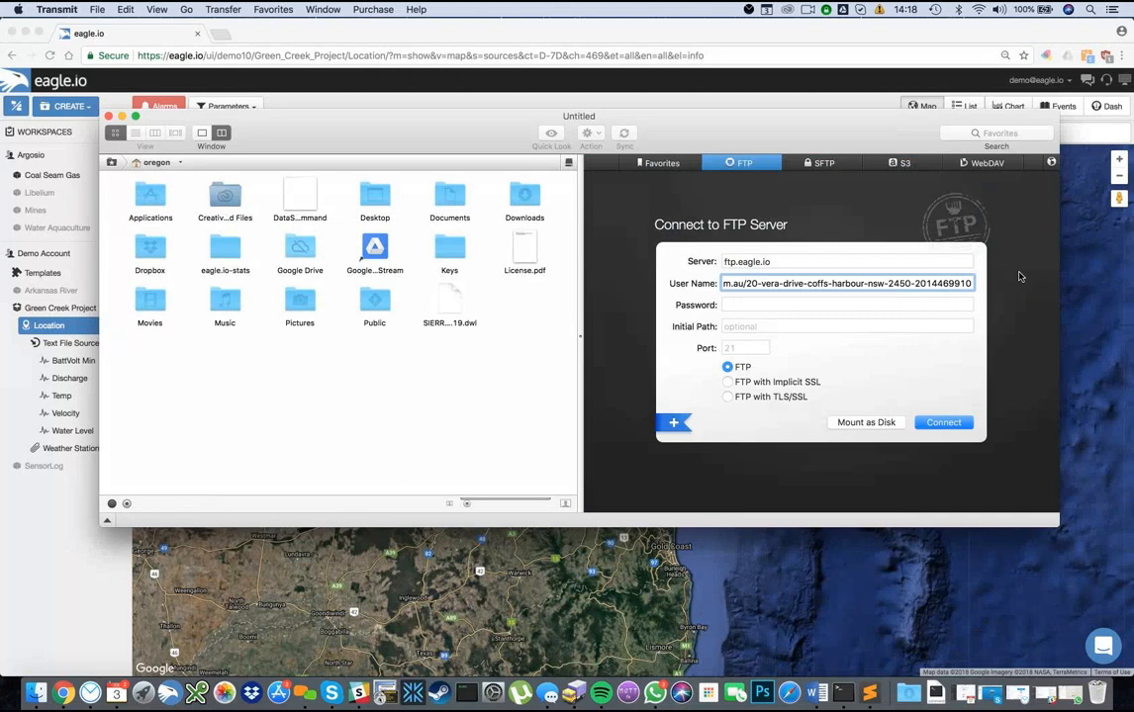
key("super+a")
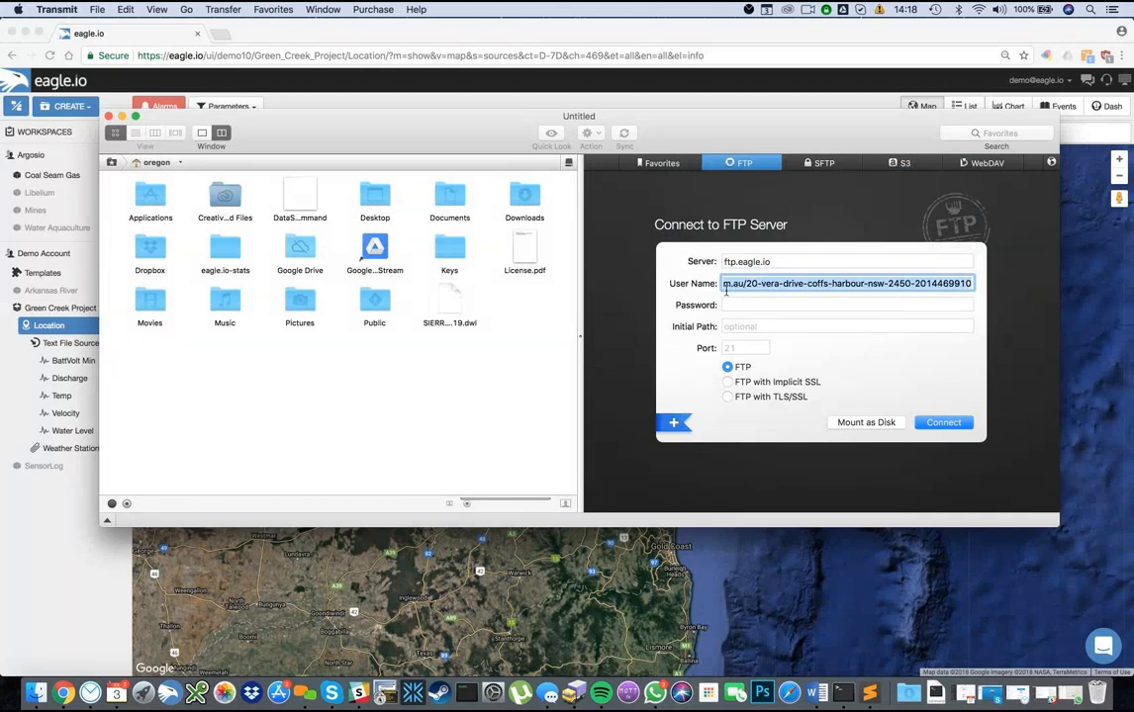
key("BackSpace")
Step: Switch back to Chrome and copy the FTP user from the Text File Source's connection properties
left_click(67, 425)
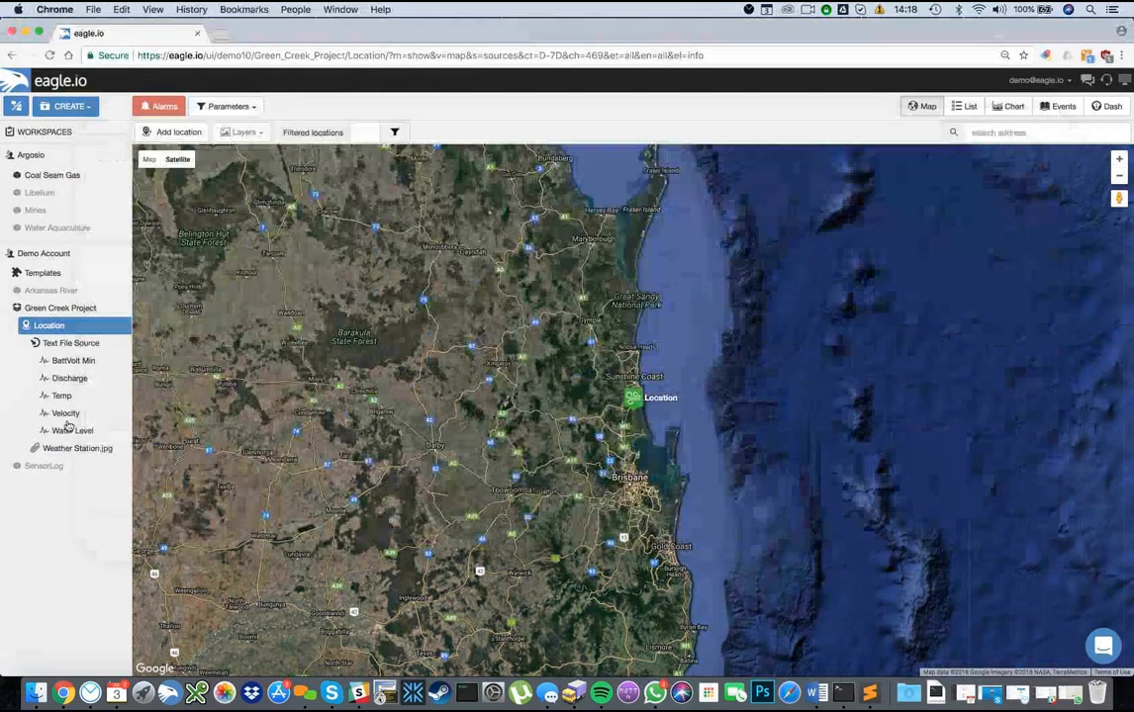
right_click(61, 347)
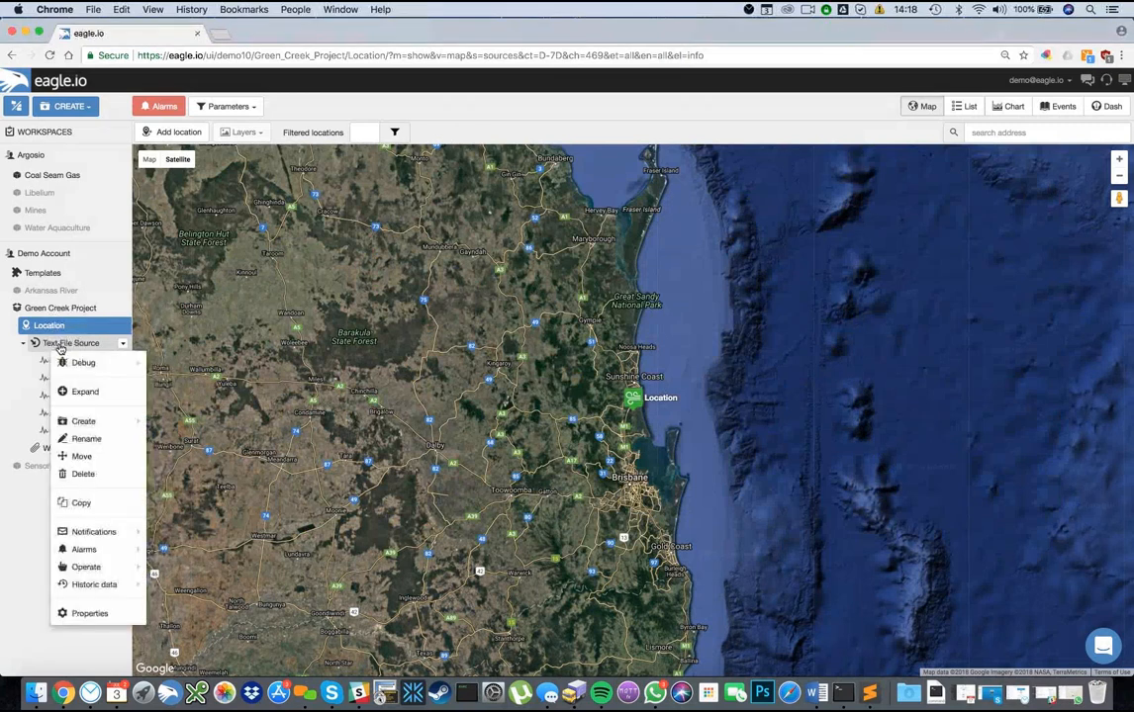
left_click(89, 613)
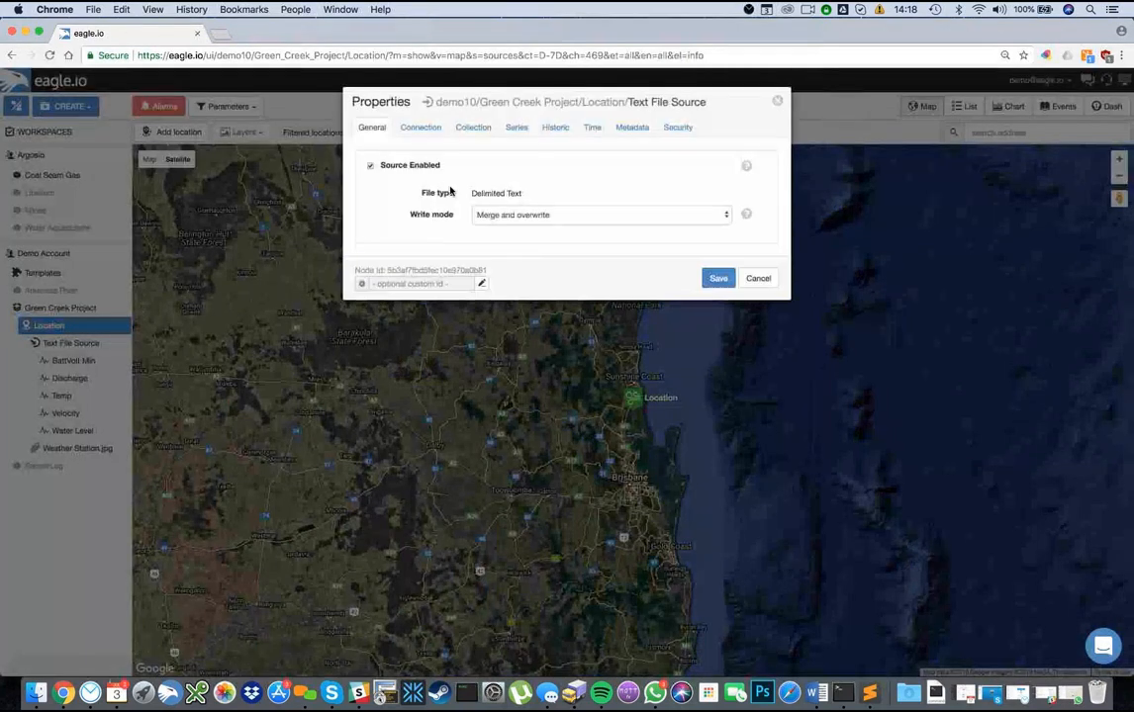
left_click(421, 130)
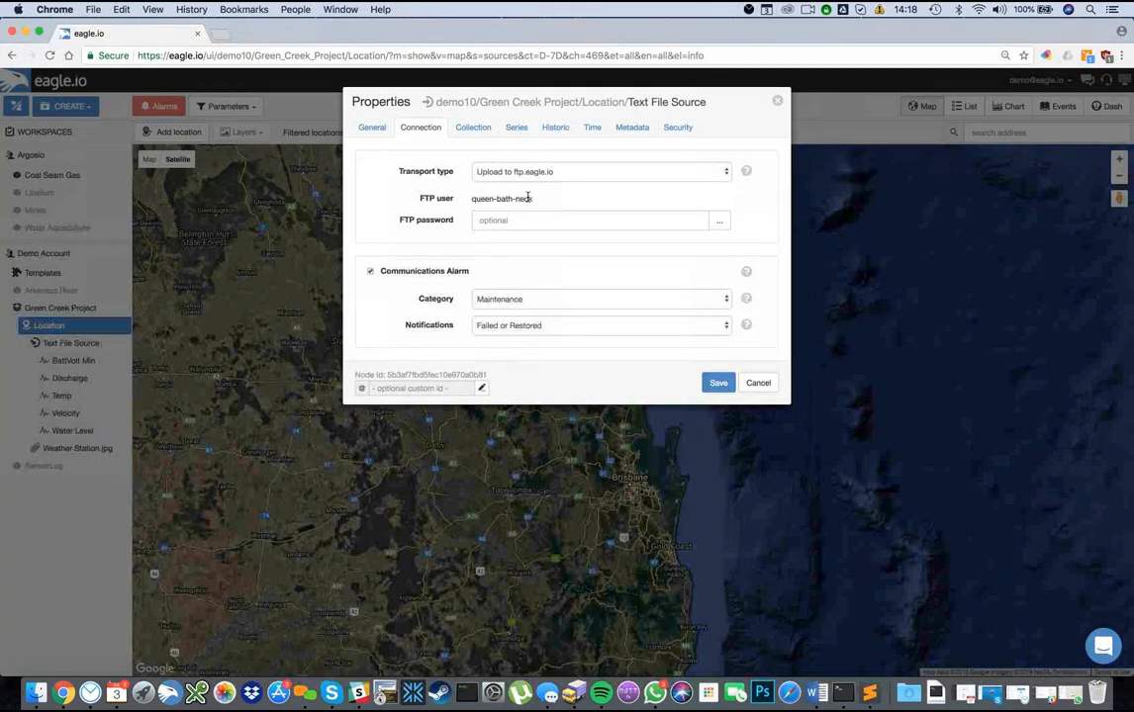
triple_click(526, 198)
key("super+c")
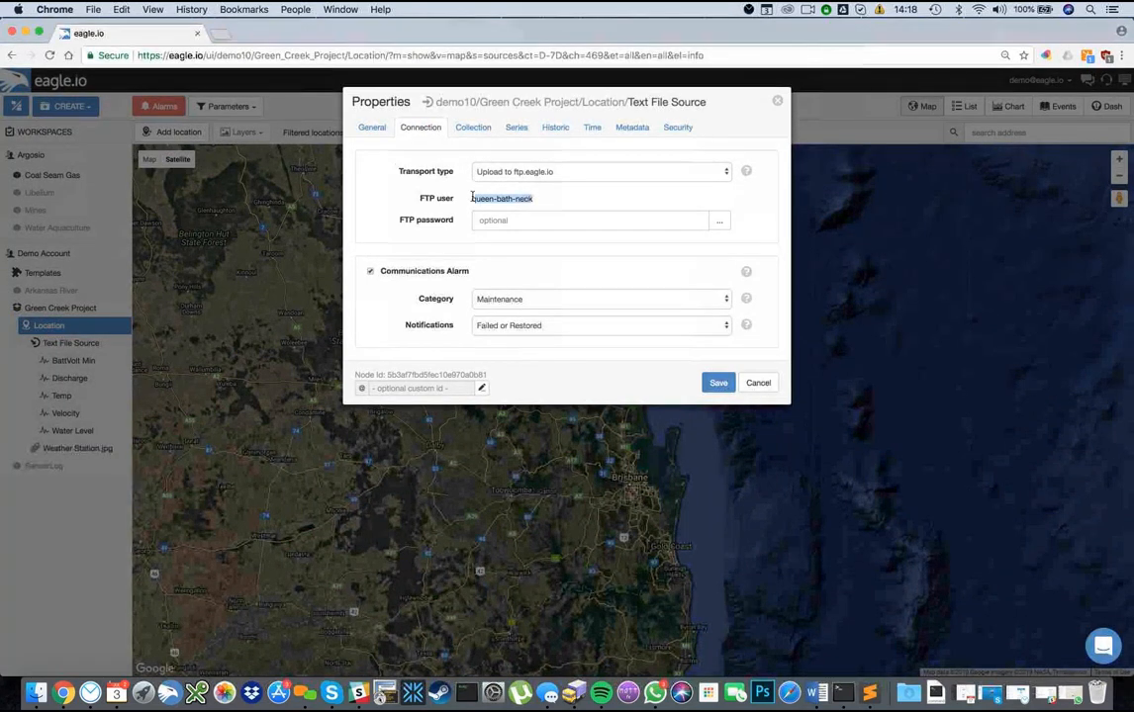
Step: Switch to Transmit, paste the copied FTP user as the user name, and connect to the server
key("super+Tab")
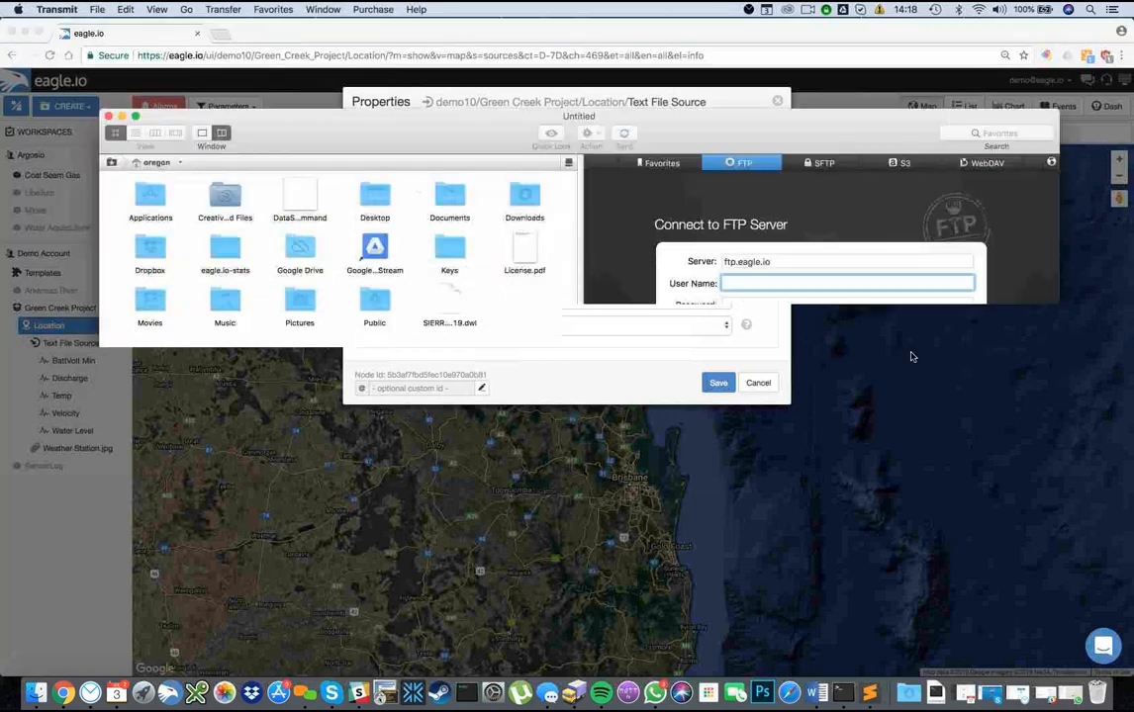
key("super+v")
left_click(943, 425)
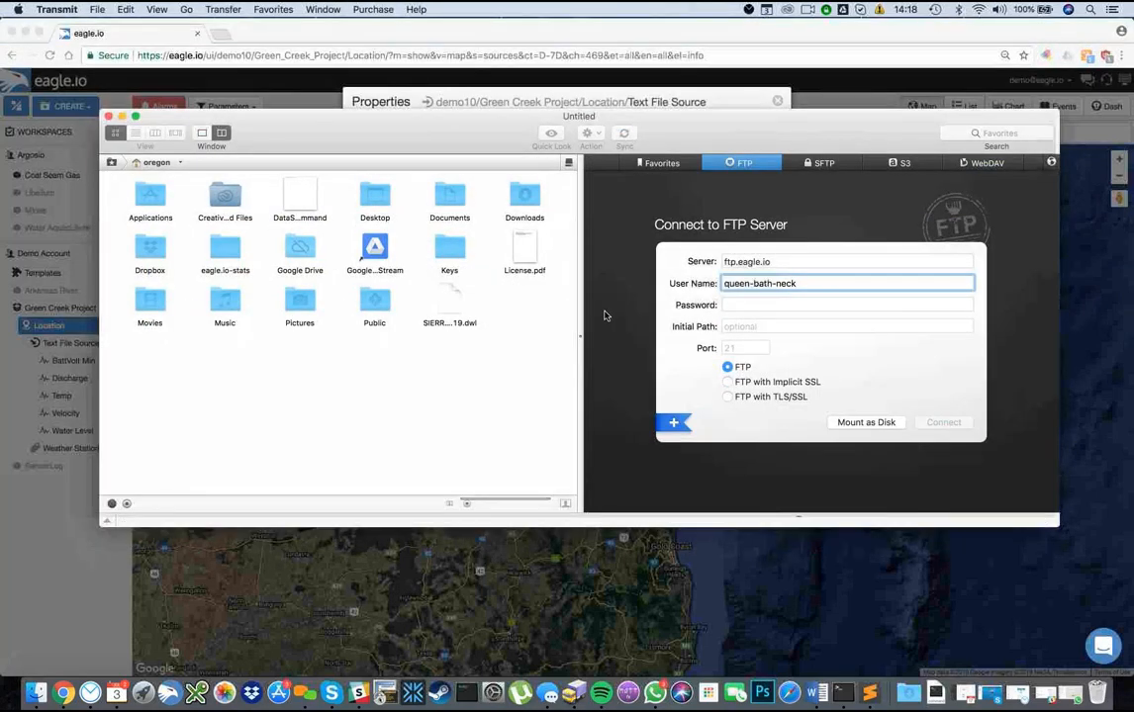
Step: Upload the export-argo66 Coal Seam Gas Pond A CSV file from the Desktop to ftp.eagle.io and close the Transmit window
left_click(634, 325)
left_click(746, 37)
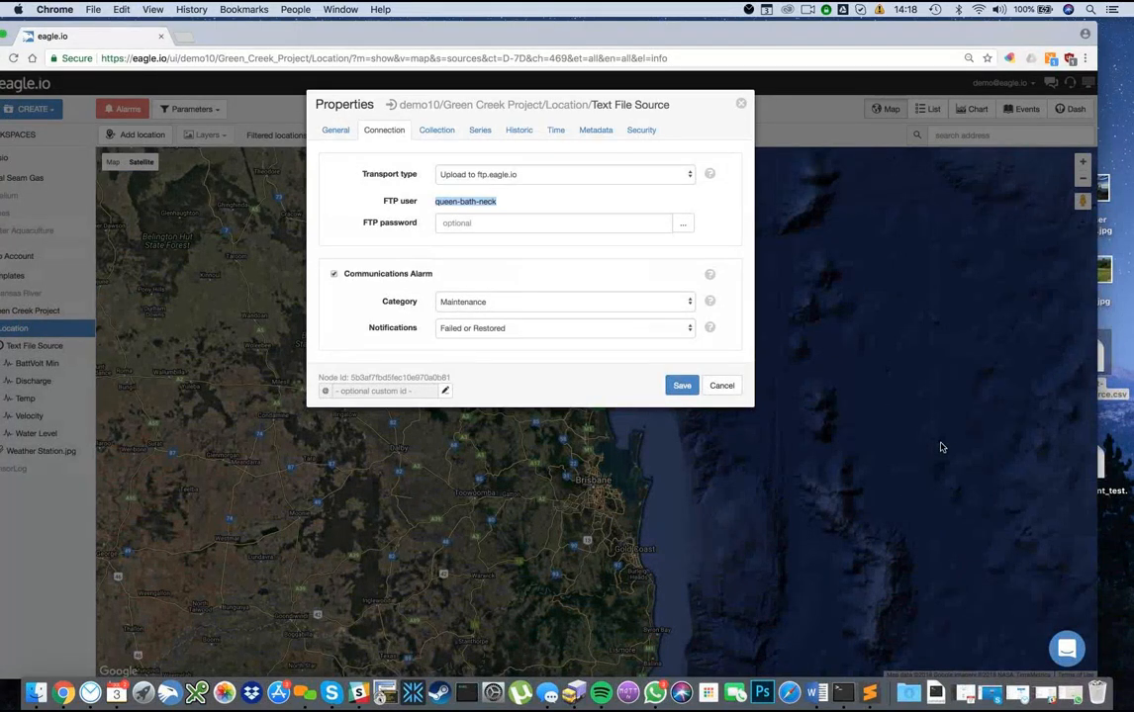
key("super+Tab")
left_click_drag(1110, 398, 830, 371)
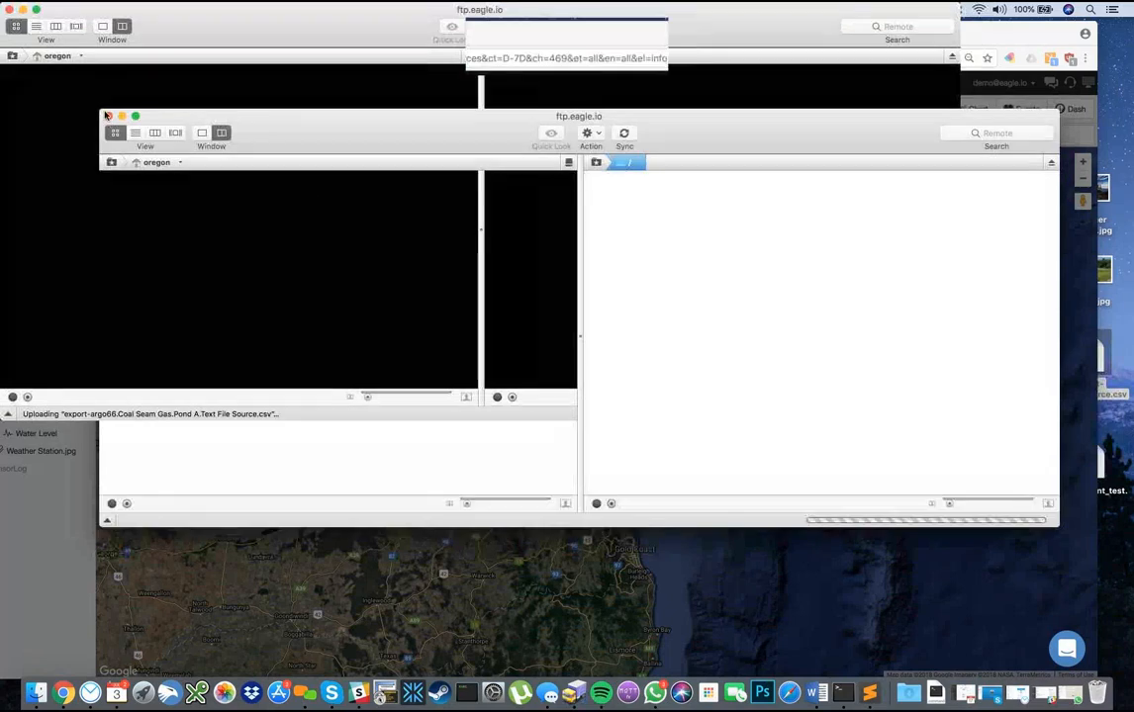
key("super+w")
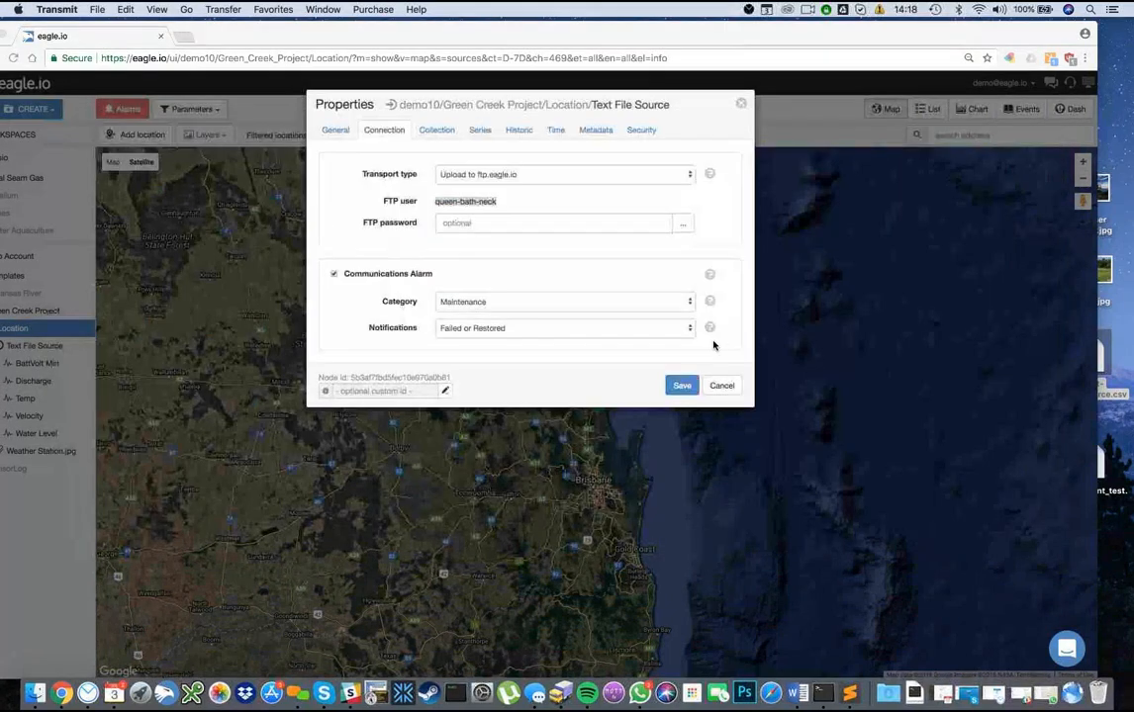
Step: Save the Text File Source's properties in Chrome and show the location's sources as a list
left_click(680, 384)
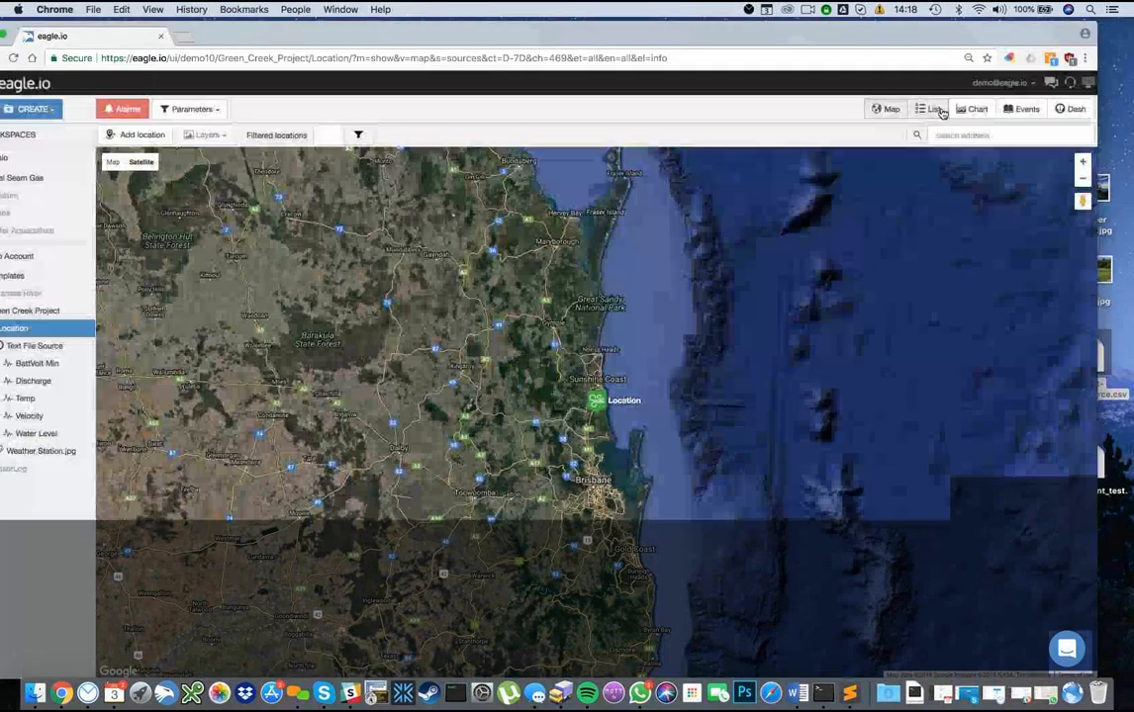
left_click(932, 109)
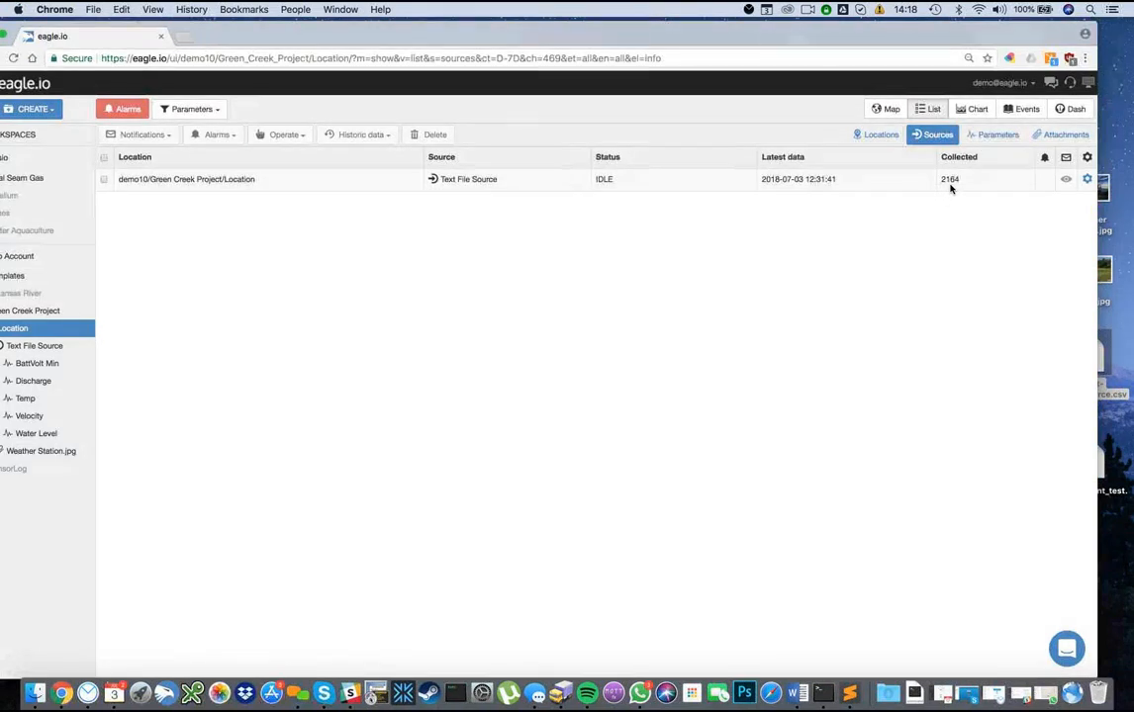
Step: List the location's parameters, display them as charts, and reduce the chart height
left_click(987, 136)
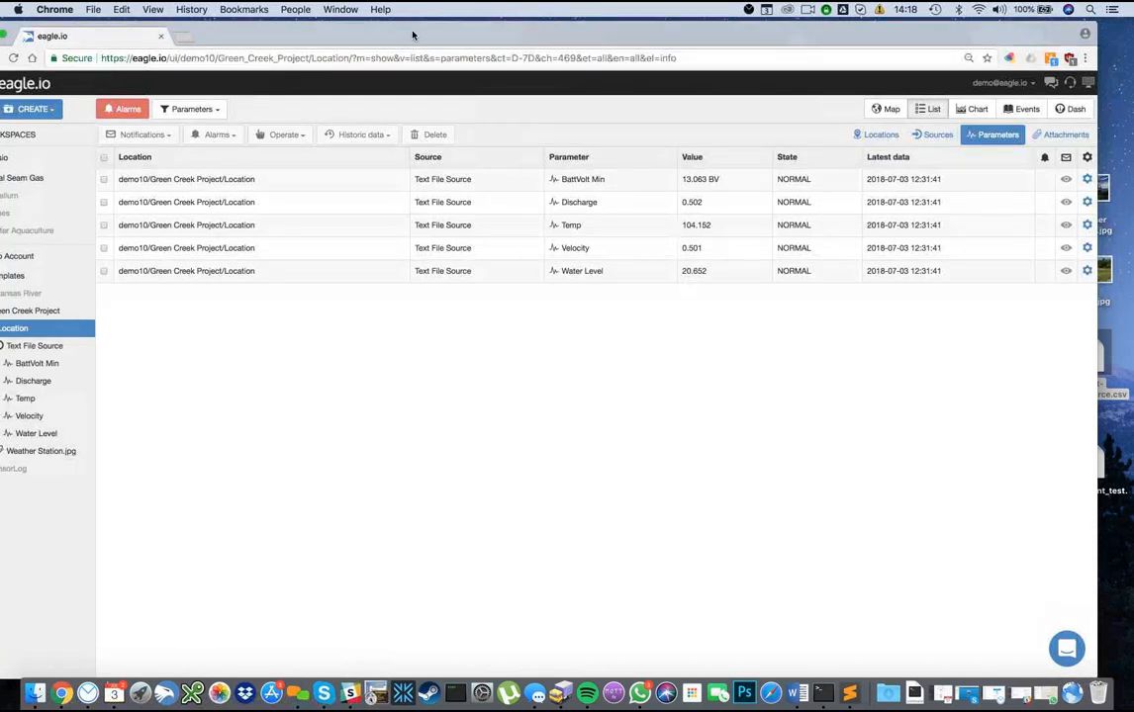
left_click_drag(411, 39, 427, 38)
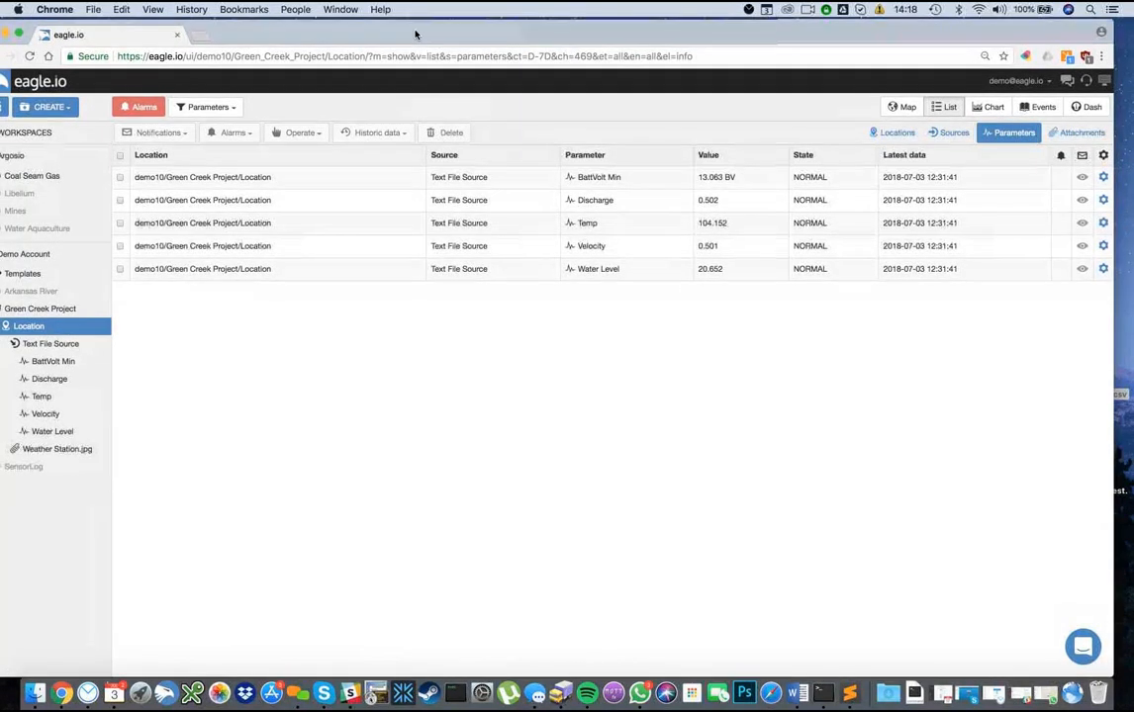
left_click(993, 108)
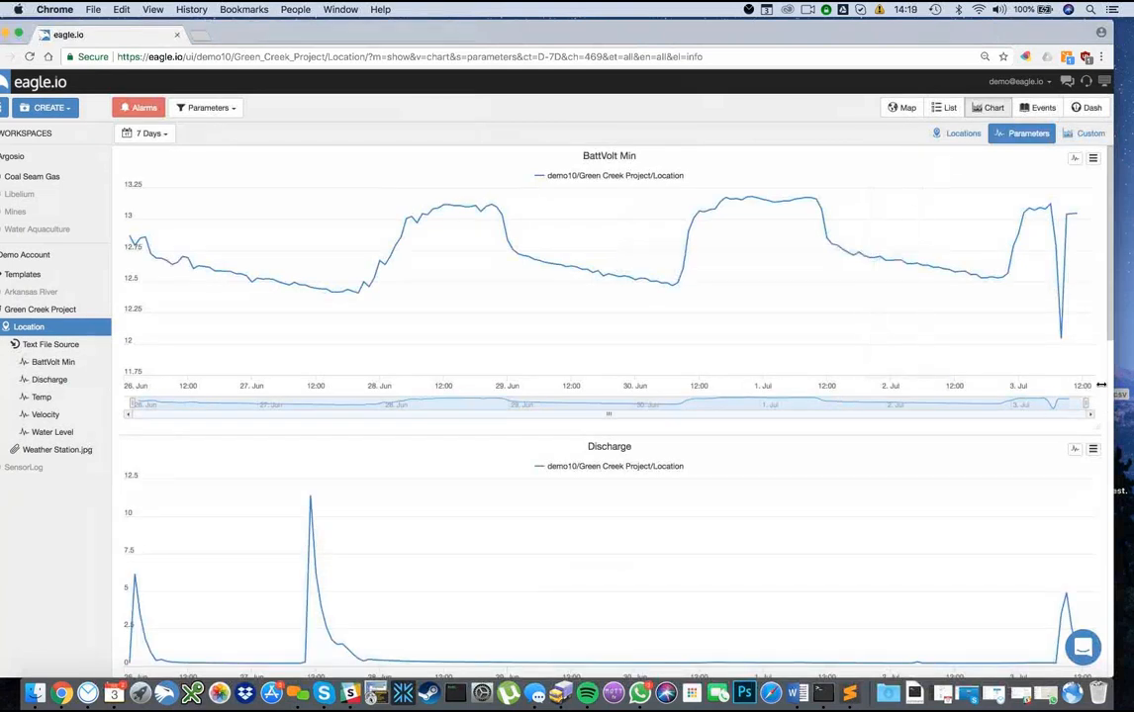
left_click_drag(1097, 428, 1096, 366)
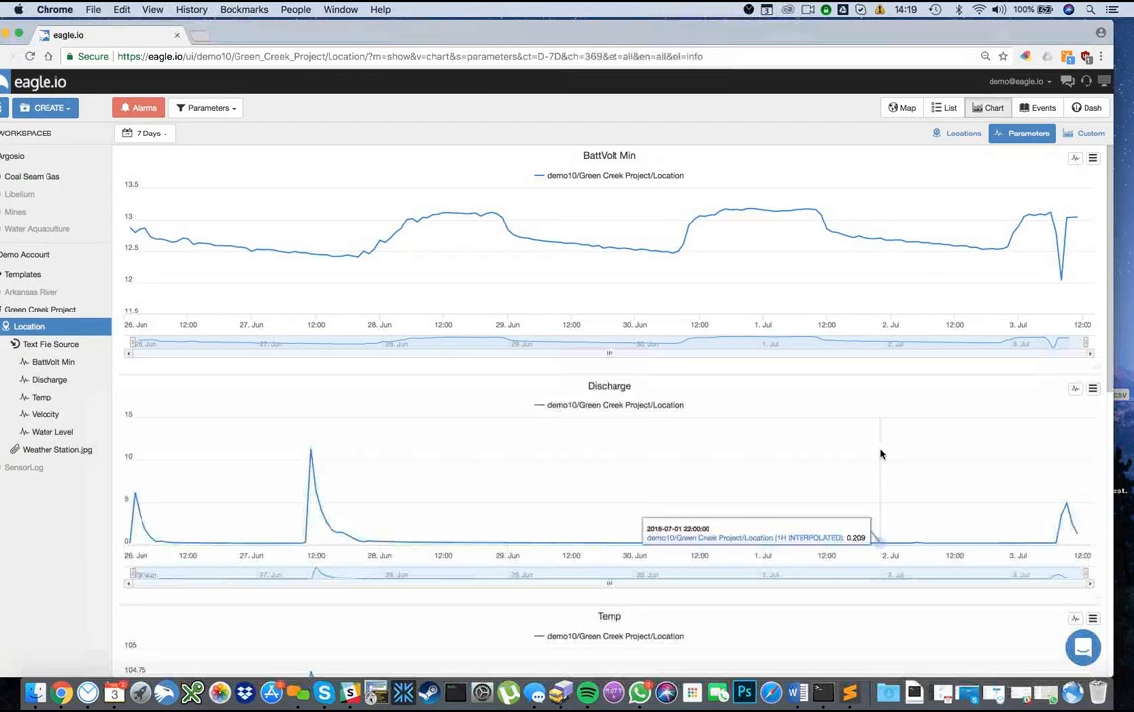
Step: Zoom in on the 27 June peak in the Discharge chart, and reset the zoom
left_click_drag(260, 495, 367, 505)
left_click_drag(514, 510, 671, 510)
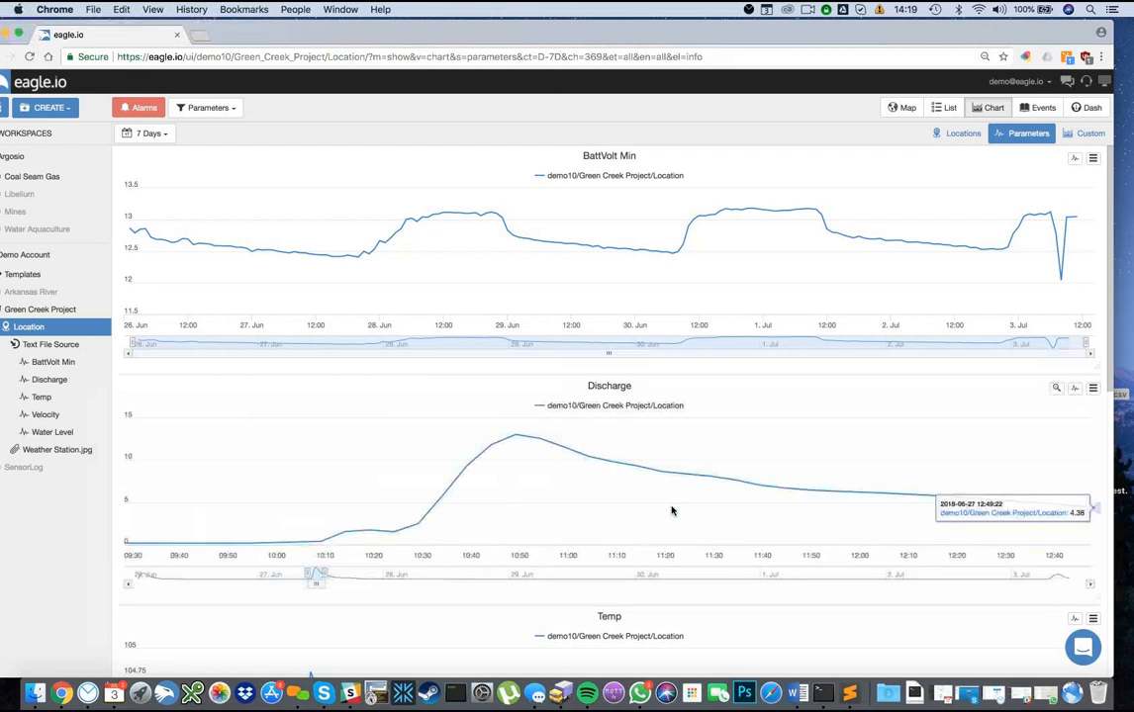
left_click(1056, 389)
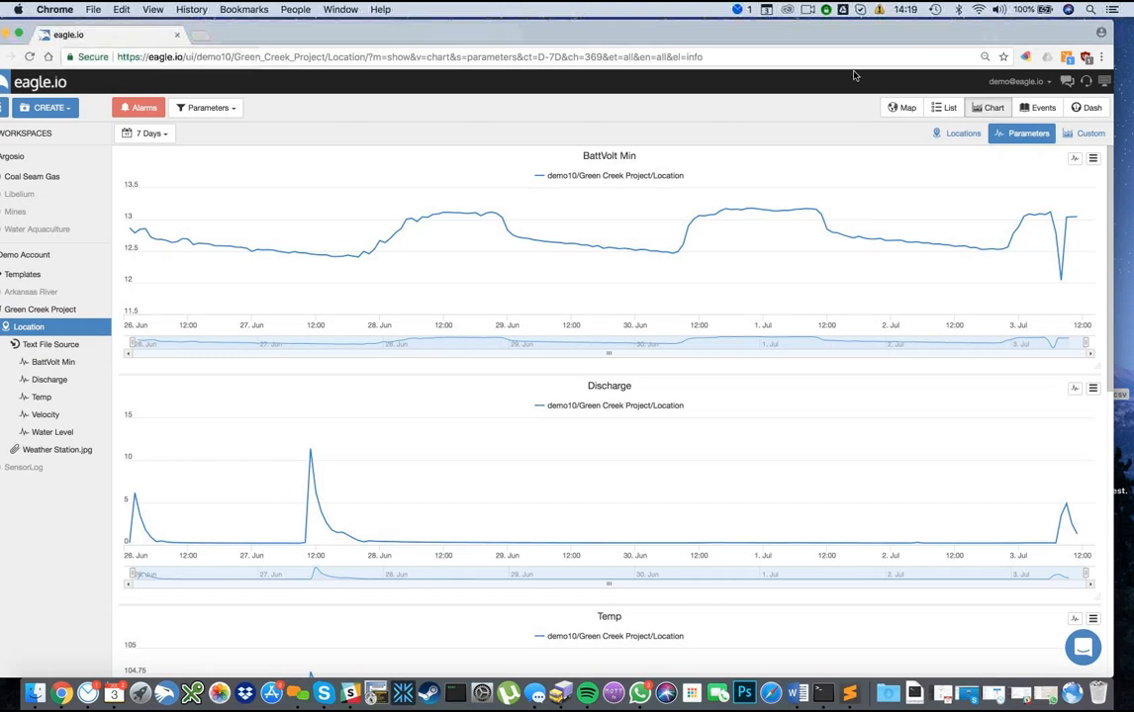
Step: Return to the parameter list and add a BattVolt Min state named Very High with a threshold of 14
double_click(736, 41)
left_click(965, 106)
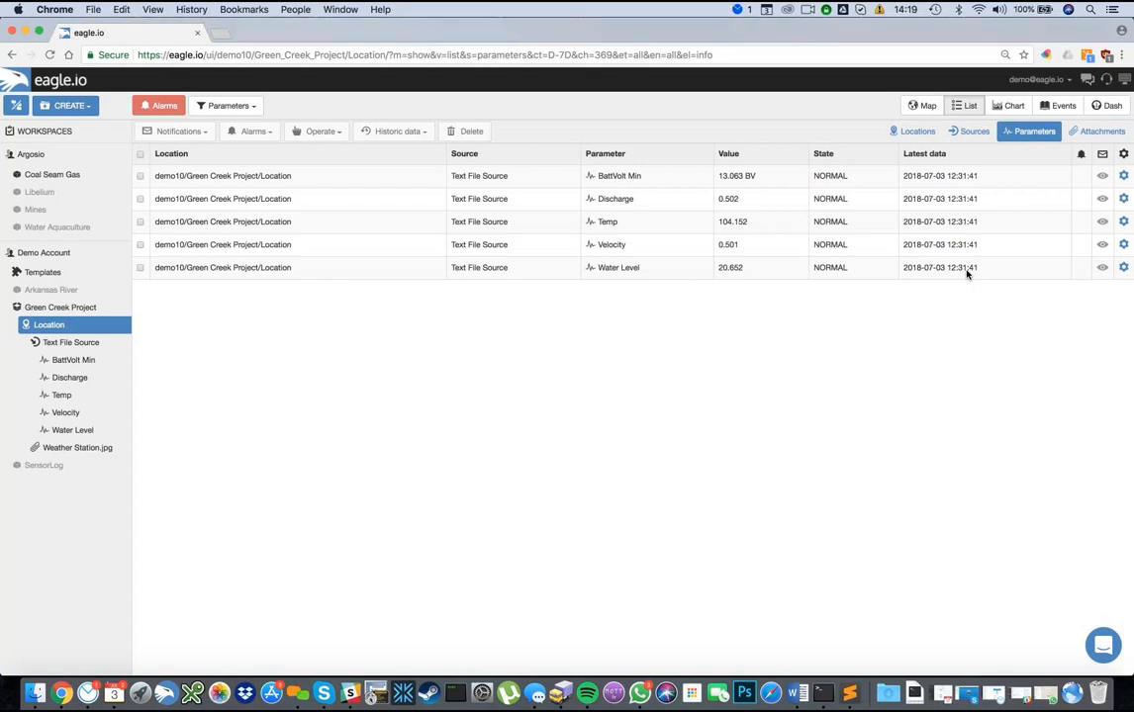
left_click(1124, 176)
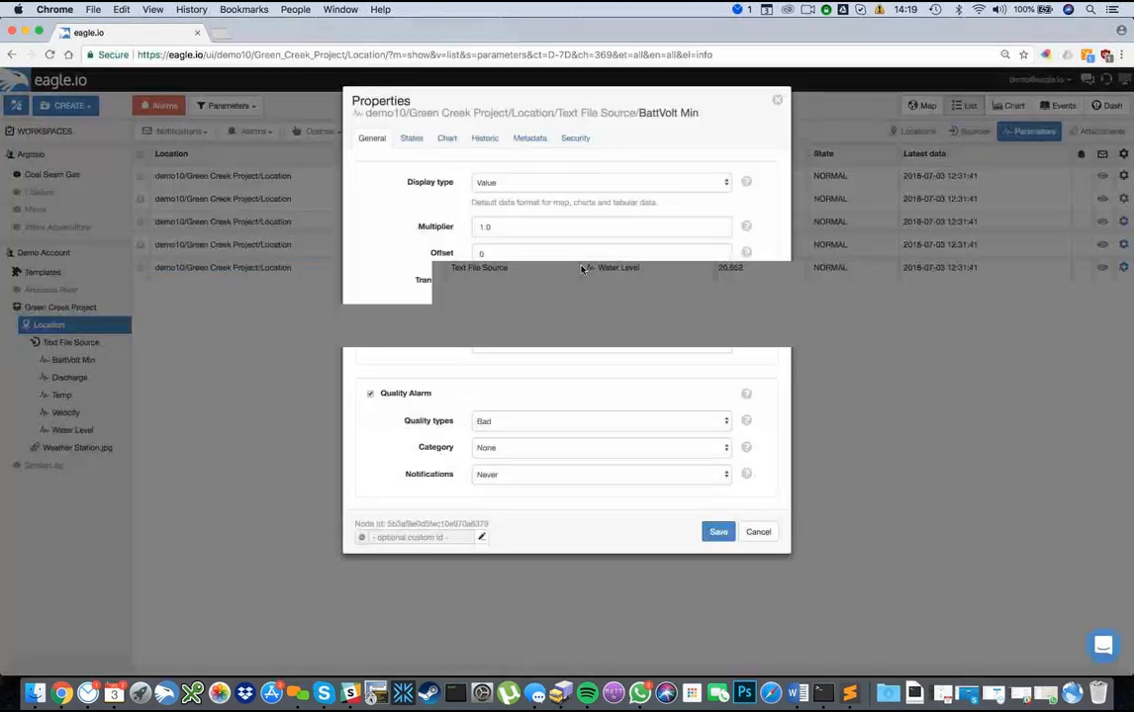
left_click(410, 139)
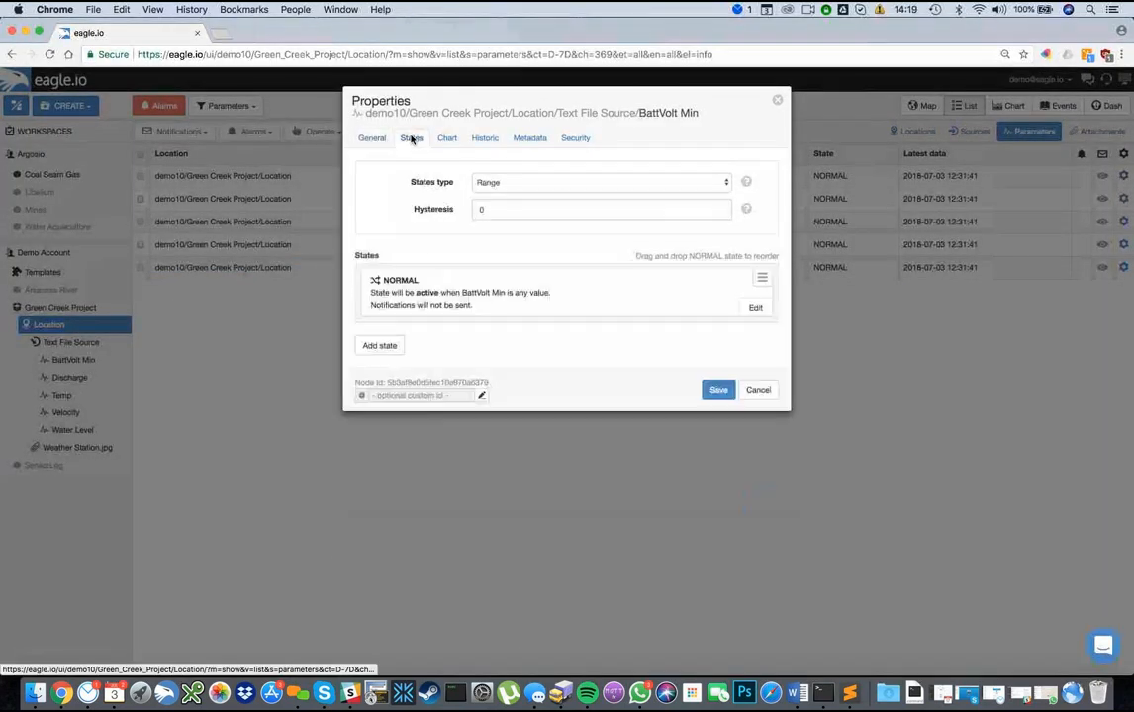
left_click(384, 343)
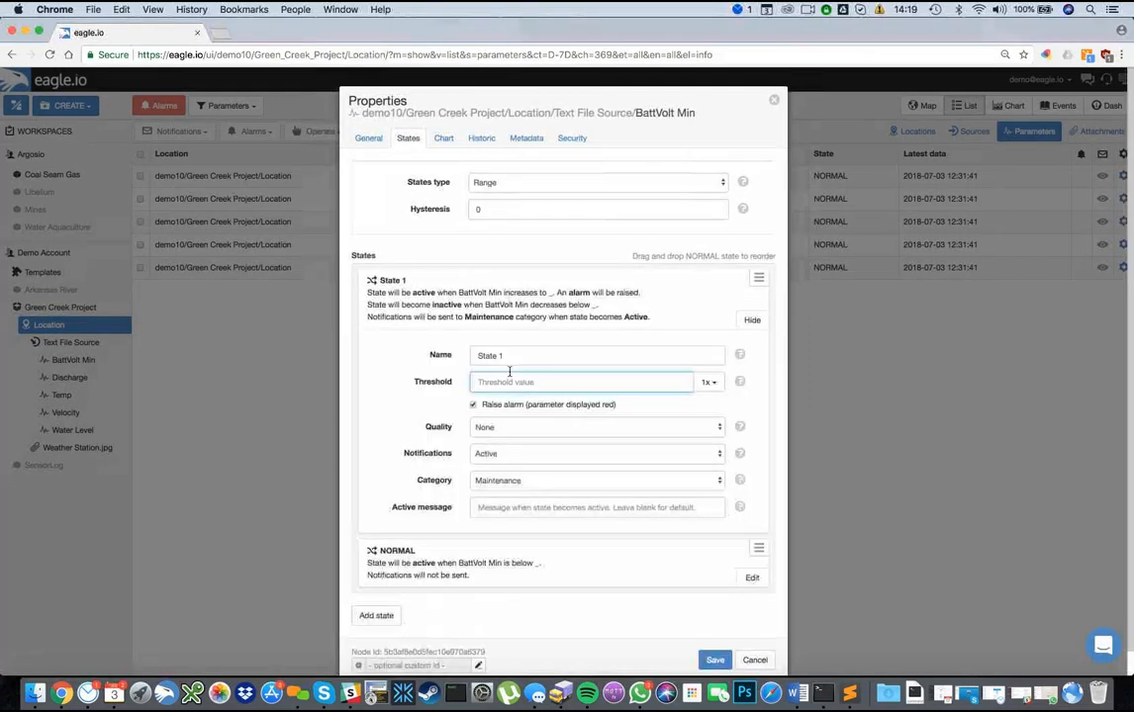
type("Very High")
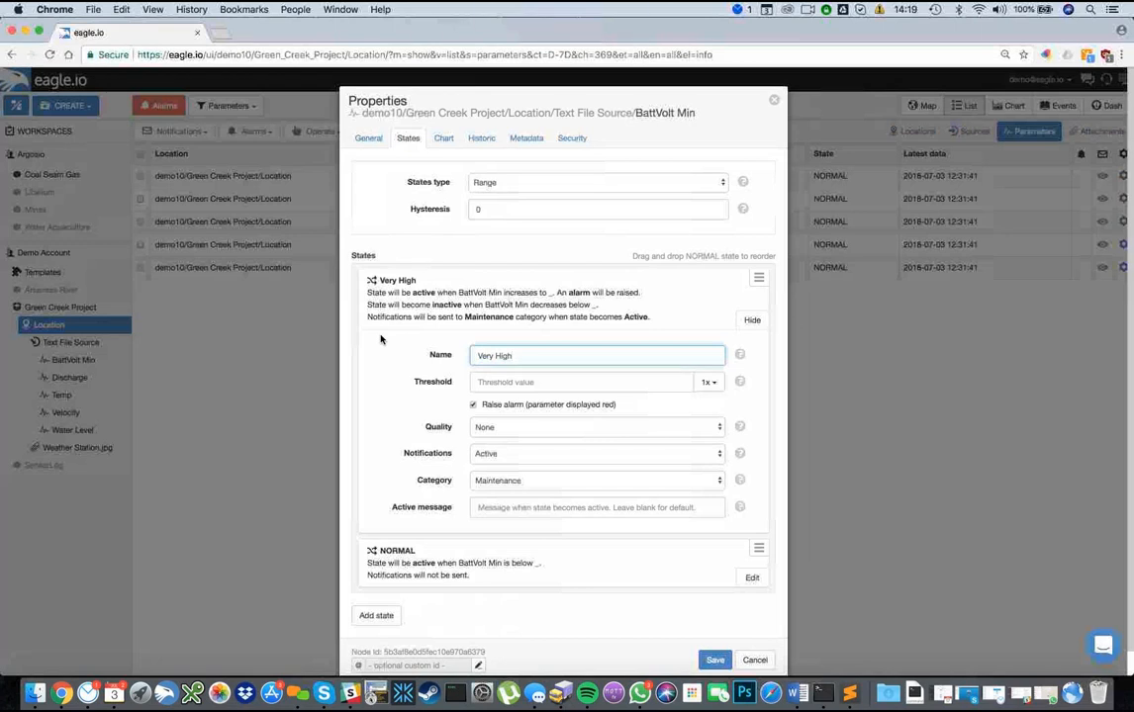
left_click(501, 384)
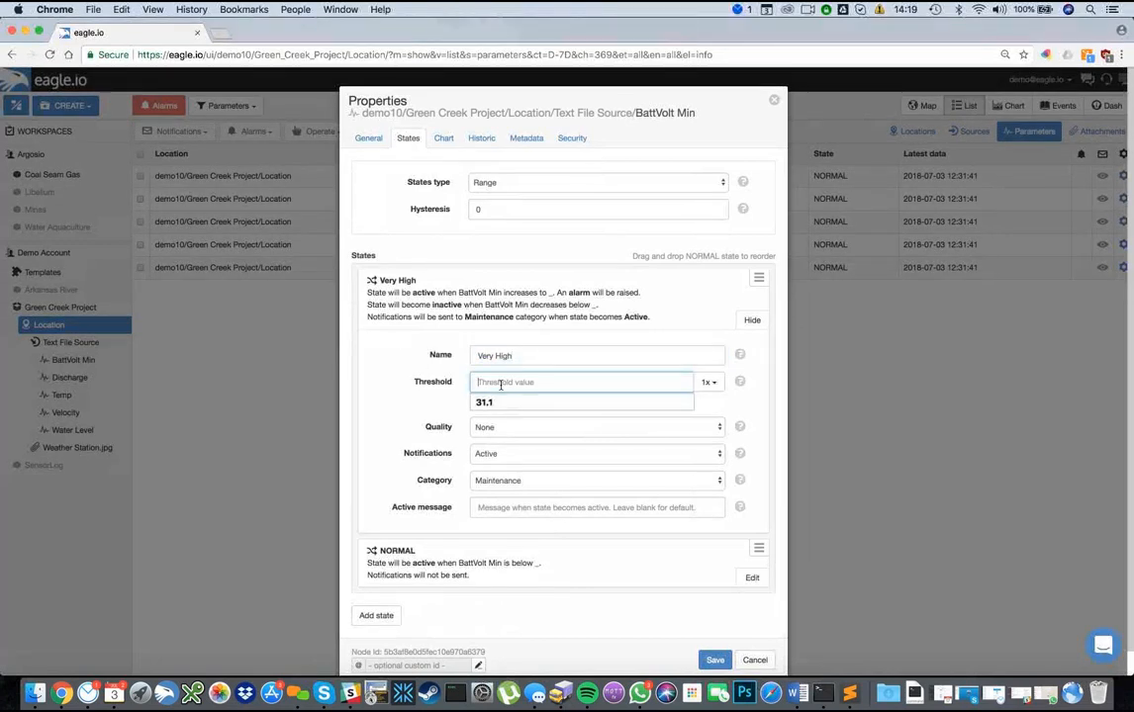
type("14")
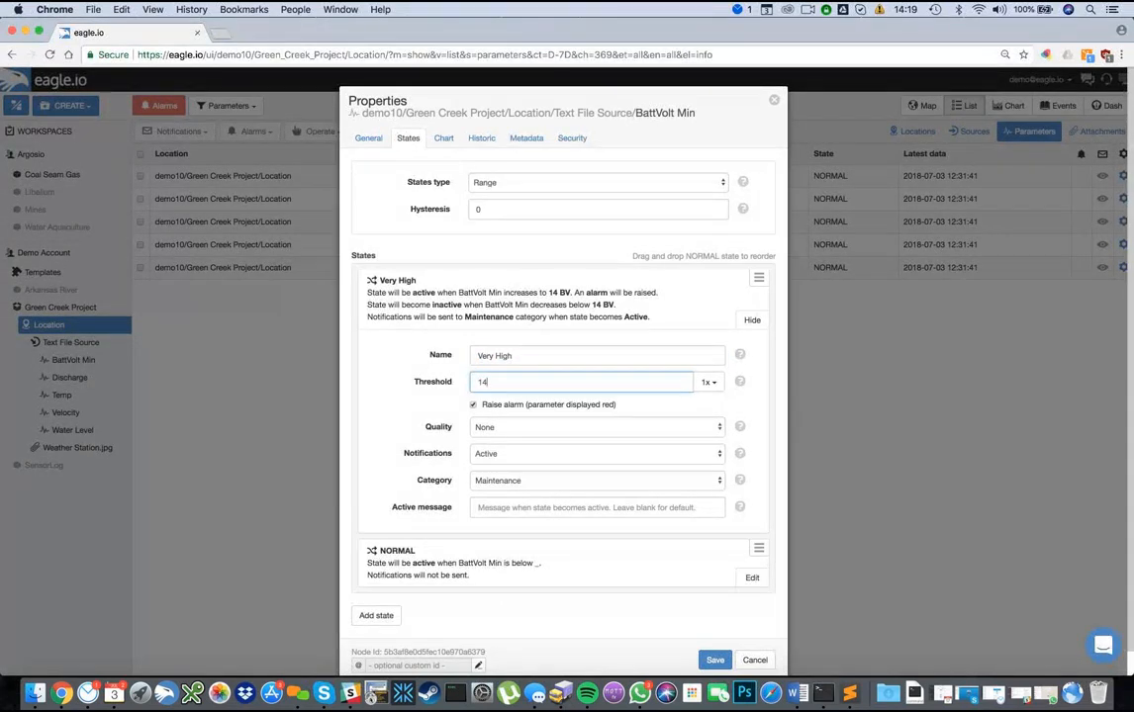
Step: Review the Very High state's notification, category and active message options, keeping Active, Maintenance and a blank message
scroll(519, 425, "down", 1)
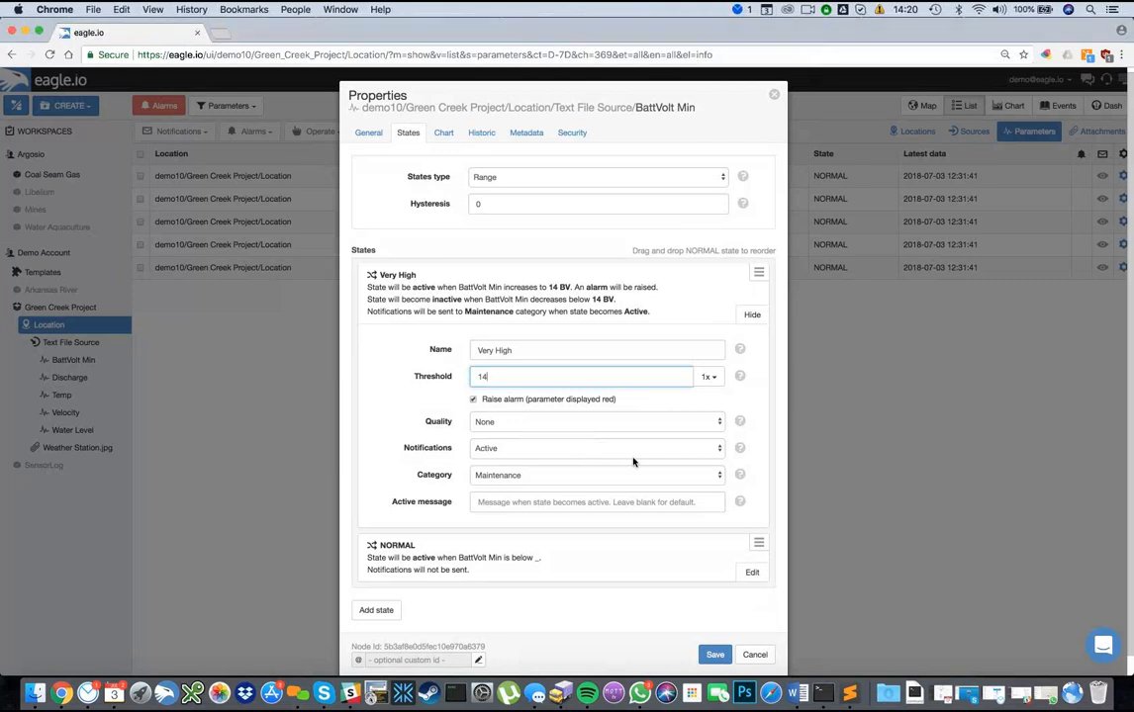
left_click(715, 453)
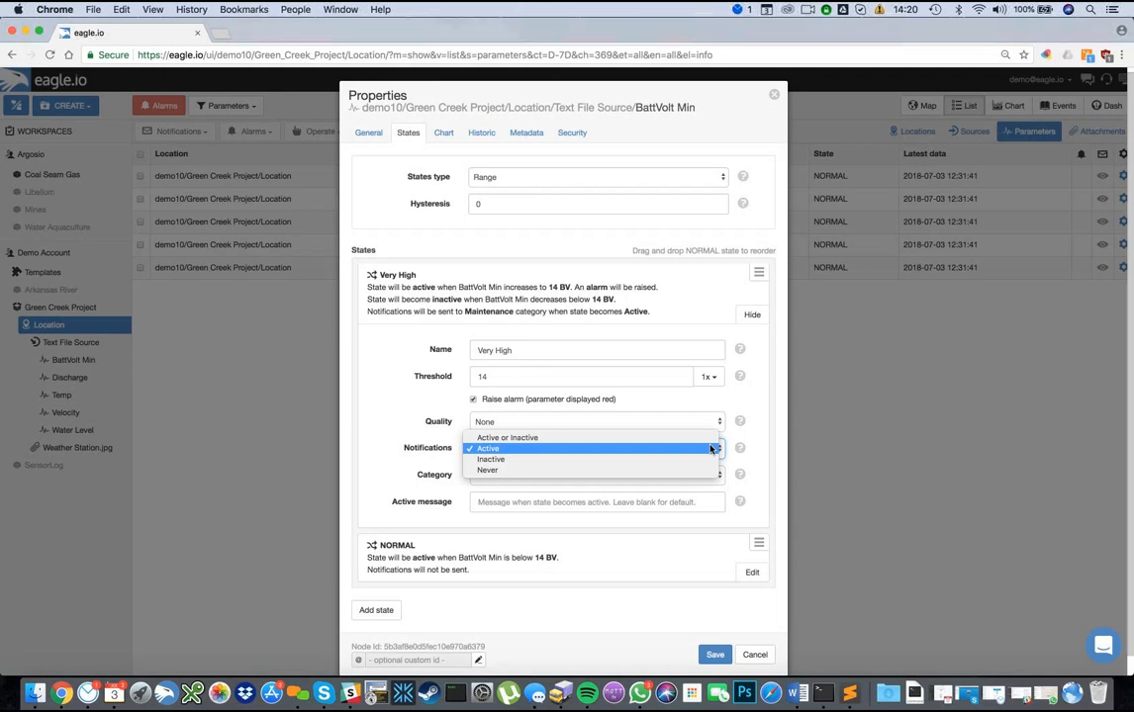
left_click(603, 451)
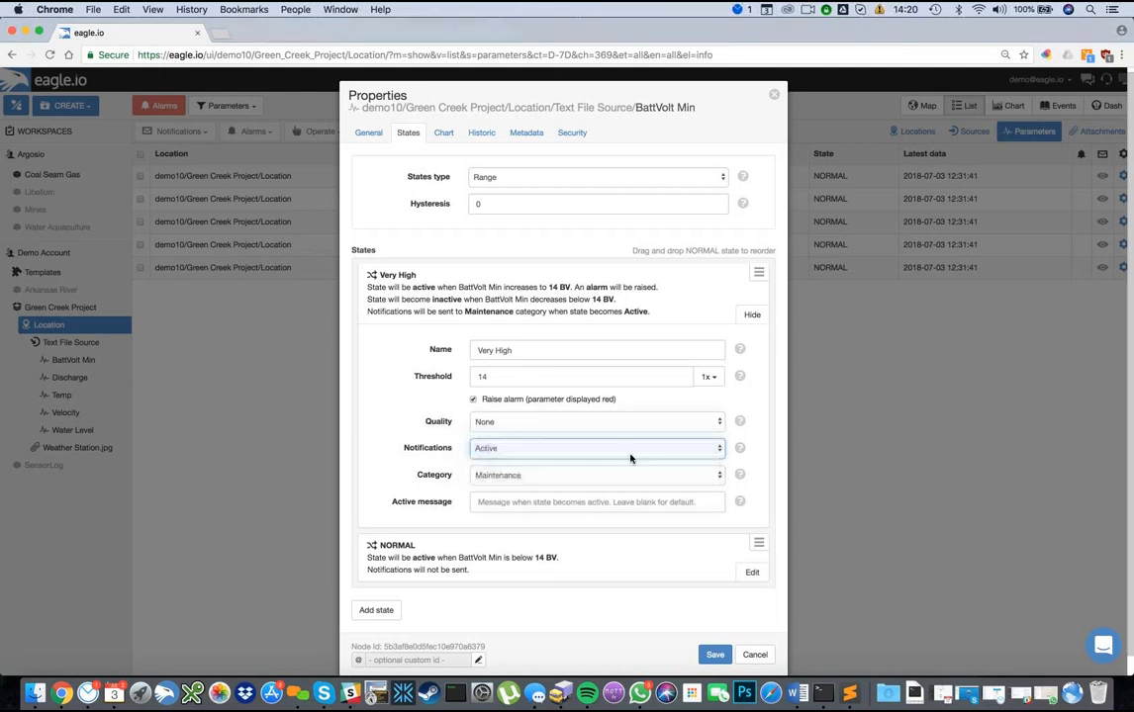
left_click(719, 478)
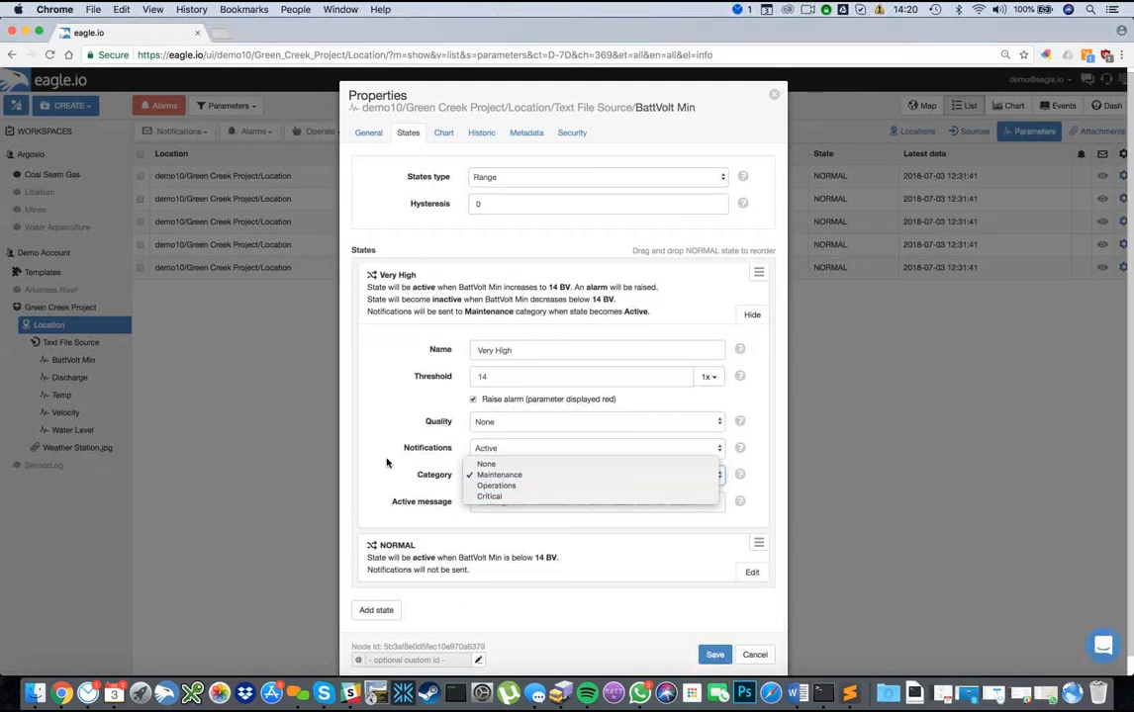
left_click(435, 472)
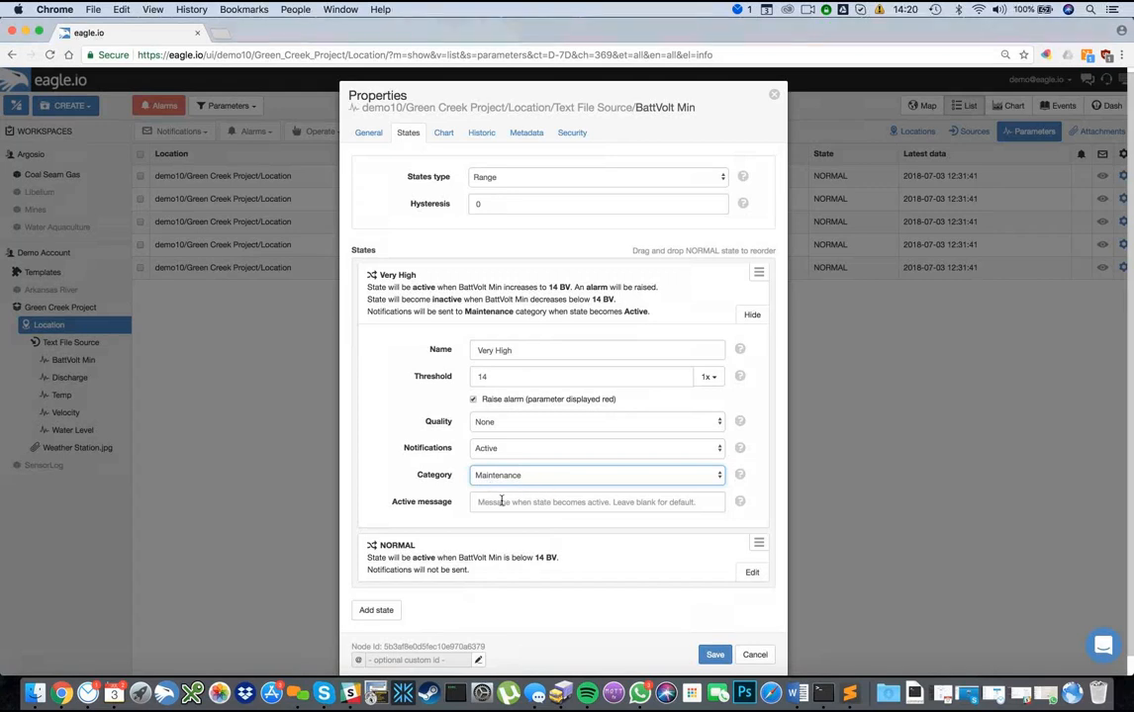
left_click(483, 502)
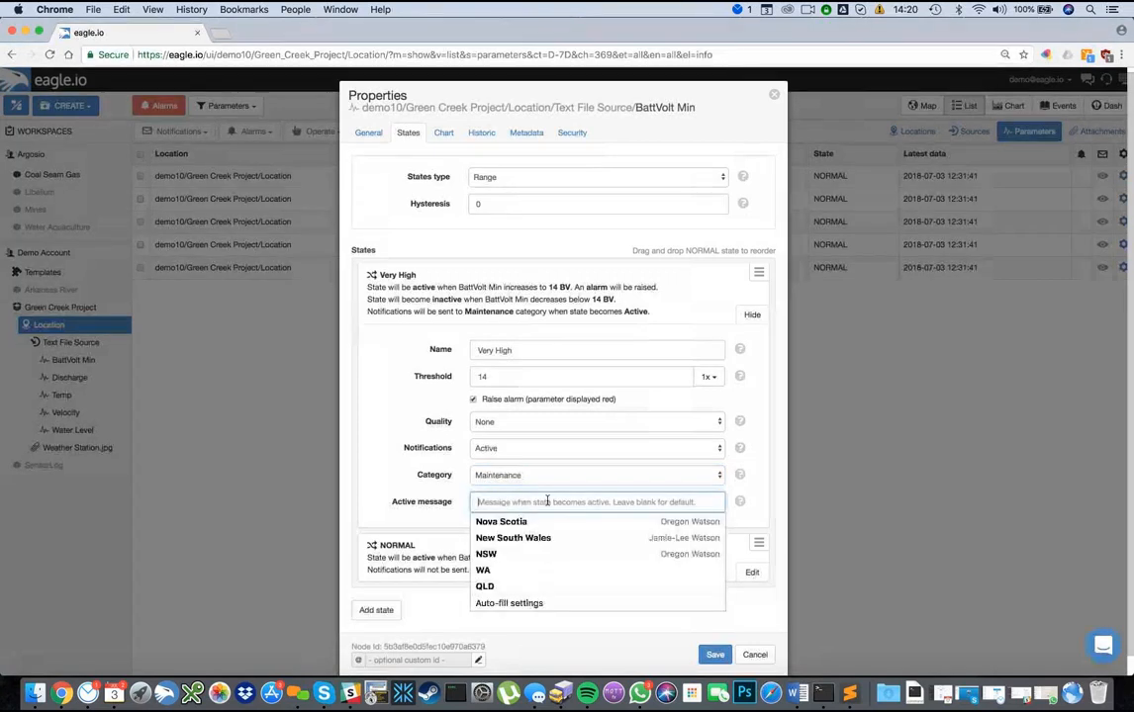
left_click(374, 471)
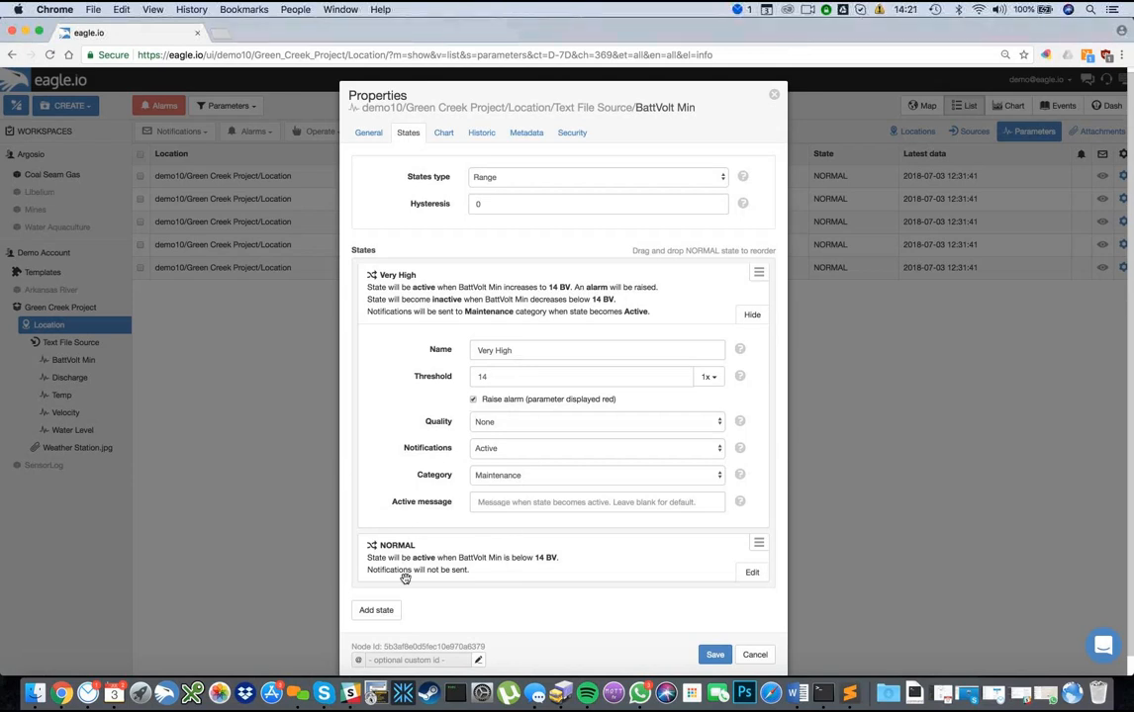
Step: Add a second BattVolt Min state named Very Low with a threshold of 12
left_click(386, 615)
left_click(457, 349)
type("Very Low")
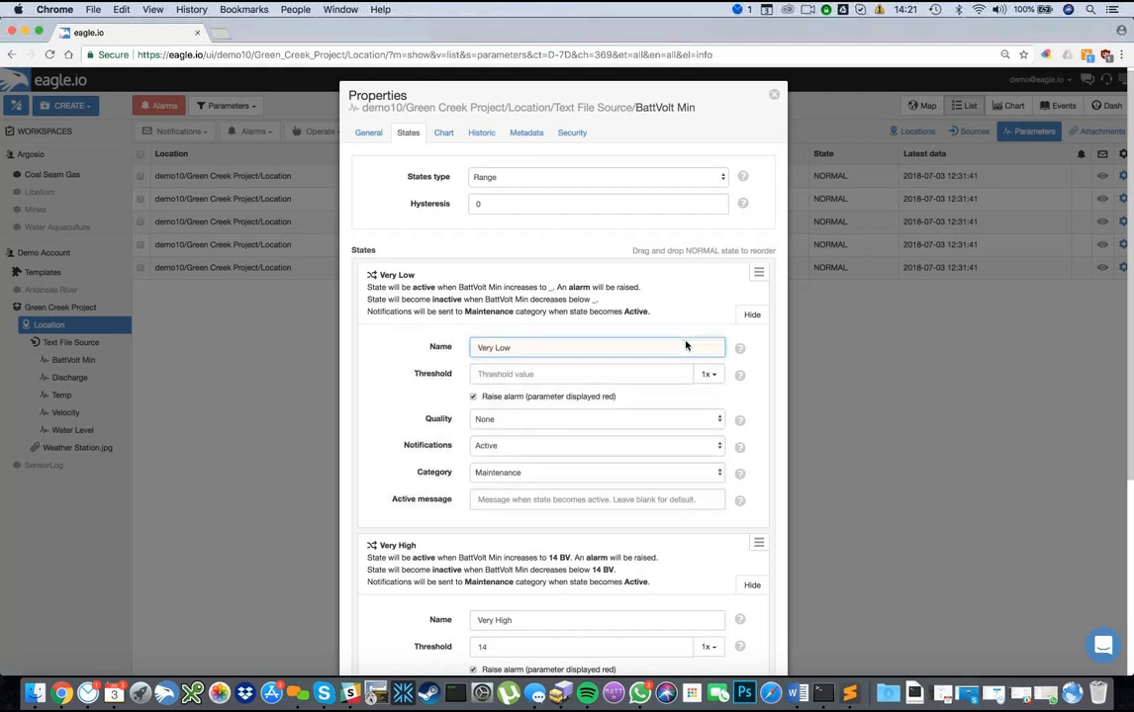
scroll(684, 356, "down", 2)
scroll(680, 405, "down", 3)
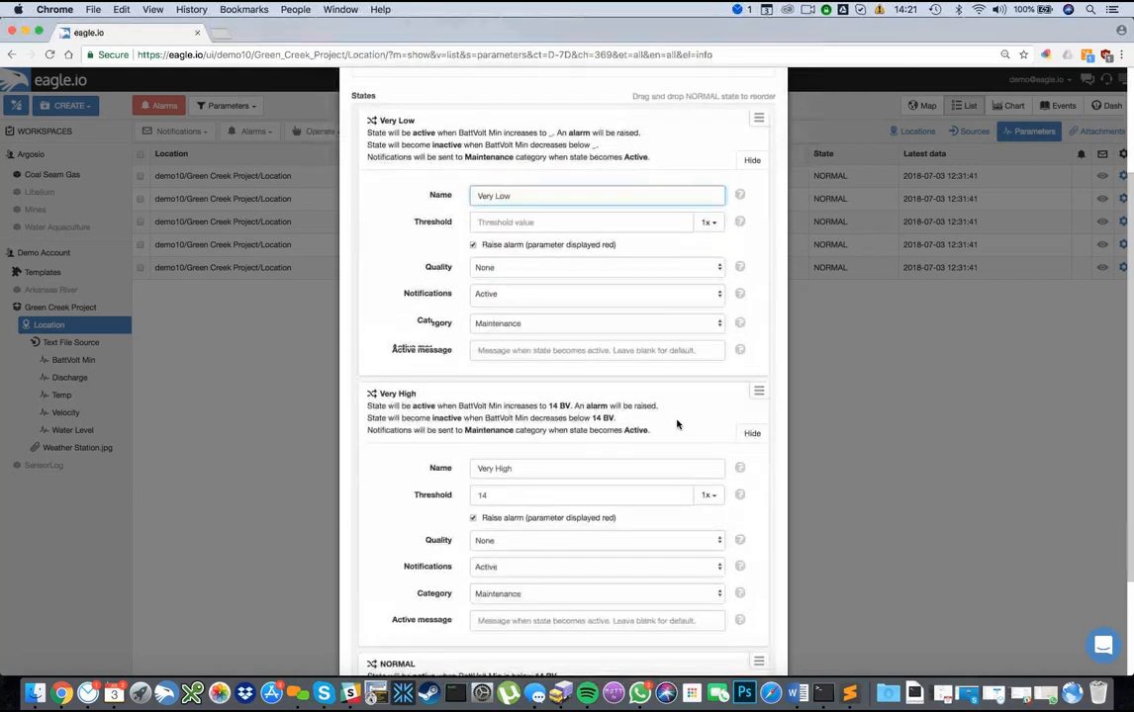
scroll(525, 283, "up", 4)
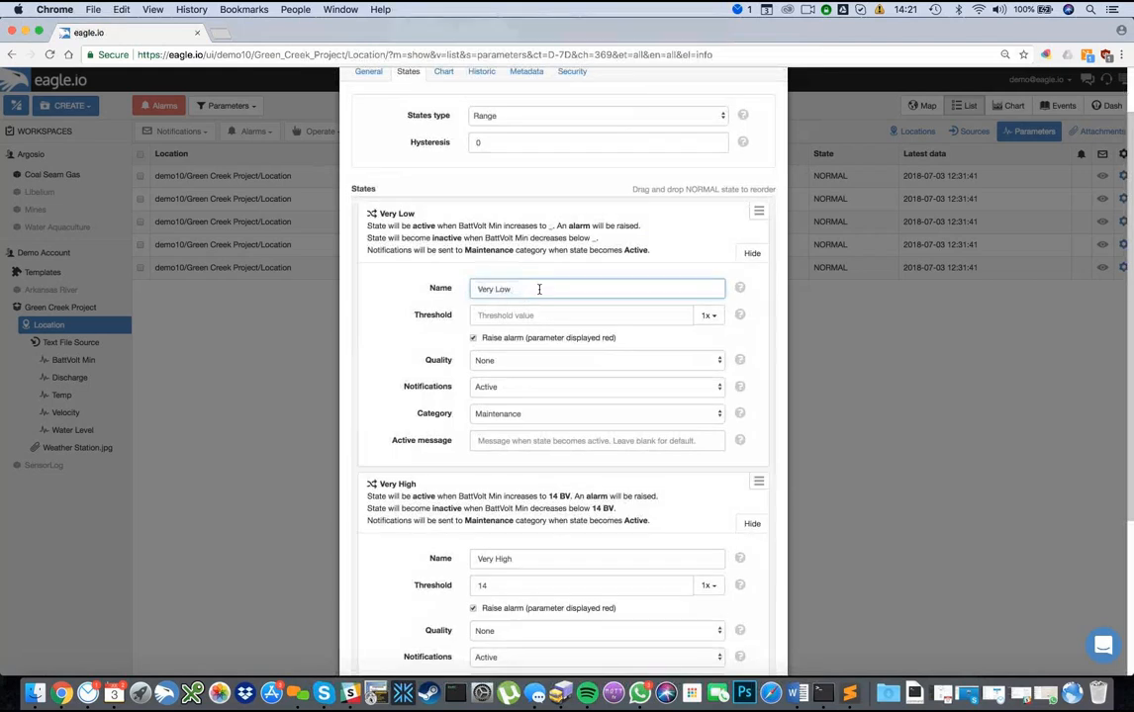
left_click(544, 315)
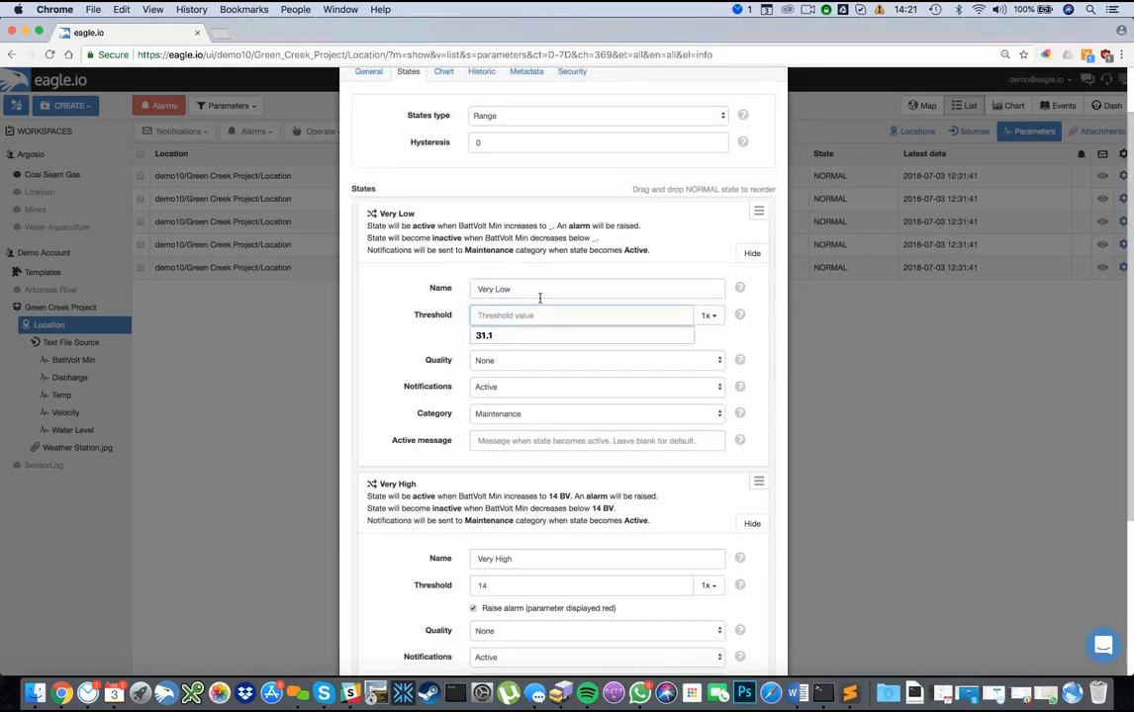
type("12")
scroll(653, 382, "down", 5)
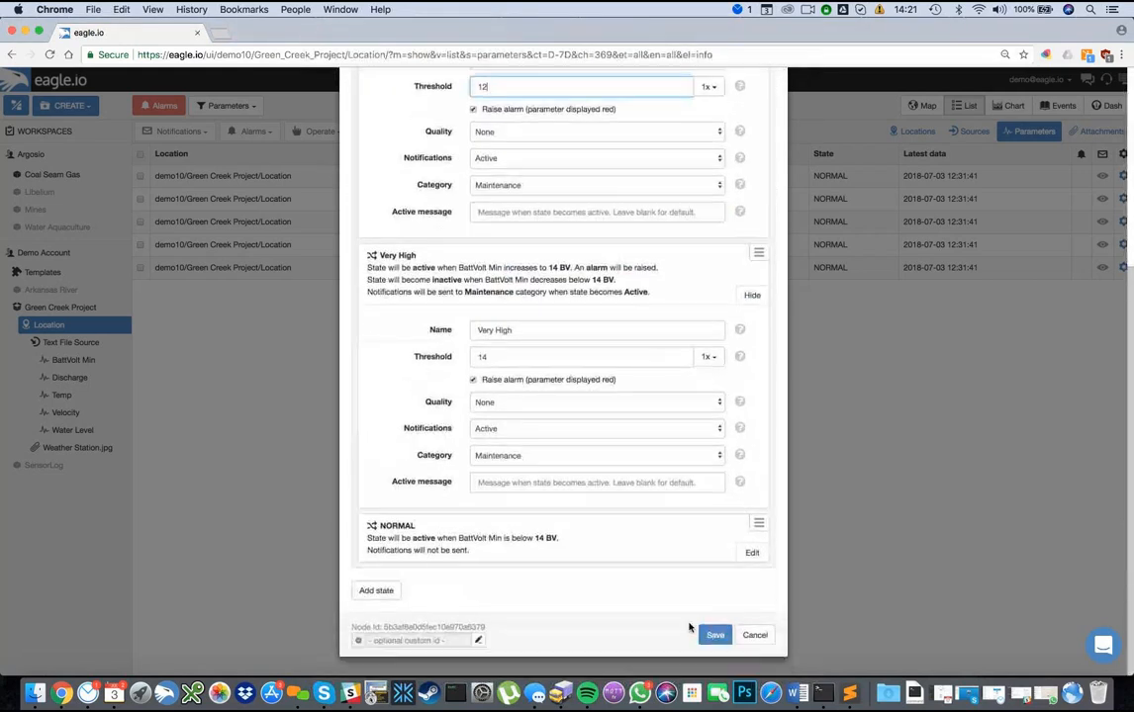
left_click(714, 635)
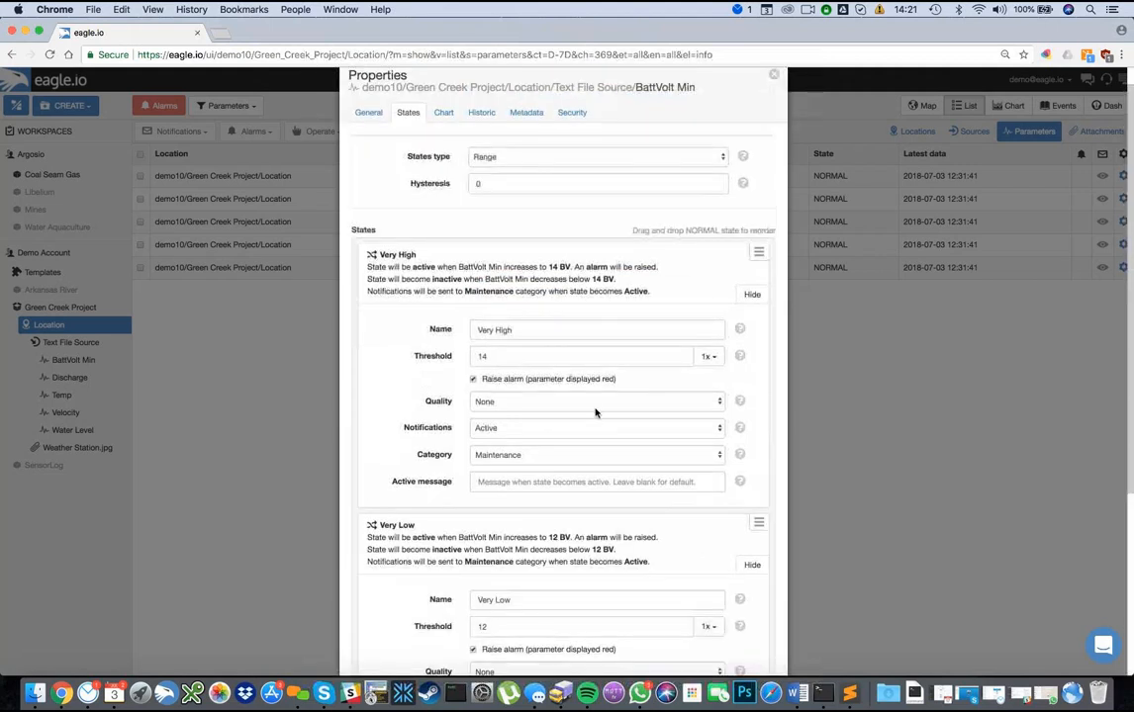
Step: Place the NORMAL state between Very High and Very Low, and save the BattVolt Min properties
scroll(589, 462, "down", 3)
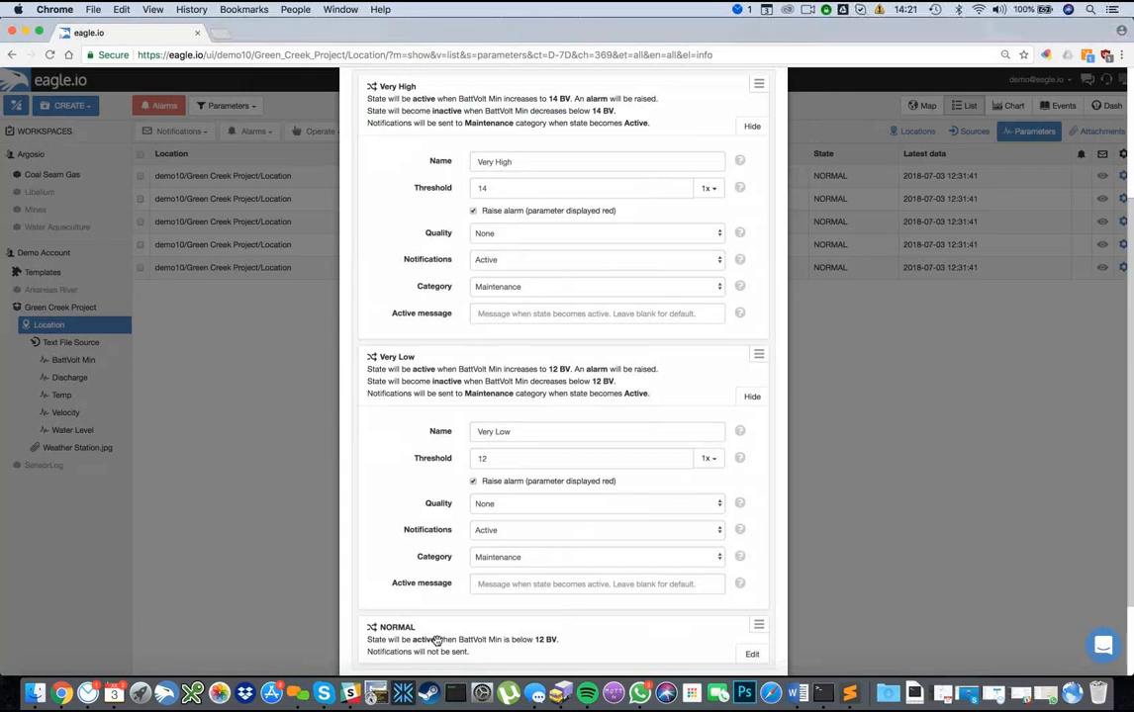
left_click_drag(450, 645, 448, 364)
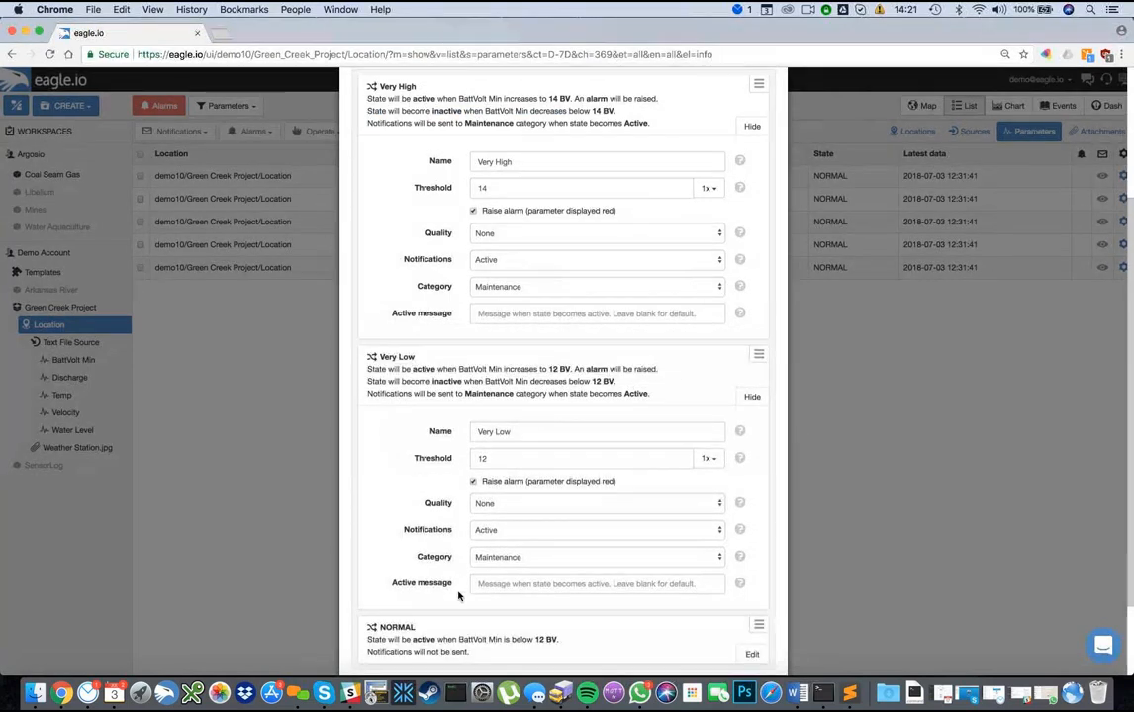
left_click_drag(445, 641, 445, 337)
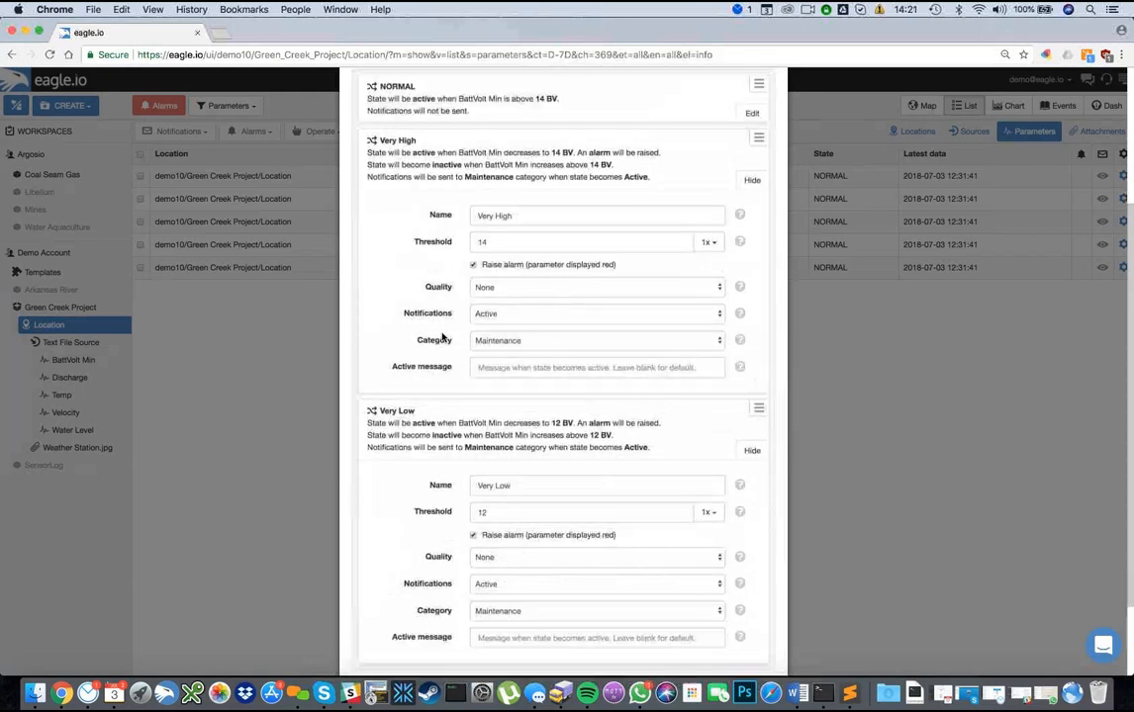
left_click_drag(421, 106, 382, 326)
left_click_drag(450, 636, 477, 328)
mouse_move(460, 345)
left_mouse_down()
mouse_move(453, 359)
mouse_move(465, 360)
left_mouse_up()
scroll(630, 393, "down", 1)
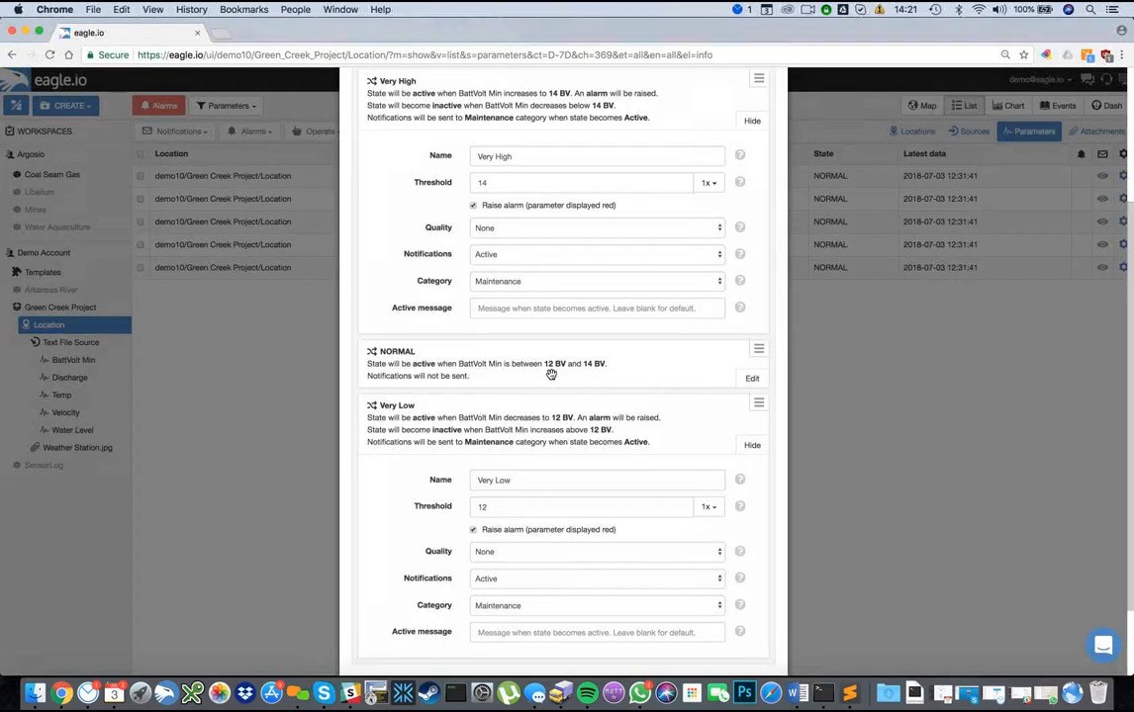
scroll(551, 374, "down", 5)
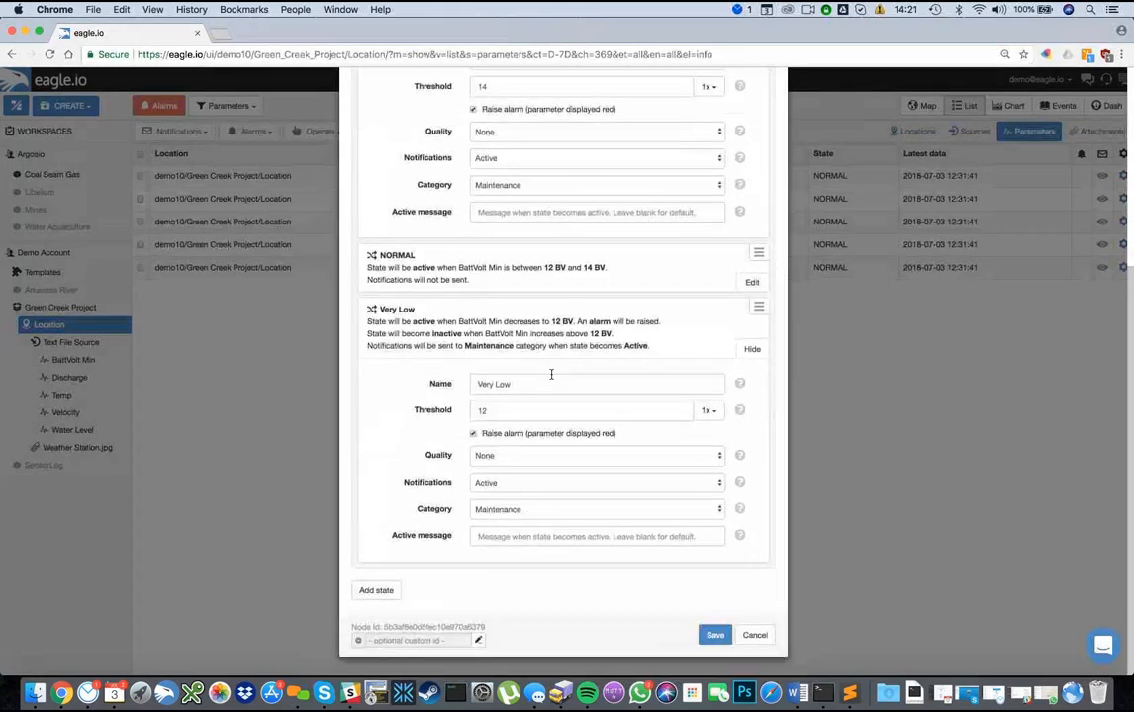
left_click(715, 635)
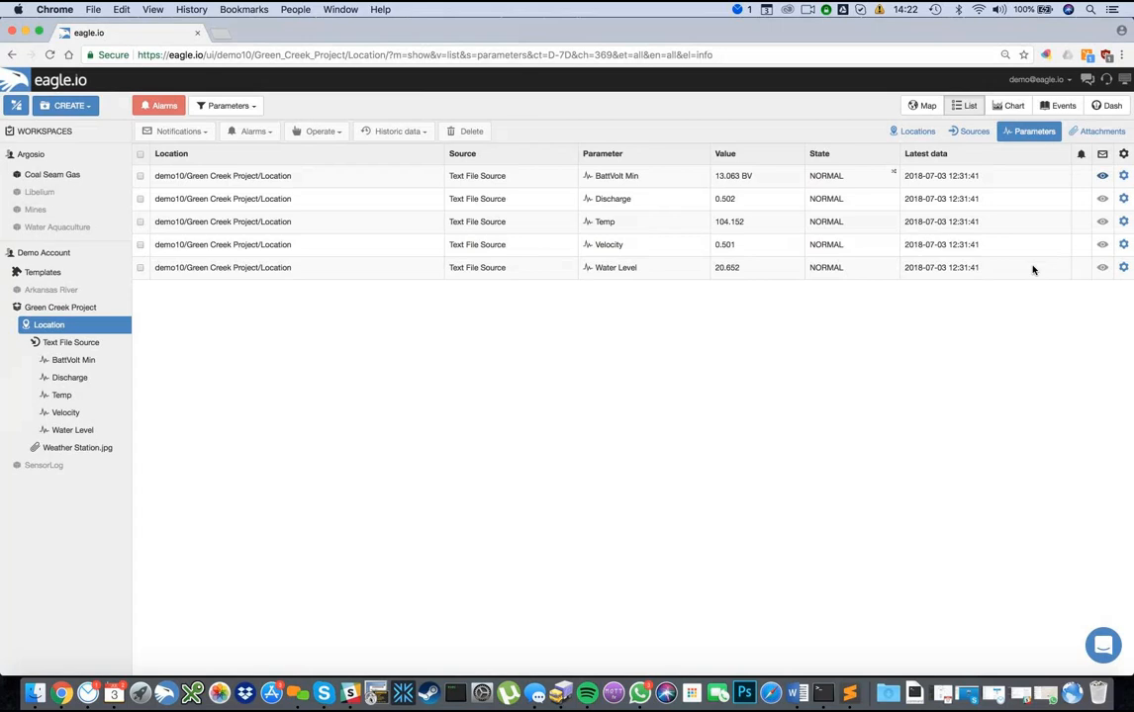
Step: View the Location's parameters as charts and create a custom Historic Chart under Location
left_click(1010, 106)
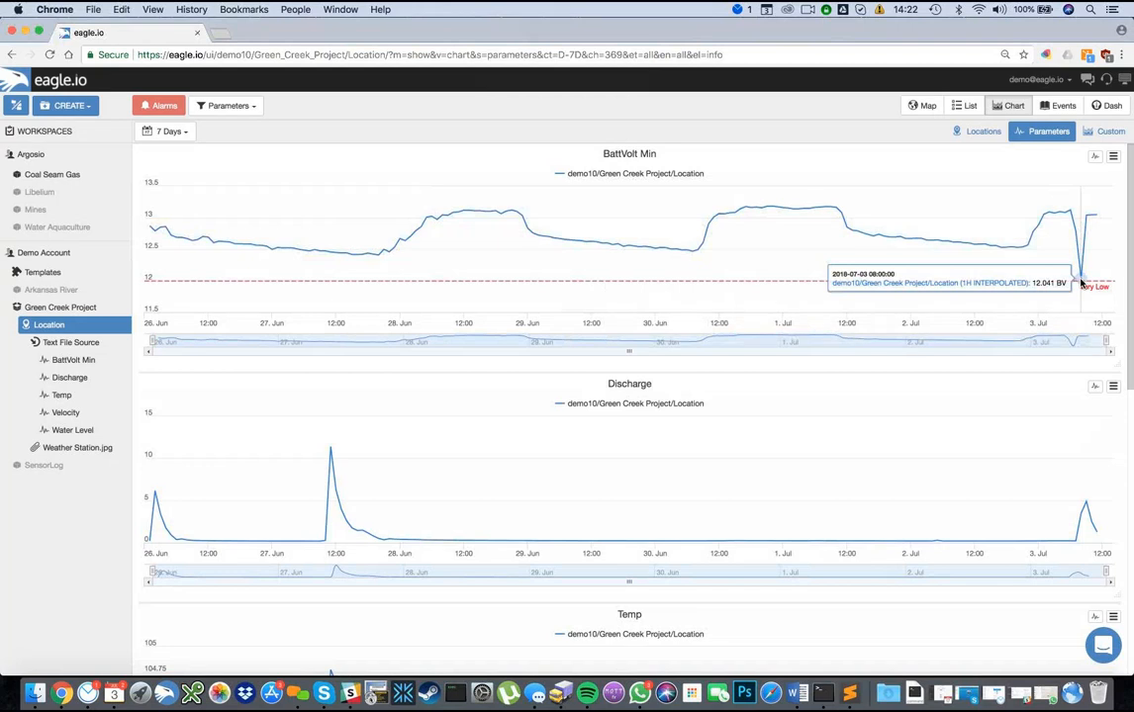
right_click(58, 328)
mouse_move(87, 403)
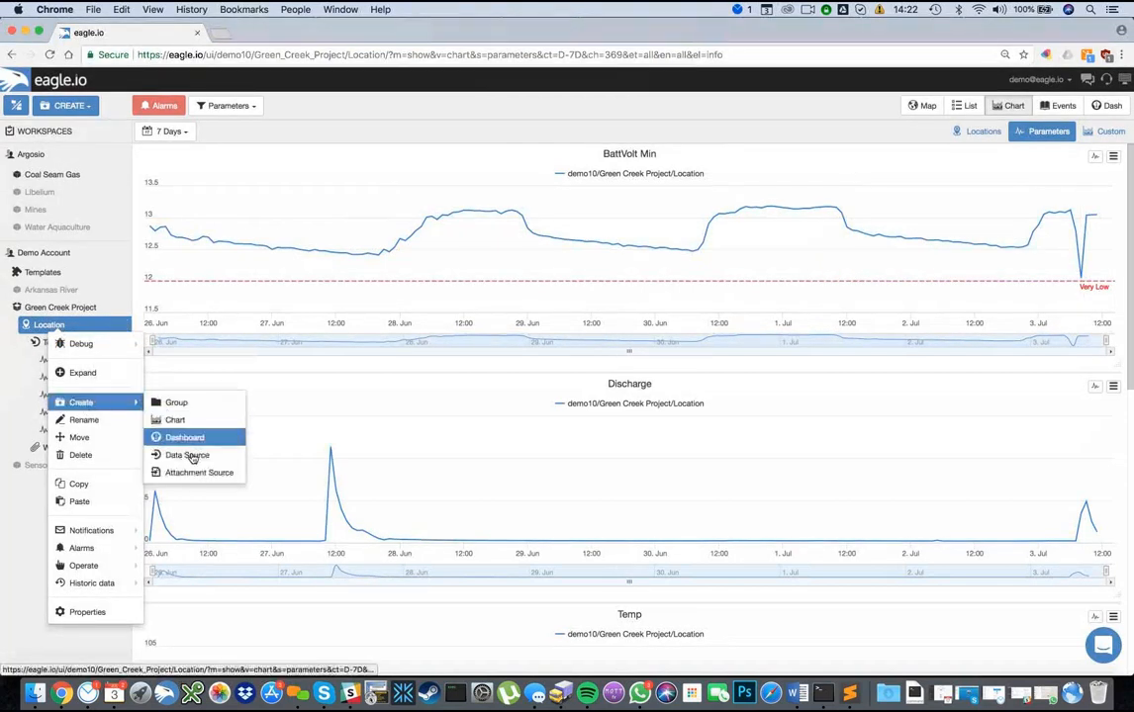
left_click(194, 425)
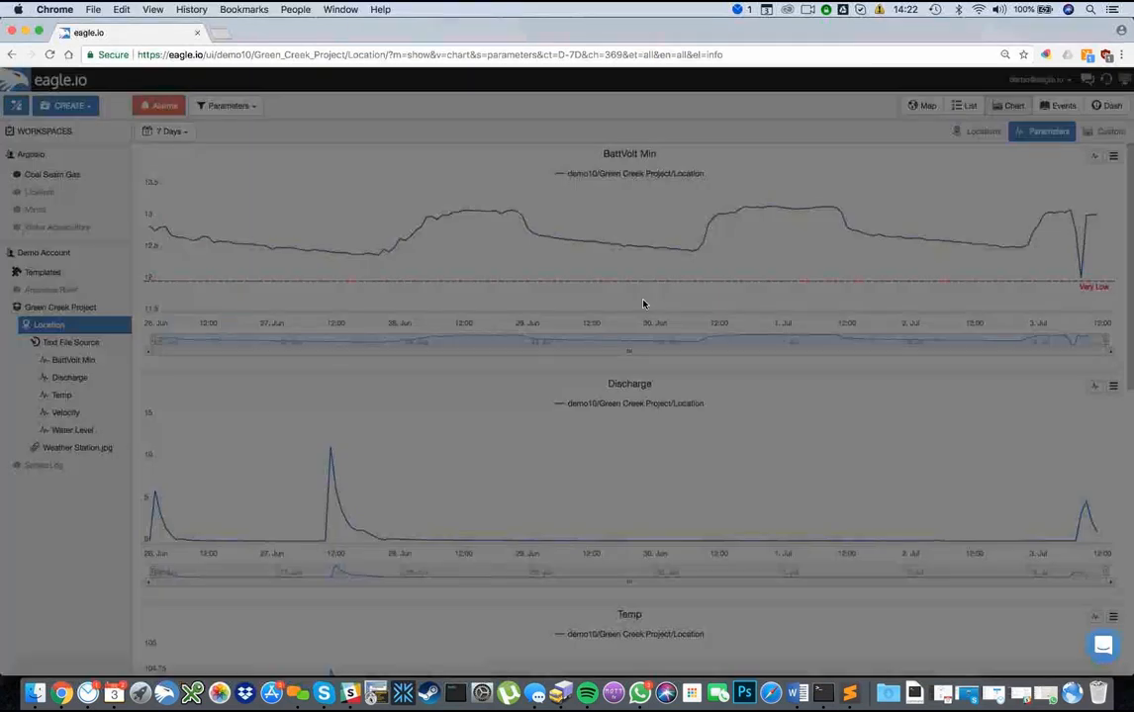
left_click(409, 241)
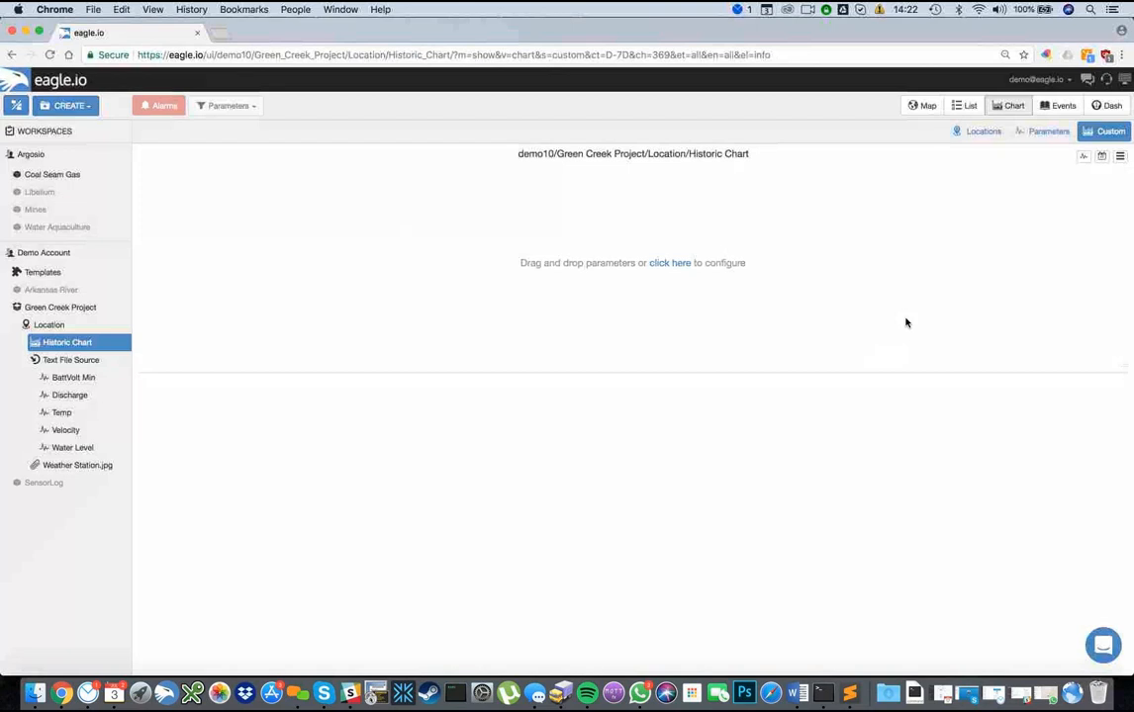
Step: Add the BattVolt Min and Velocity parameters from the Text File Source to the empty Historic Chart
left_click_drag(62, 384, 526, 230)
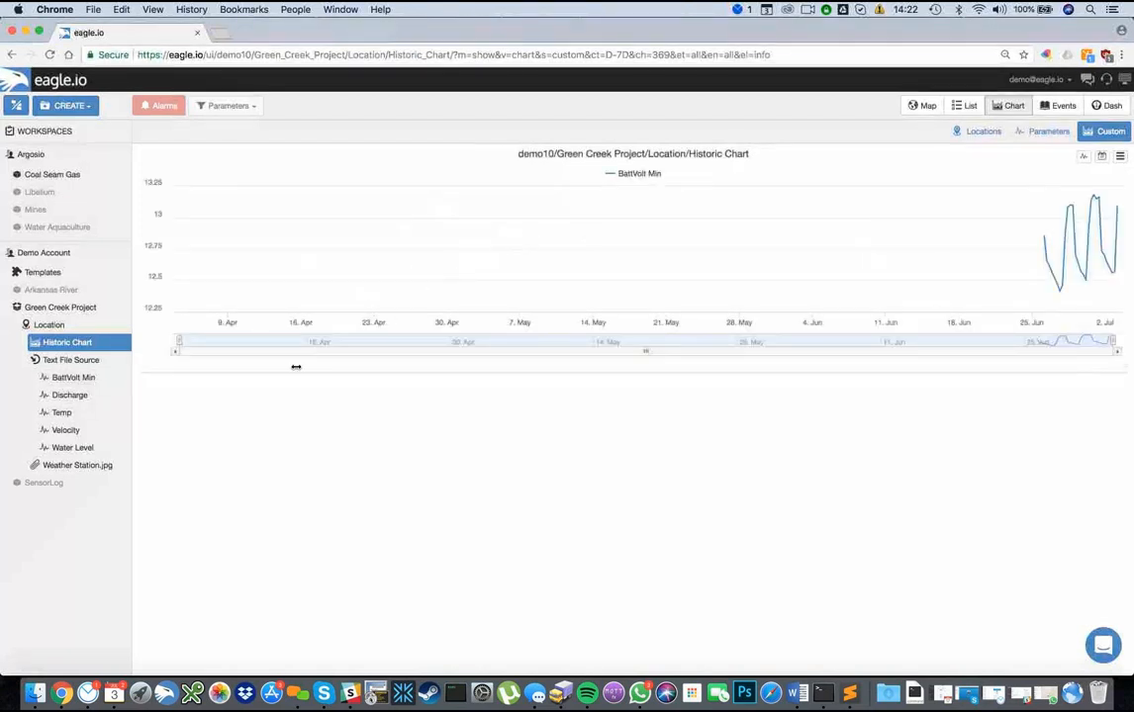
left_click_drag(61, 412, 591, 245)
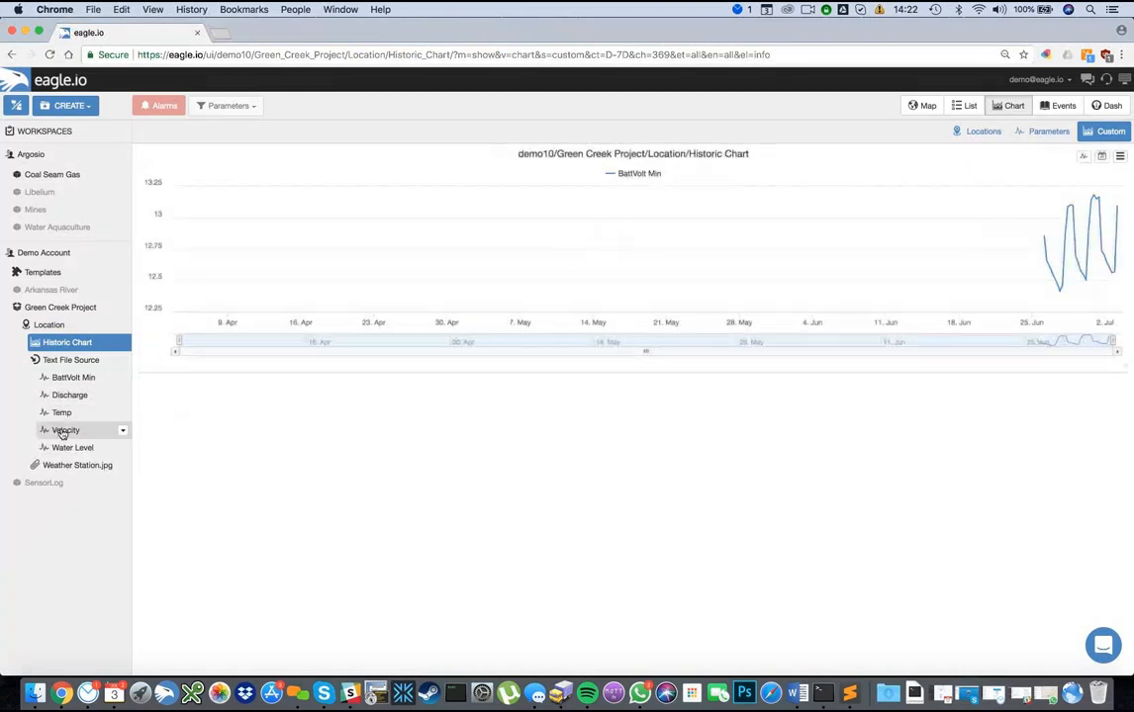
left_click_drag(319, 343, 599, 233)
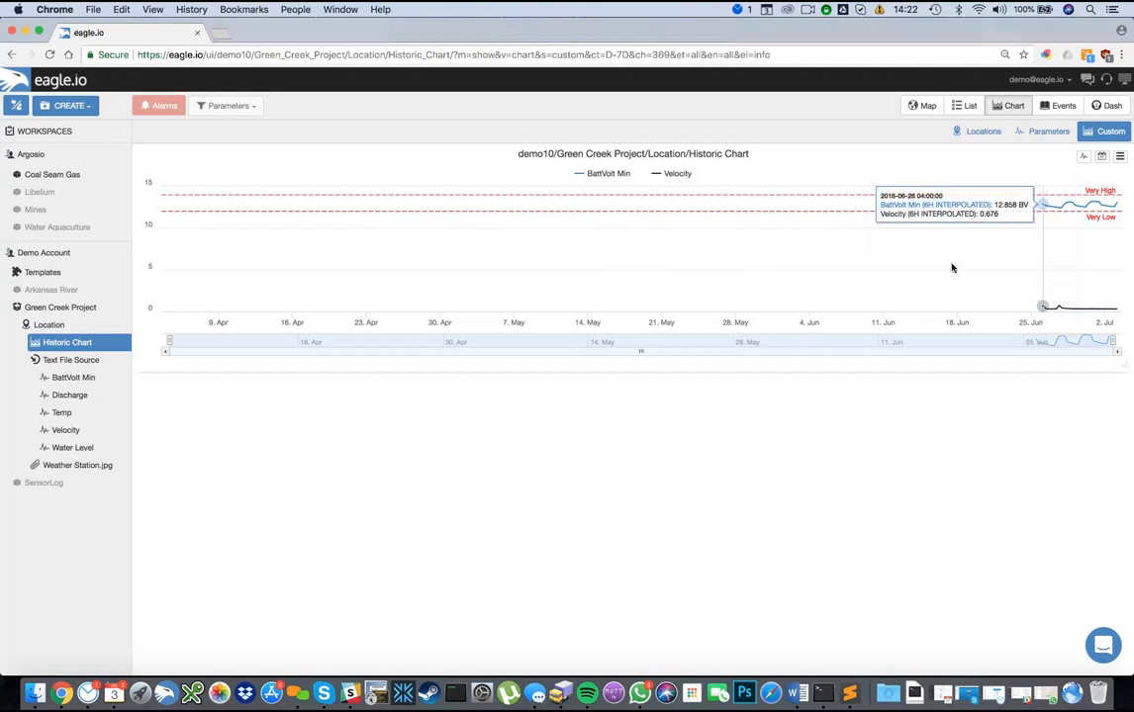
left_click(1122, 160)
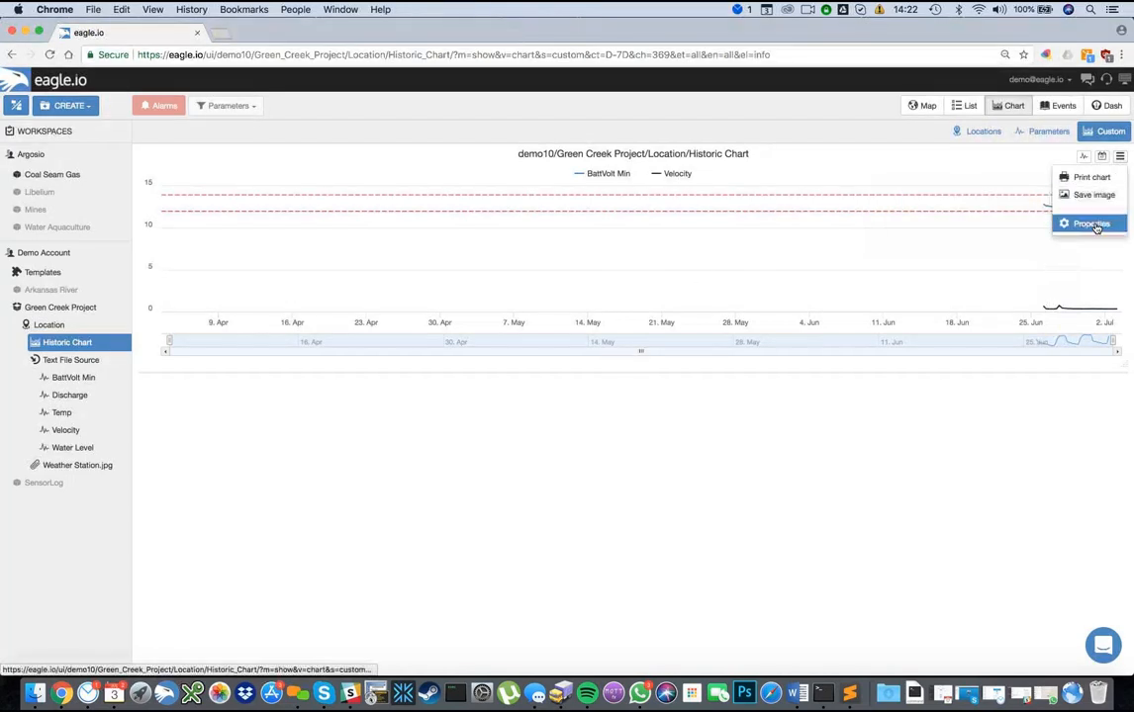
left_click(980, 201)
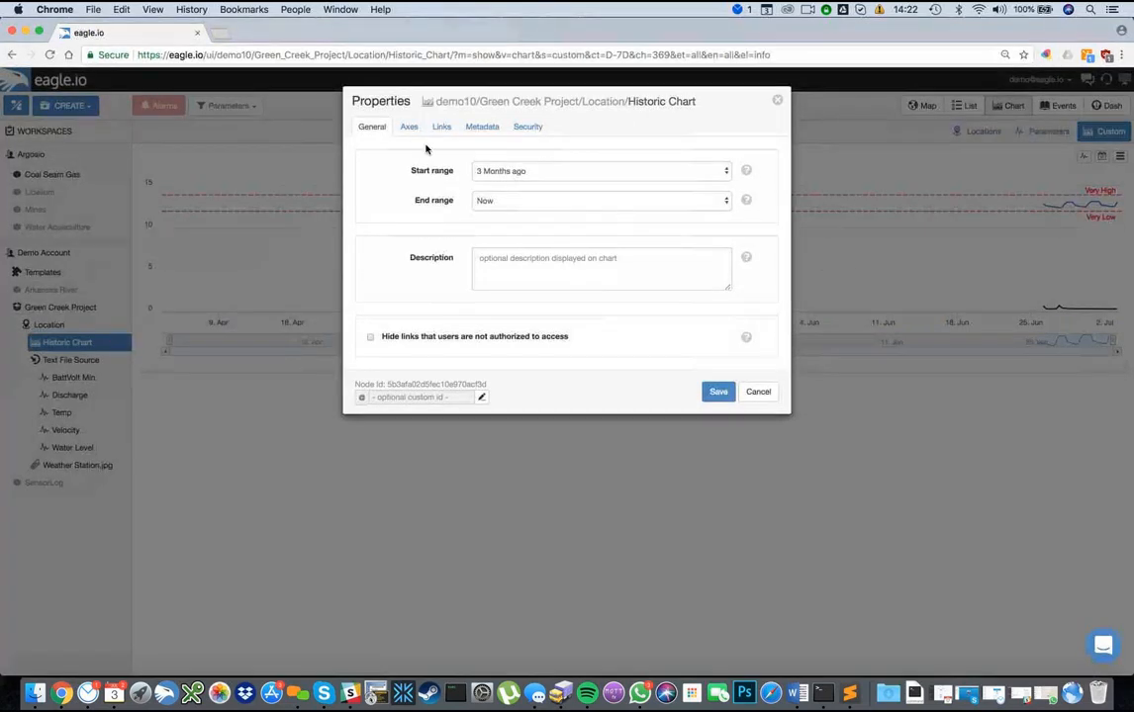
left_click(408, 129)
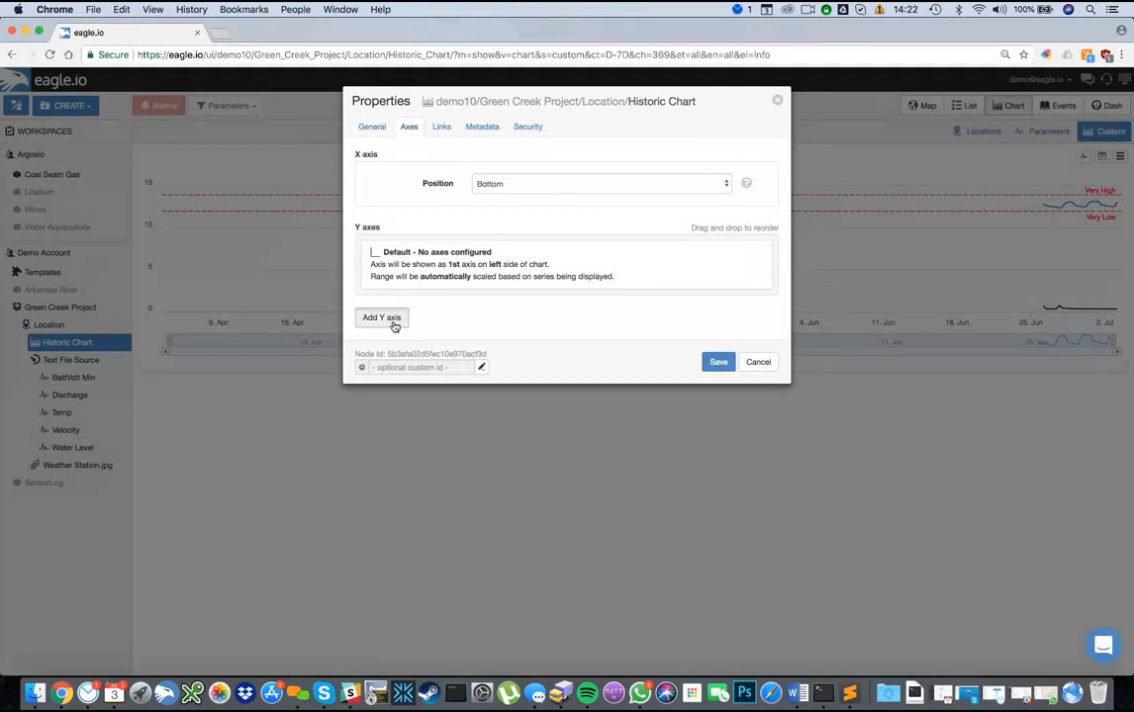
left_click(391, 319)
type("T")
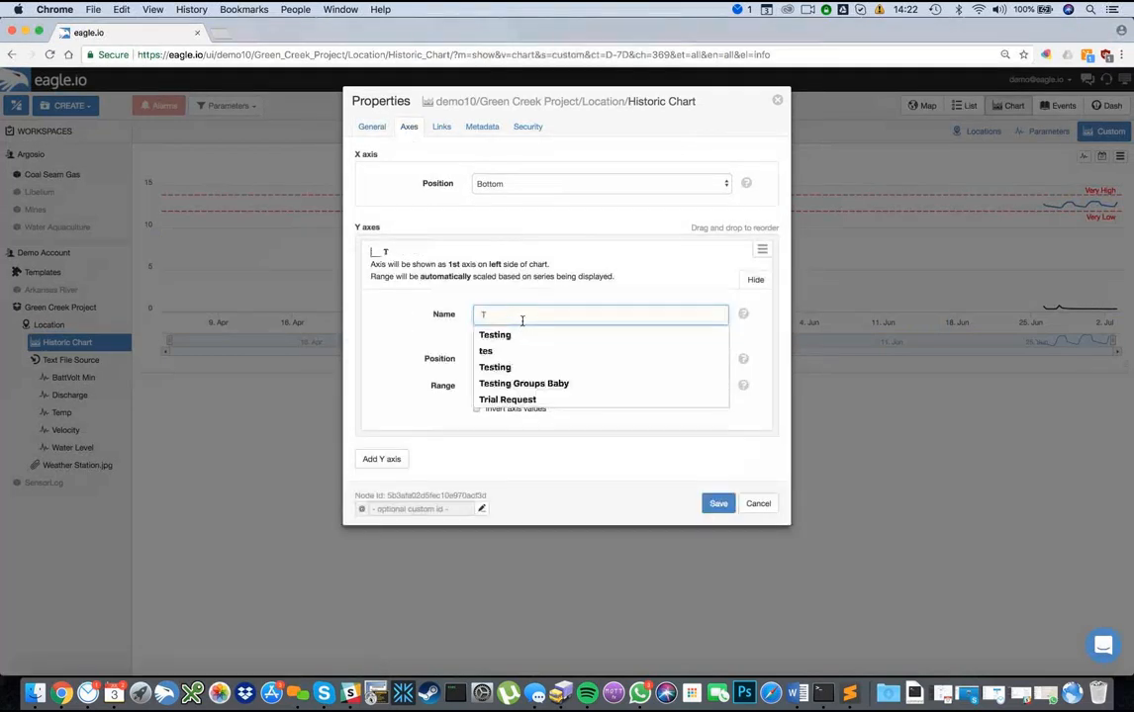
type("emp")
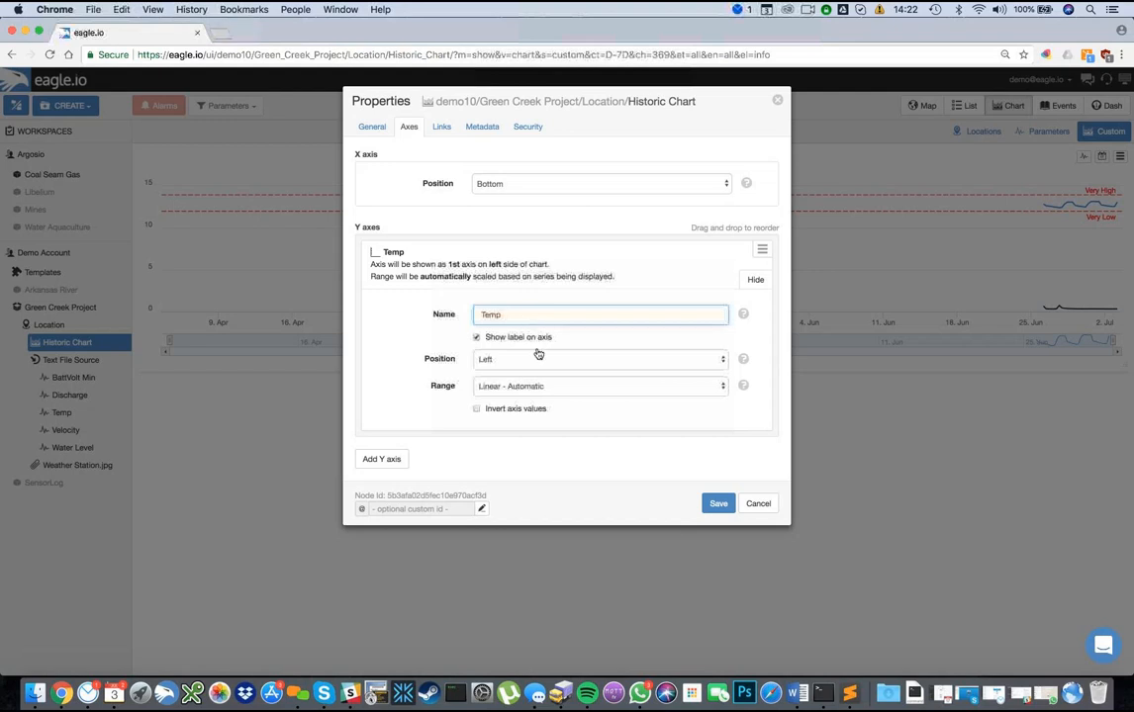
left_click(537, 358)
left_click(518, 359)
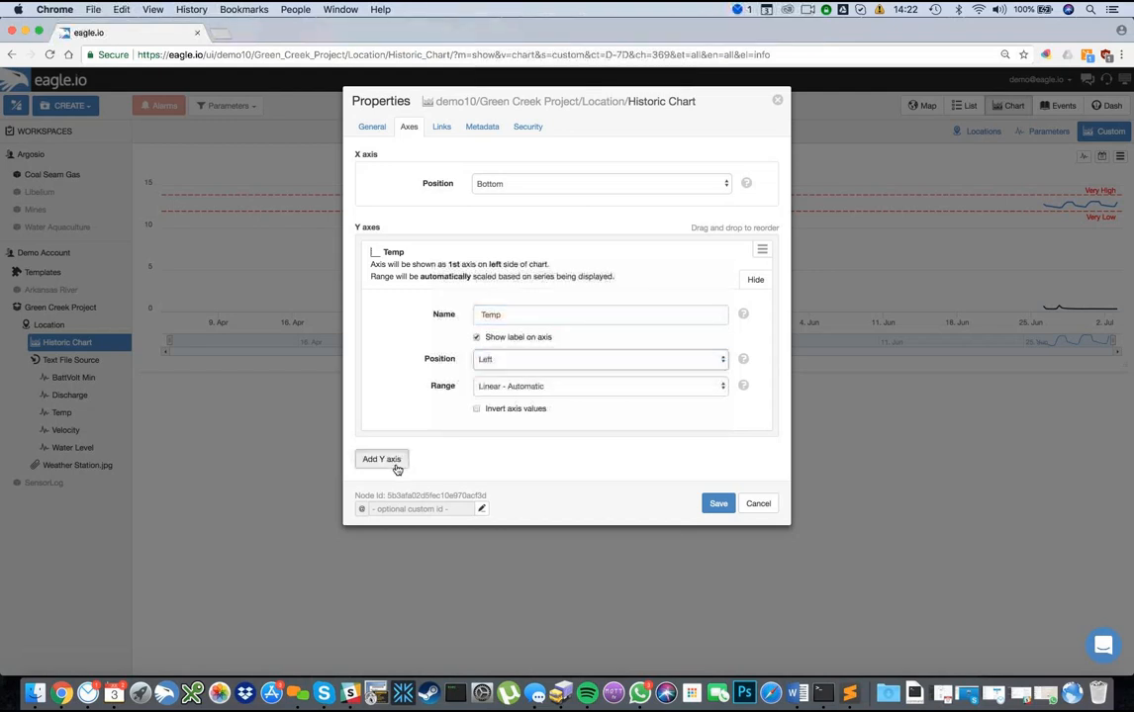
left_click(384, 460)
type("Vo")
left_click(534, 555)
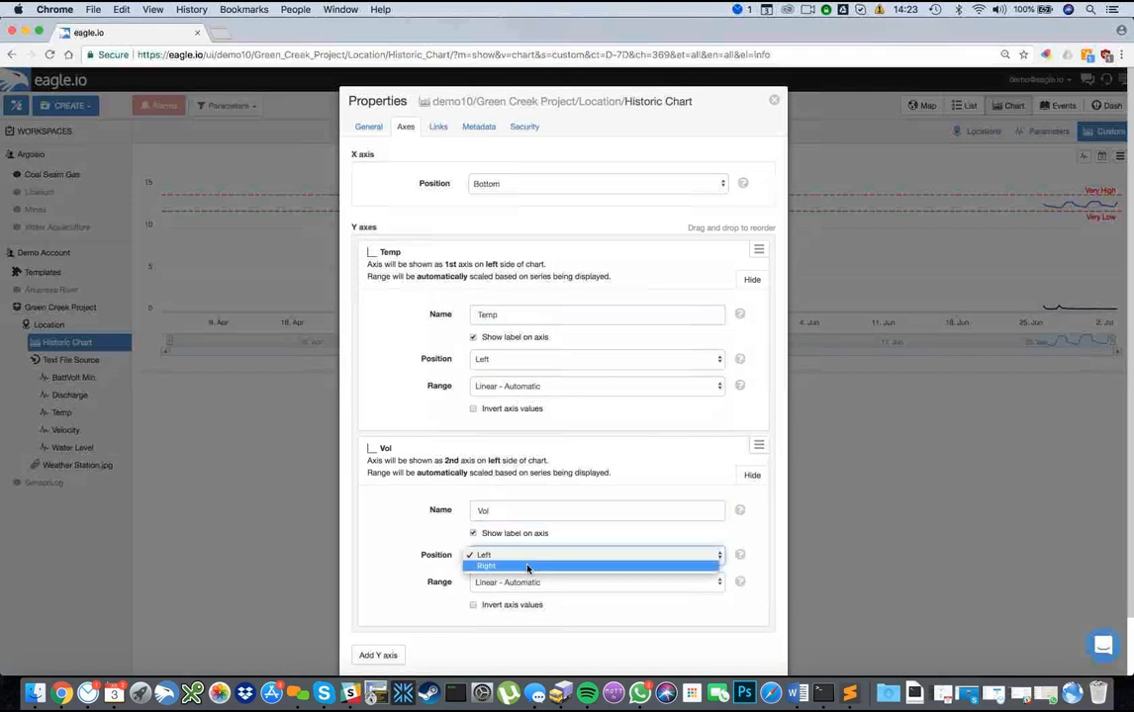
left_click(535, 566)
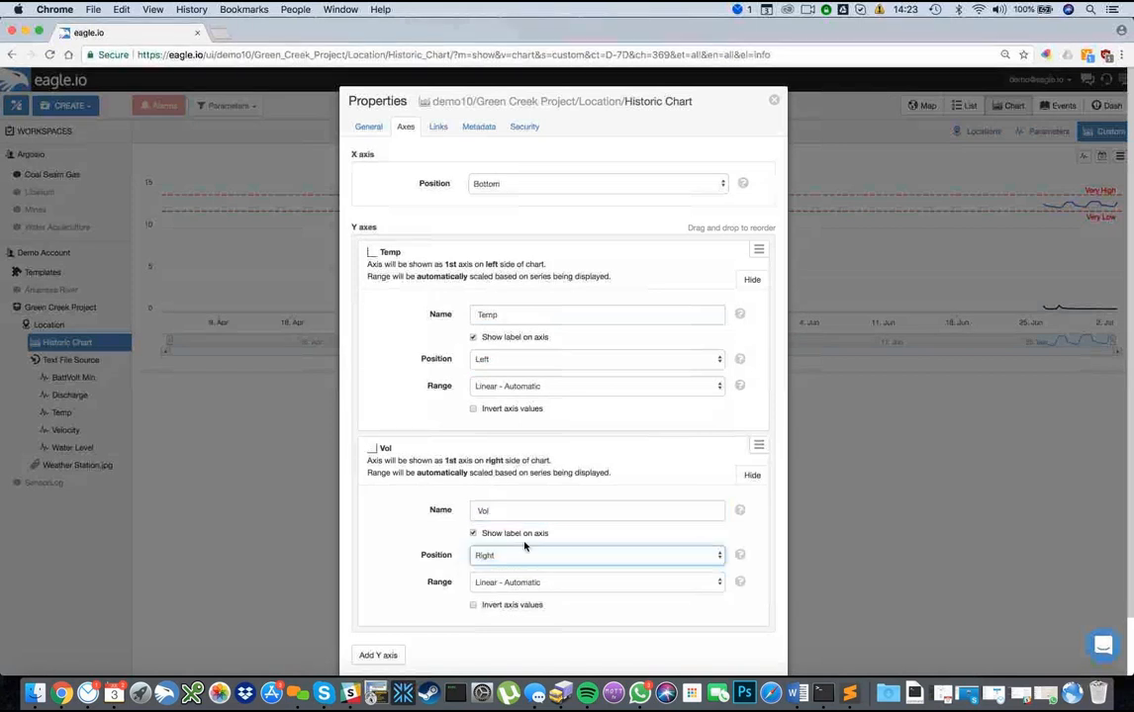
left_click(439, 127)
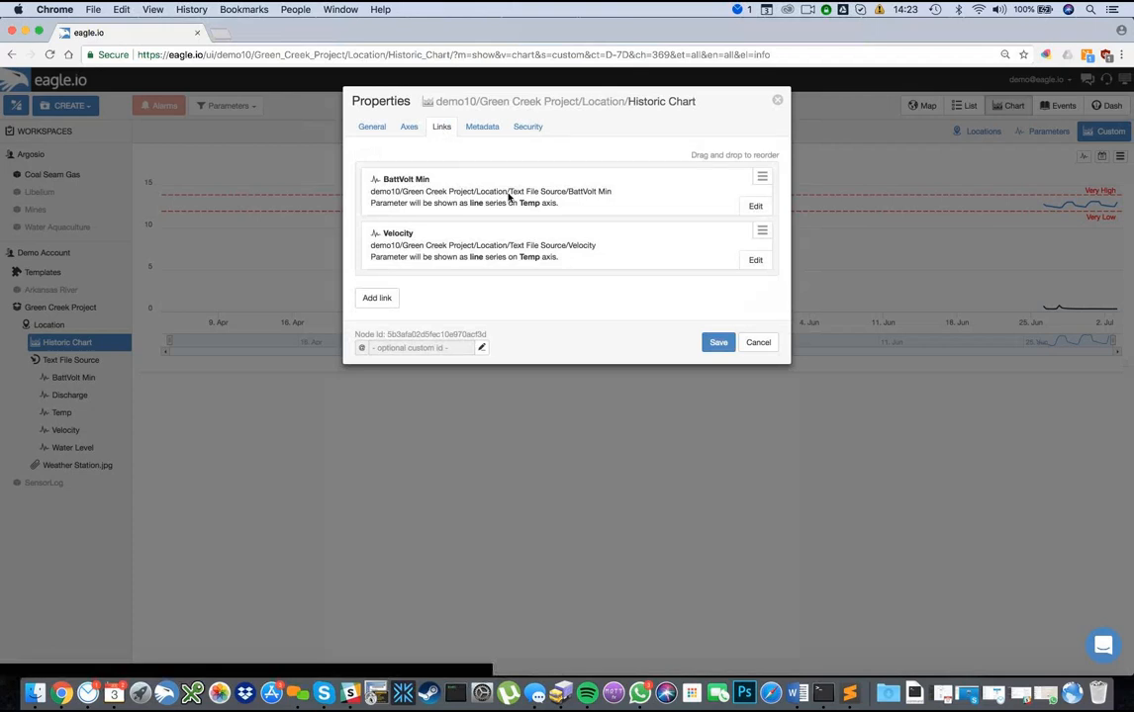
left_click(753, 207)
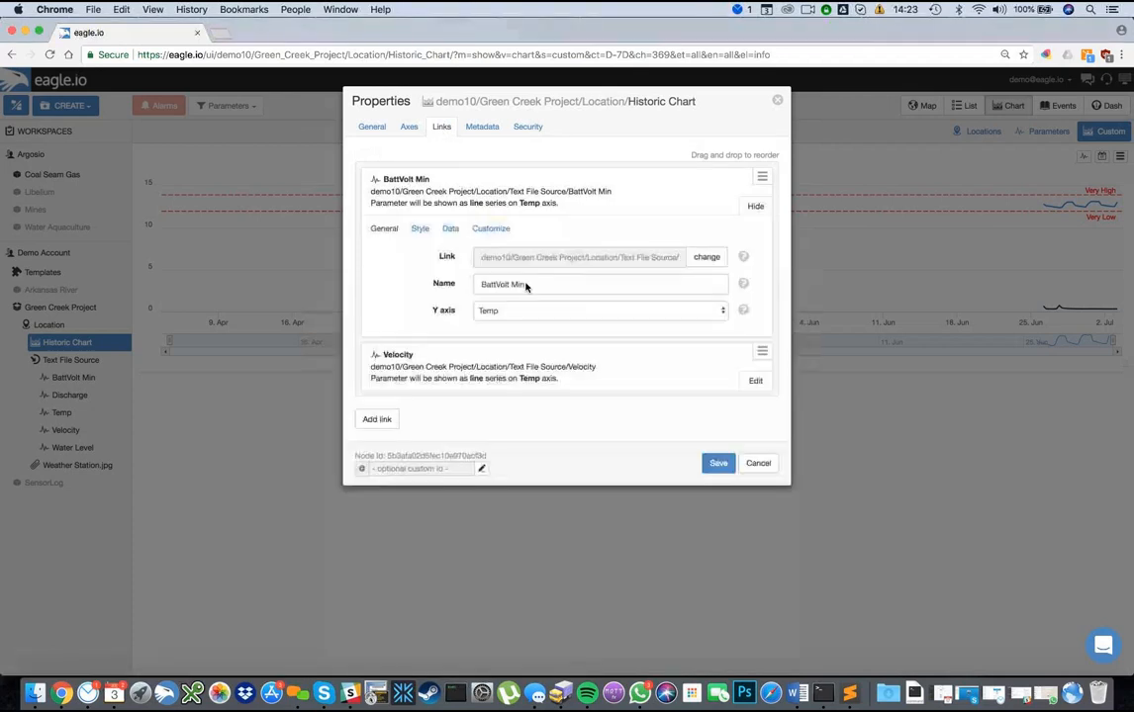
left_click(490, 310)
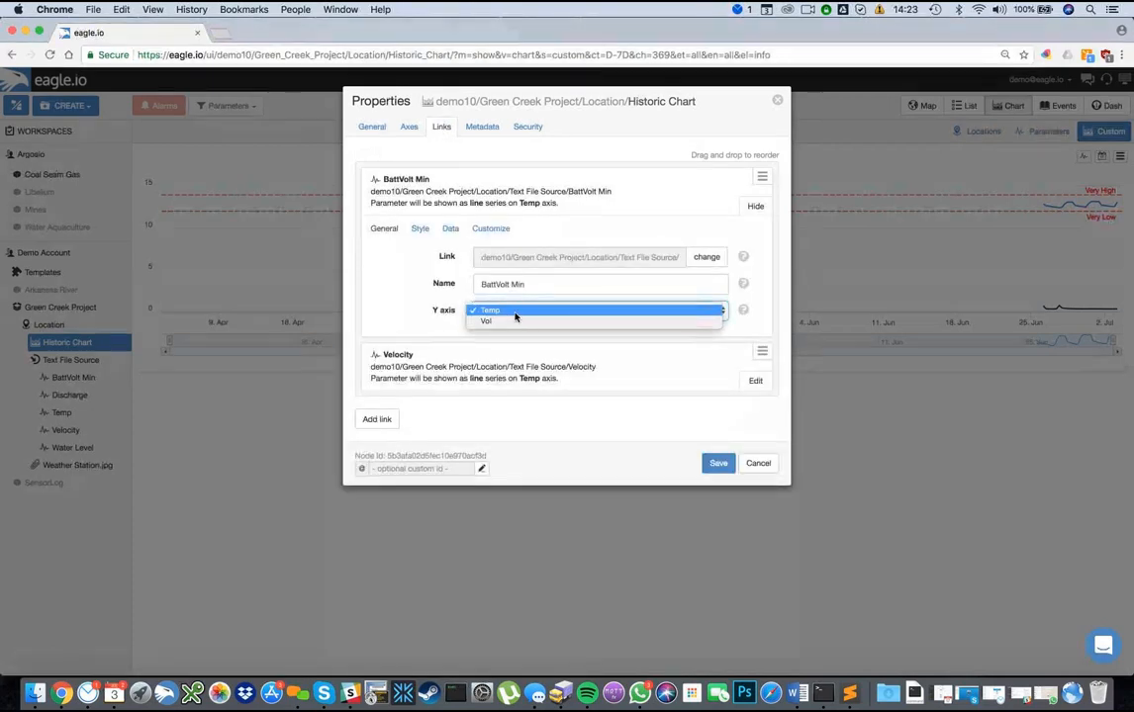
left_click(754, 463)
left_click(758, 464)
Step: Add two Y axes in the Historic Chart properties: Batt positioned Left and Vol positioned Right
left_click(1120, 157)
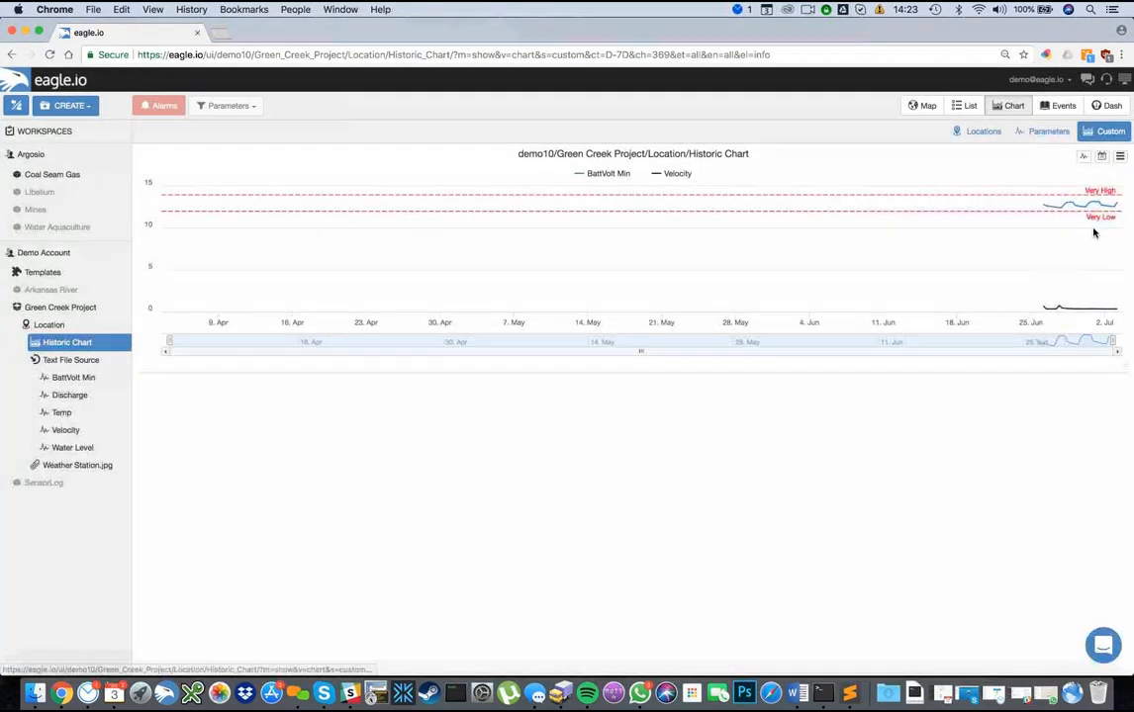
left_click(1120, 156)
left_click(1088, 222)
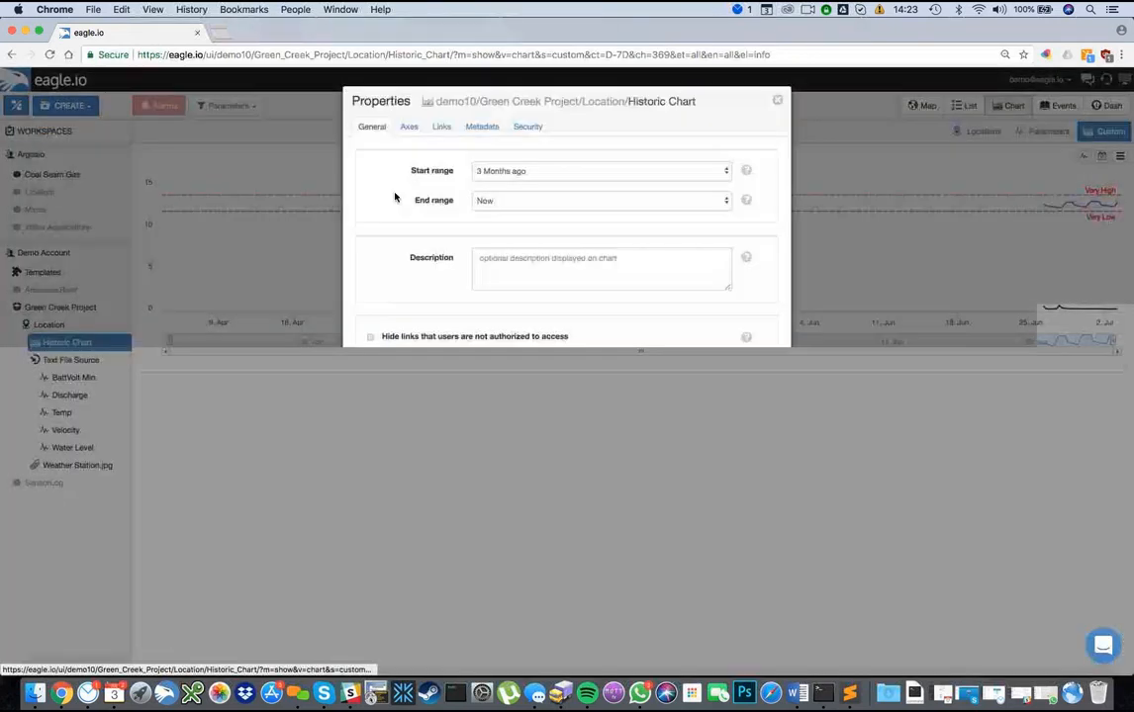
left_click(409, 127)
left_click(380, 316)
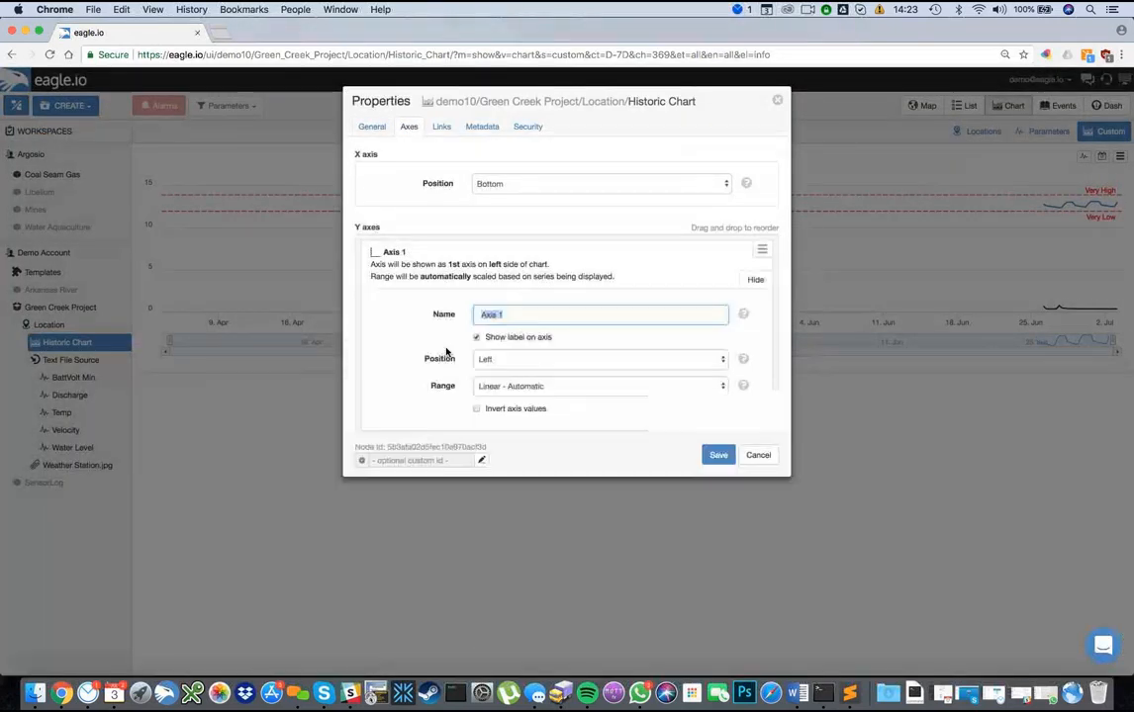
type("Batt")
left_click(401, 455)
type("Vol")
left_click(505, 559)
left_click(500, 569)
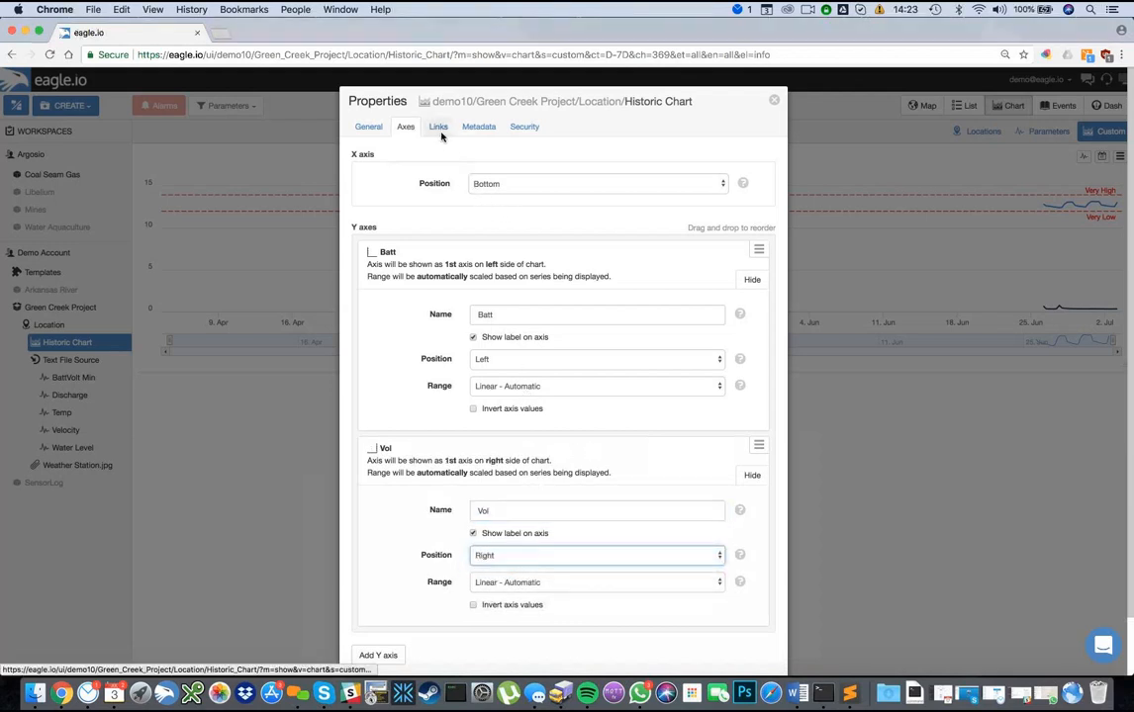
Step: Assign the chart's Velocity link to the Vol axis, keeping BattVolt Min on Batt, and save the properties
left_click(441, 132)
left_click(753, 207)
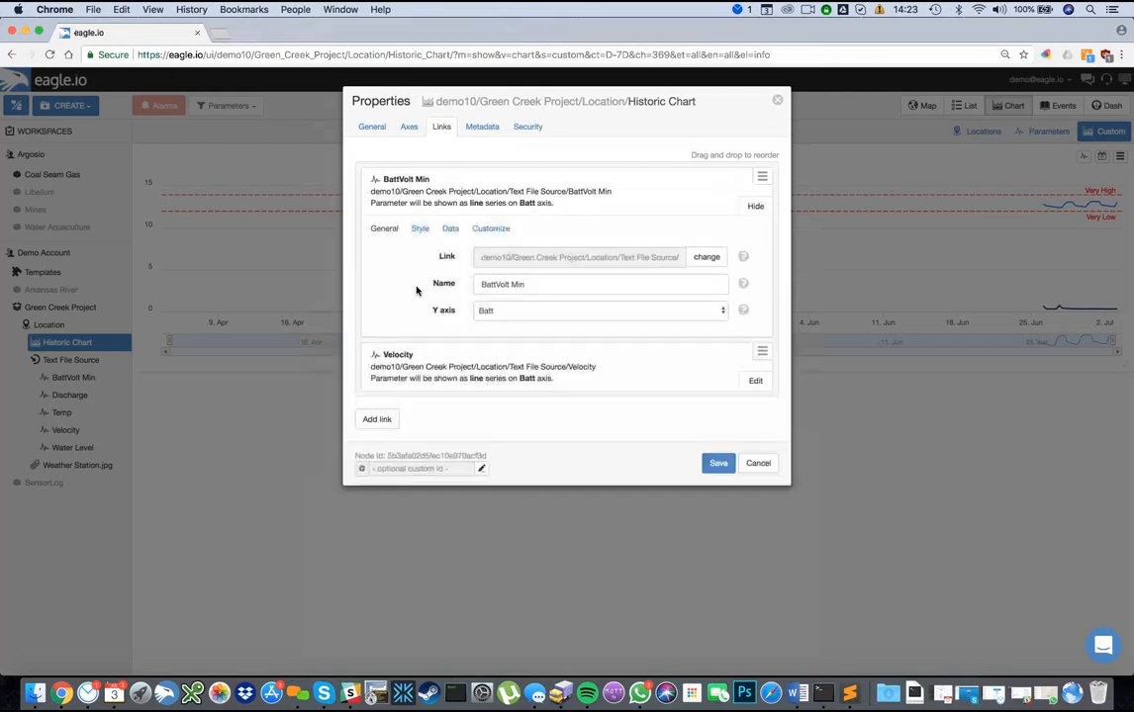
left_click(765, 392)
left_click(495, 484)
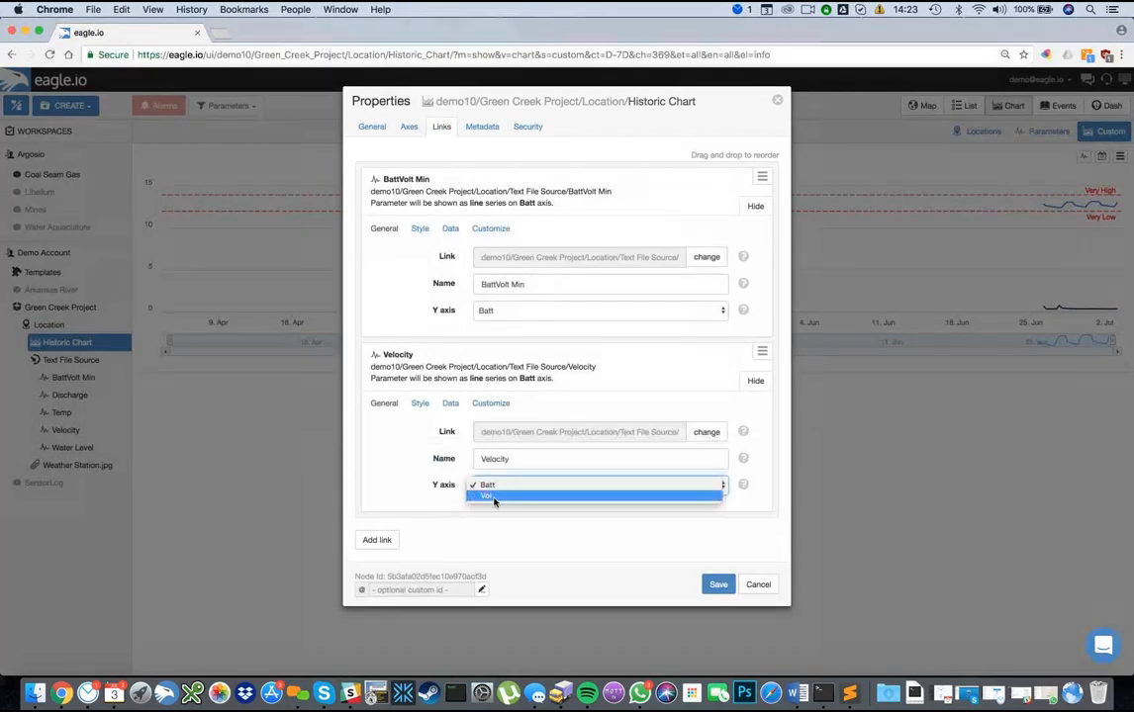
left_click(500, 497)
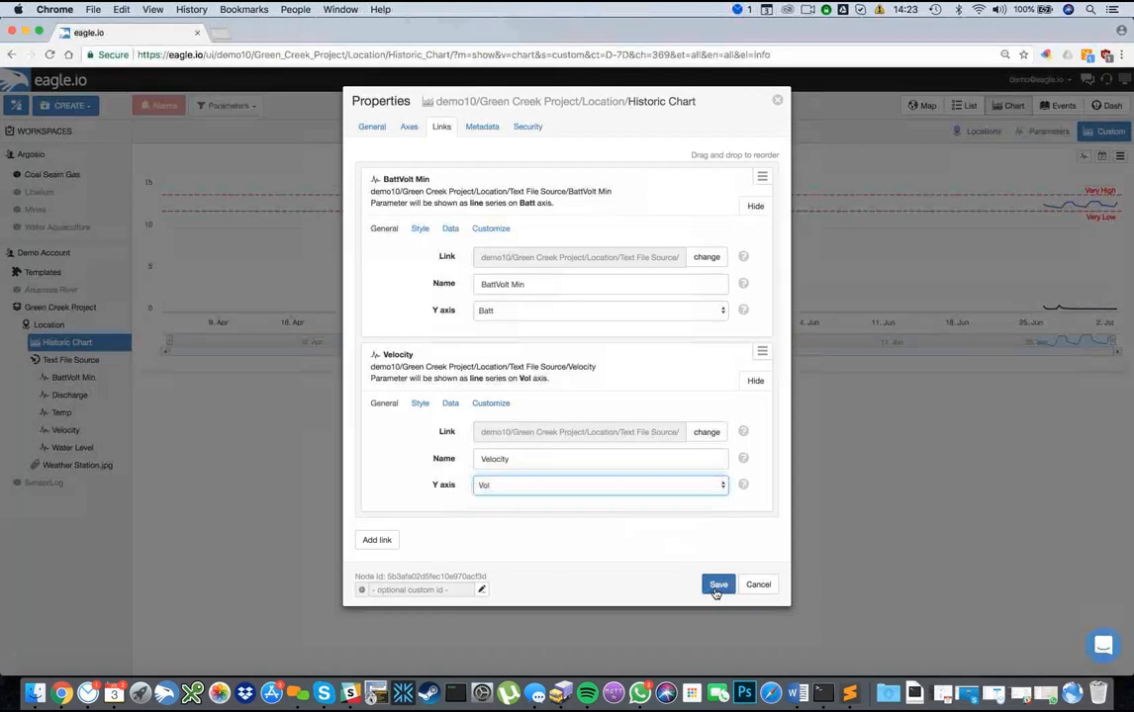
left_click(718, 586)
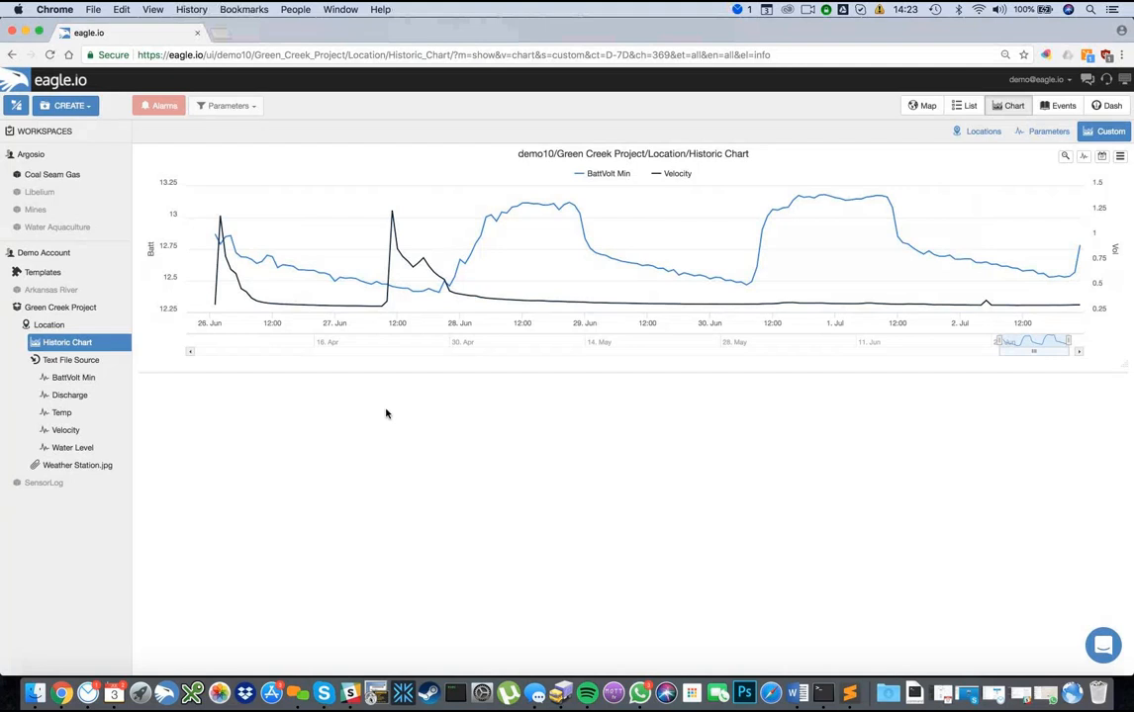
mouse_move(578, 269)
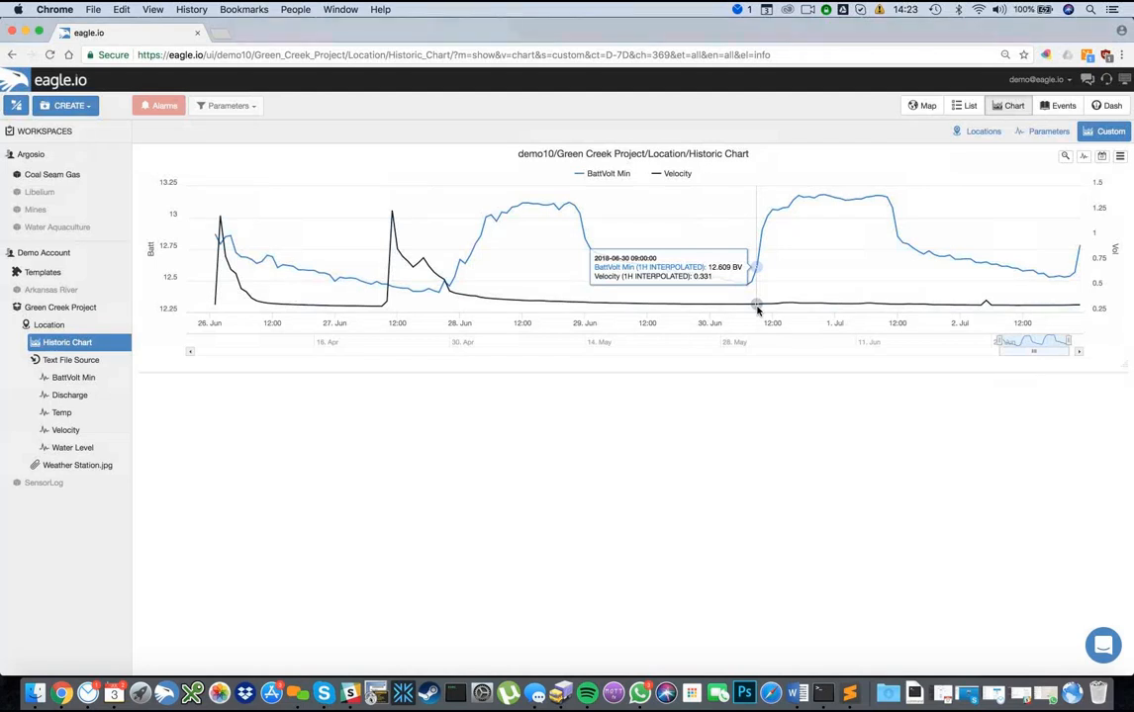
Step: Create a dashboard under Location in the Green Creek Project workspace
right_click(61, 325)
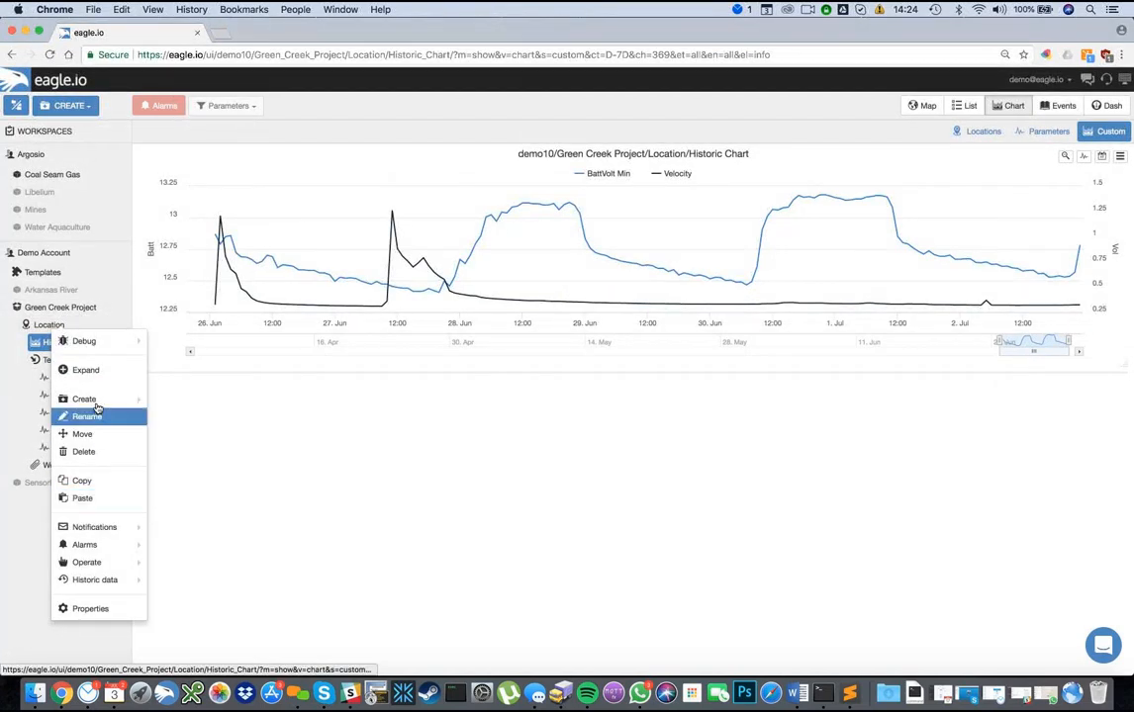
mouse_move(89, 399)
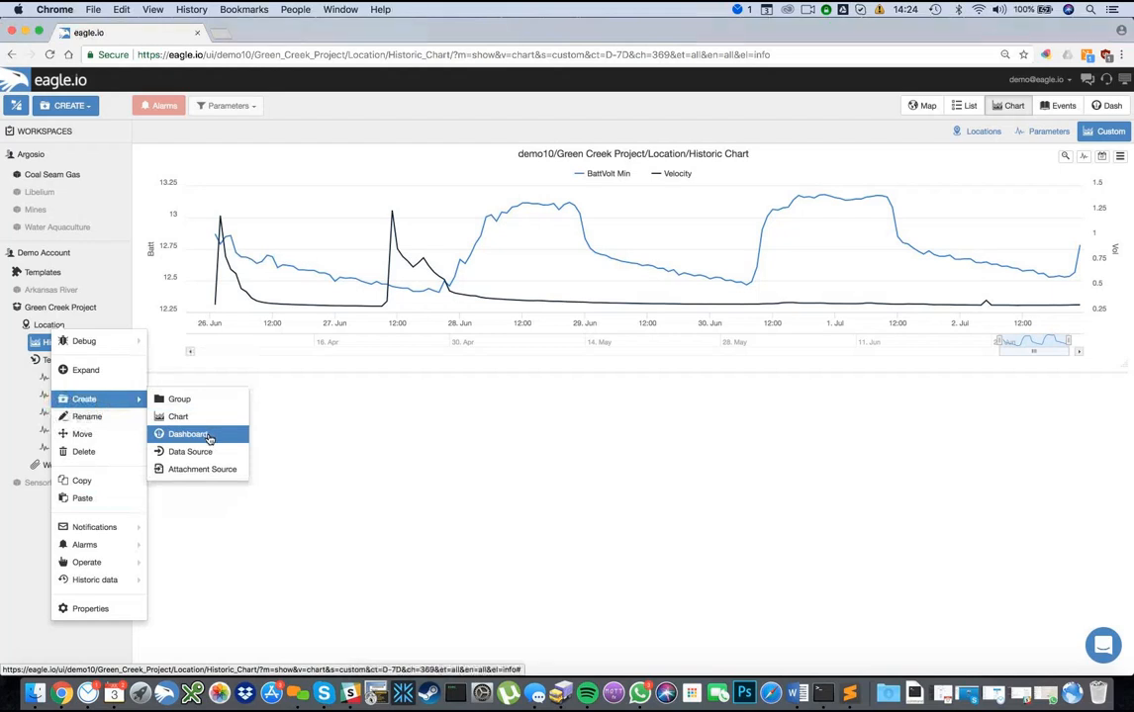
left_click(209, 438)
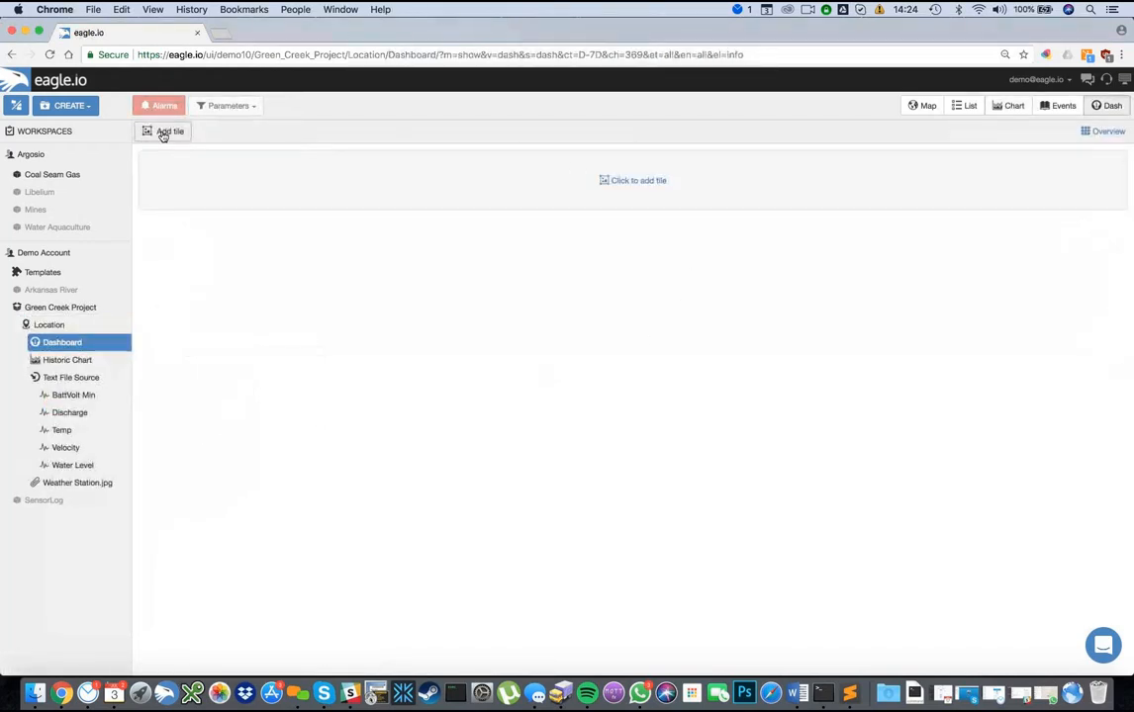
Step: Add Value list, Location map and Attachment image tiles to the new dashboard
left_click(163, 133)
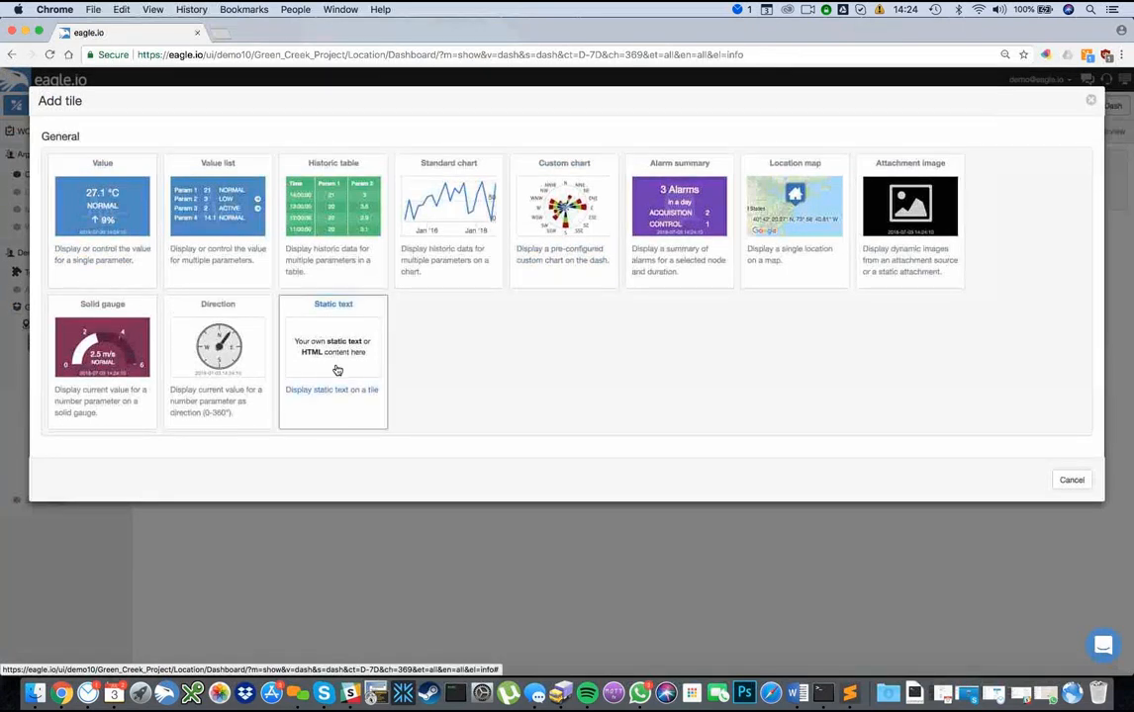
left_click(194, 215)
left_click(179, 132)
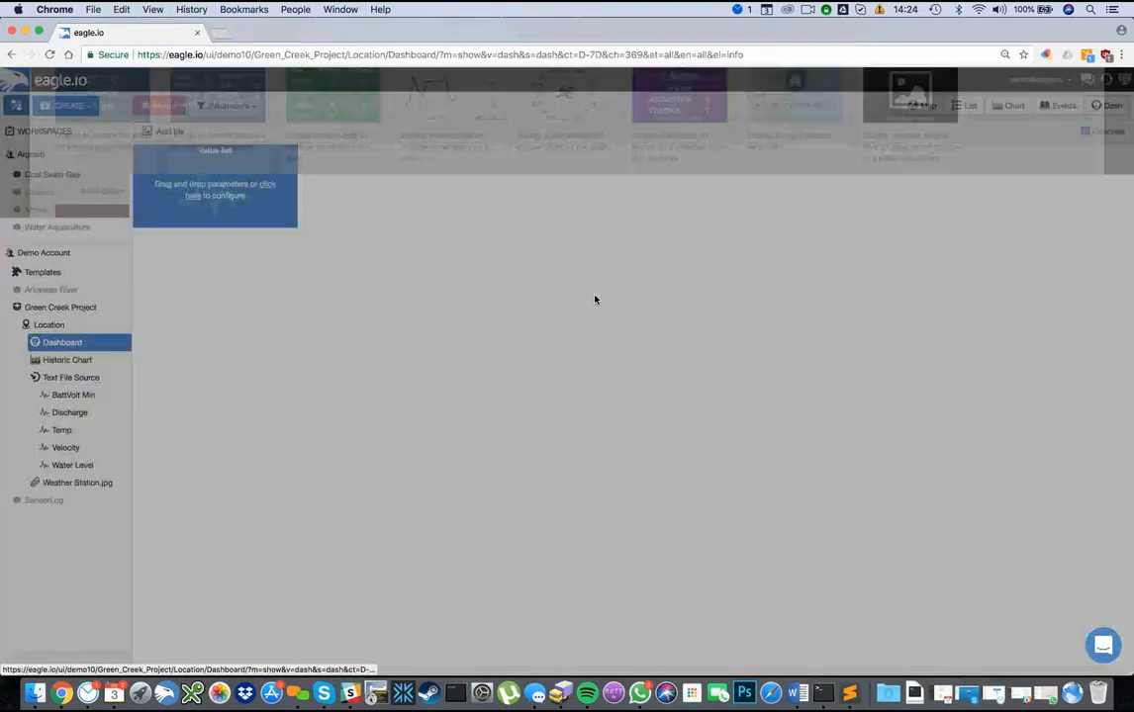
left_click(786, 213)
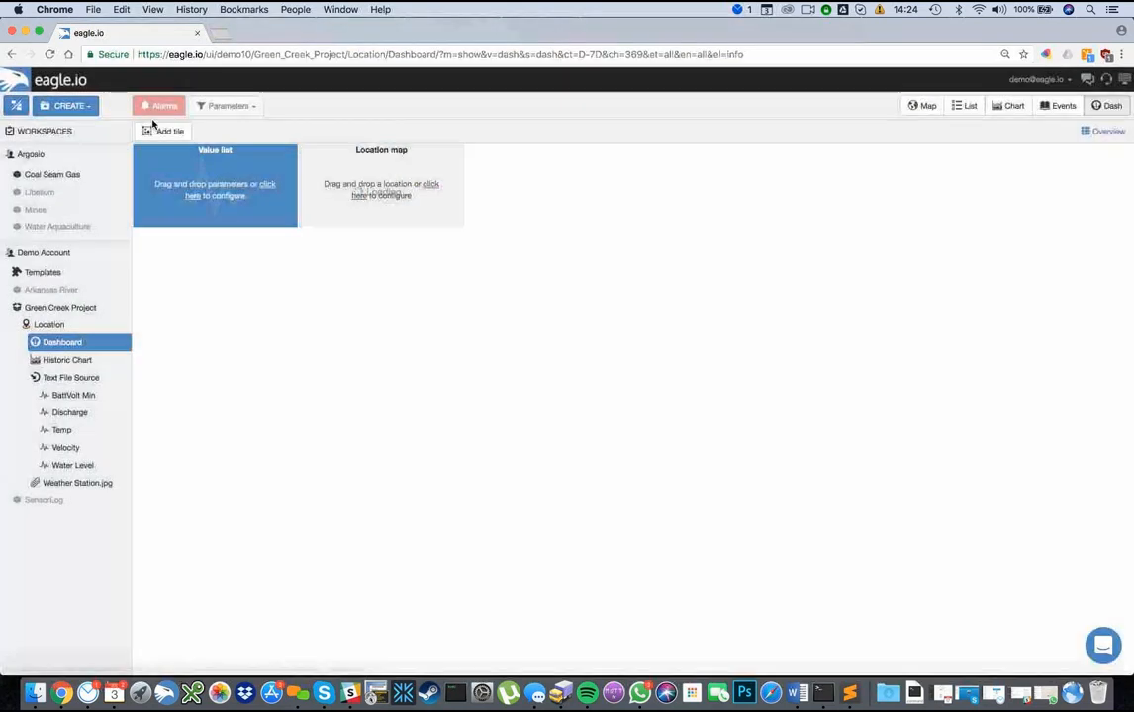
left_click(156, 131)
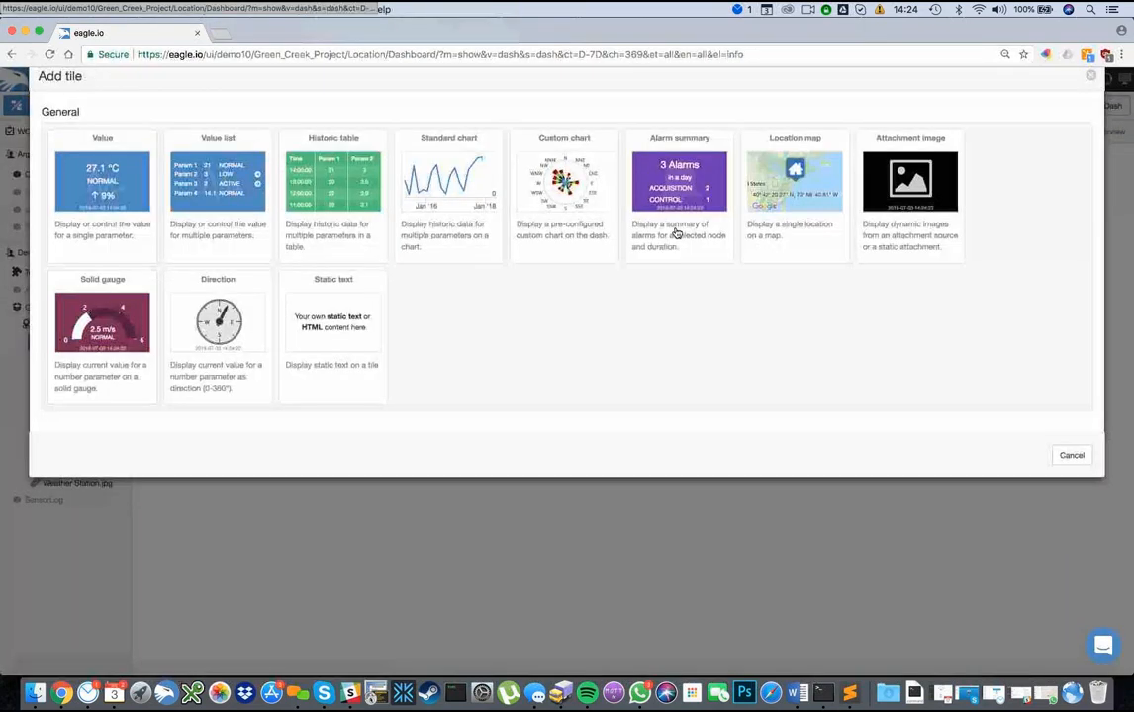
left_click(884, 235)
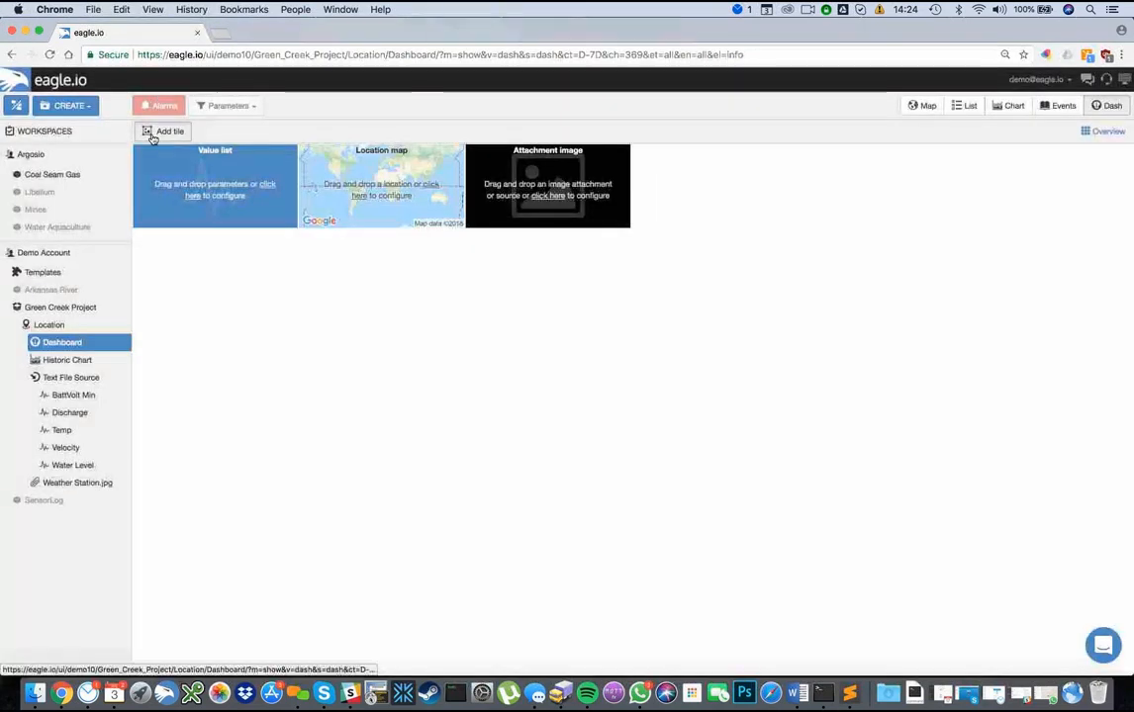
Step: Add two Solid gauge tiles and a Custom chart tile to the dashboard
left_click(150, 132)
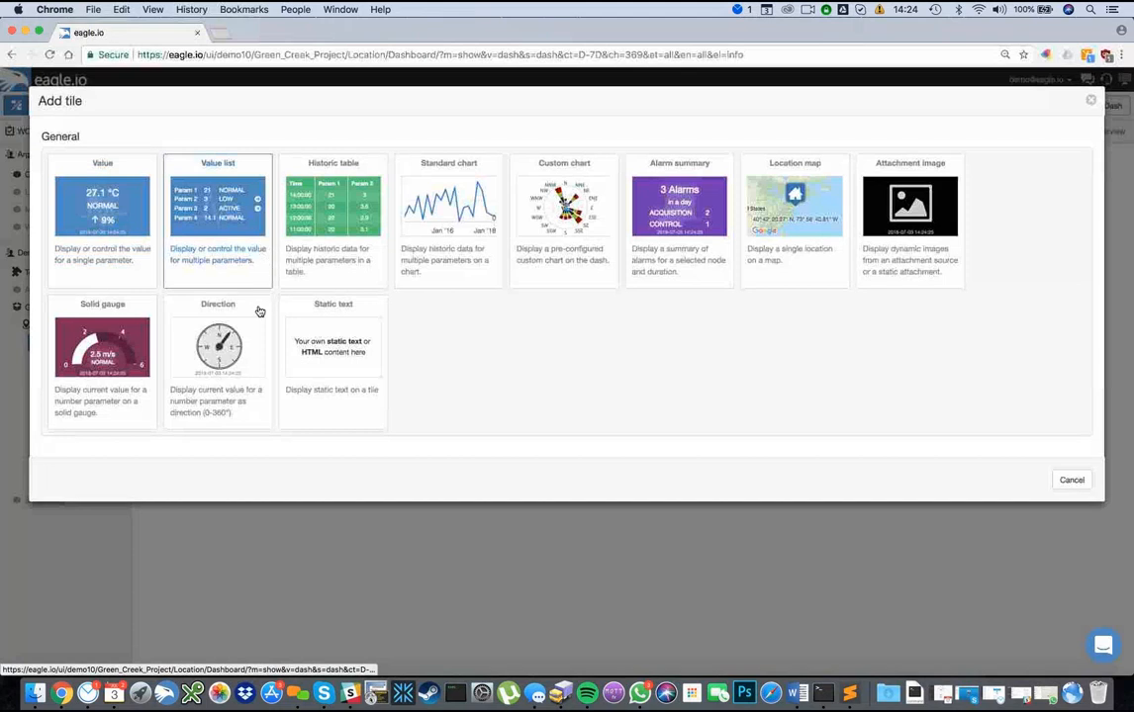
left_click(114, 342)
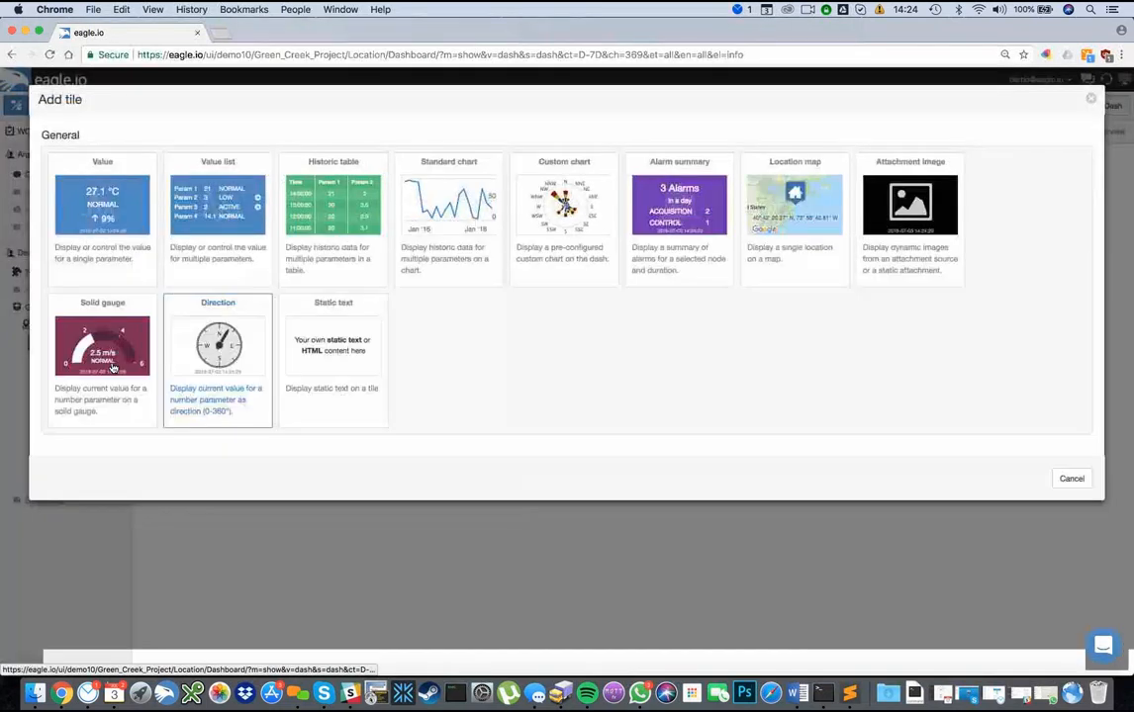
left_click(114, 365)
left_click(173, 133)
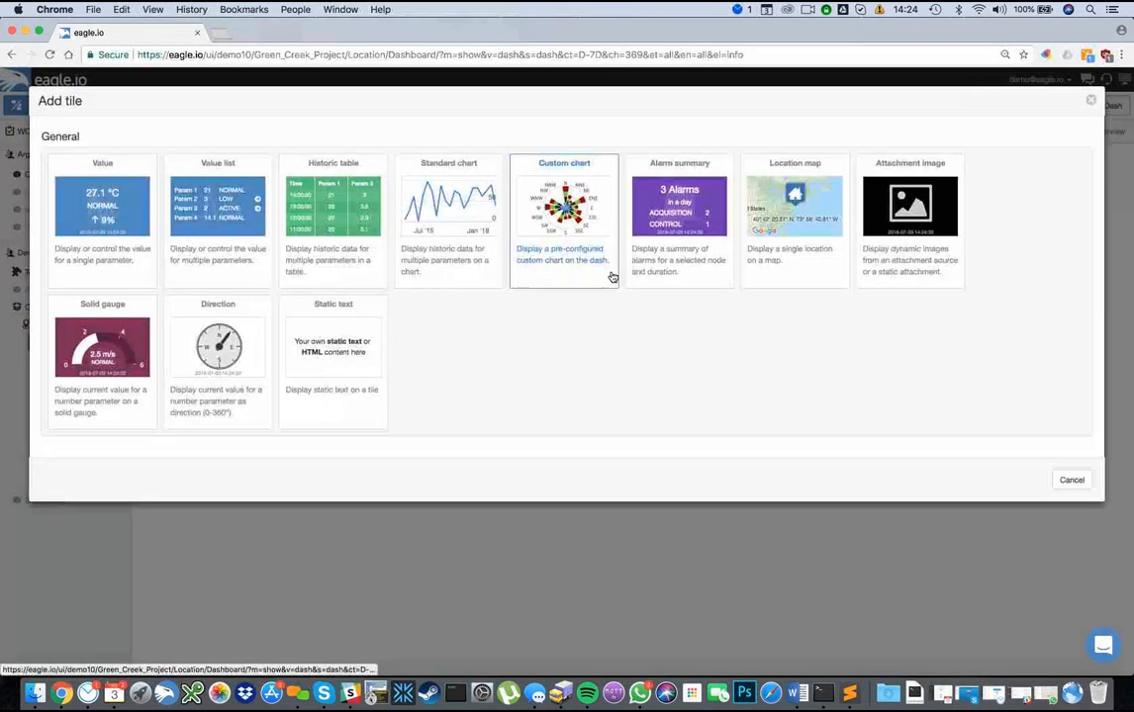
left_click(569, 231)
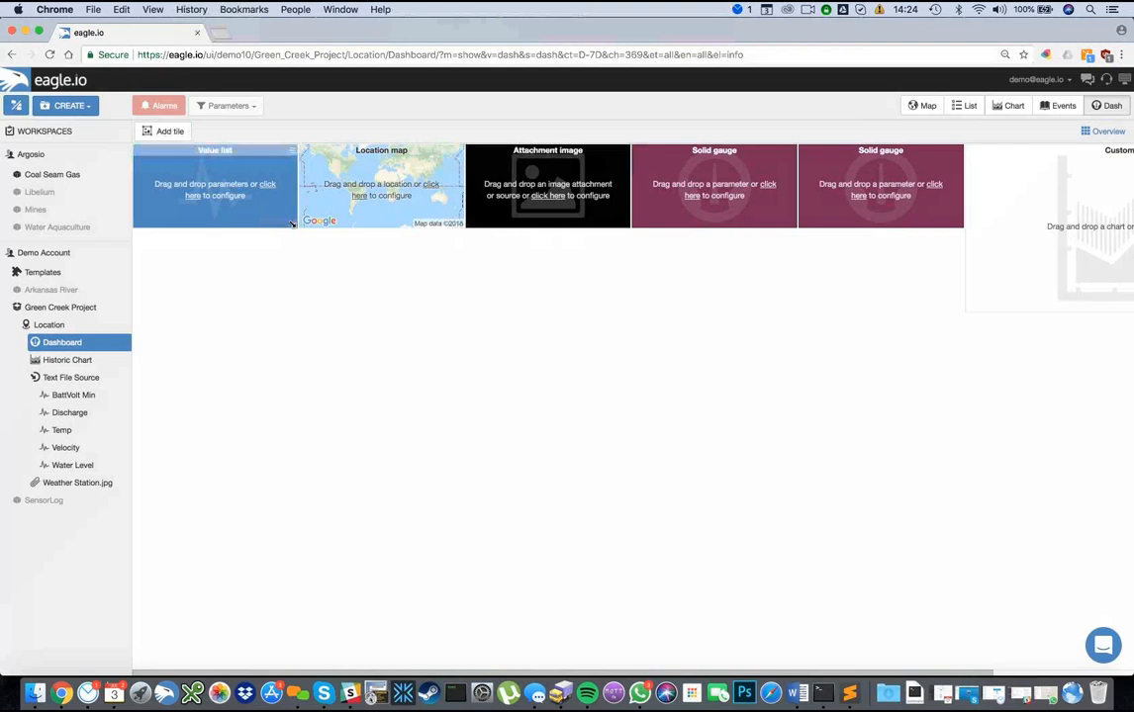
Step: Enlarge the Value list and Attachment image tiles to double size, and stack the two Solid gauge tiles beside them at double width
left_click_drag(353, 260, 723, 300)
left_click_drag(961, 225, 1074, 230)
left_click_drag(921, 259, 910, 243)
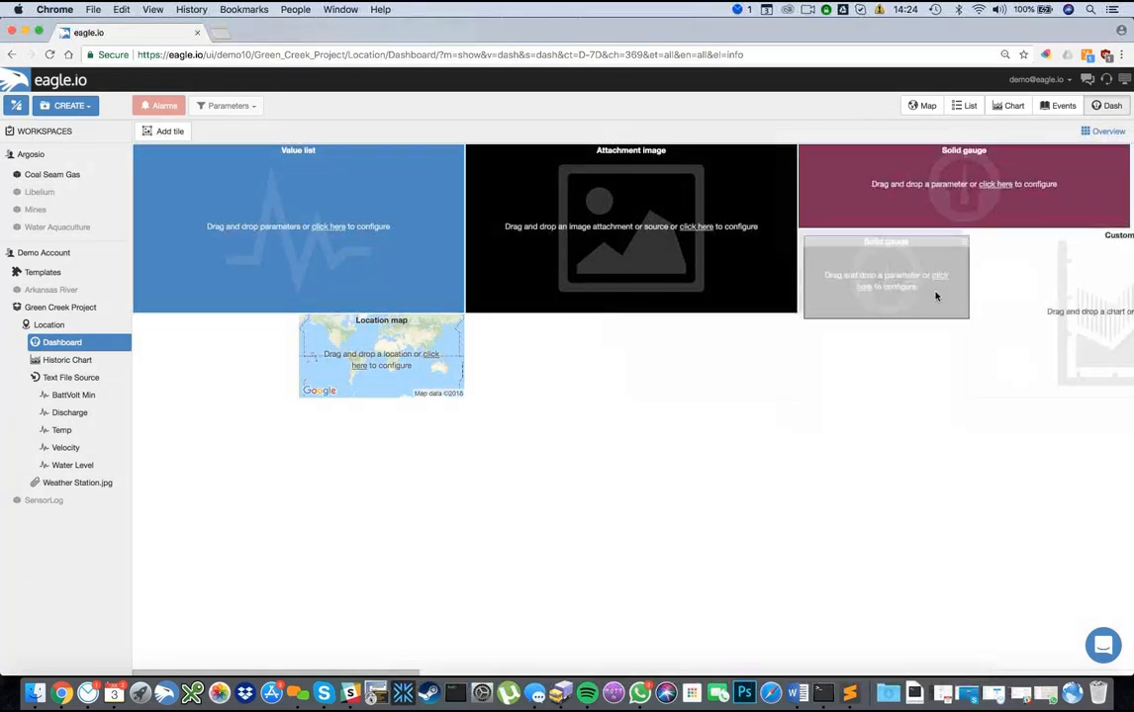
left_click_drag(959, 307, 1132, 264)
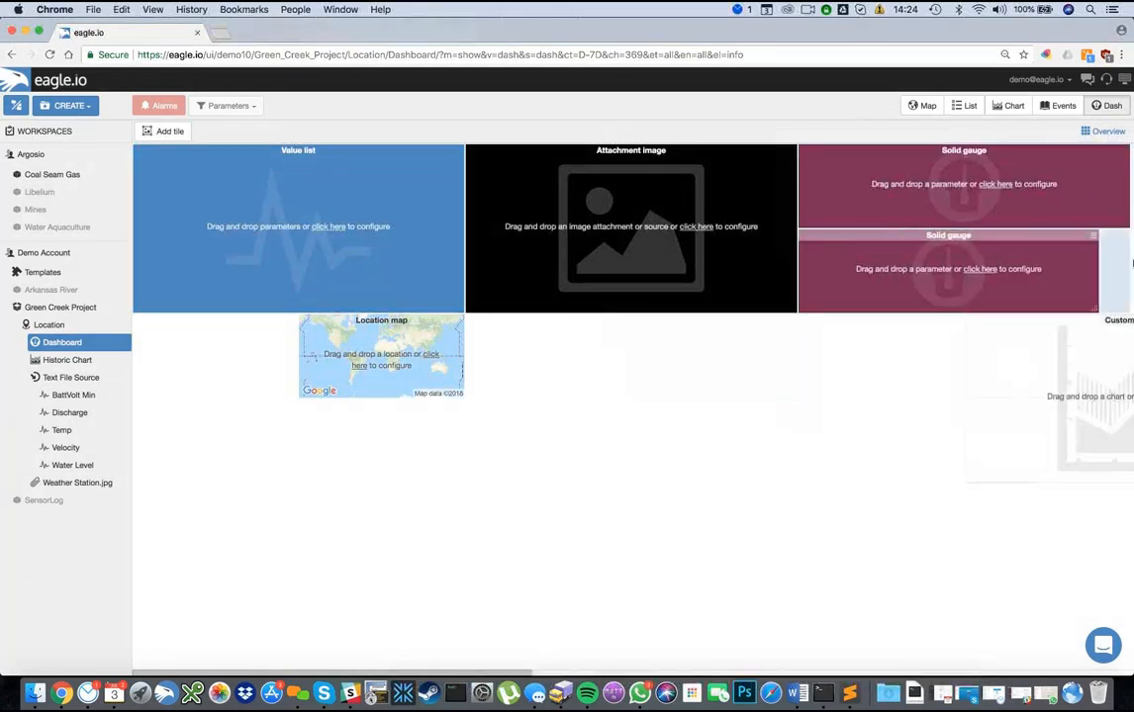
Step: Set the style of both Solid gauge tiles to black and save
left_click(1124, 151)
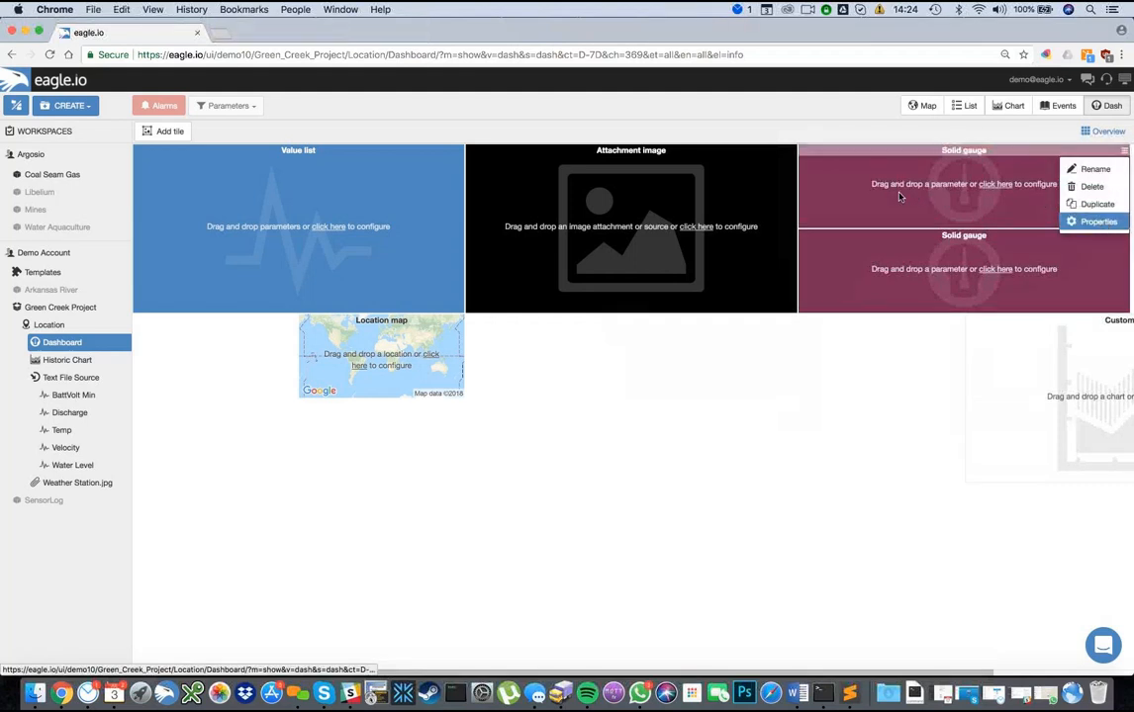
left_click(1100, 221)
left_click(719, 412)
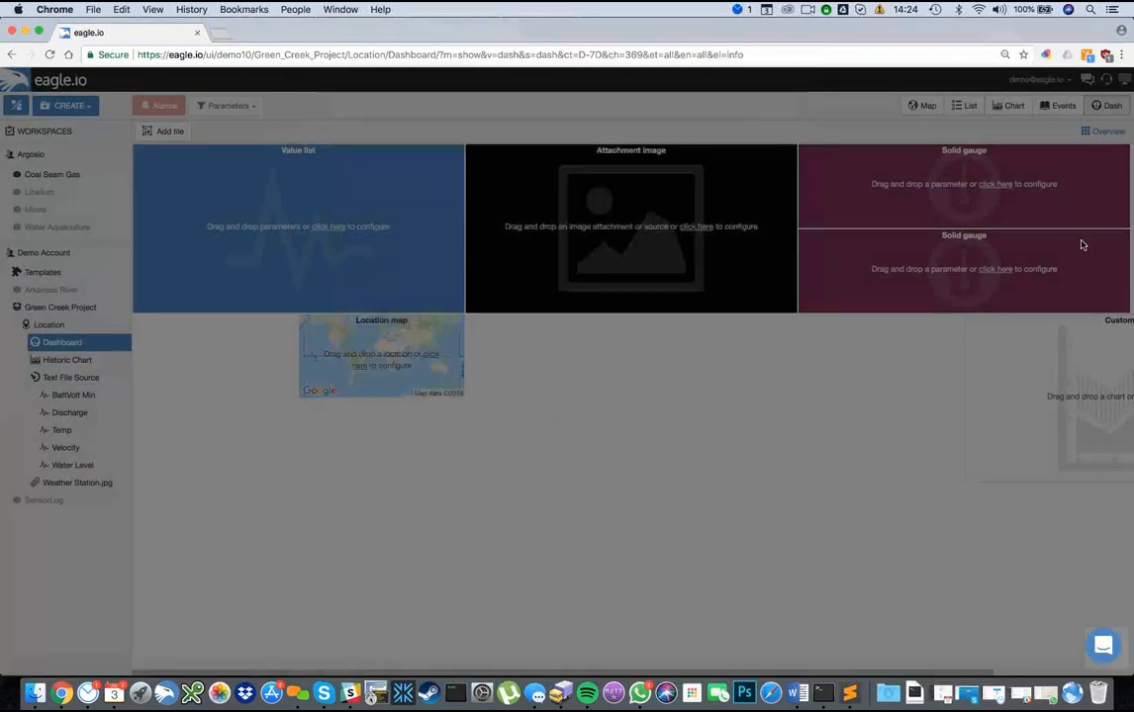
left_click(1124, 235)
left_click(1098, 305)
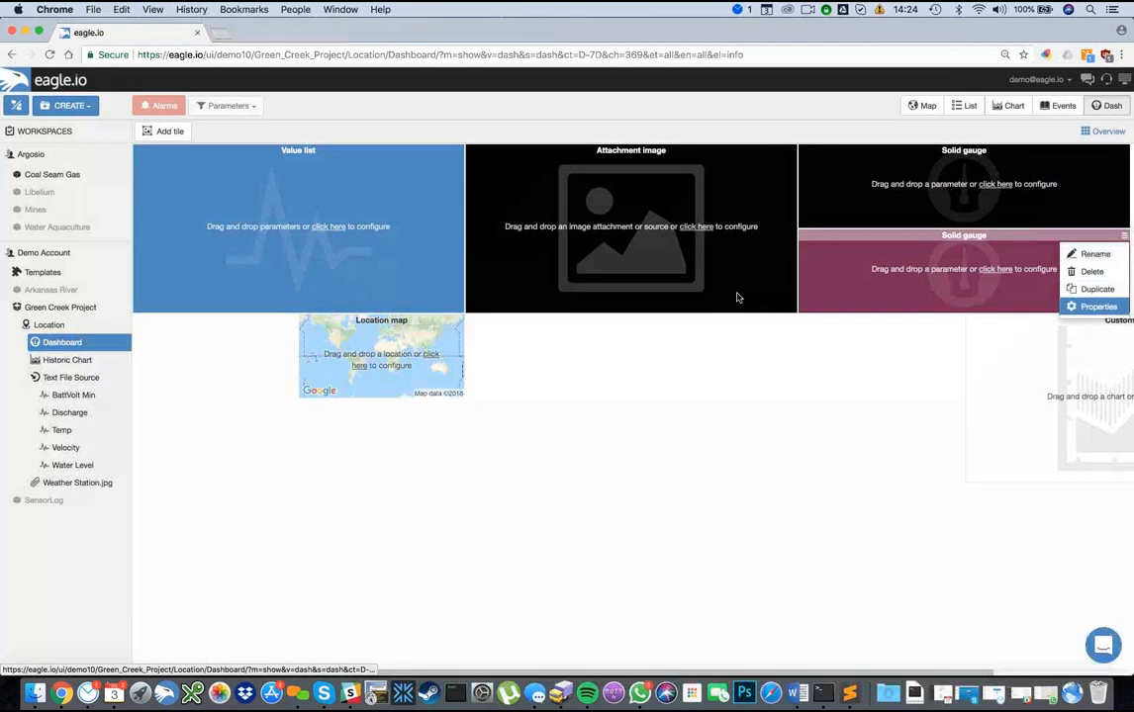
left_click(702, 242)
left_click(718, 412)
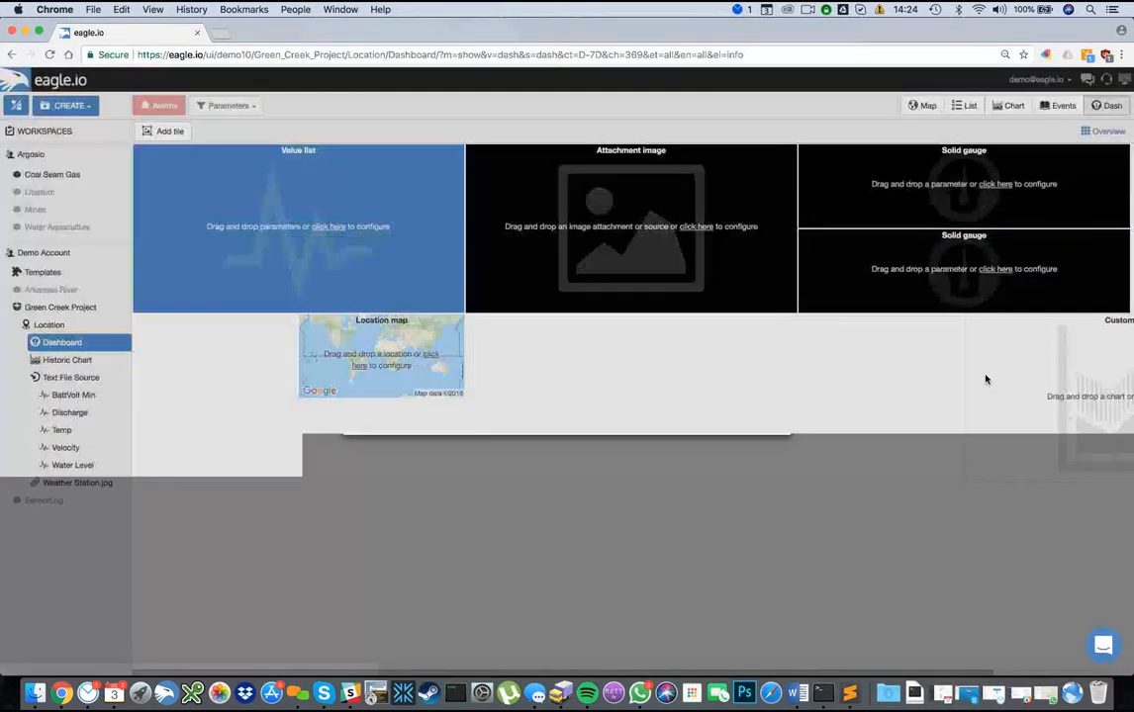
Step: Stretch the Custom chart tile across the full width below the others, and widen the Location map directly beneath the Value list to match it
left_click_drag(979, 320, 206, 441)
left_click_drag(459, 563, 1031, 650)
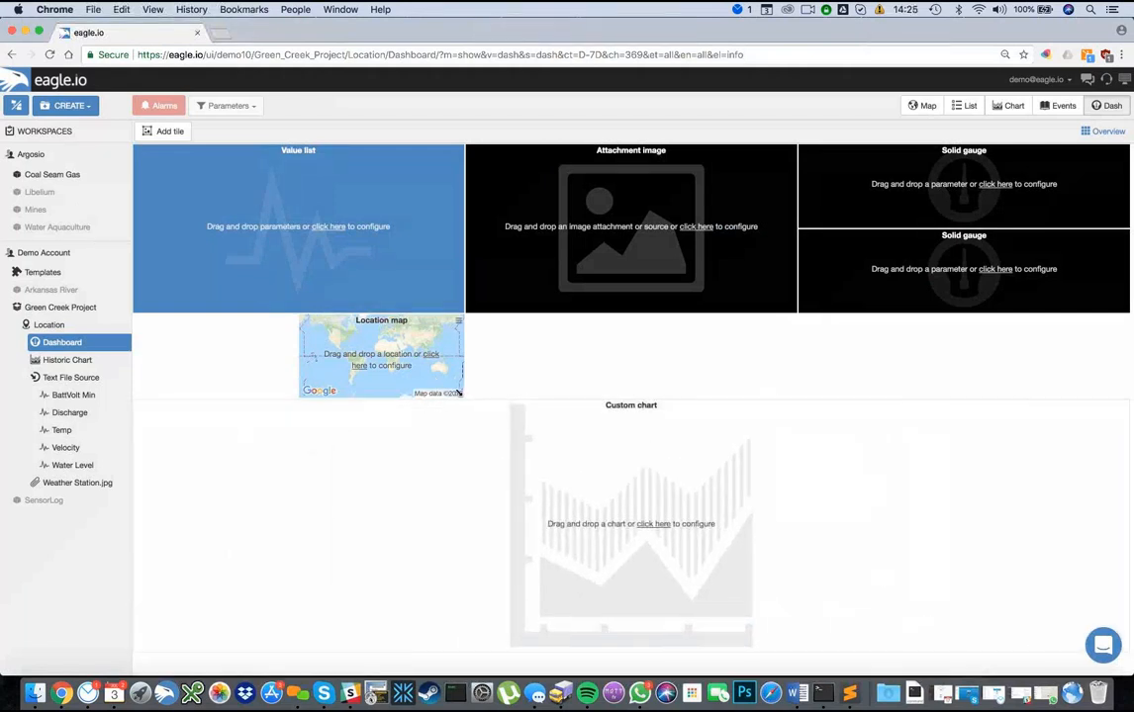
left_click_drag(381, 317, 215, 317)
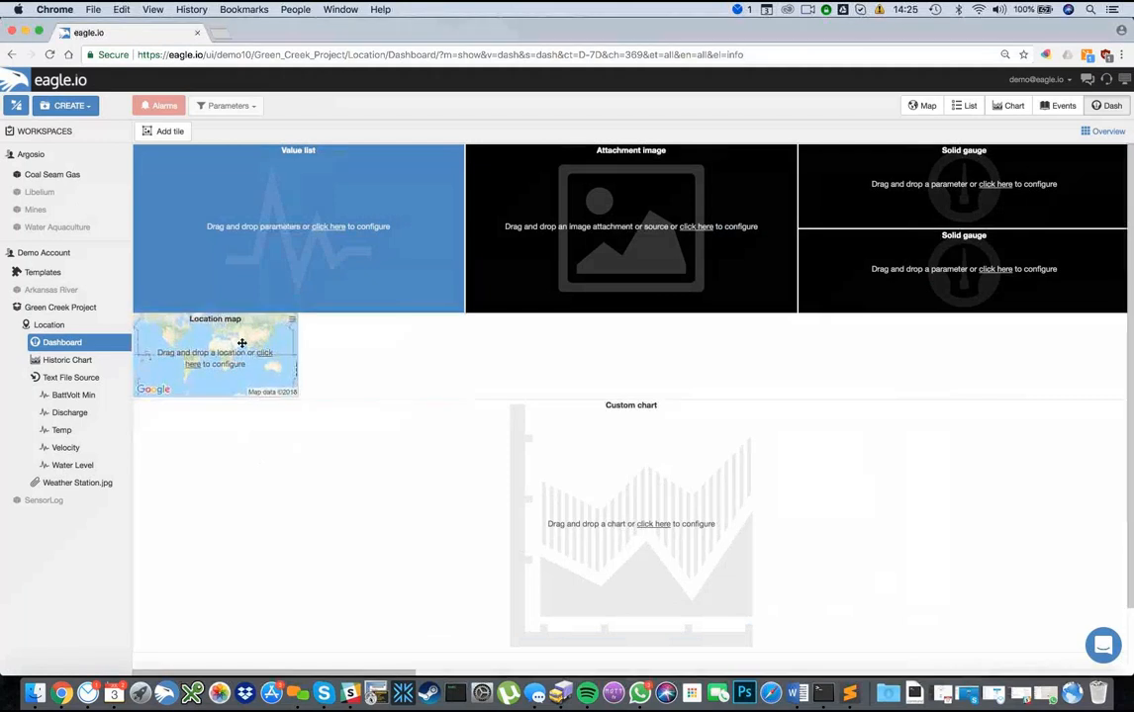
left_click_drag(464, 394, 469, 392)
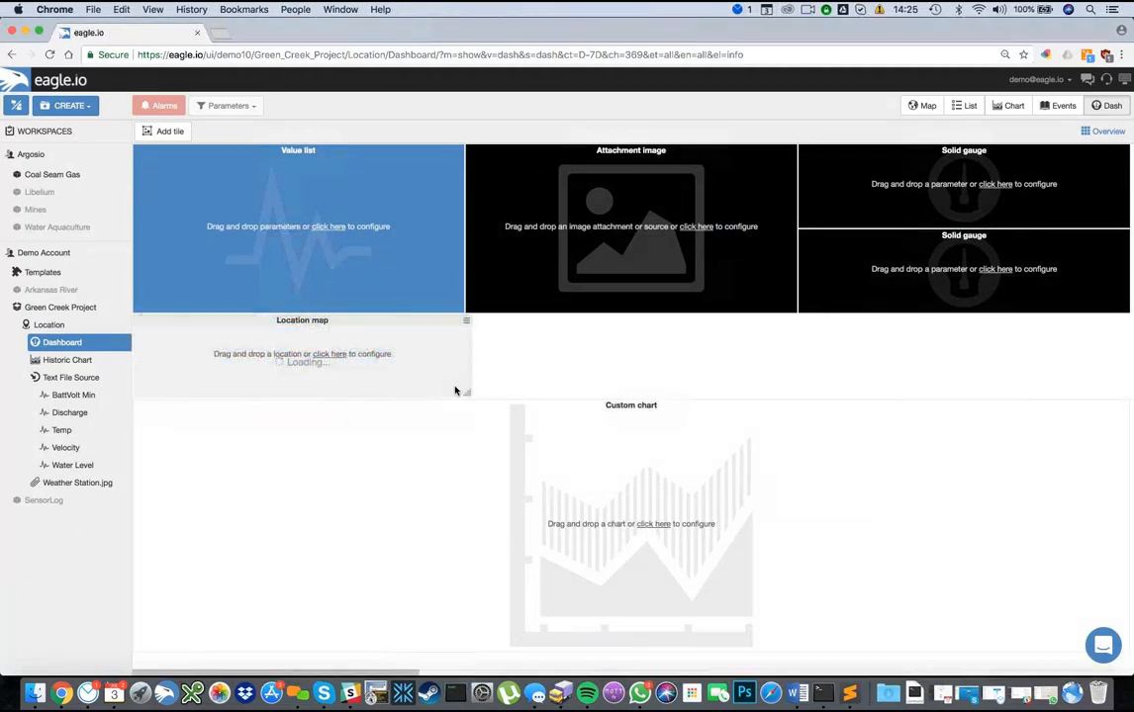
Step: Add Historic table and Alarm summary tiles beside the Location map, each widened to match the tiles above
left_click(156, 133)
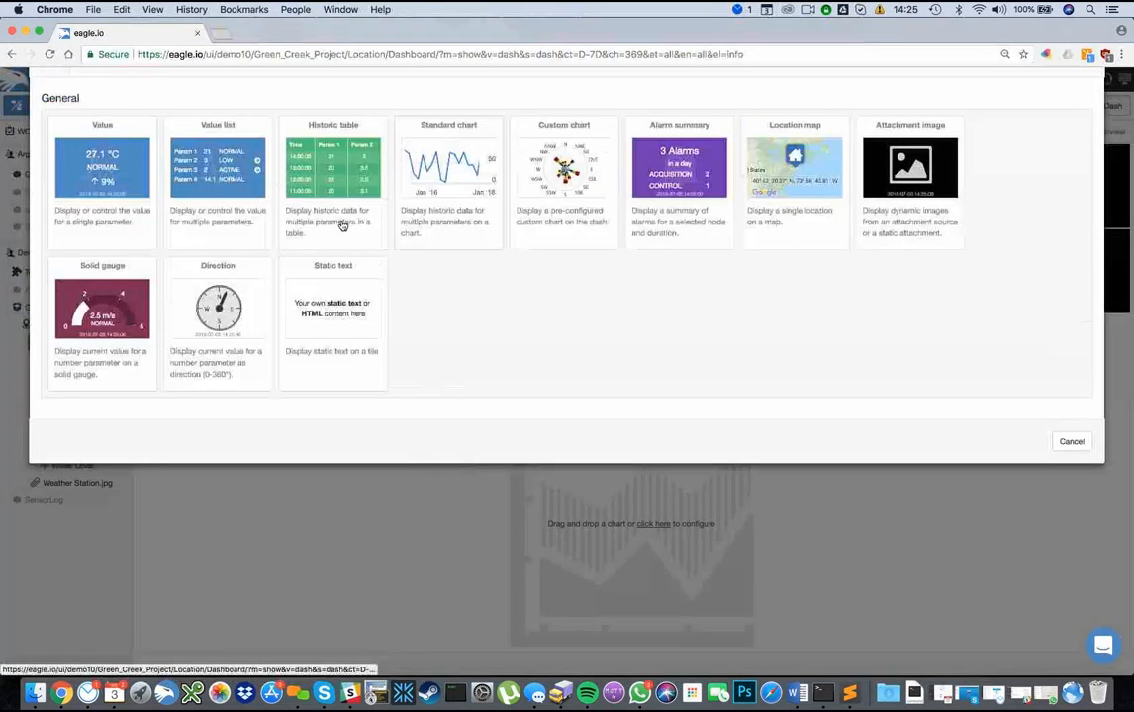
left_click(342, 225)
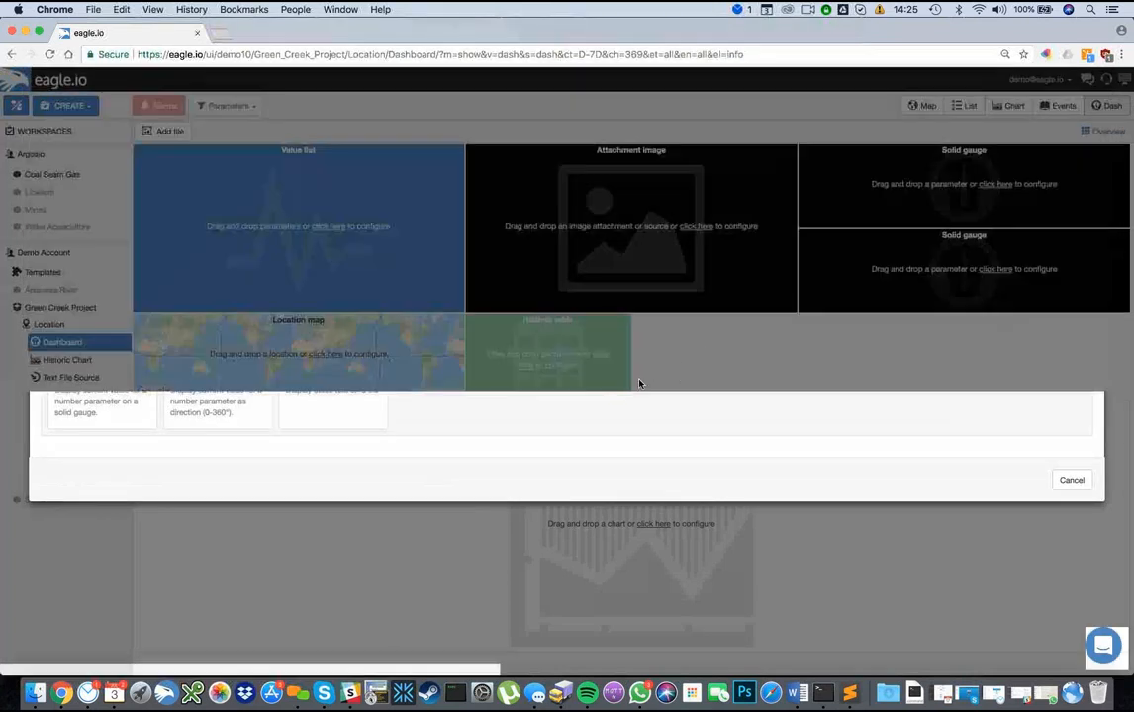
left_click_drag(696, 395, 778, 395)
left_click(160, 131)
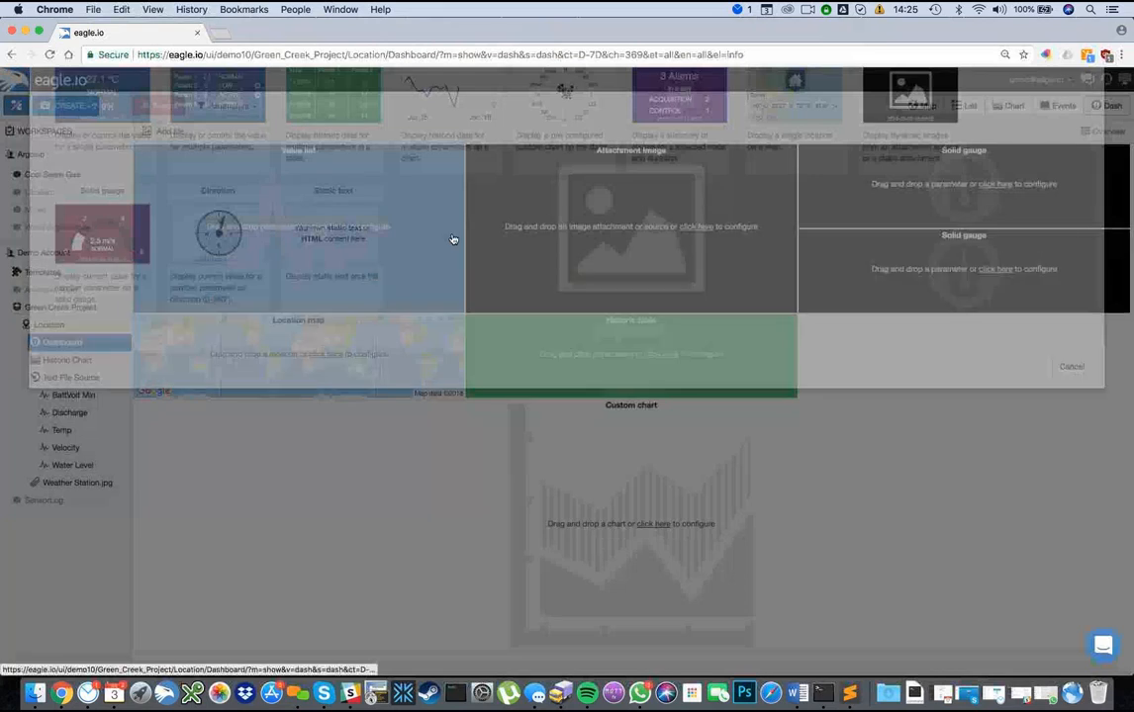
left_click(679, 209)
left_click_drag(1013, 394, 1128, 395)
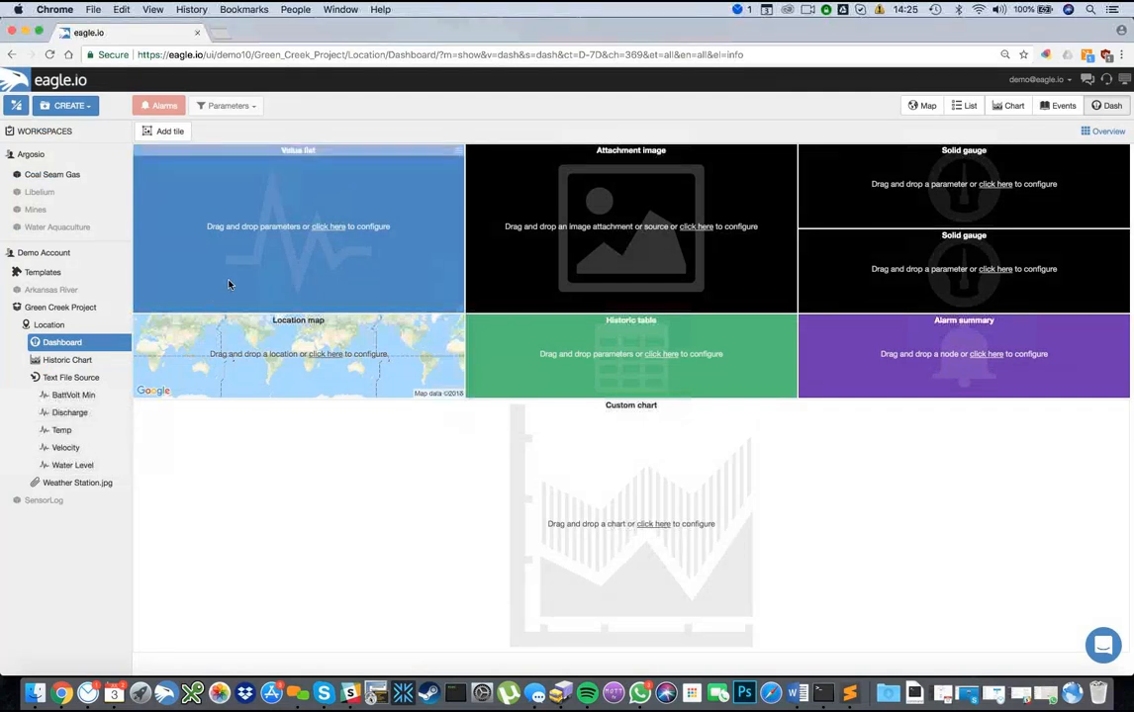
Step: Link Text File Source to the Value list, Weather Station.jpg to the Attachment image, and BattVolt Min and Temp to the upper and lower gauges
left_click_drag(113, 377, 267, 233)
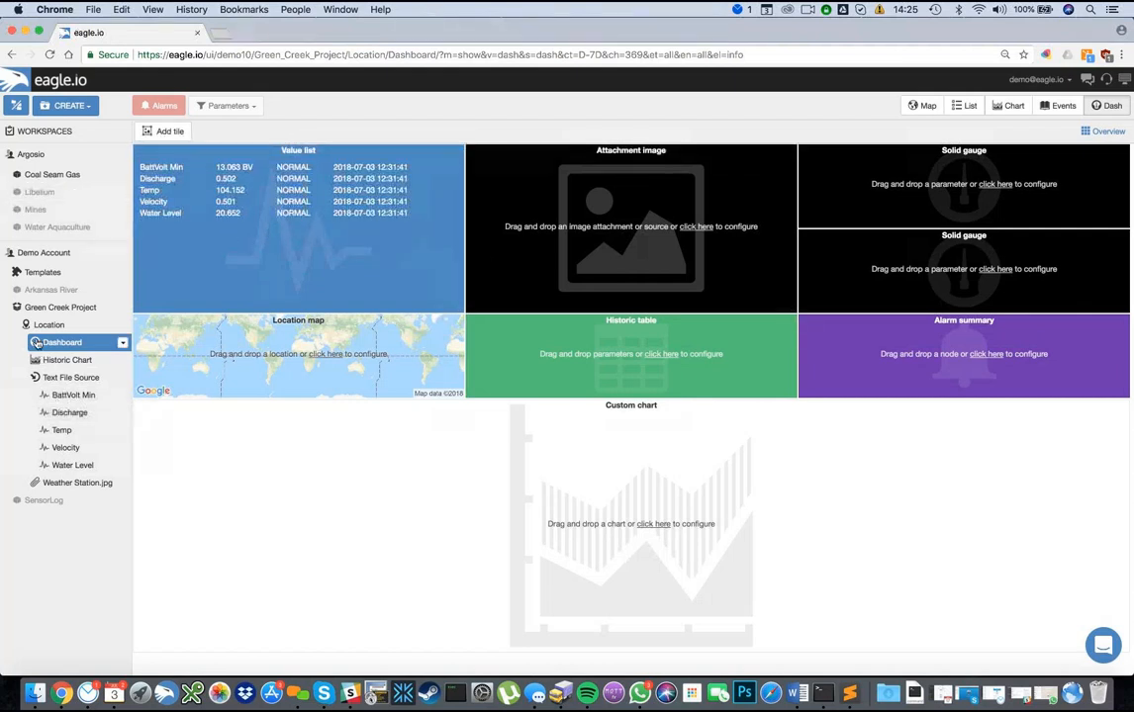
left_click_drag(70, 482, 600, 244)
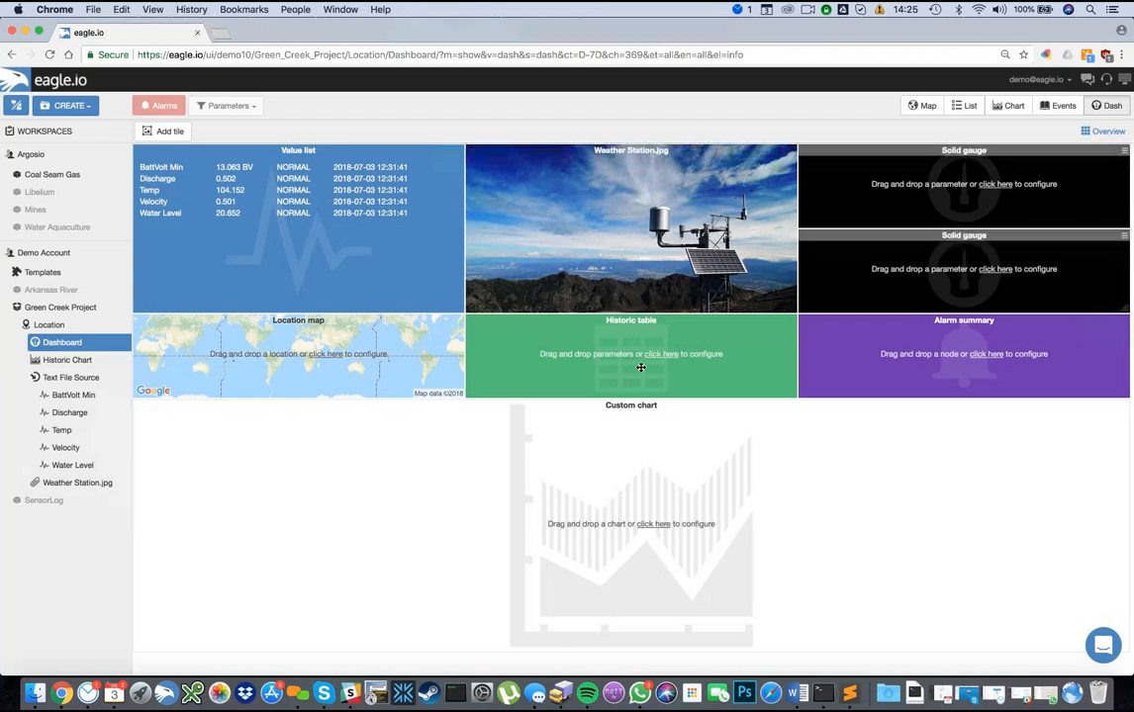
left_click_drag(73, 395, 829, 188)
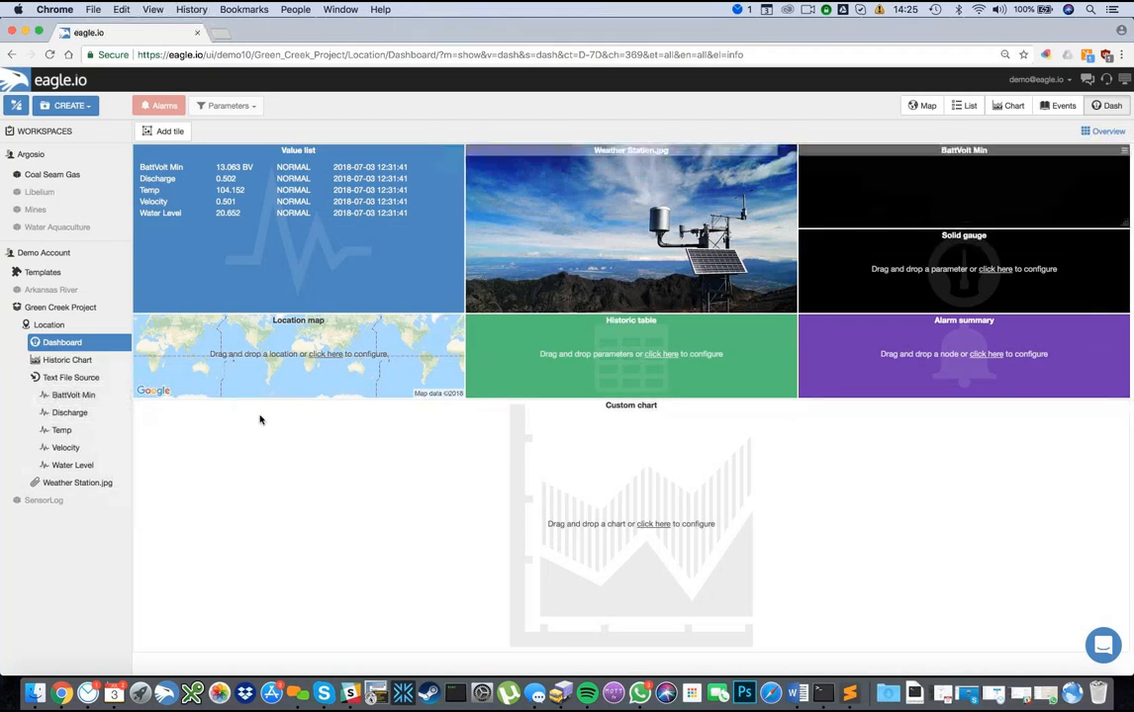
left_click_drag(61, 432, 985, 282)
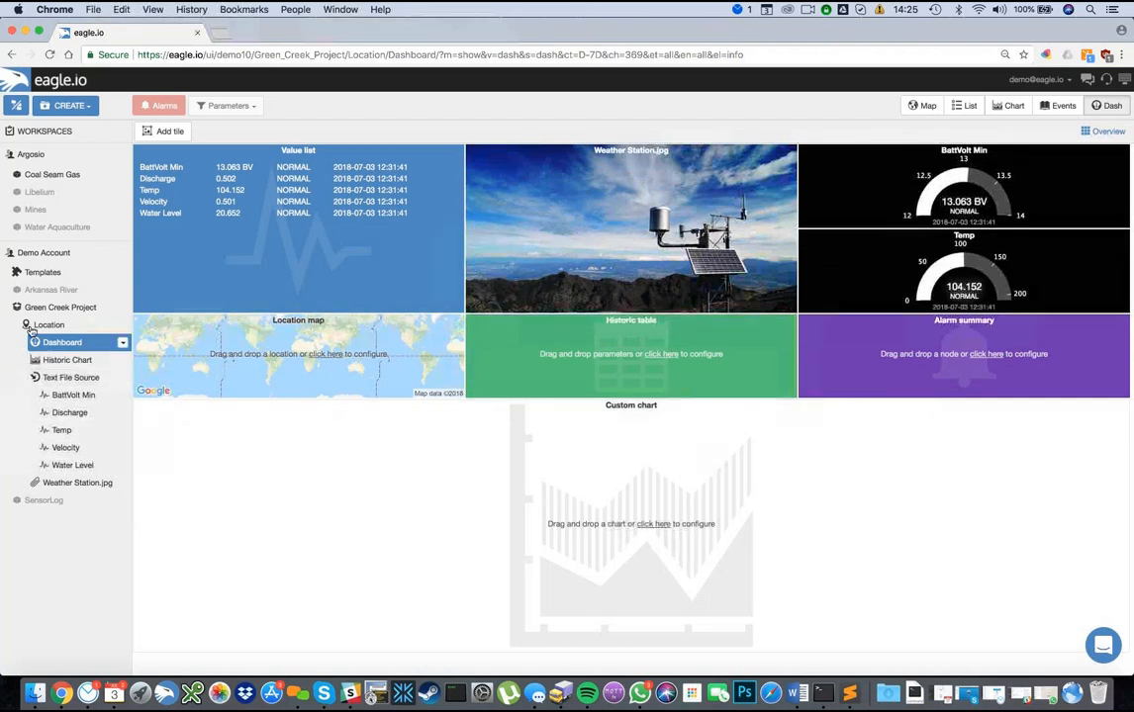
Step: Link Location to the Location map tile, and save it with the Satellite style and a higher zoom
mouse_move(27, 328)
left_mouse_down()
mouse_move(193, 305)
mouse_move(282, 331)
mouse_move(301, 351)
left_mouse_up()
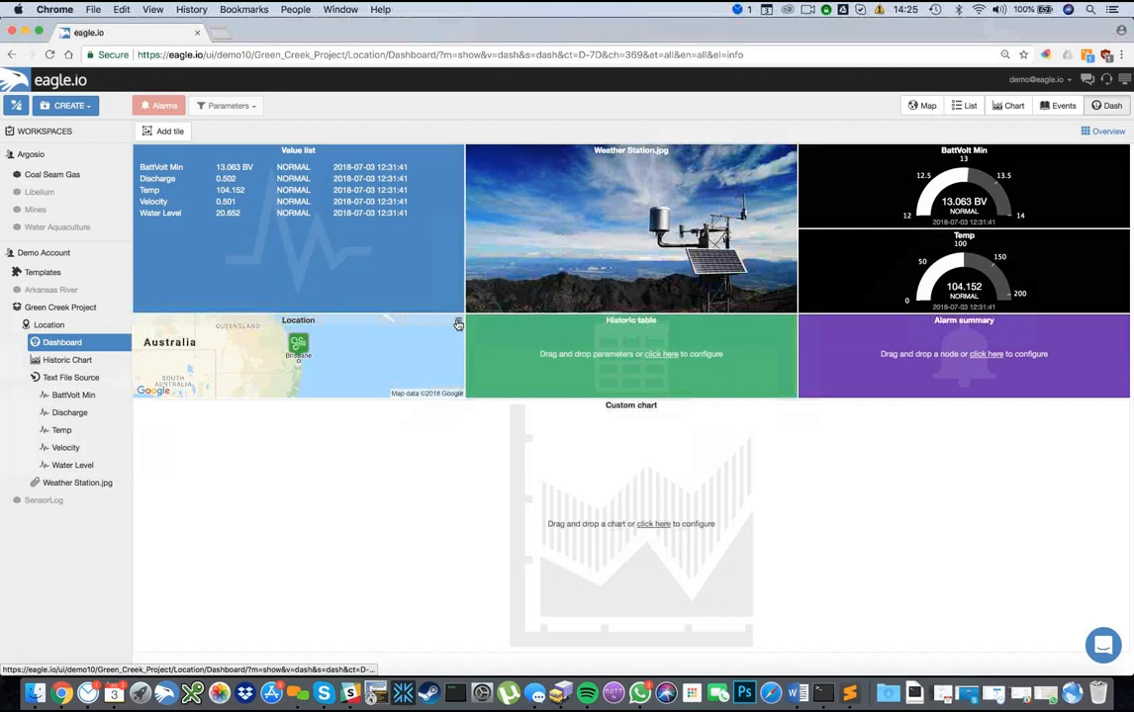
left_click(458, 321)
left_click(428, 389)
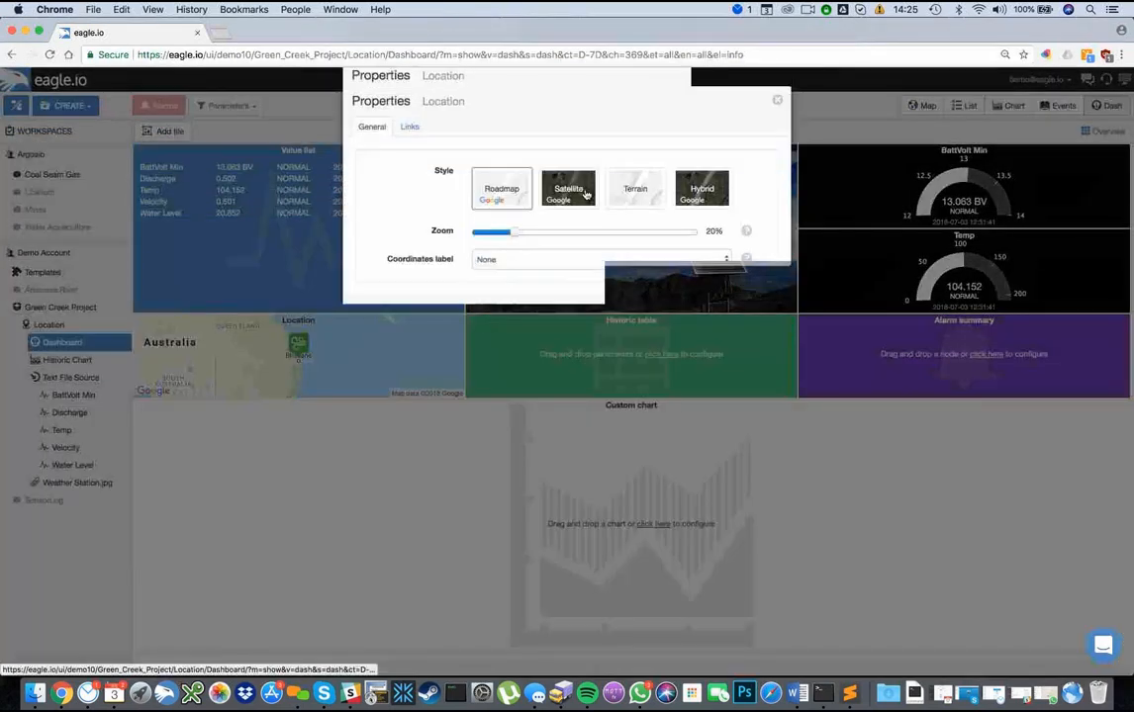
left_click(585, 194)
left_click(644, 232)
left_click(718, 317)
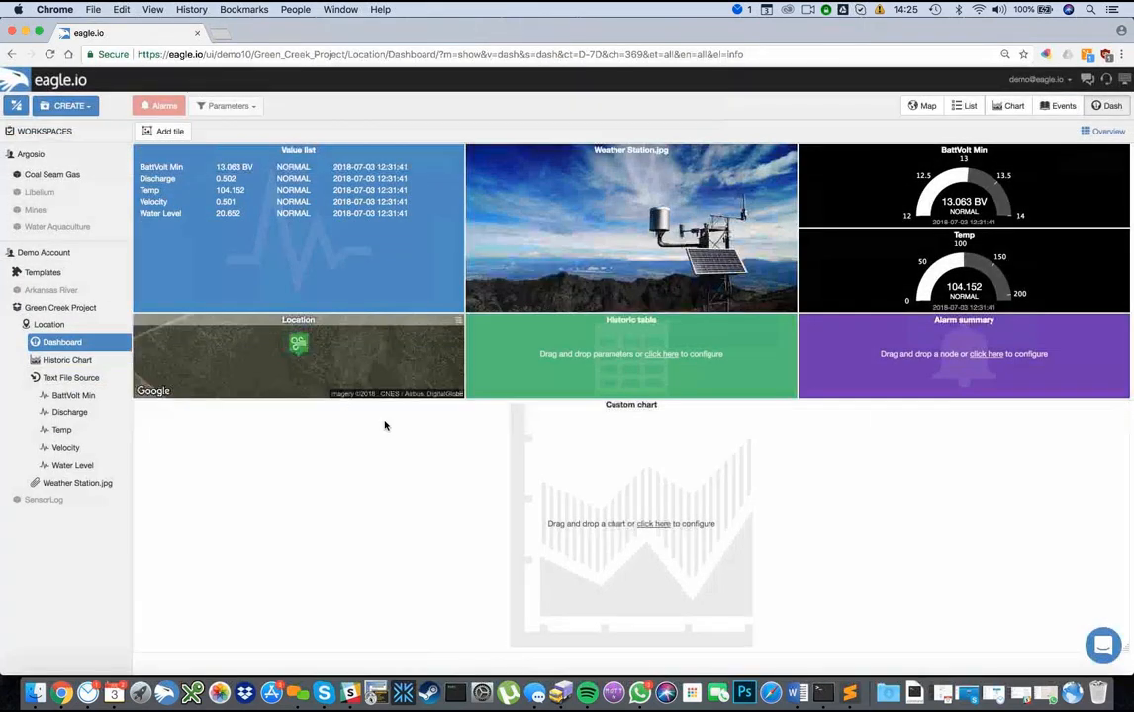
Step: Link the Water Level parameter to the Historic table tile and look through its rows
left_click_drag(73, 465, 625, 370)
scroll(782, 366, "down", 3)
scroll(782, 366, "up", 5)
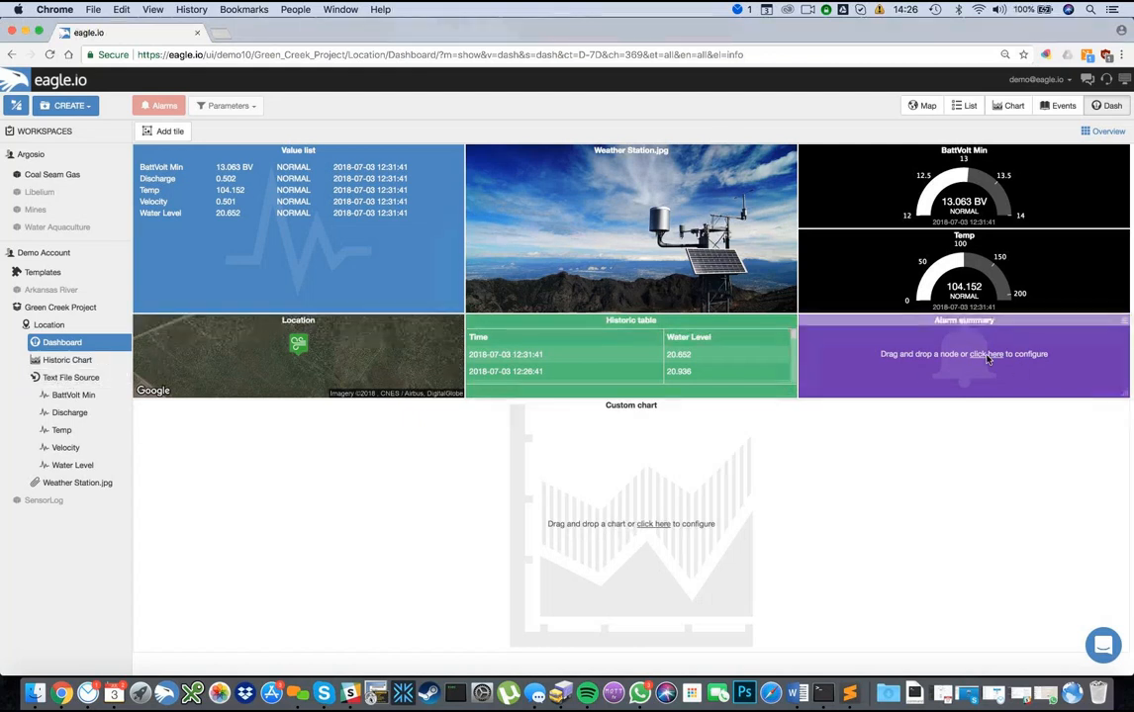
Step: Link BattVolt Min to the Alarm summary tile and review the tile's style and period properties
left_click_drag(65, 401, 857, 316)
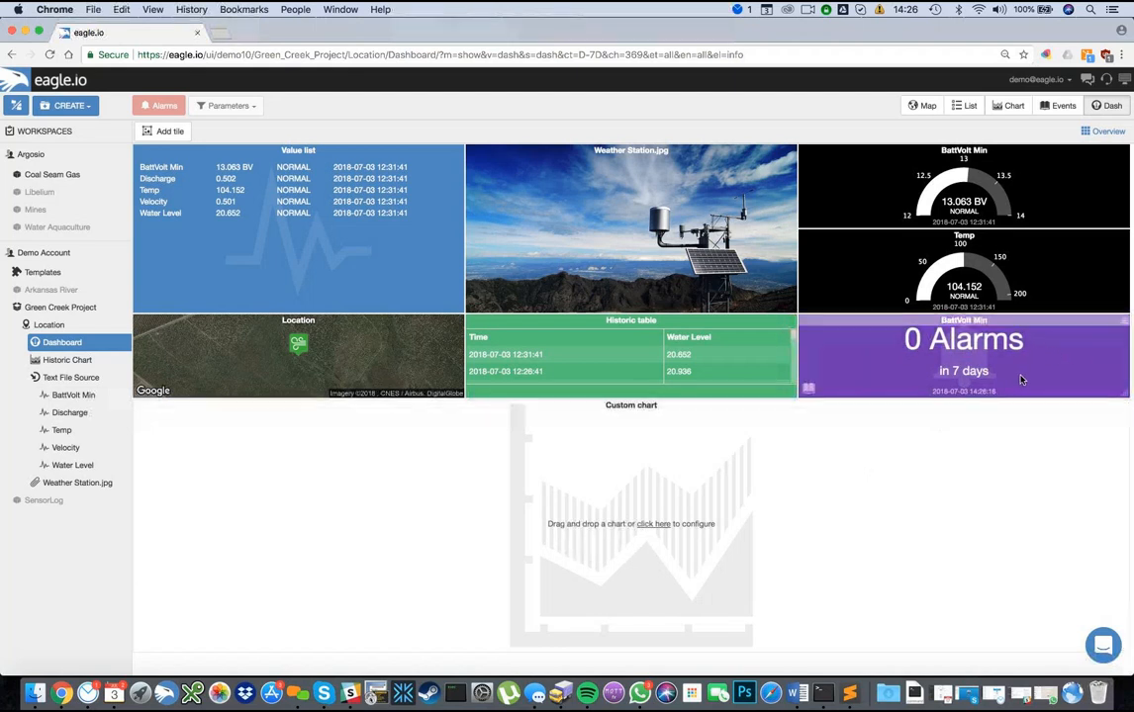
left_click(1125, 326)
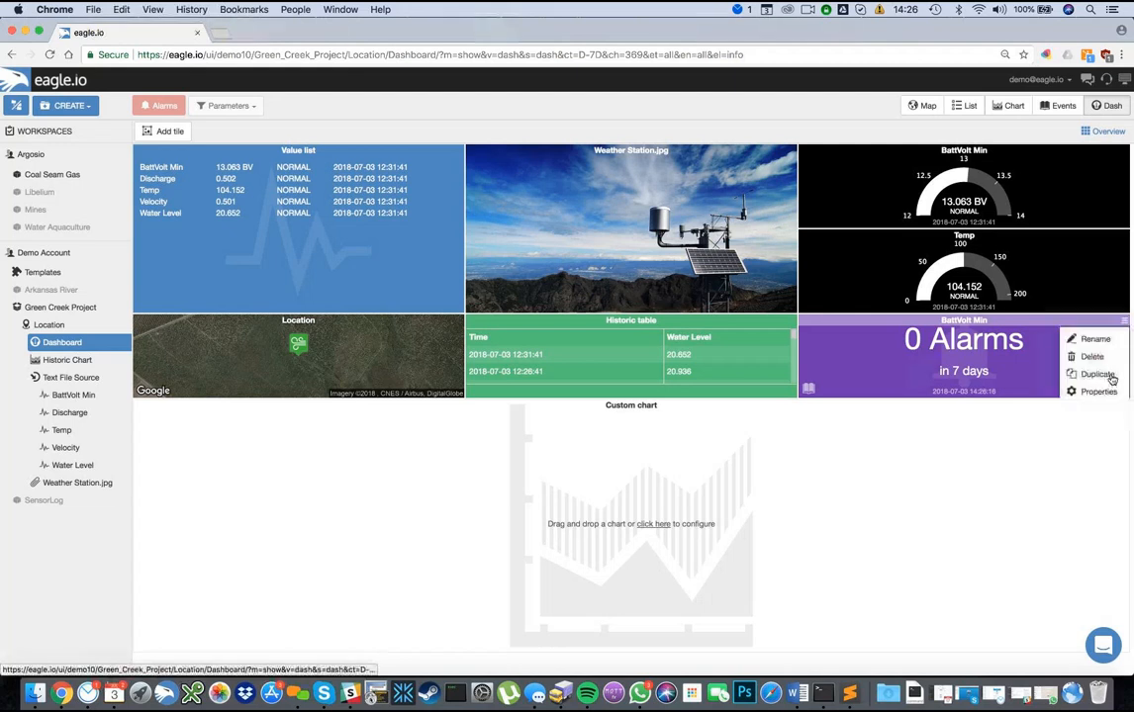
left_click(1094, 393)
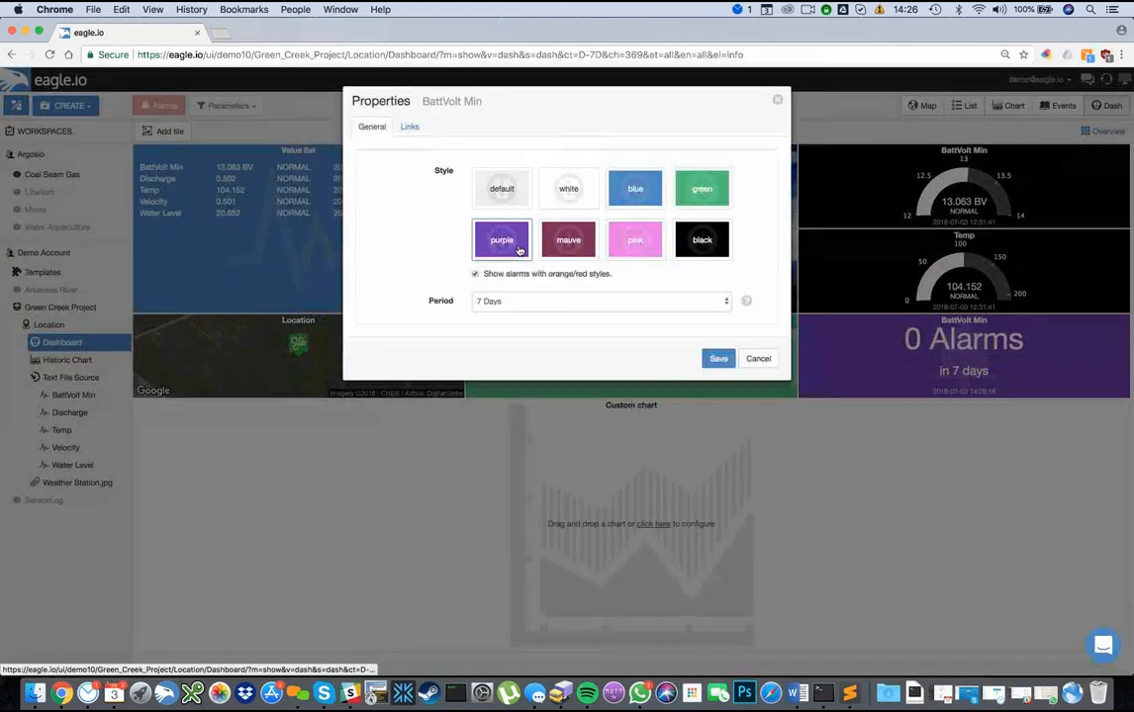
left_click(777, 101)
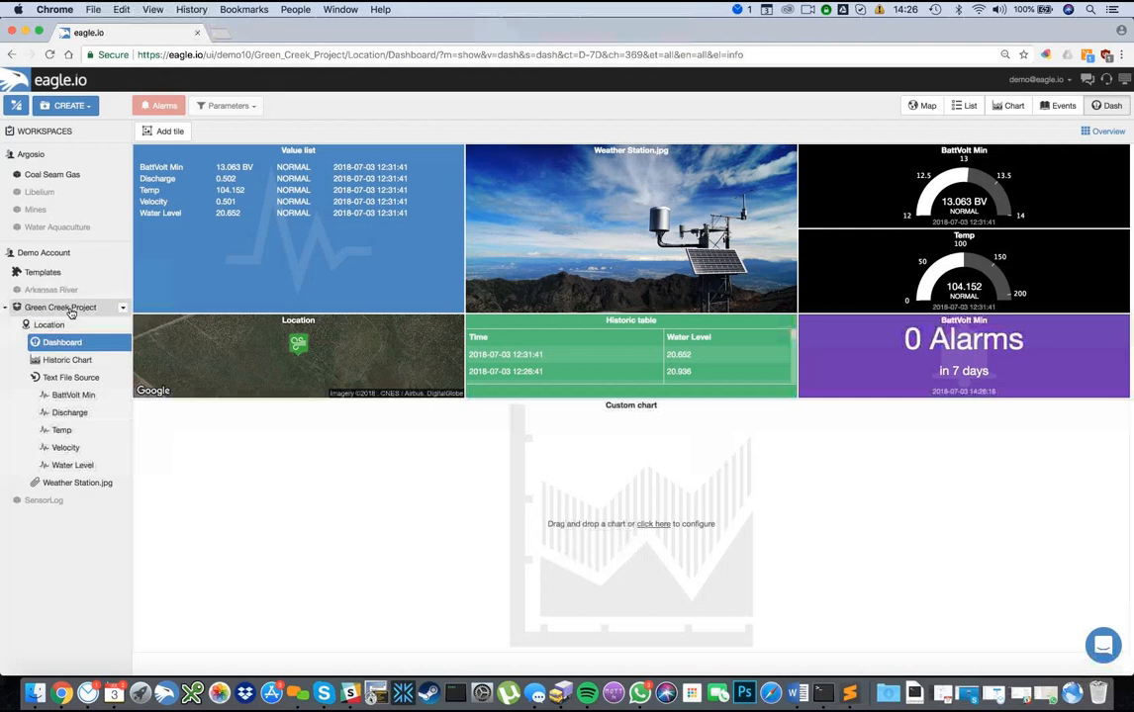
Step: Link Historic Chart to the Custom chart tile, try zooming into its recent data, and review the tile's link properties
left_click_drag(61, 360, 538, 465)
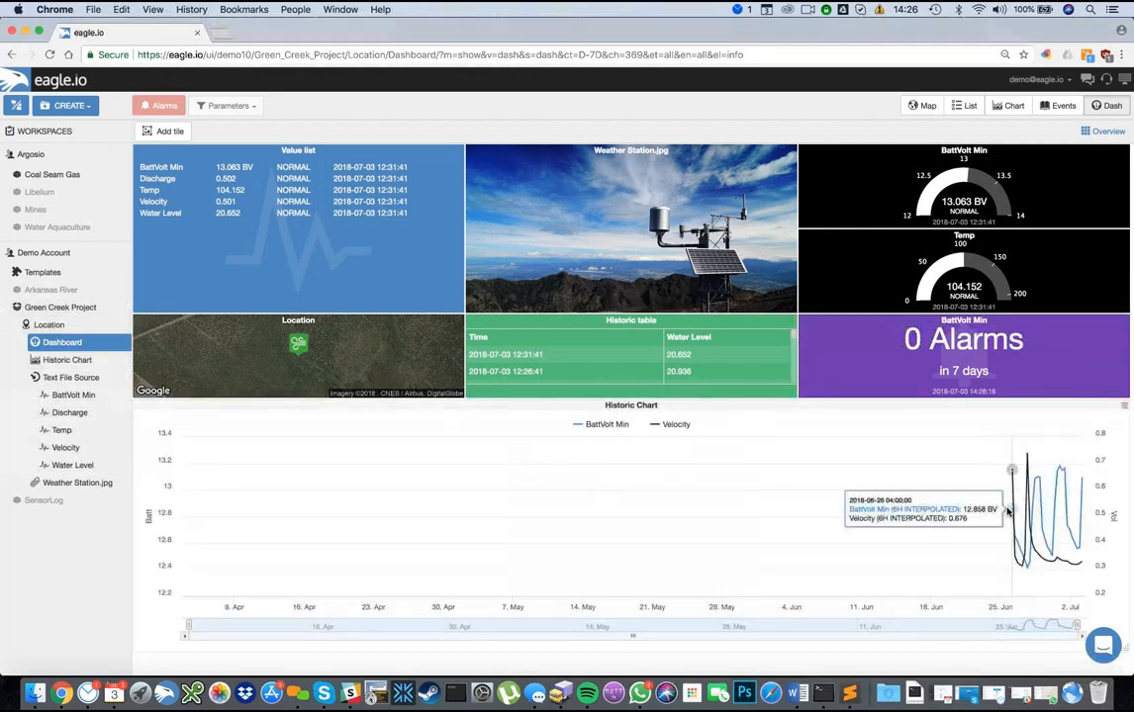
left_click_drag(1004, 508, 1078, 479)
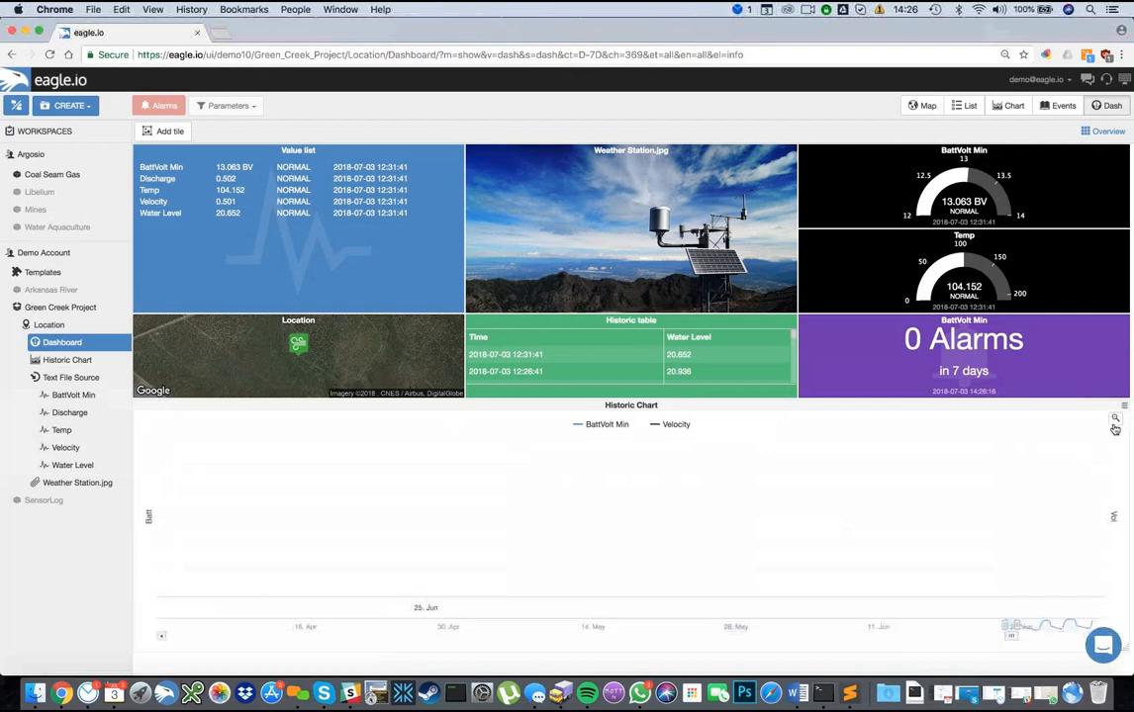
left_click(1125, 409)
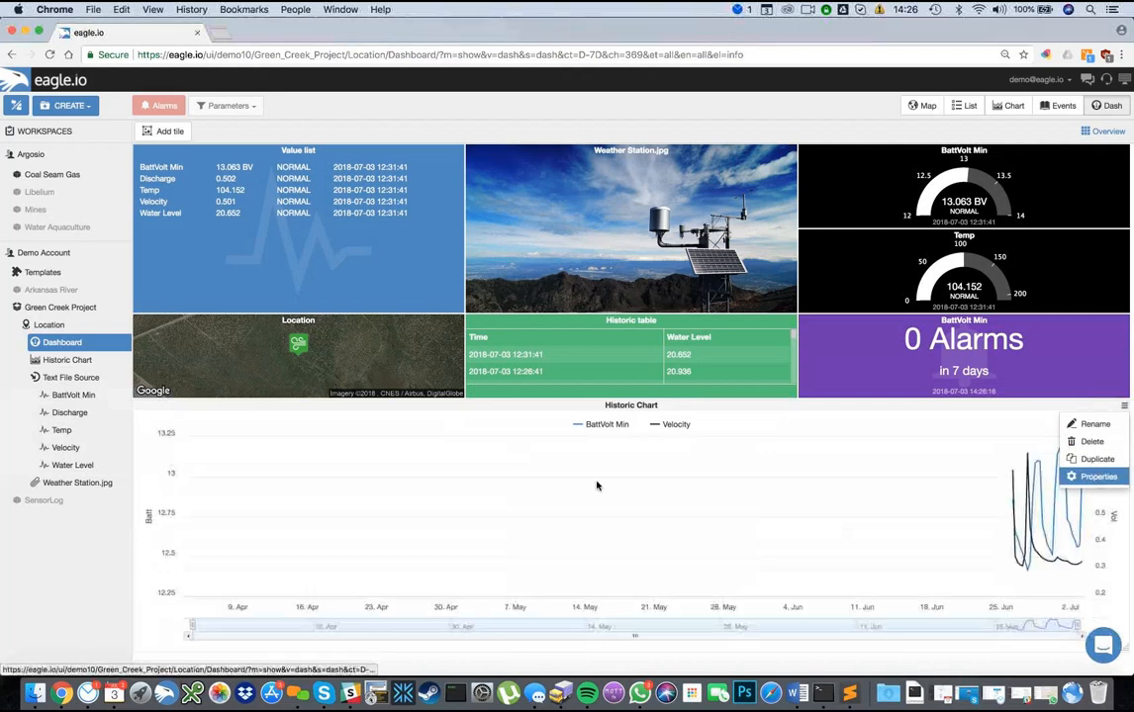
left_click(1096, 477)
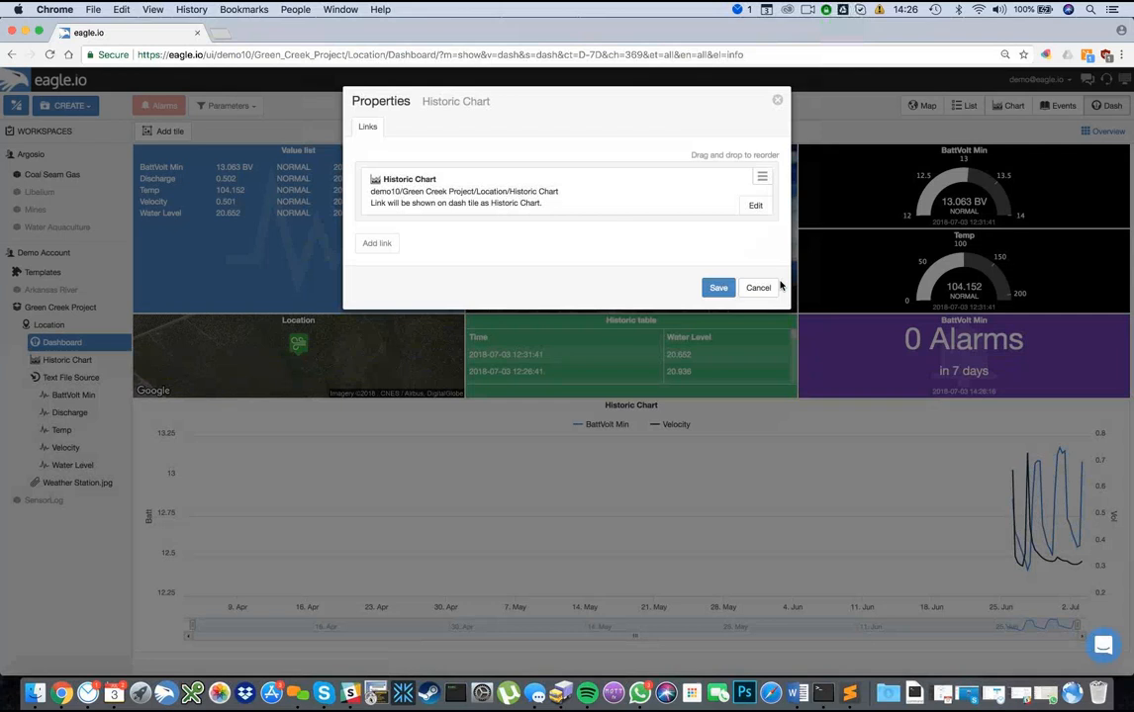
left_click(758, 288)
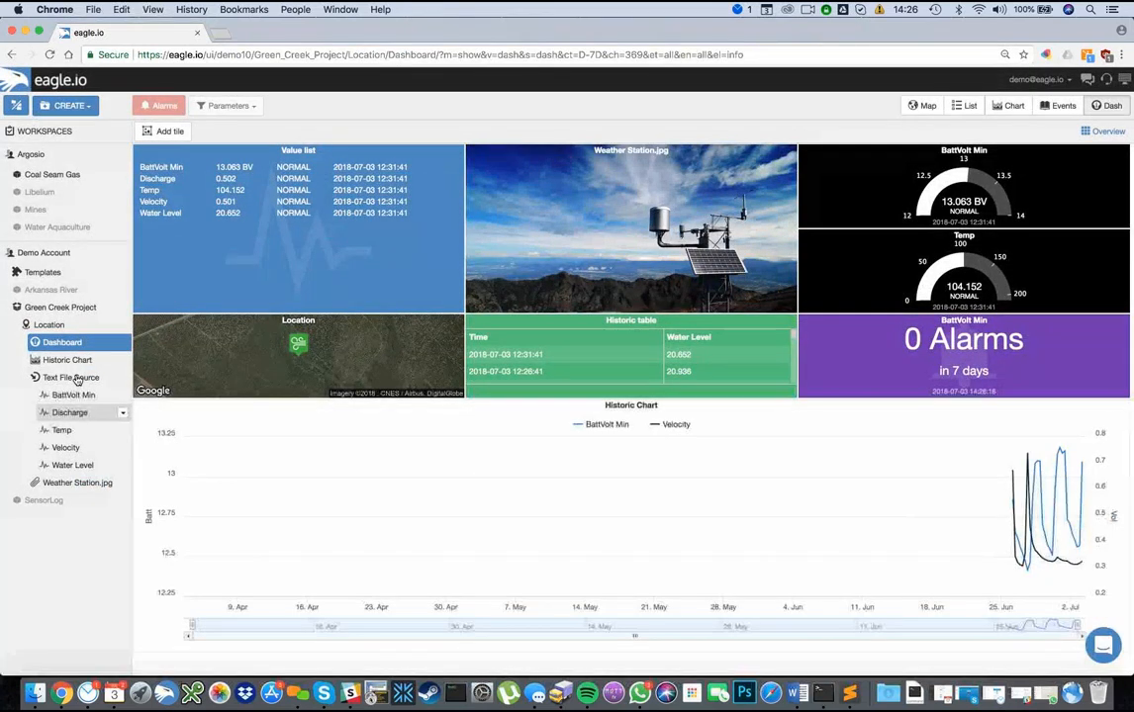
Step: Set the Historic Chart's start range to 7 Days ago and save its properties
right_click(115, 373)
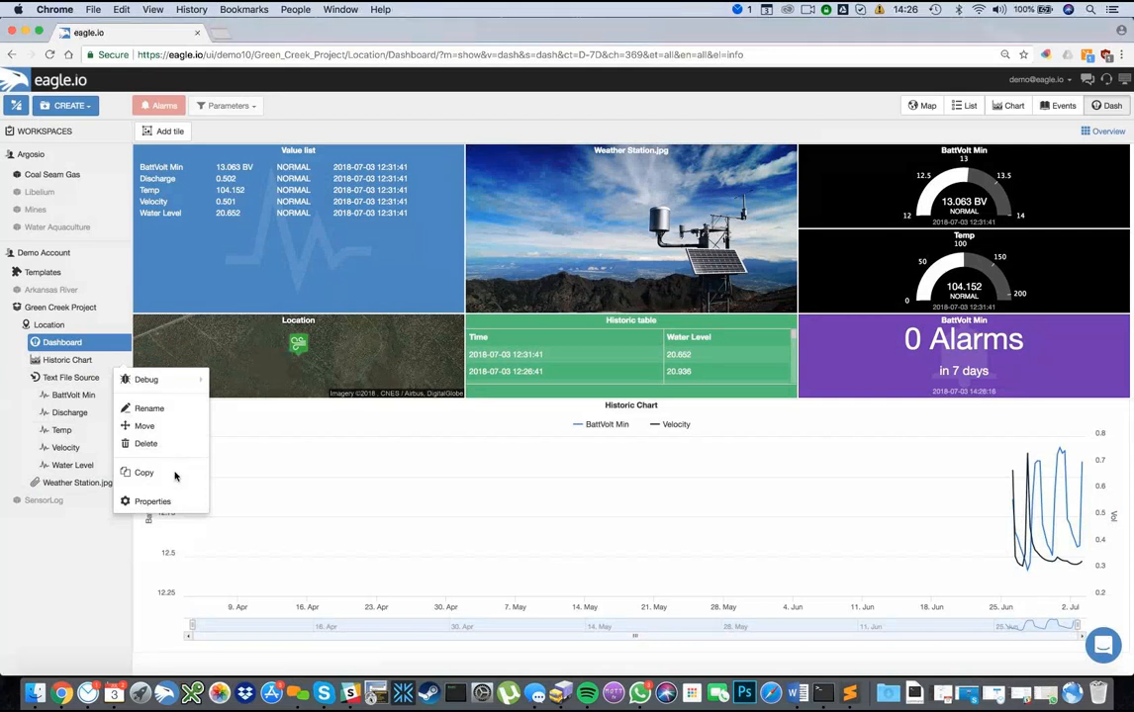
left_click(114, 362)
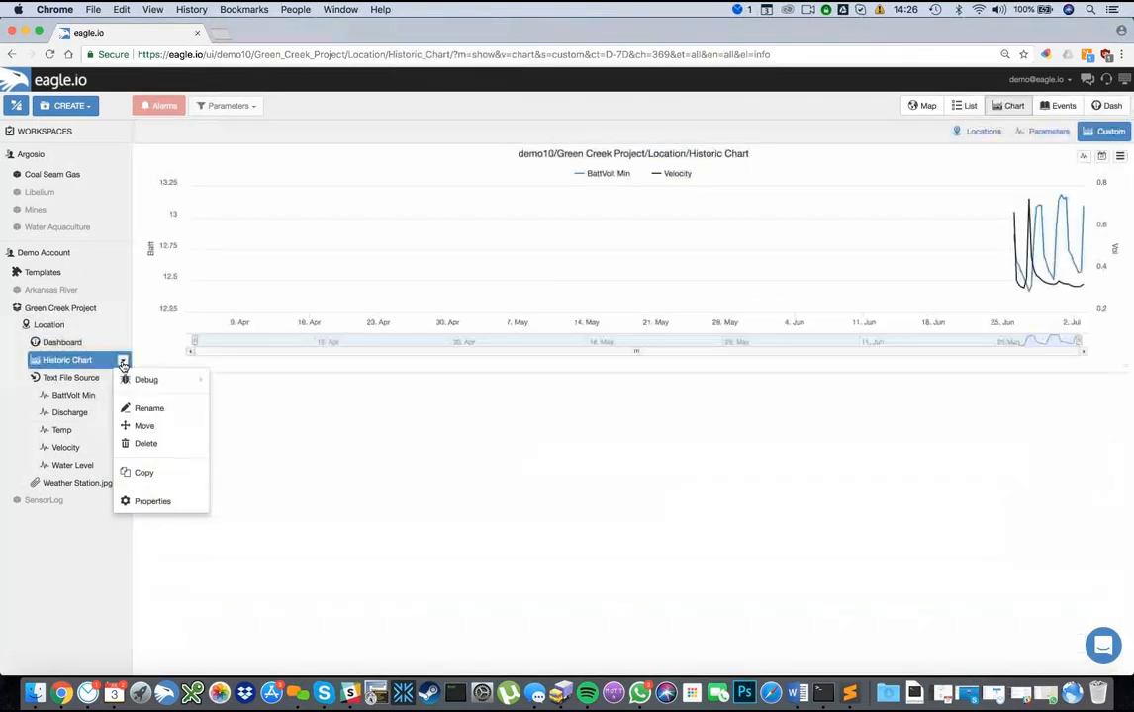
left_click(152, 502)
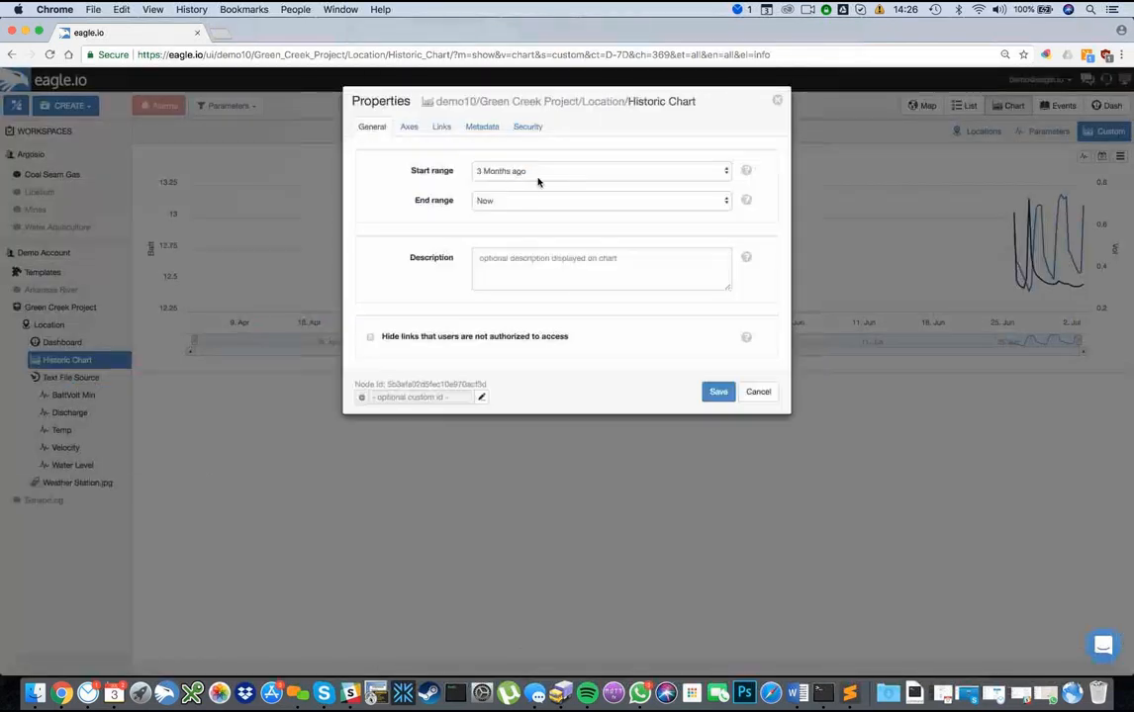
left_click(536, 178)
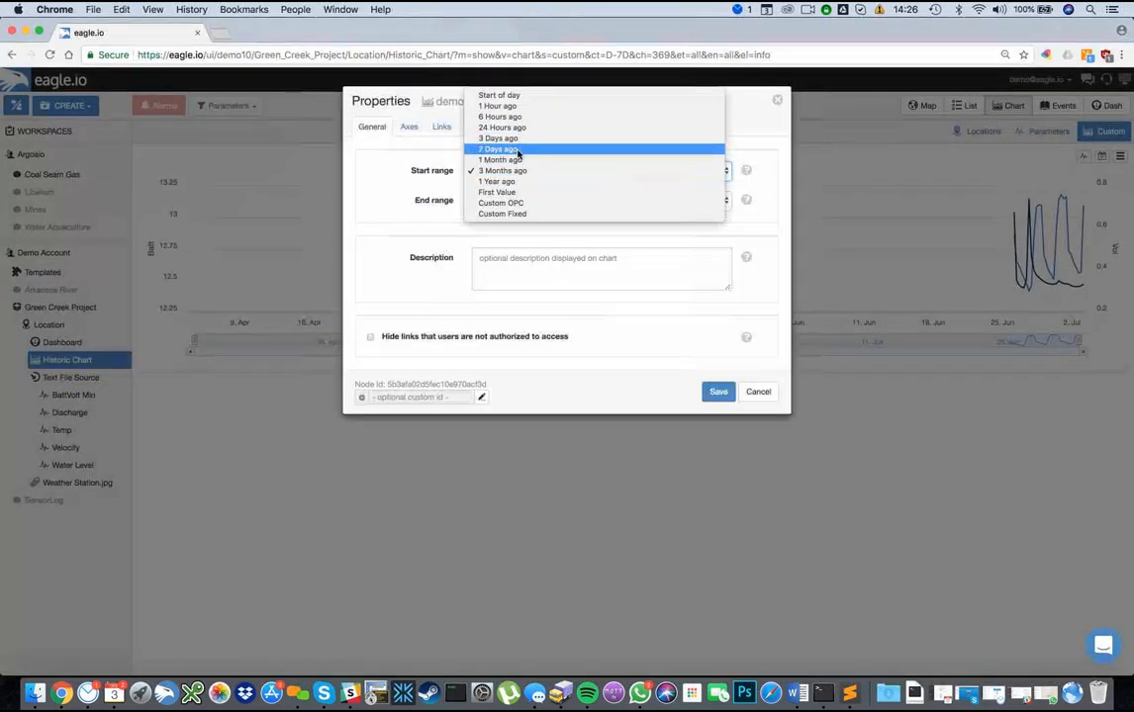
left_click(516, 150)
left_click(719, 392)
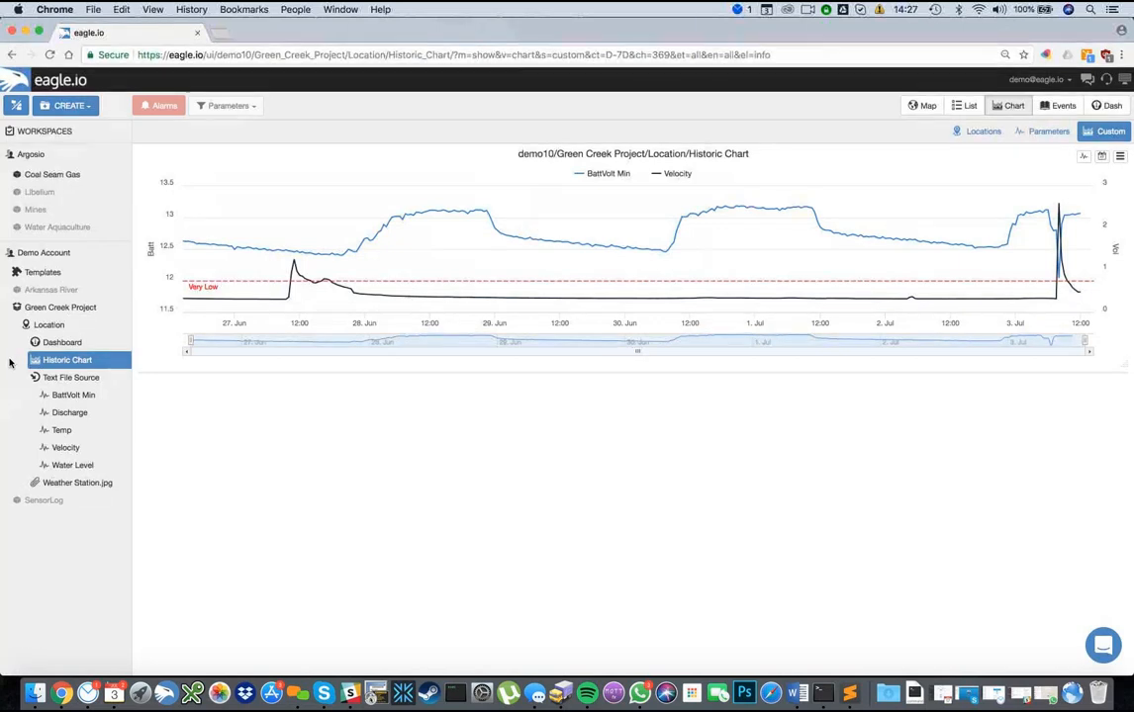
Step: Show the Arkansas River workspace on the map and examine the surface water temperature overlay on the Great Lakes
left_click(921, 105)
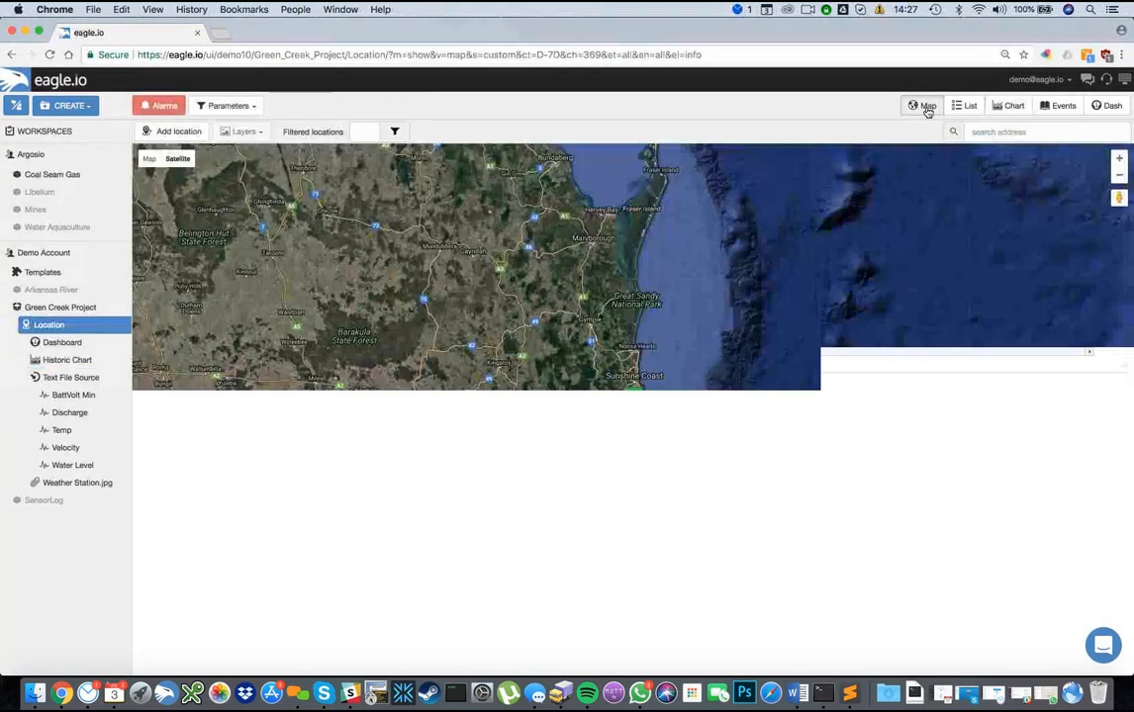
left_click(46, 292)
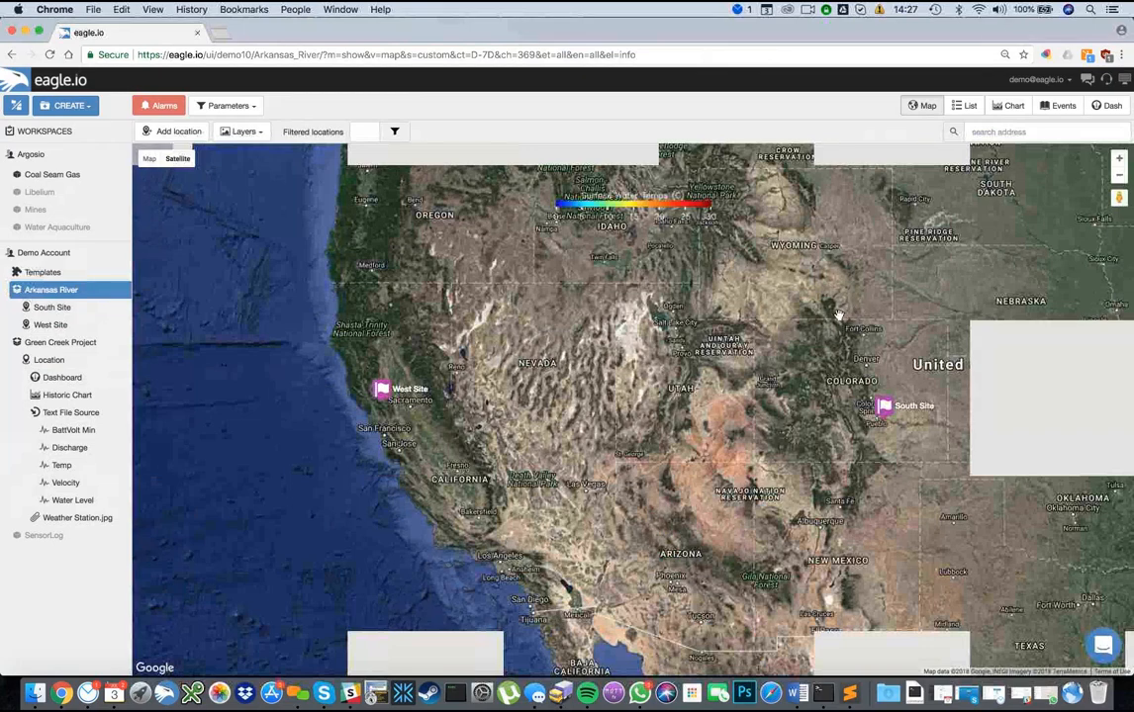
left_click_drag(595, 410, 376, 470)
left_click_drag(600, 408, 394, 502)
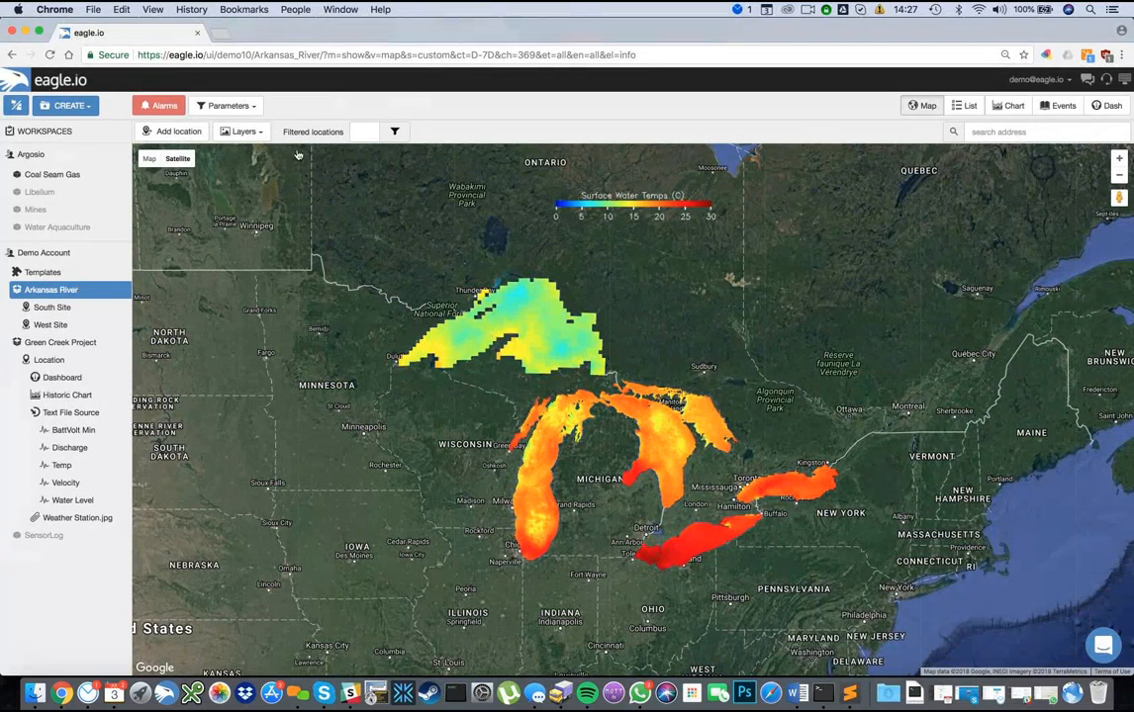
Step: Hide Layer 1 and show it again, and survey the overlay together with South Site and West Site
left_click(247, 132)
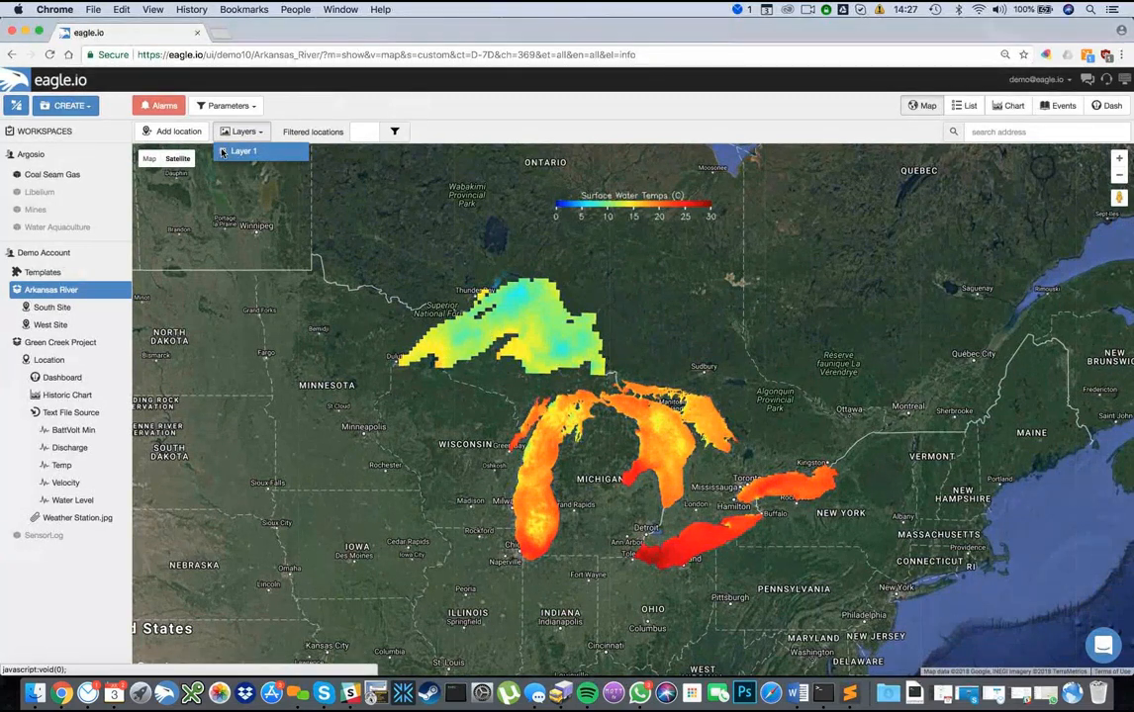
left_click(223, 151)
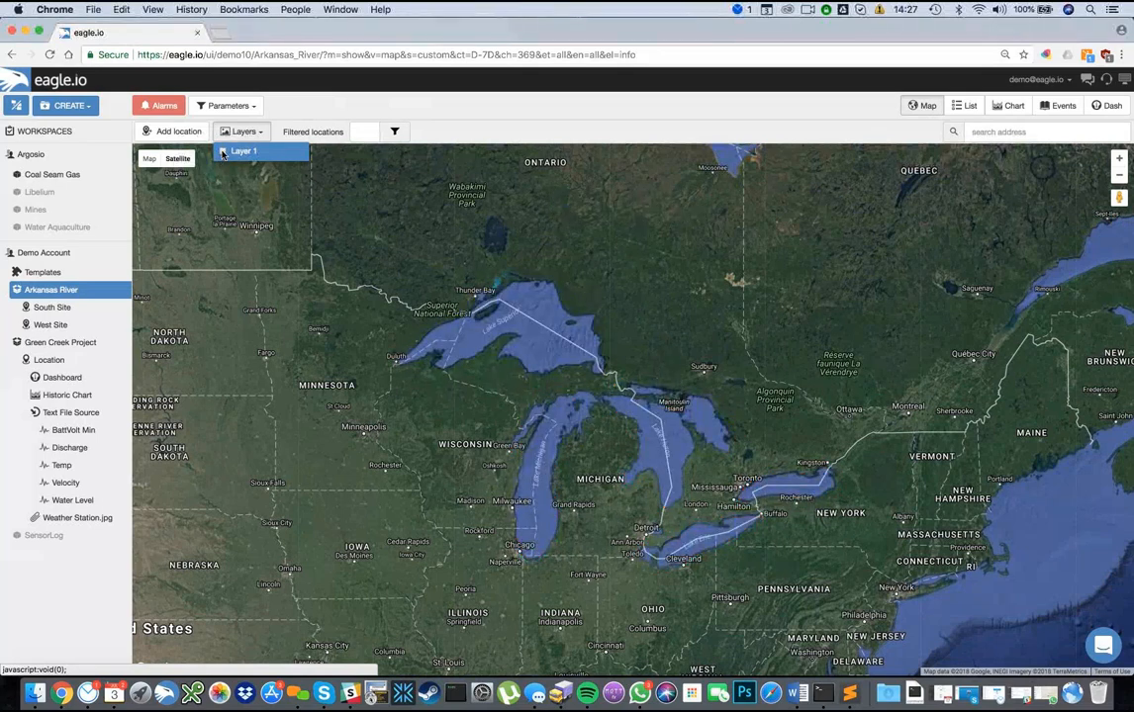
left_click(223, 152)
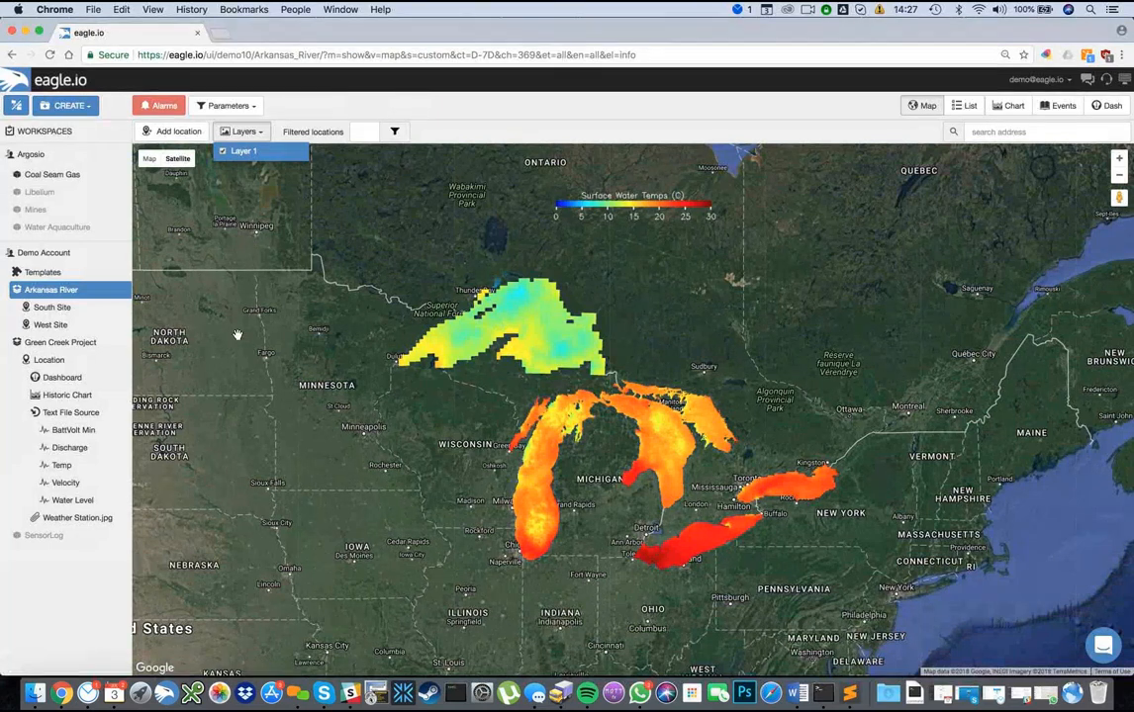
left_click_drag(349, 415, 615, 358)
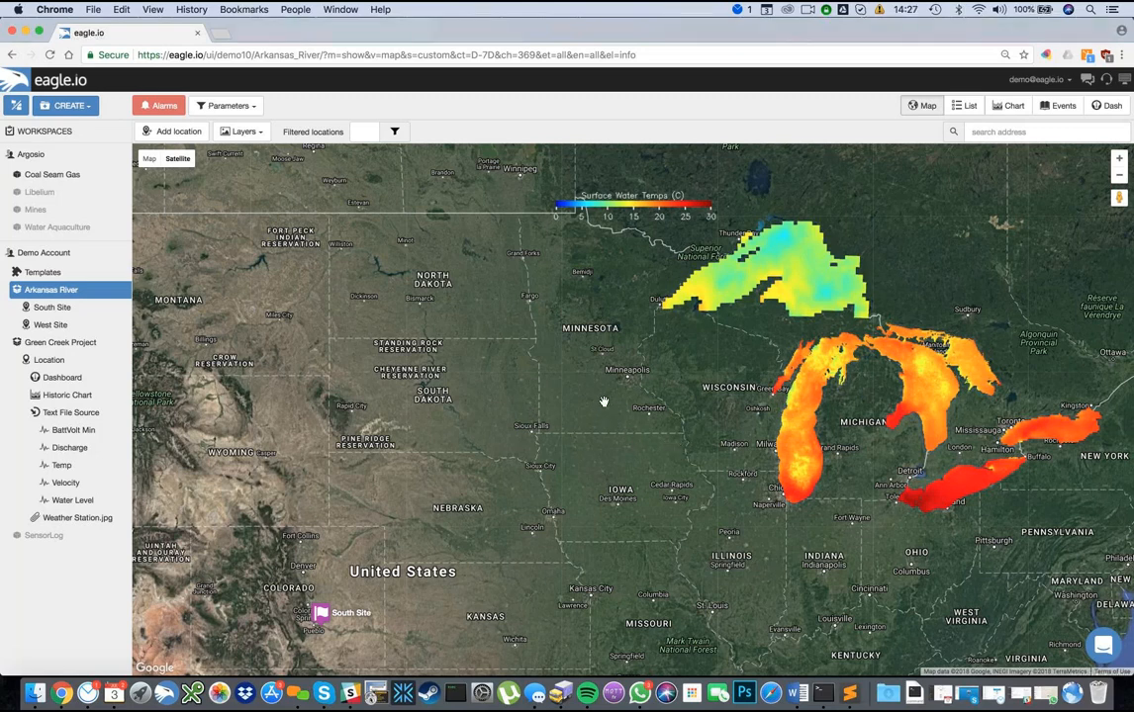
left_click_drag(630, 384, 698, 356)
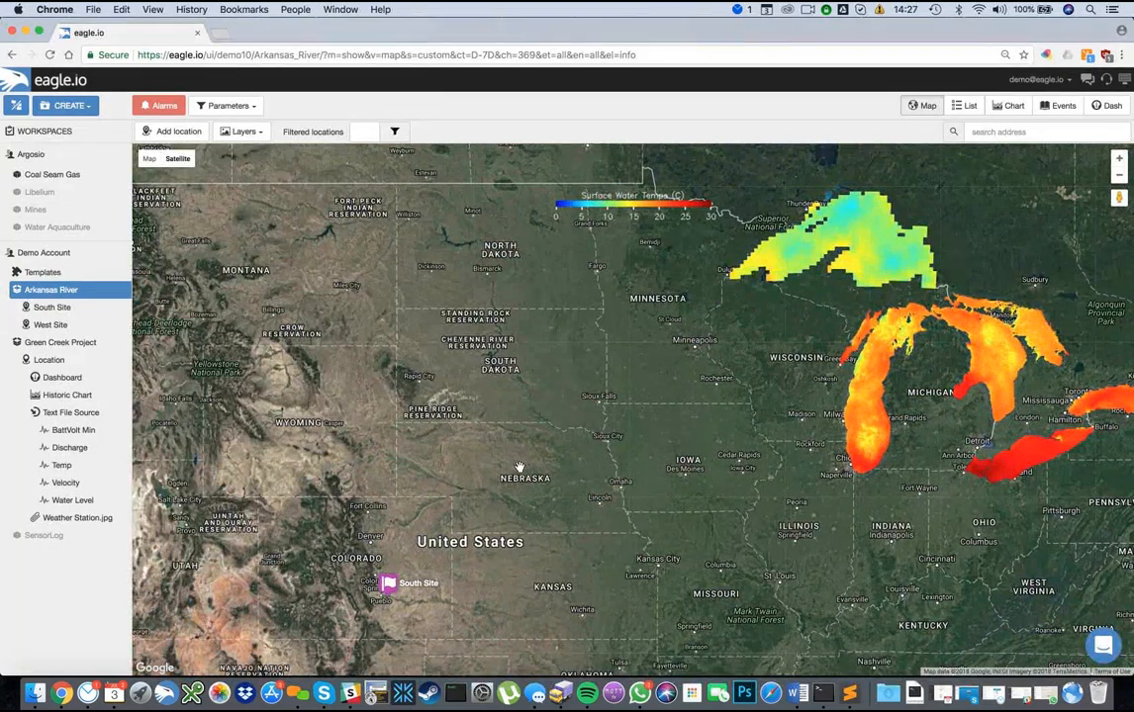
scroll(519, 467, "down", 2)
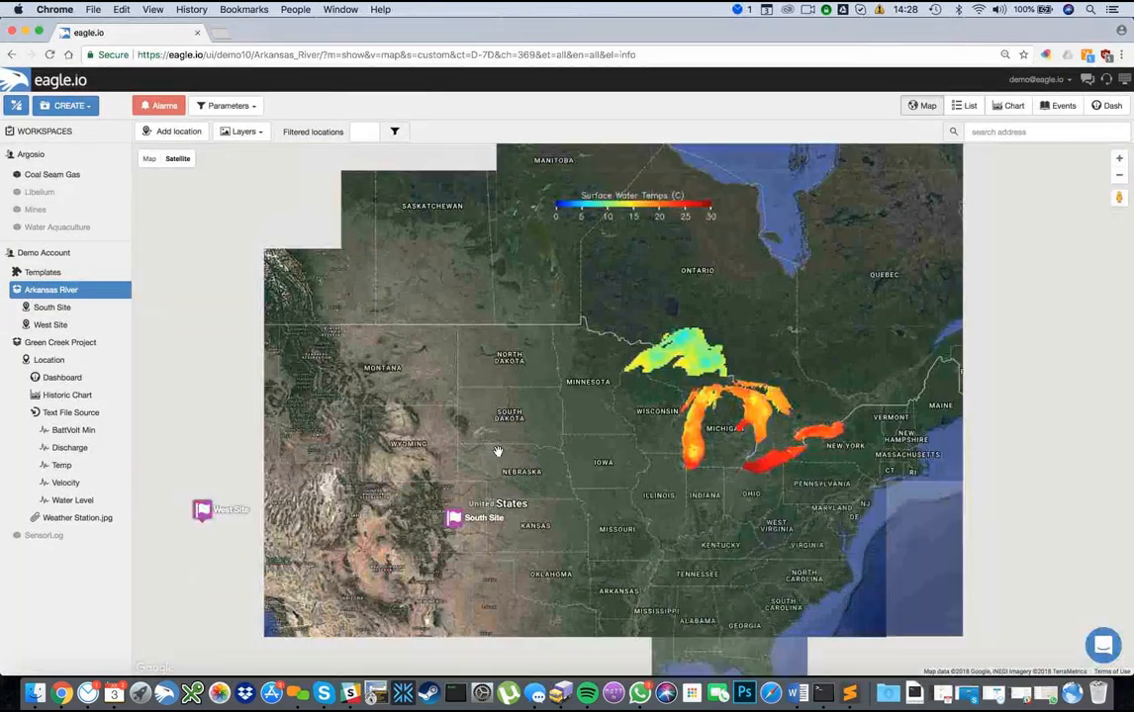
left_click_drag(783, 468, 805, 450)
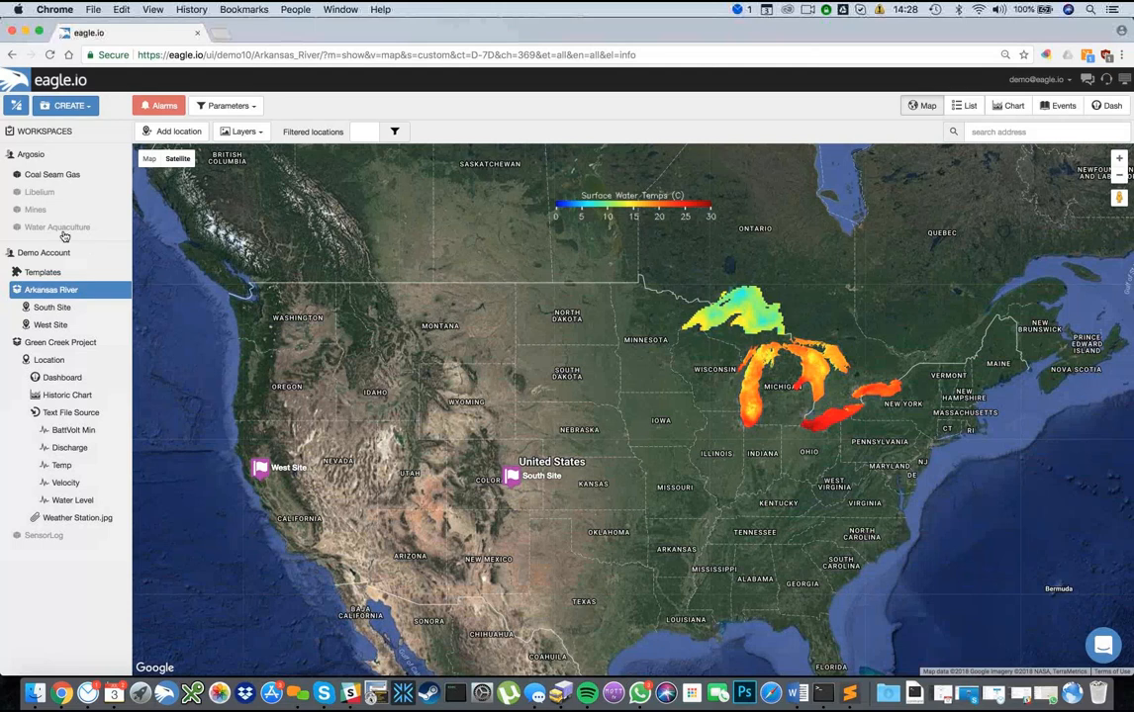
Step: Filter the Coal Seam Gas workspace by the BattVolt Min parameter on the map and view its ponds as a list
left_click(45, 175)
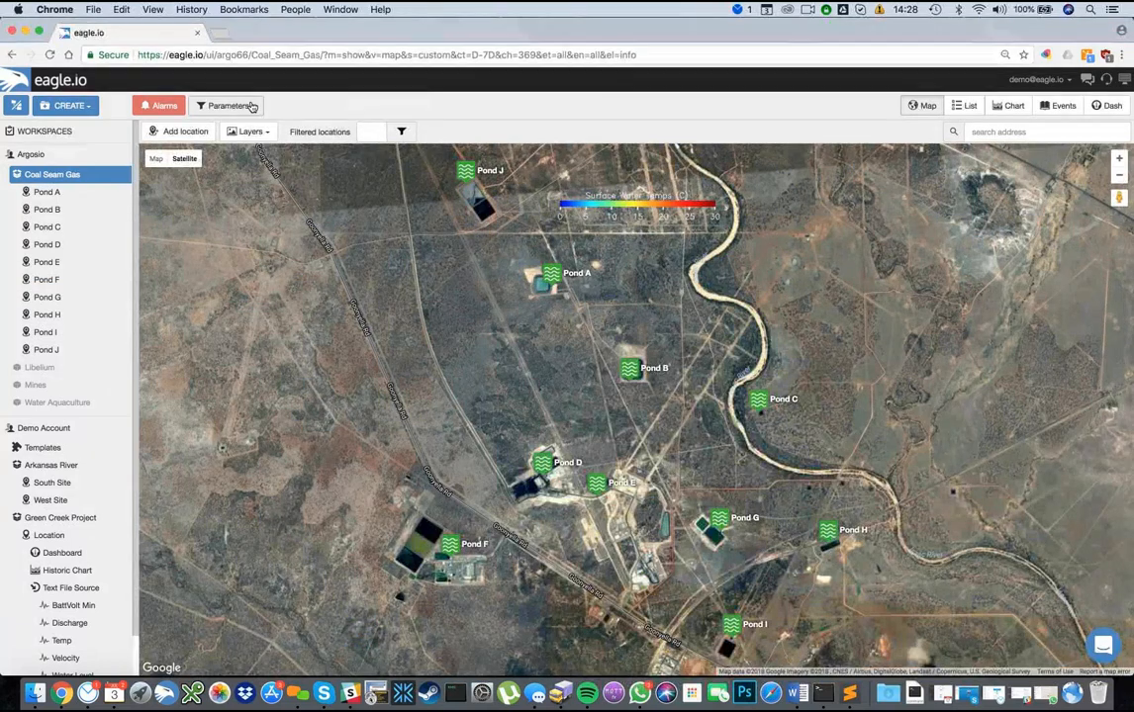
left_click(251, 106)
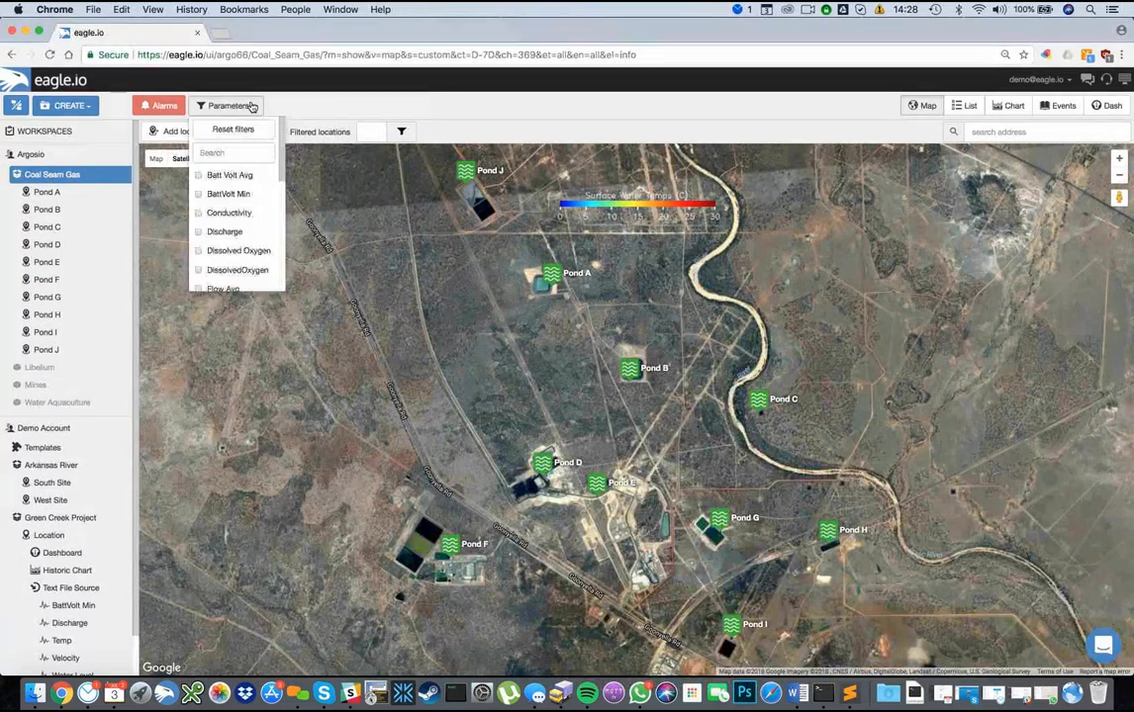
left_click(199, 195)
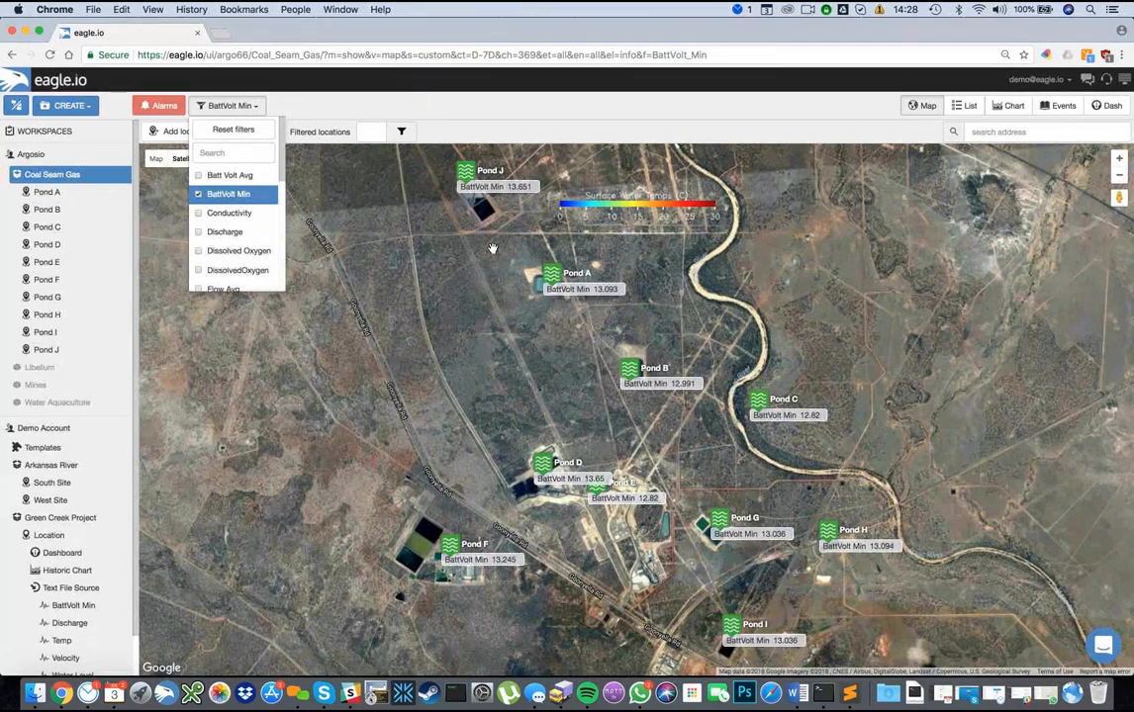
left_click(969, 106)
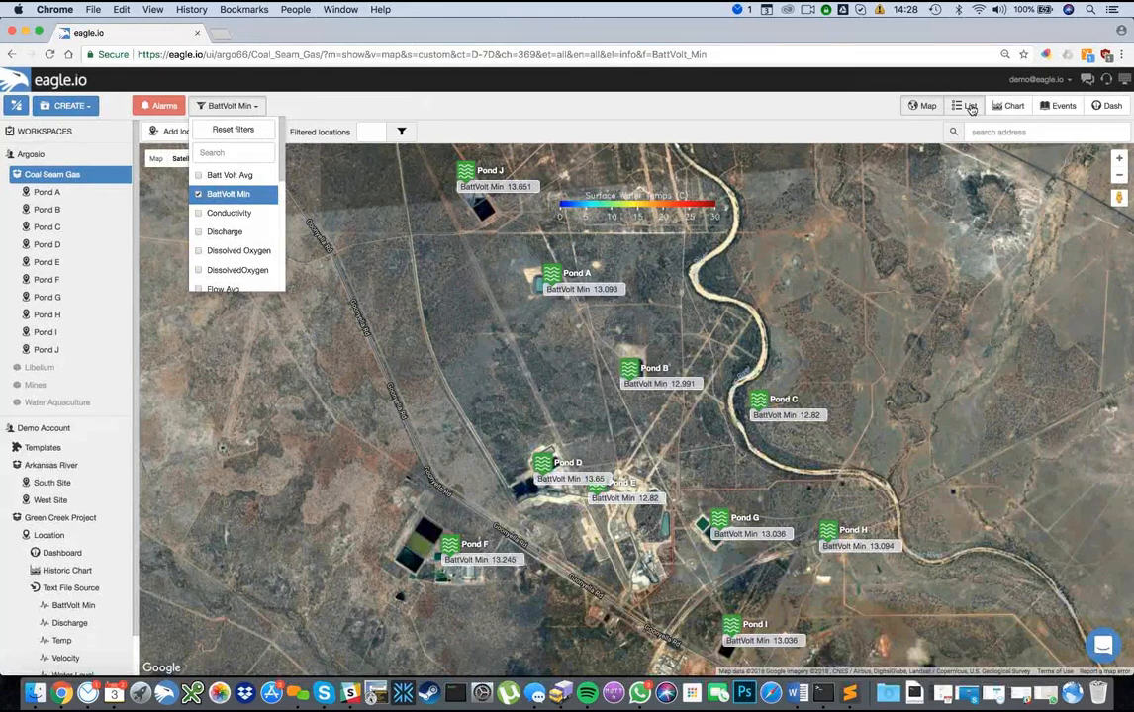
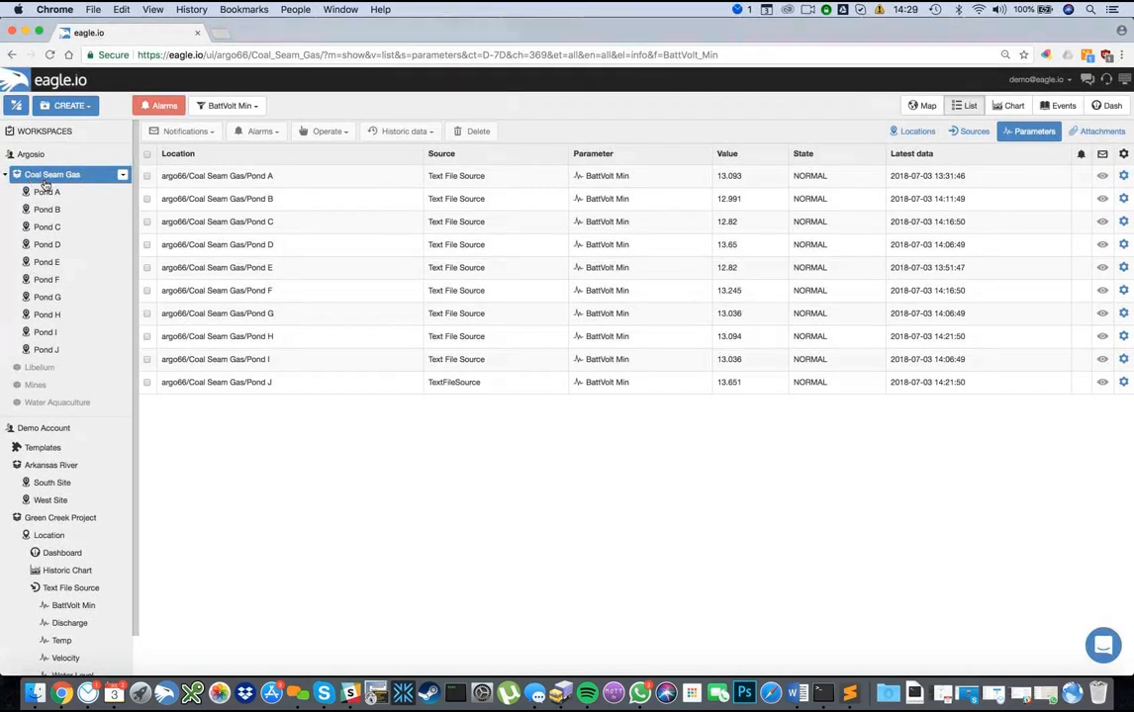
Step: Create a Number Process parameter under Text File Source, review its processing code settings, and close its properties without saving
scroll(30, 457, "down", 1)
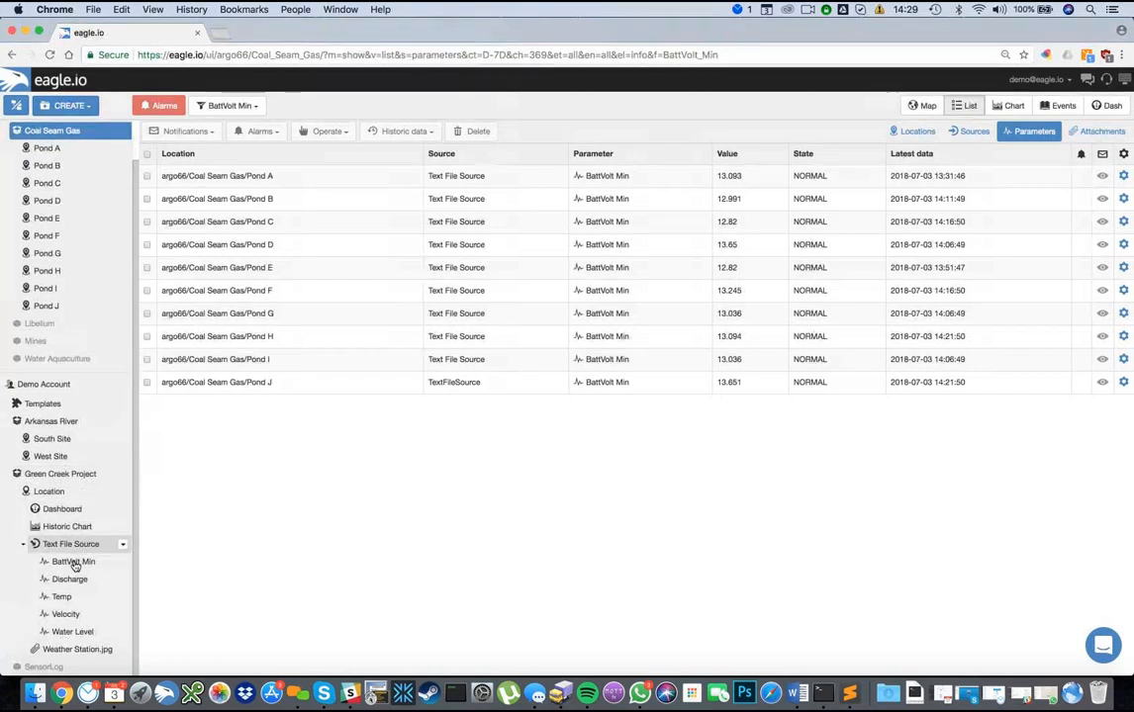
right_click(79, 548)
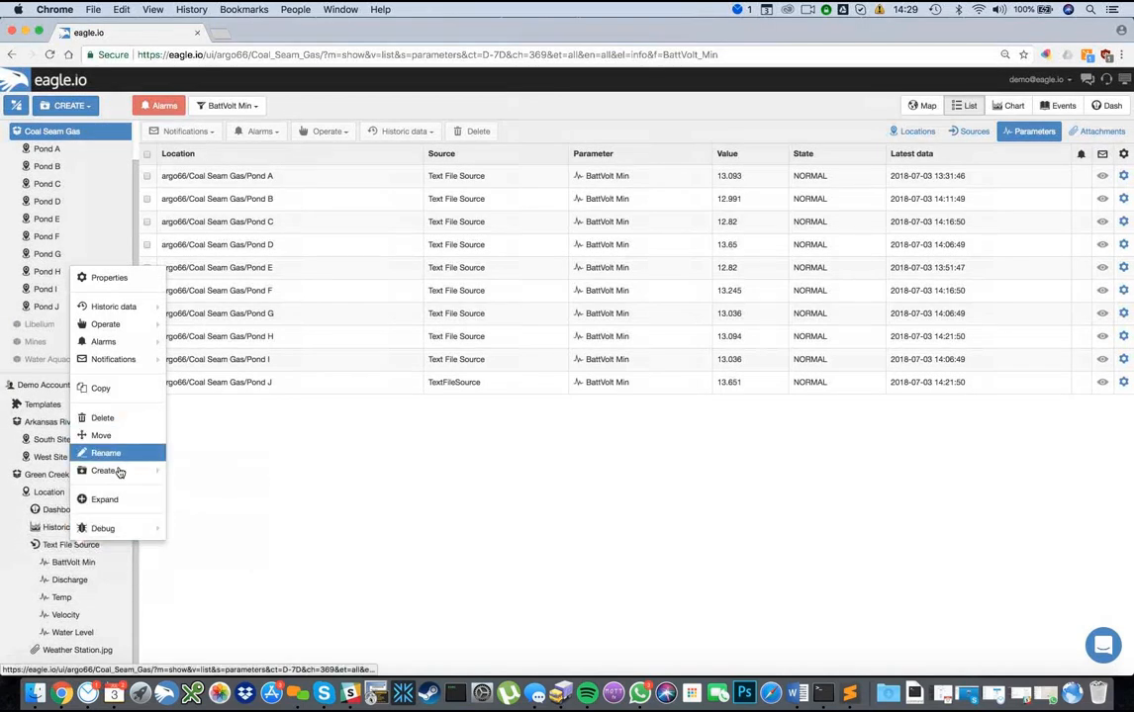
mouse_move(119, 472)
mouse_move(203, 468)
left_click(321, 467)
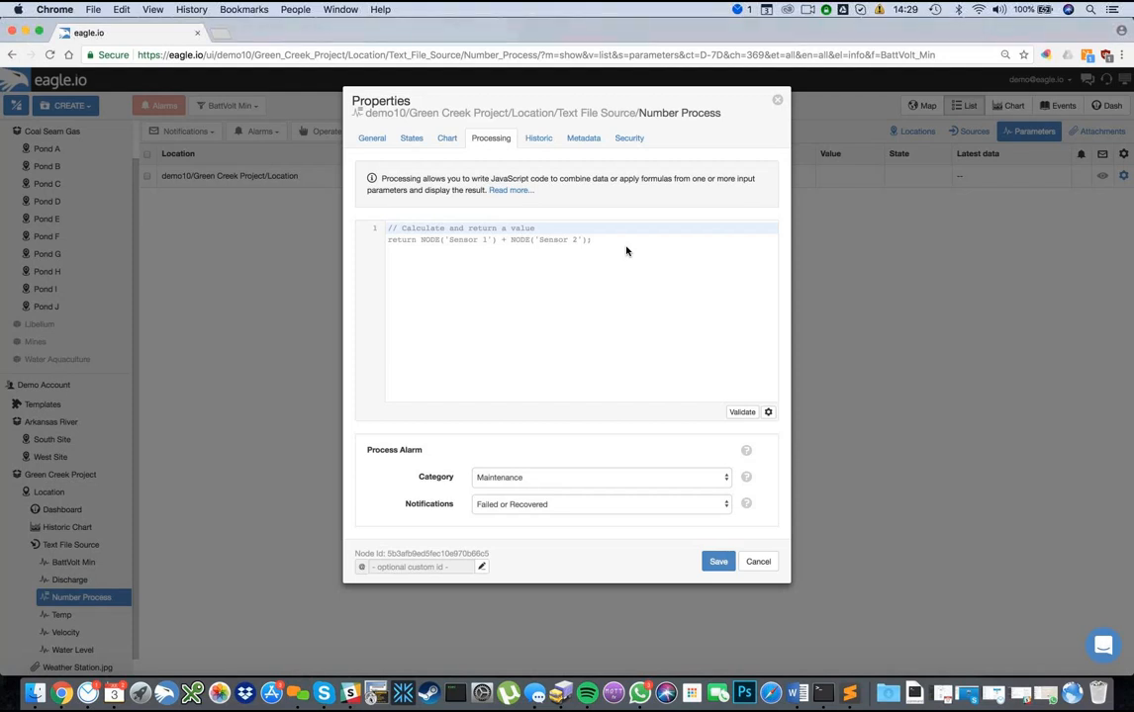
left_click(531, 57)
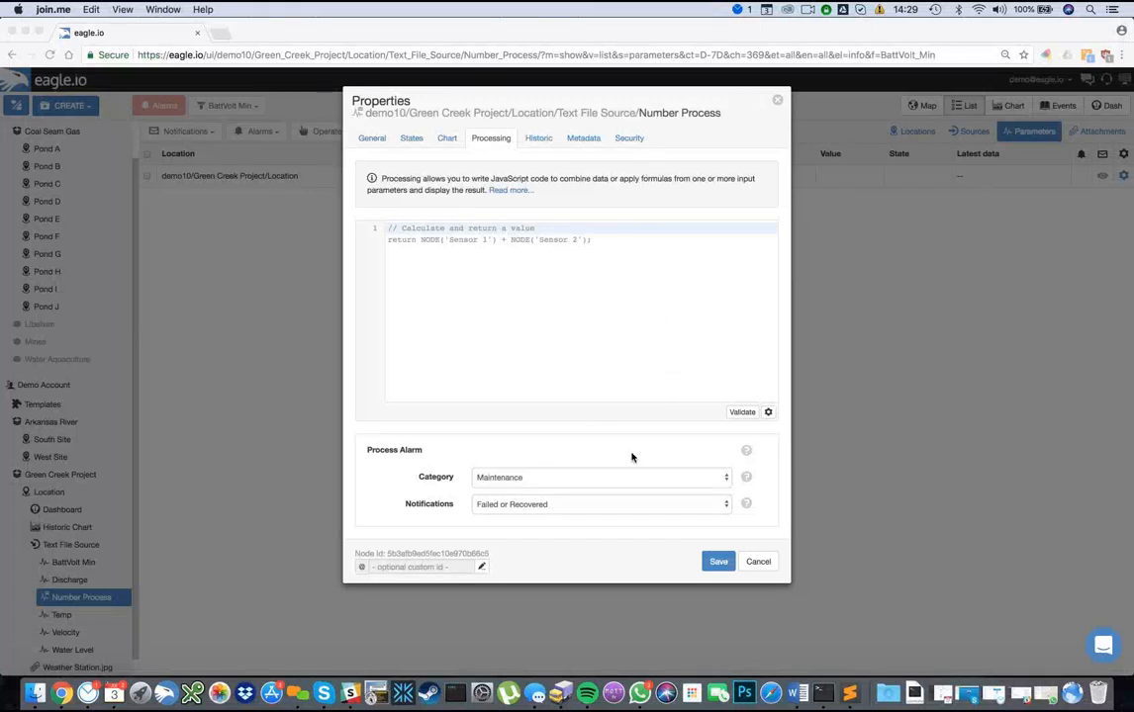
left_click(766, 564)
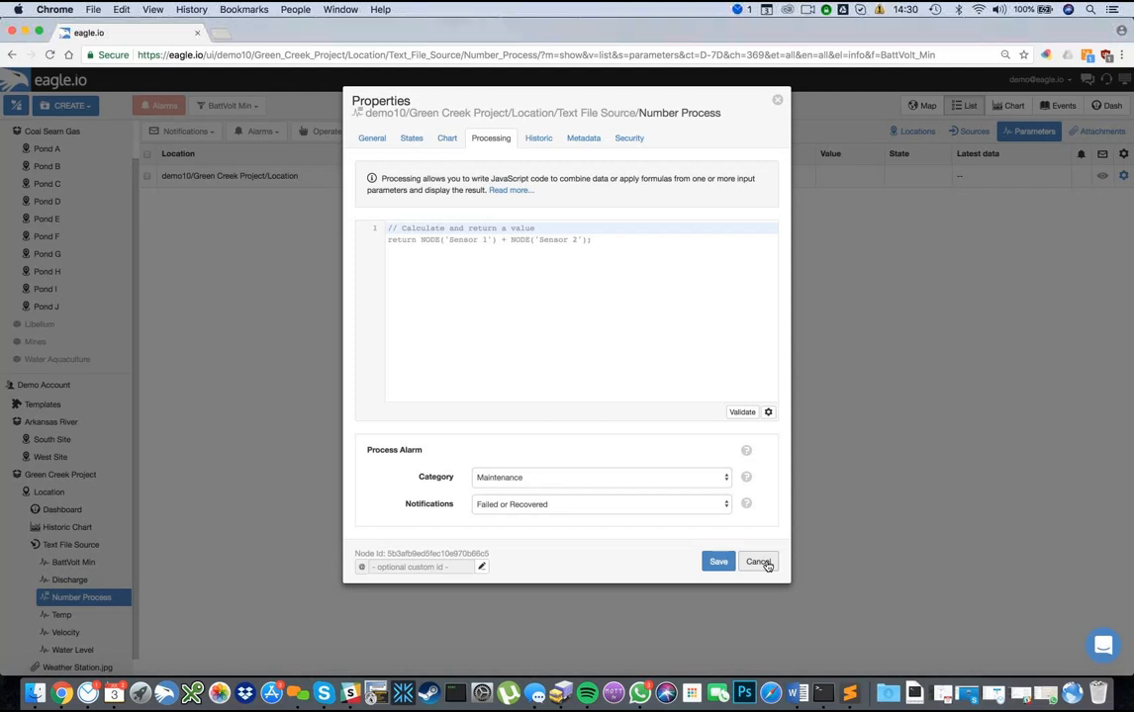
left_click(765, 563)
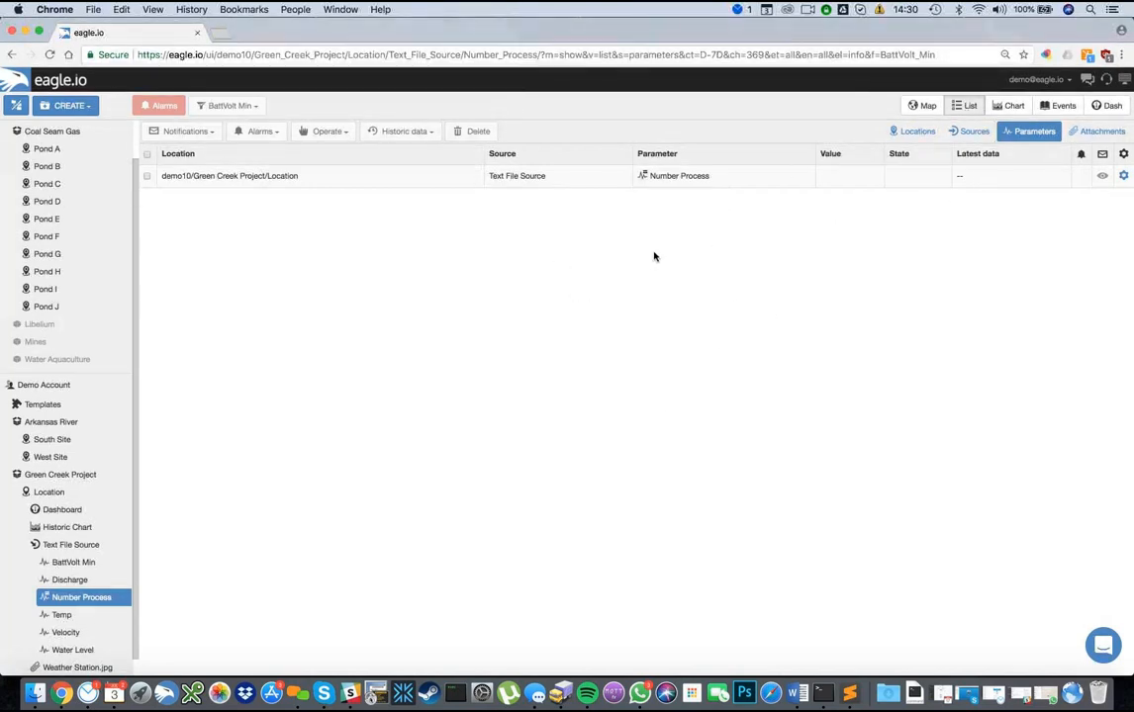
Step: View the charts of the Number Process and Discharge parameters
left_click(1001, 105)
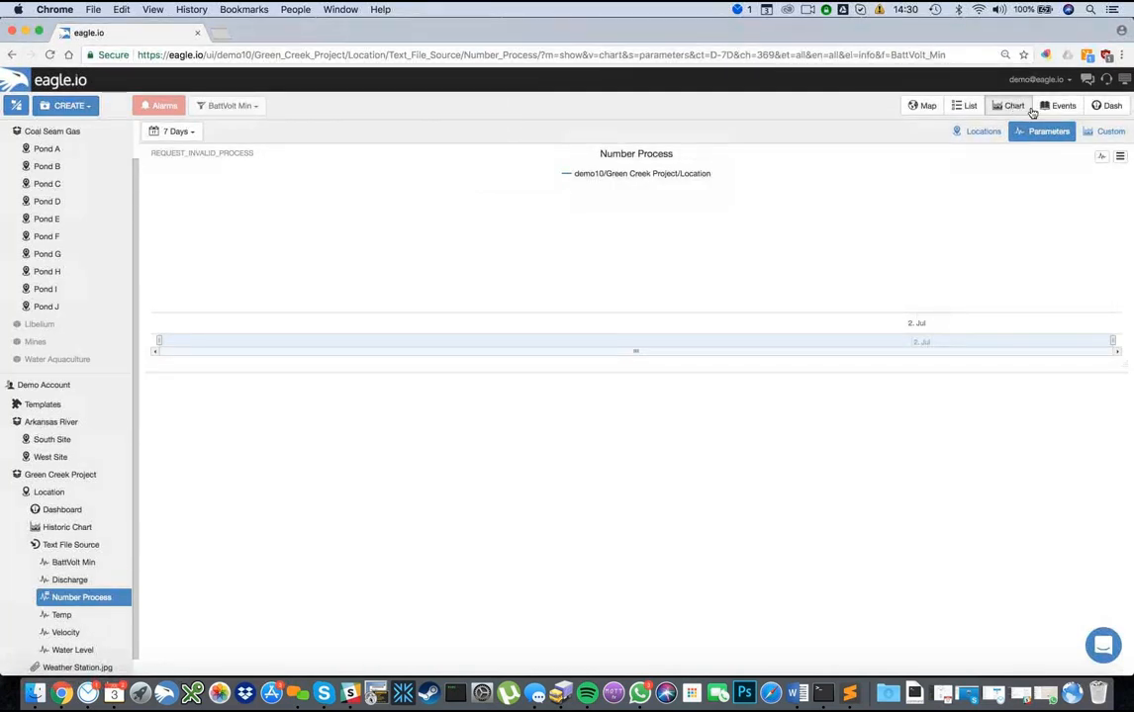
left_click(69, 579)
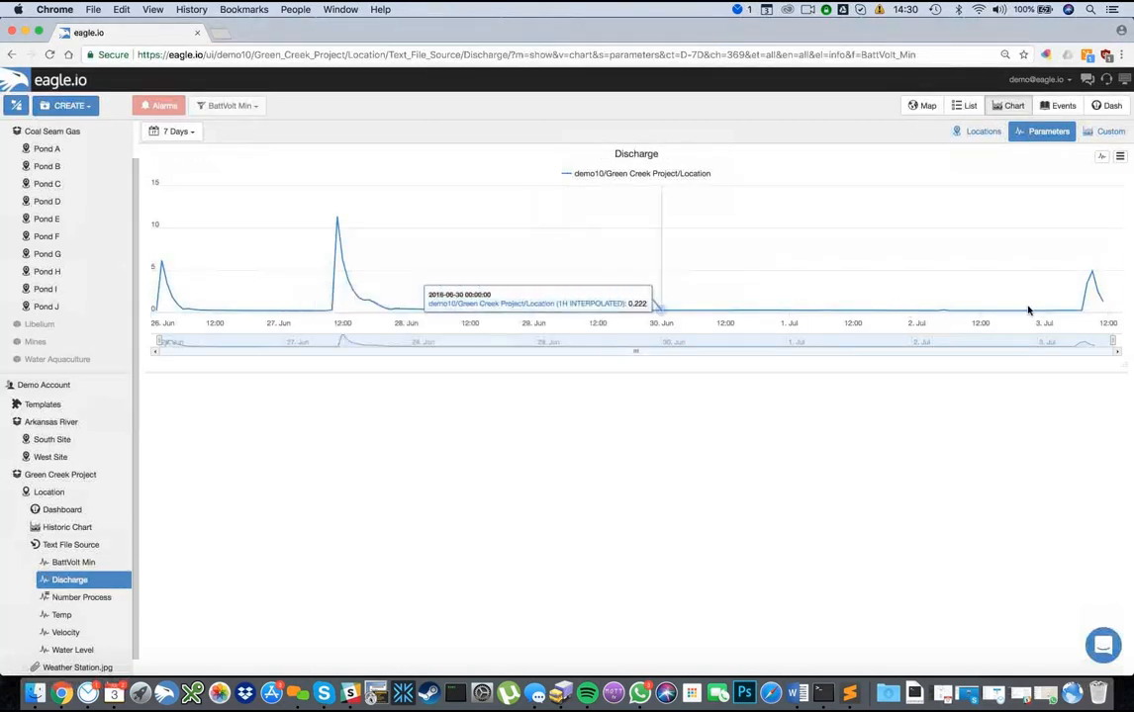
Step: Expand the SensorLog workspace, view its dashboard, and collapse Green Creek Project in the workspace tree
scroll(112, 547, "down", 1)
scroll(111, 547, "down", 1)
left_click(44, 668)
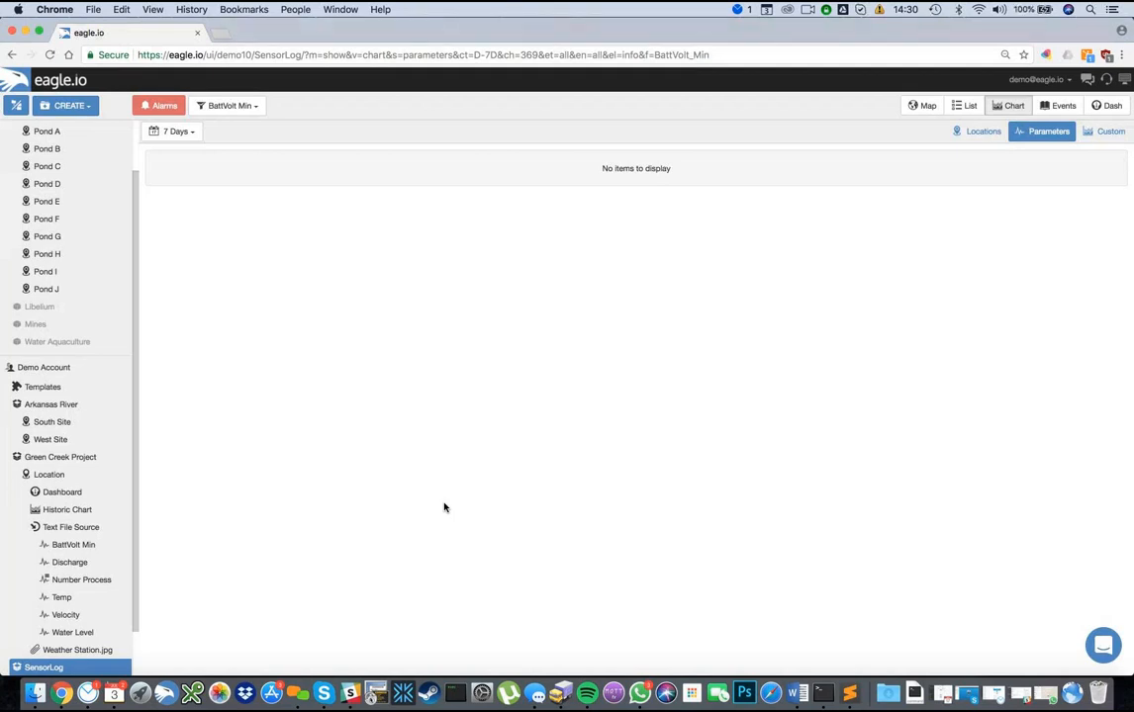
scroll(81, 580, "down", 3)
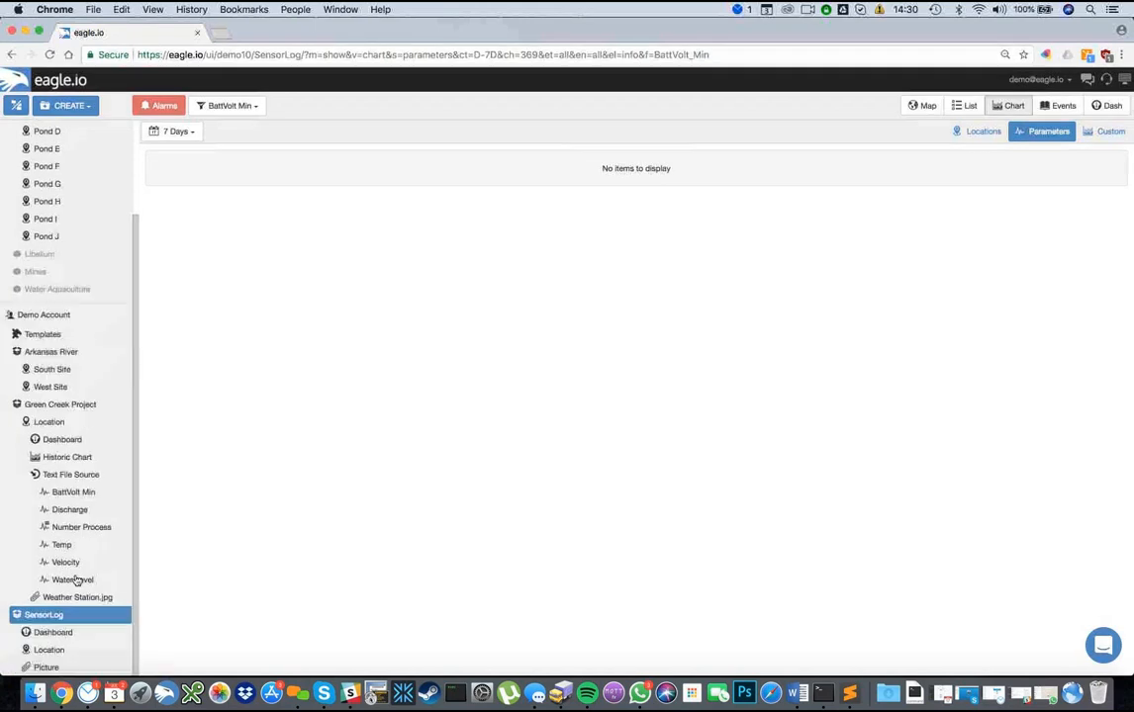
left_click(42, 634)
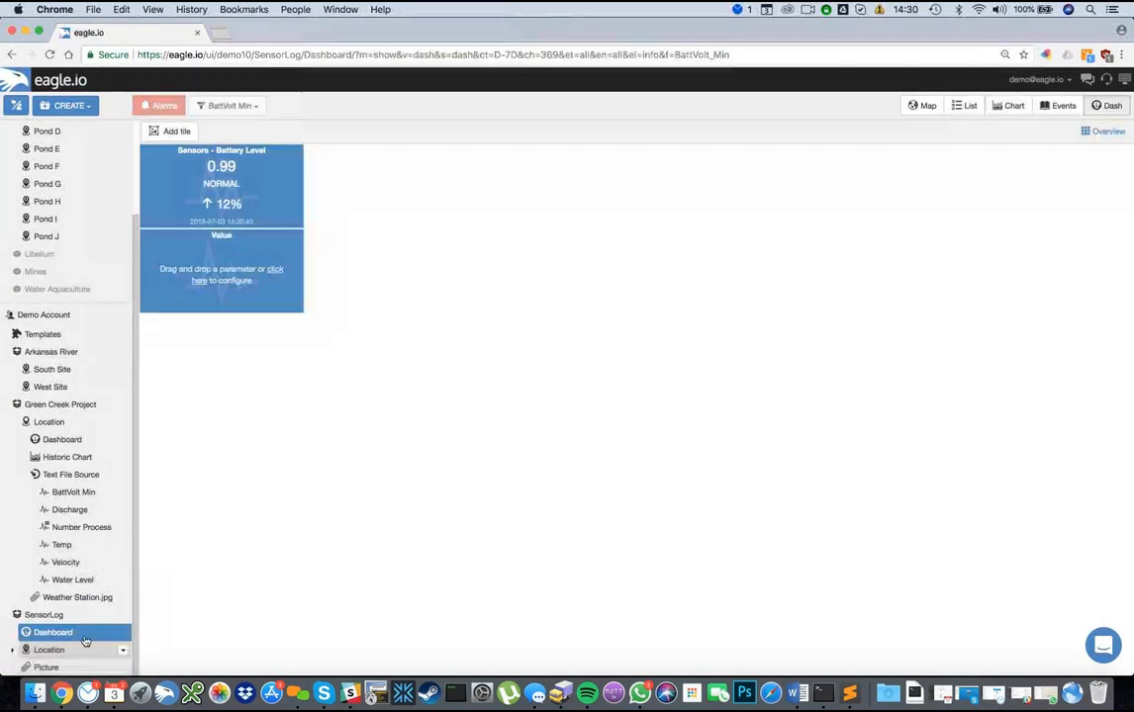
left_click(16, 405)
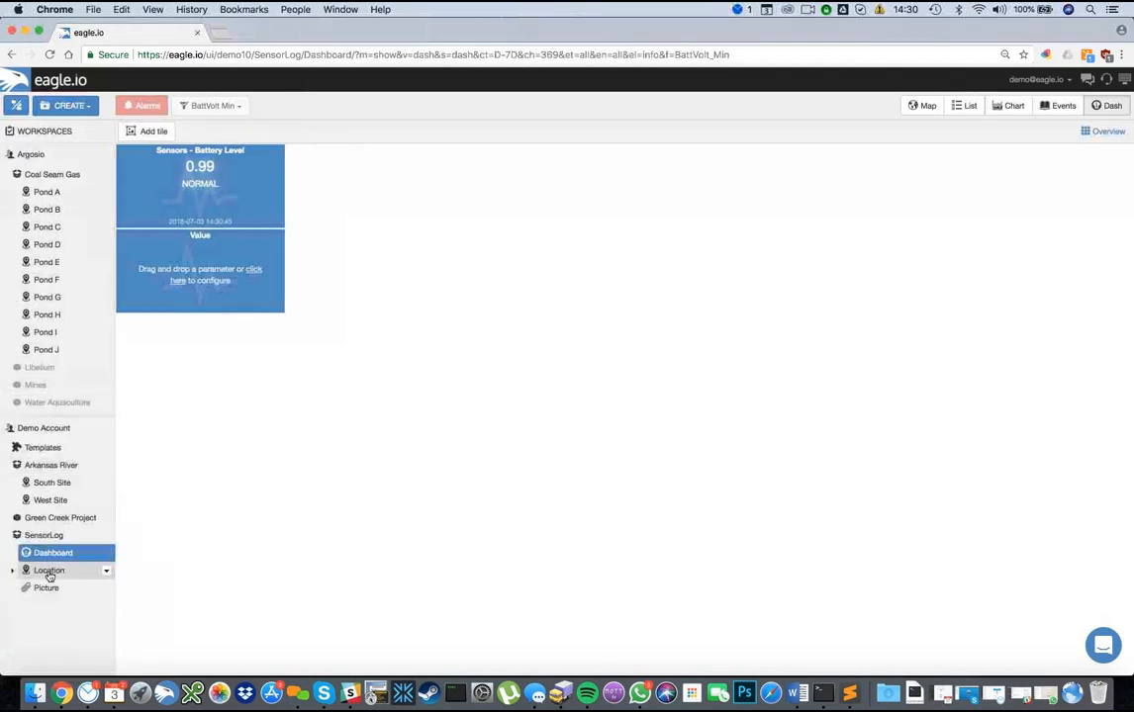
Step: View the dashboard of SensorLog's Location and check its charts by location and by parameter
left_click(49, 570)
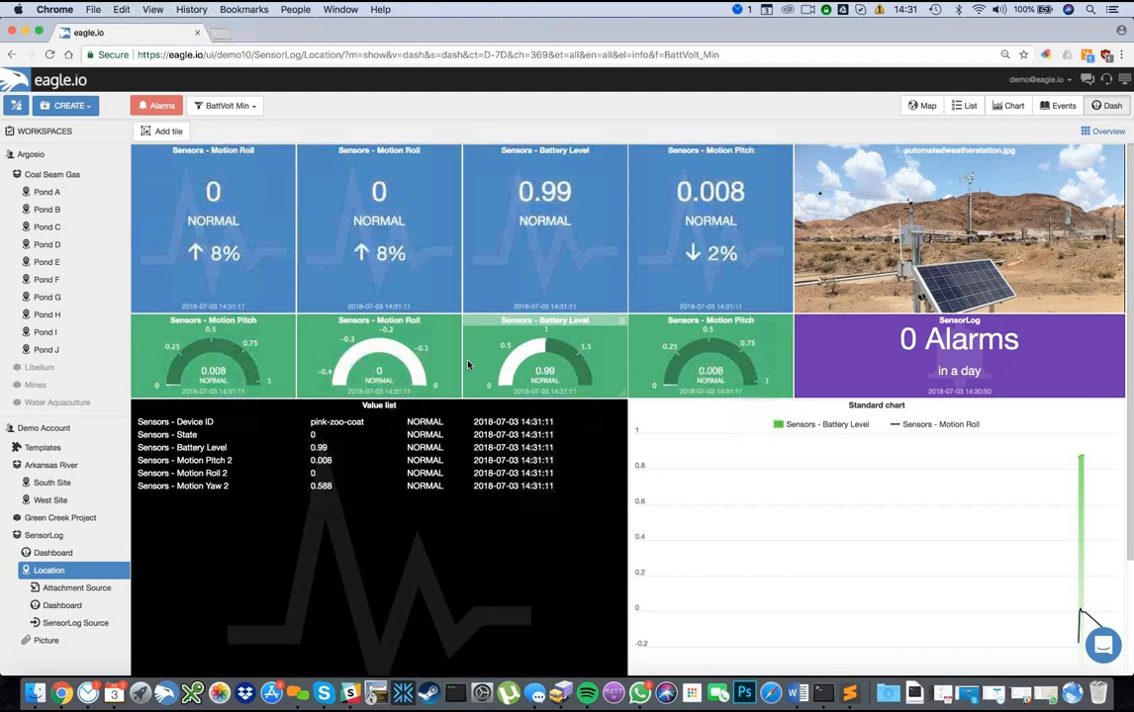
left_click(1010, 107)
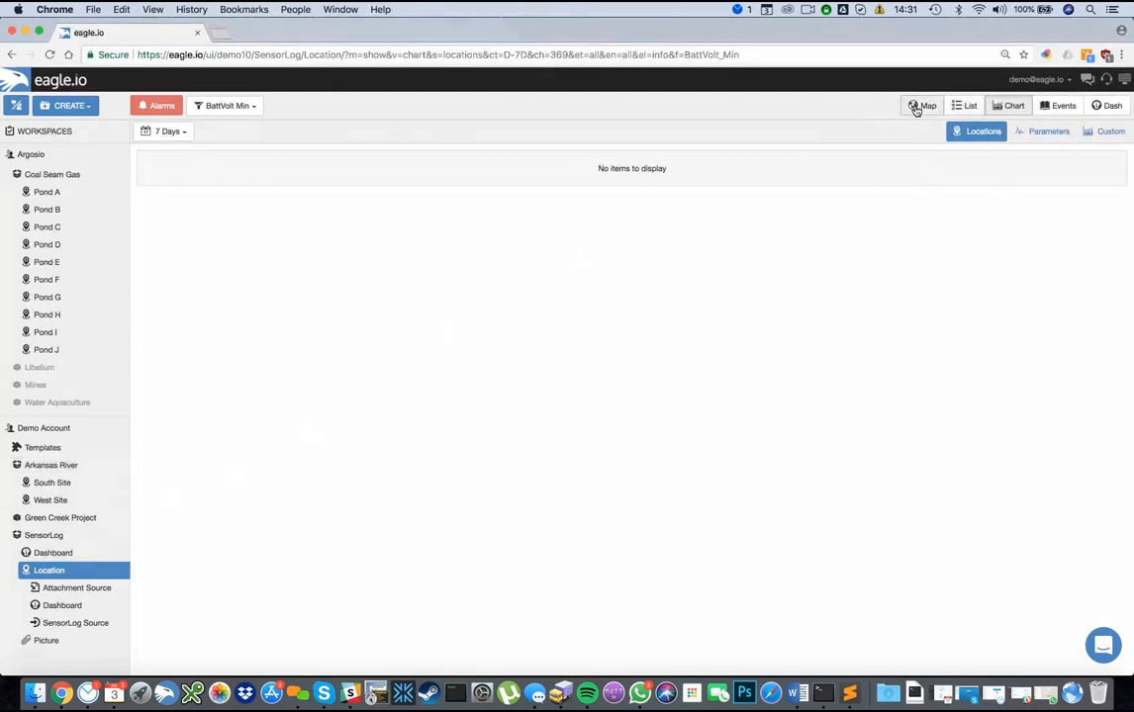
left_click(1031, 134)
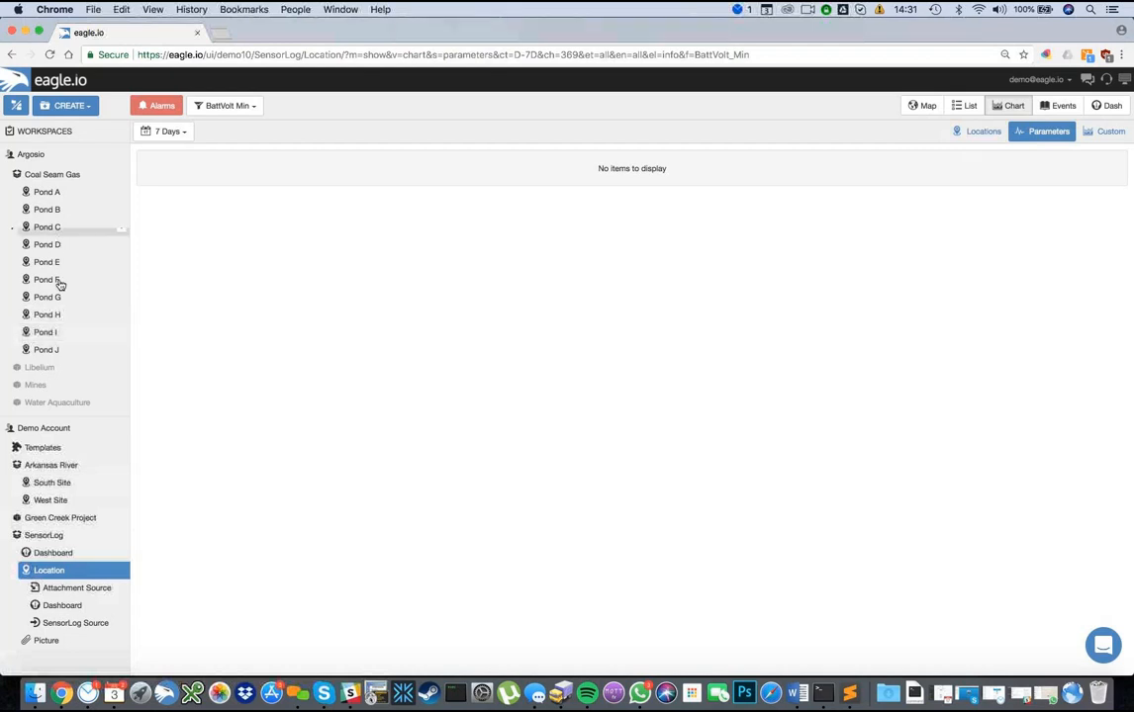
Step: Open the account settings and review the account, plan usage and billing overview in the General section
left_click(1054, 84)
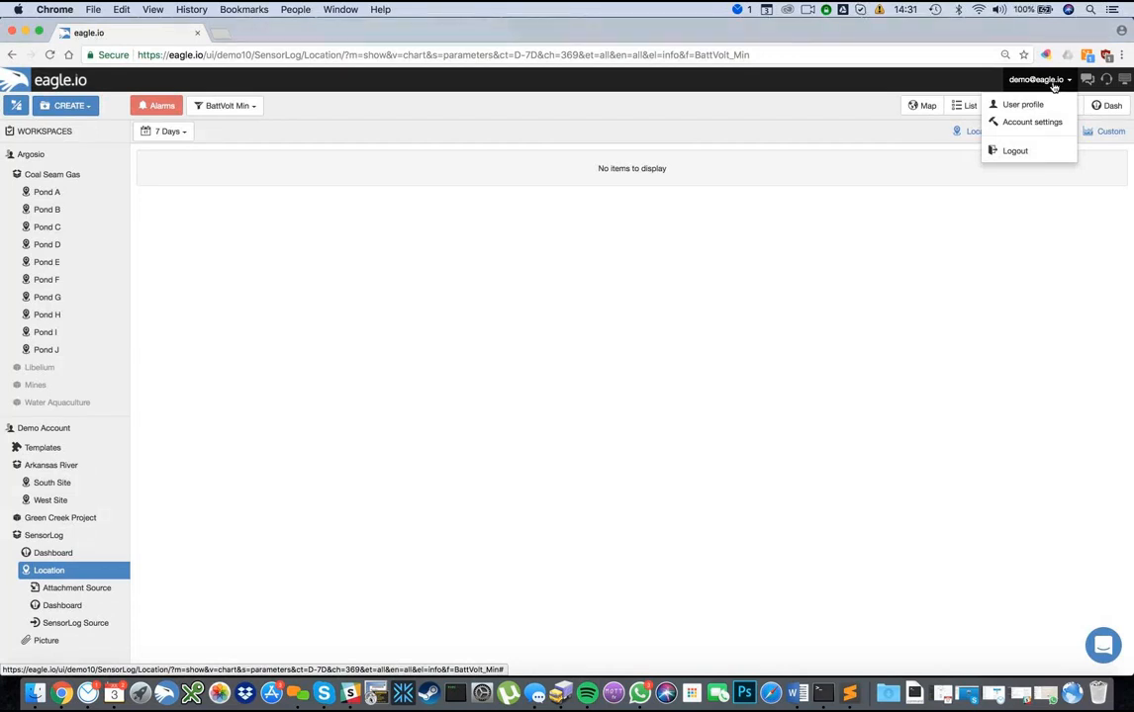
left_click(1018, 127)
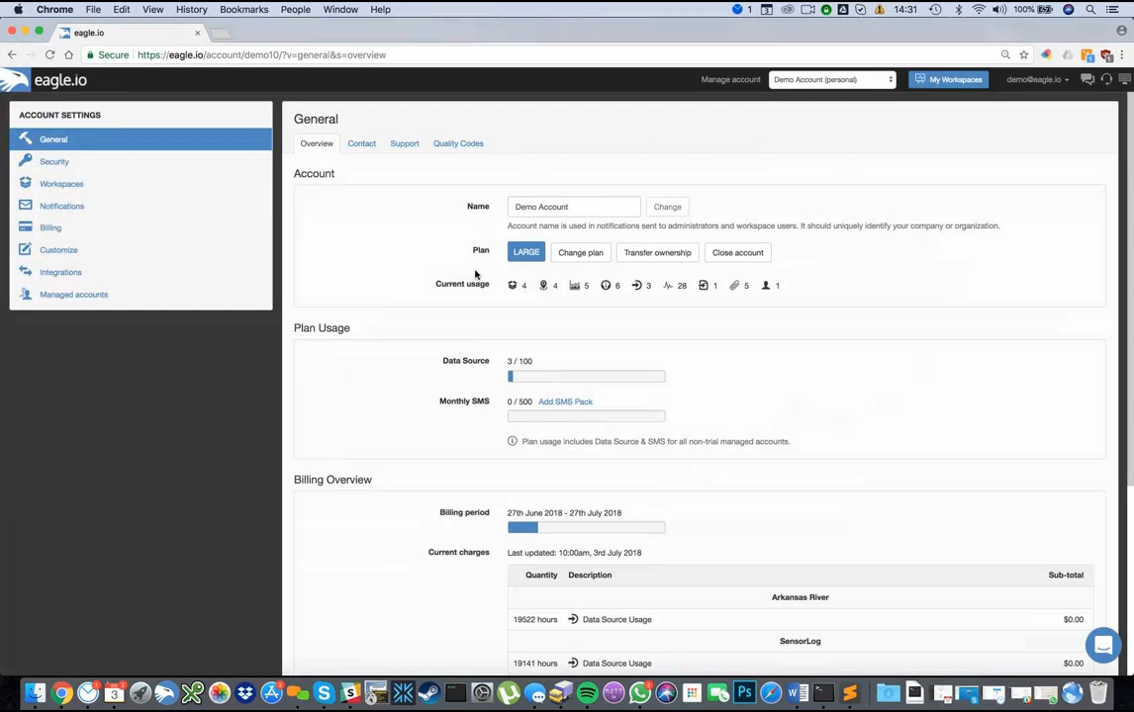
scroll(474, 302, "down", 5)
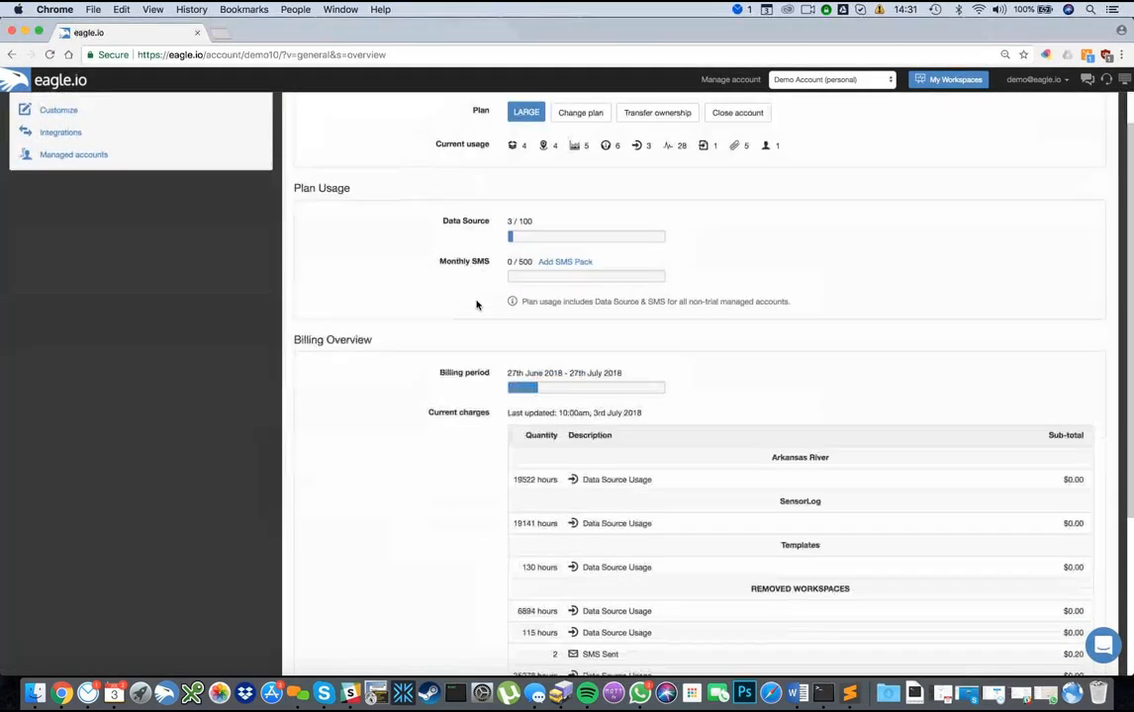
scroll(478, 305, "up", 4)
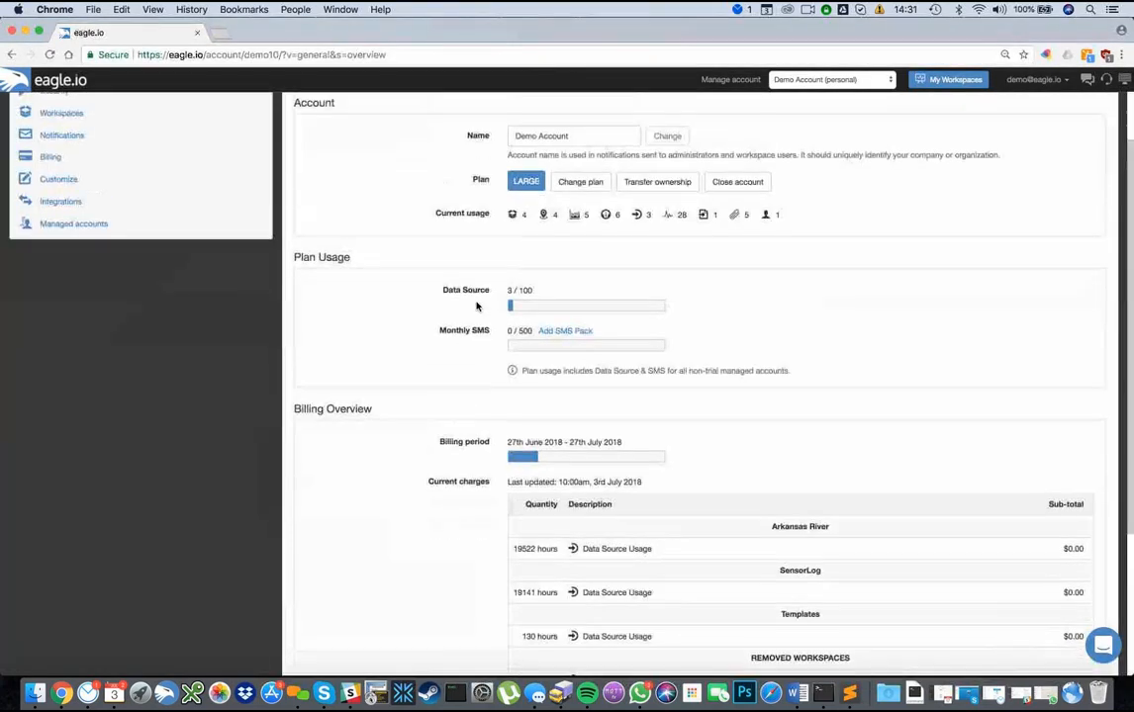
scroll(416, 297, "up", 2)
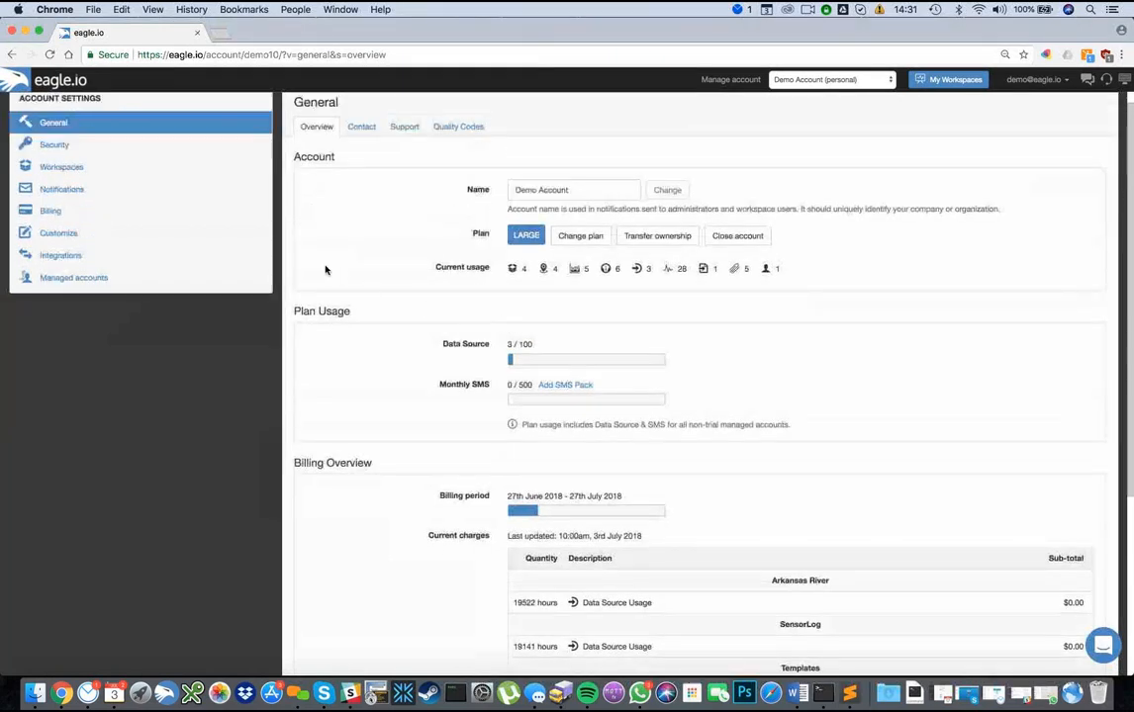
Step: Review the account's security administrators and role permissions, and return to the workspaces
left_click(73, 142)
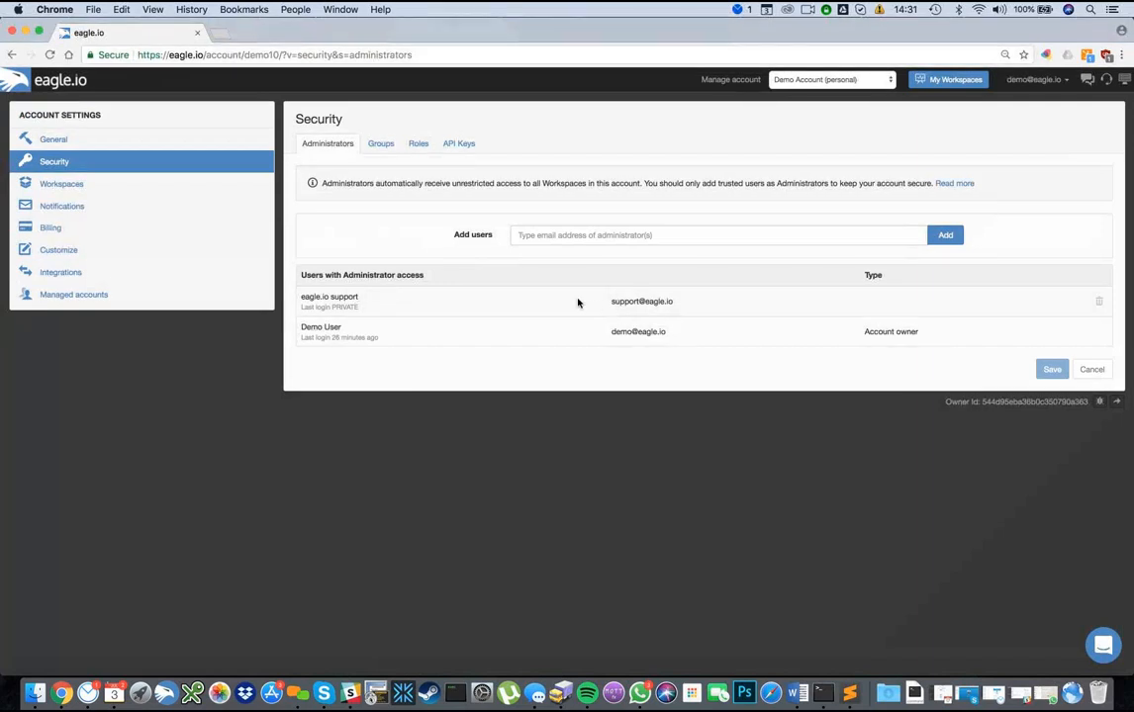
left_click(420, 145)
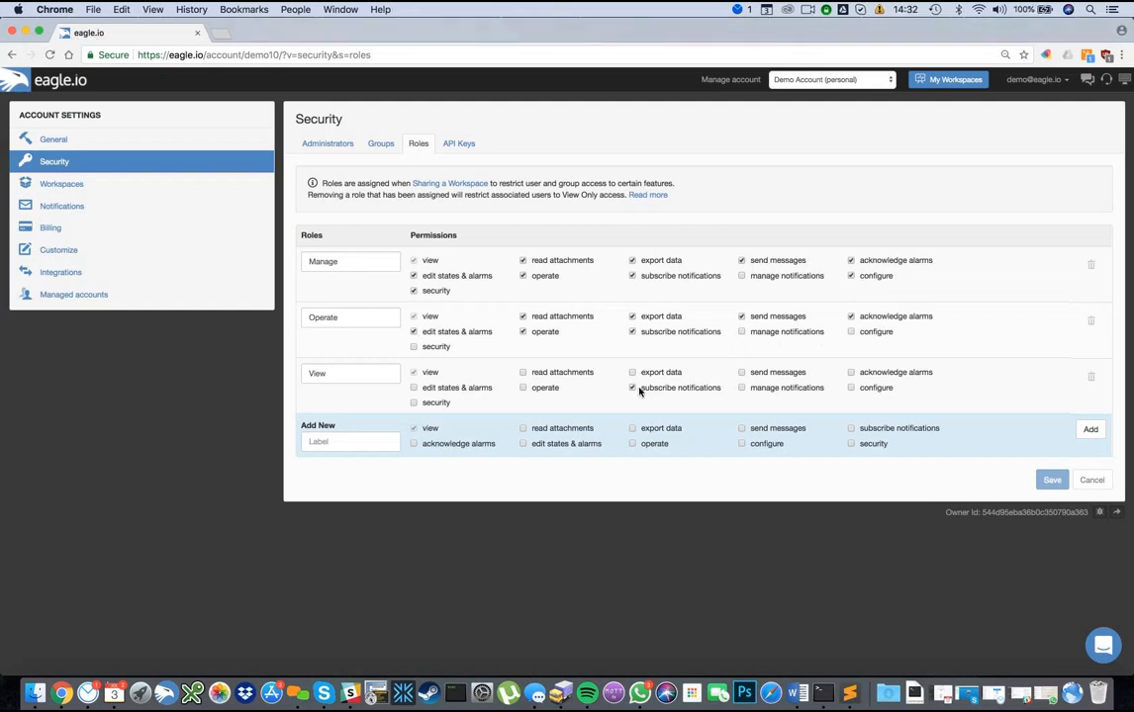
left_click(354, 441)
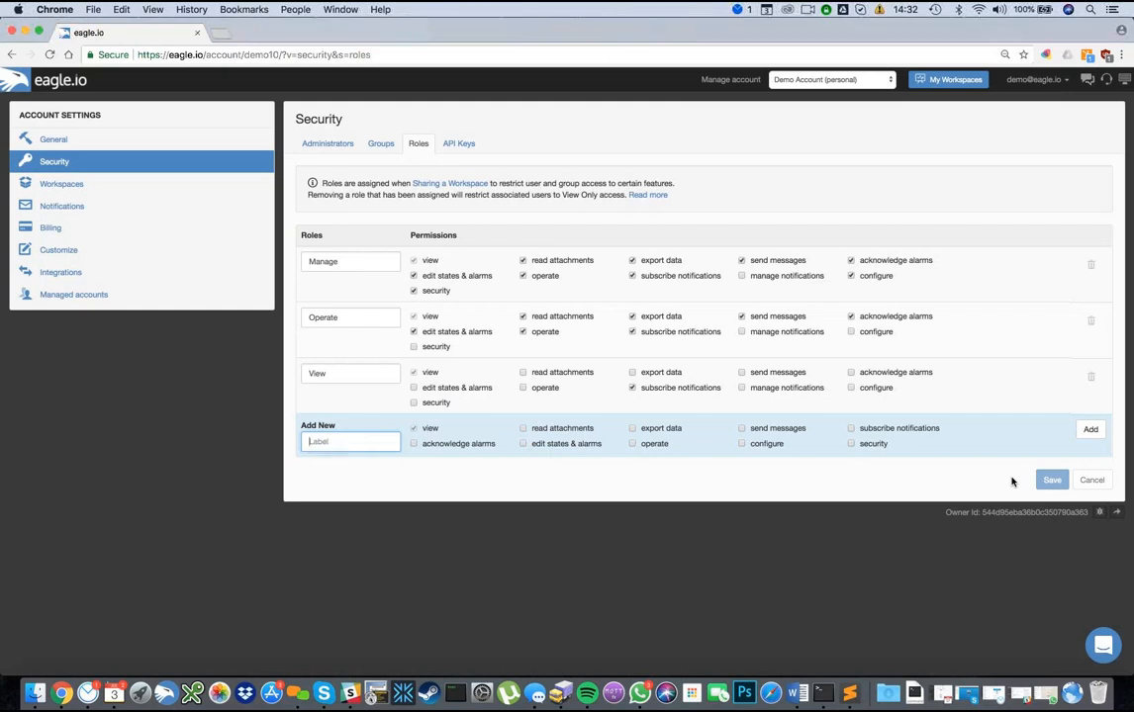
left_click(933, 83)
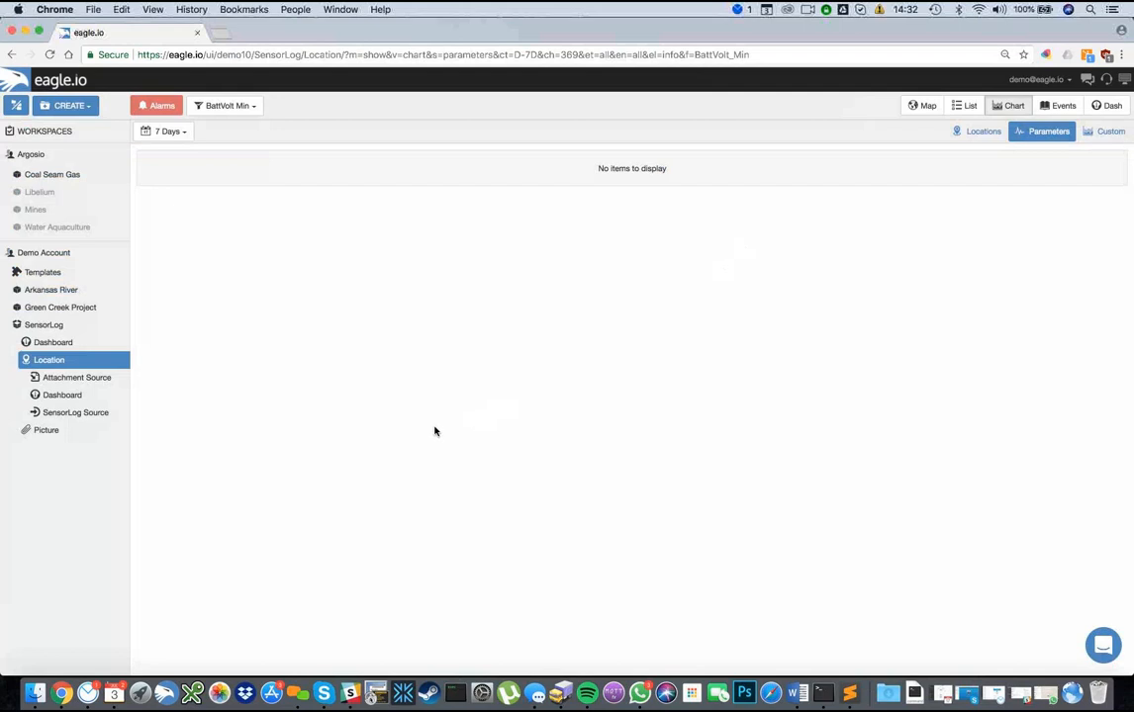
Step: Show the SensorLog location on the map and share Green Creek Project with a user by e-mail address, assigning the View role
left_click(920, 105)
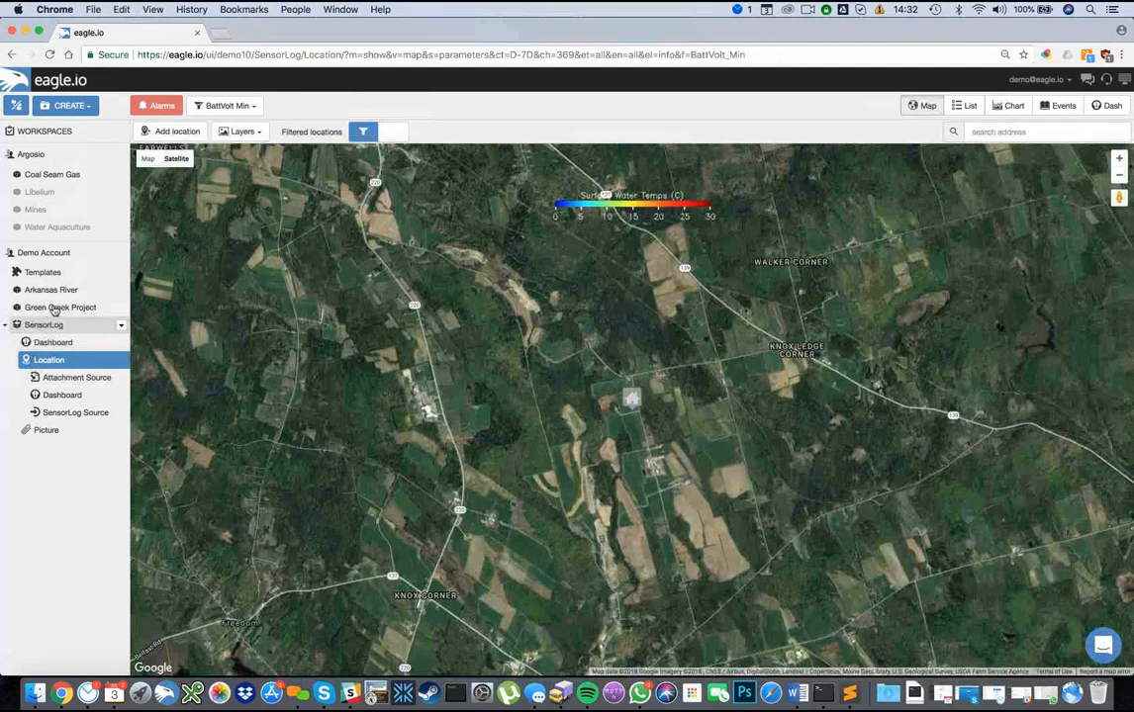
left_click(121, 308)
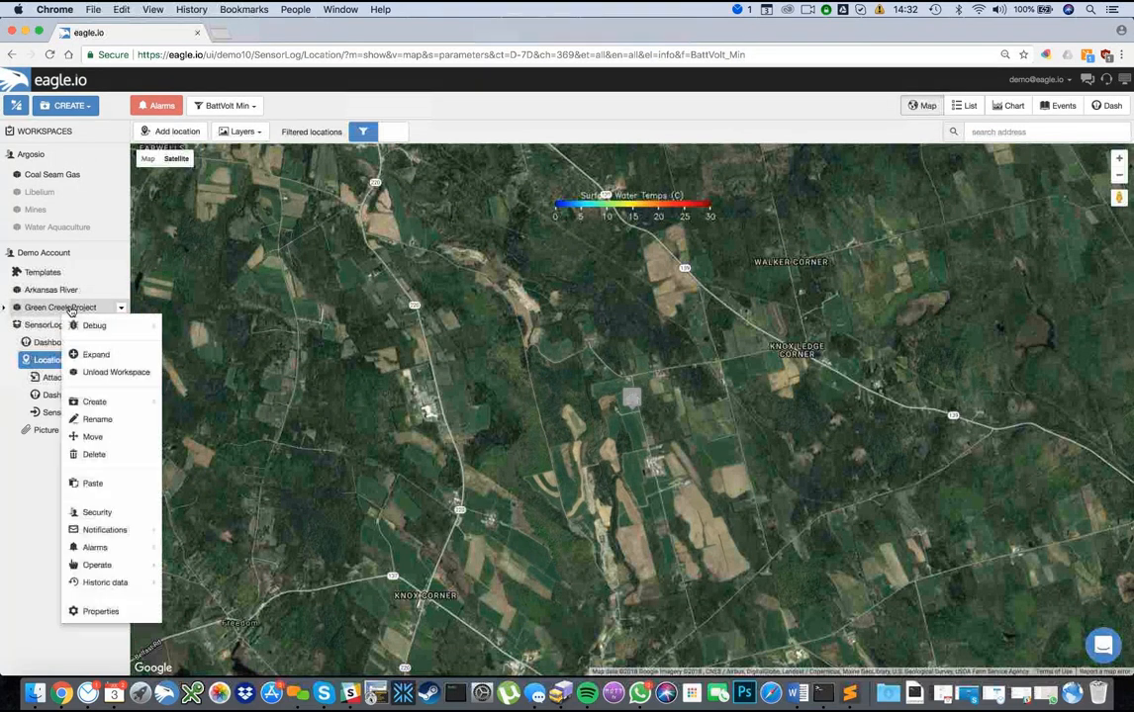
left_click(116, 512)
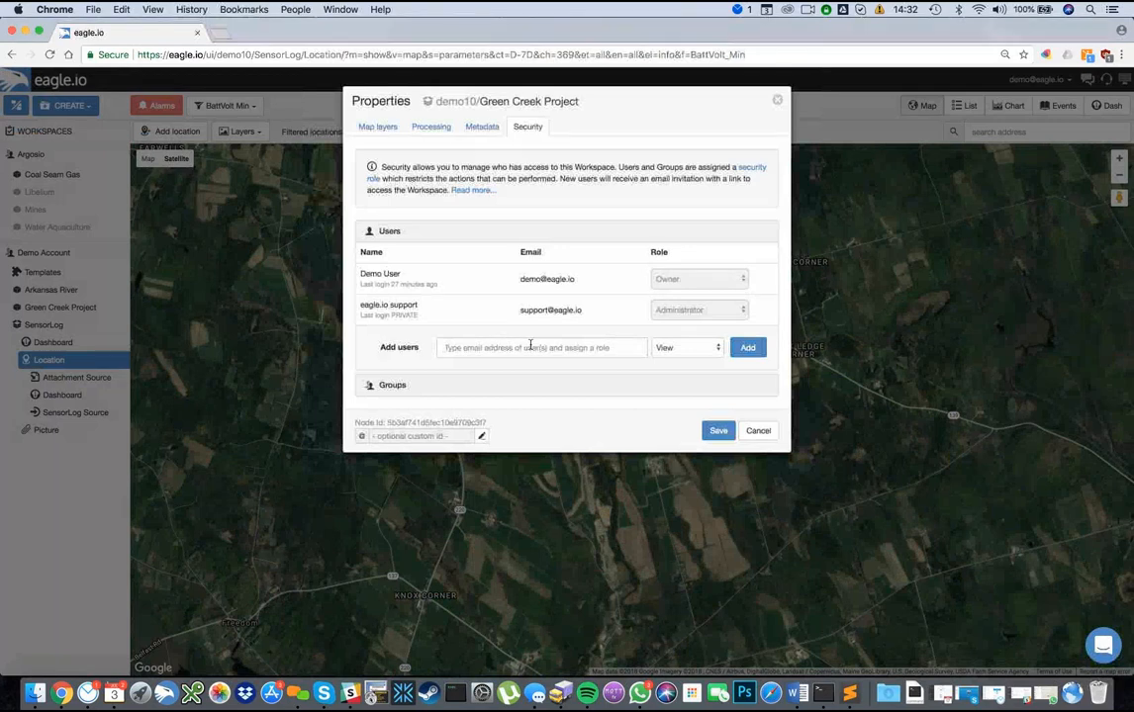
left_click(529, 350)
left_click(521, 367)
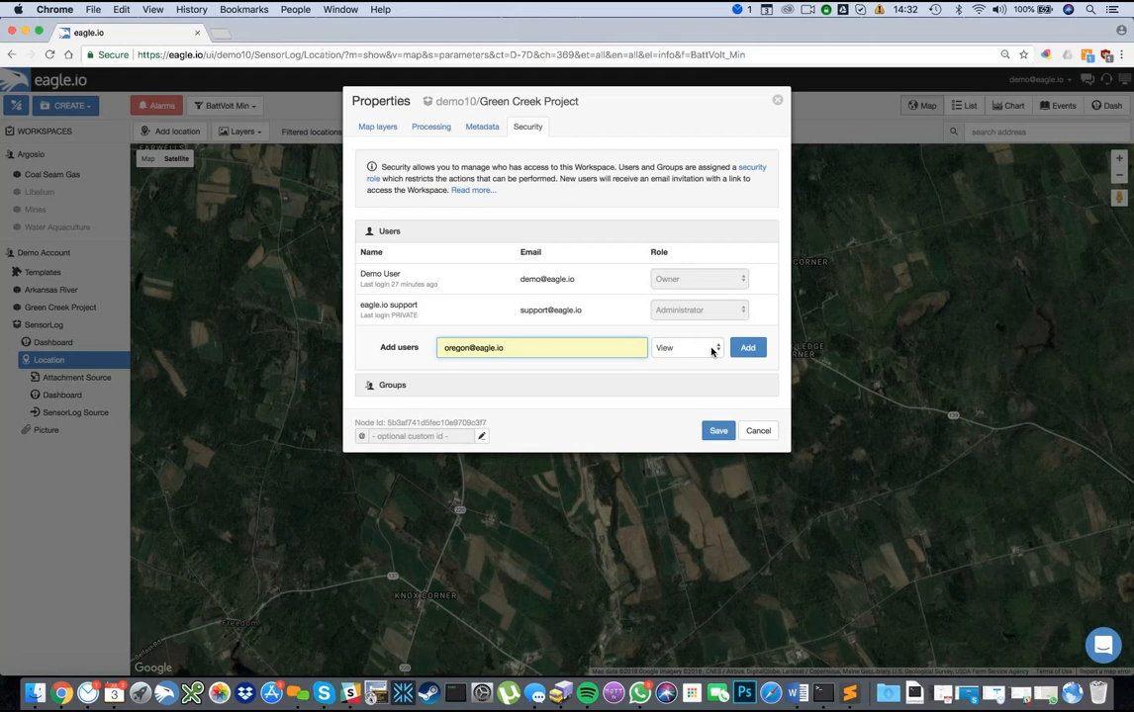
left_click(714, 350)
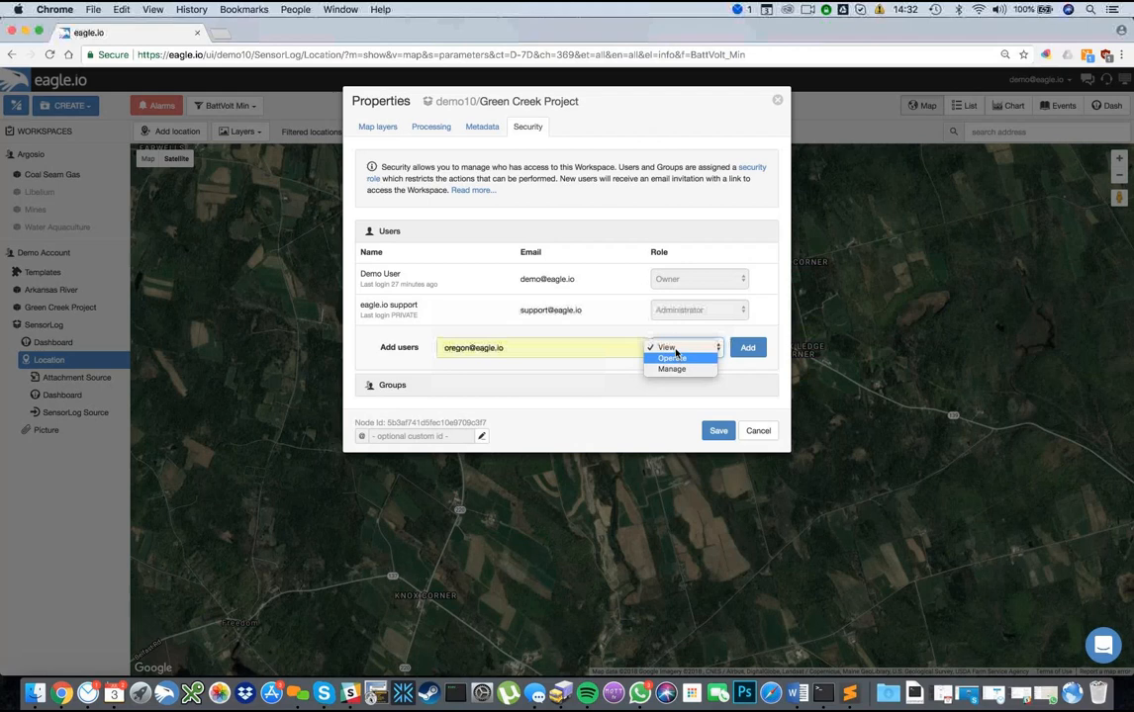
left_click(677, 352)
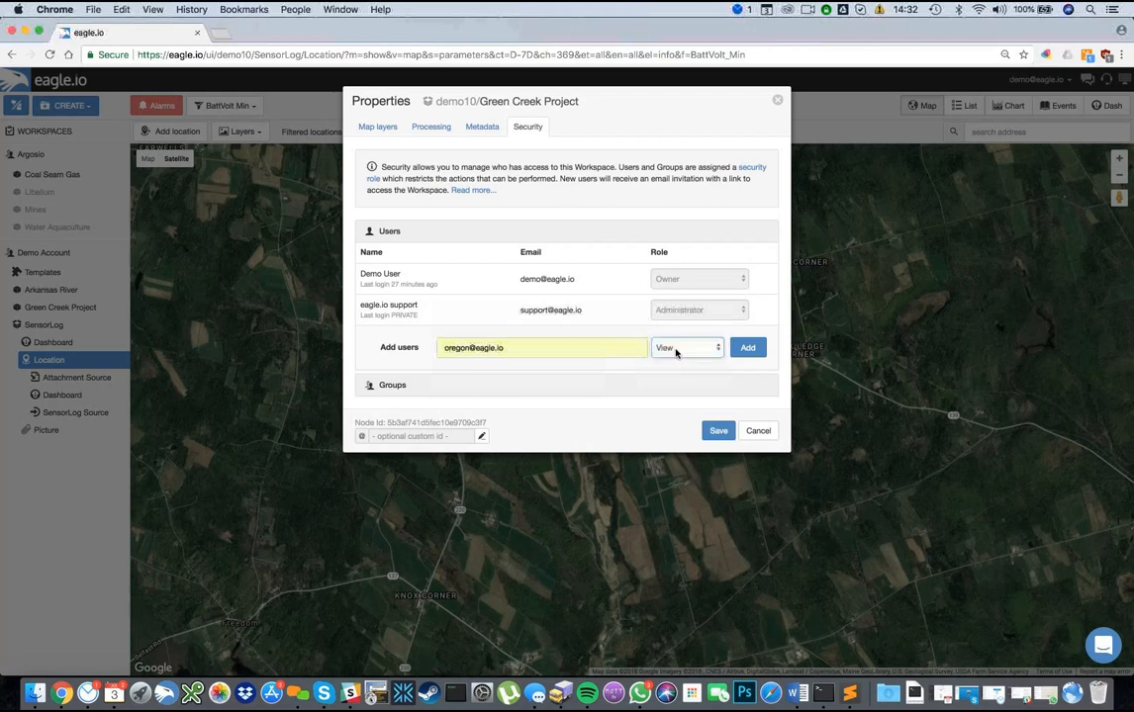
left_click(747, 350)
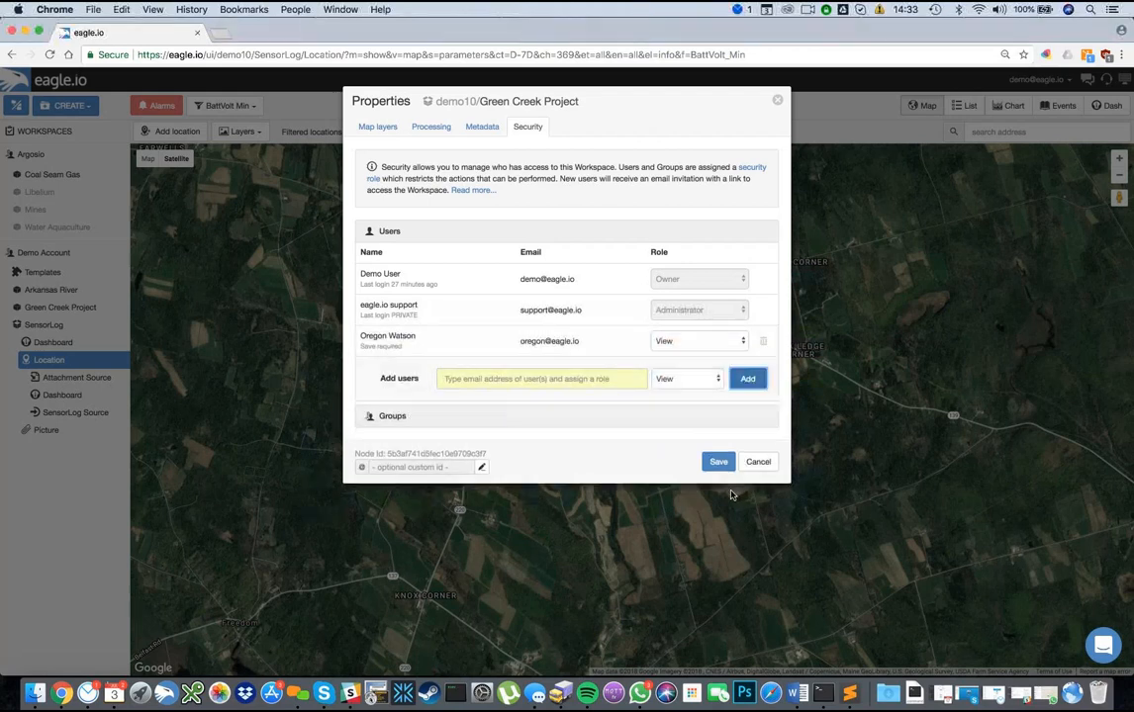
left_click(725, 462)
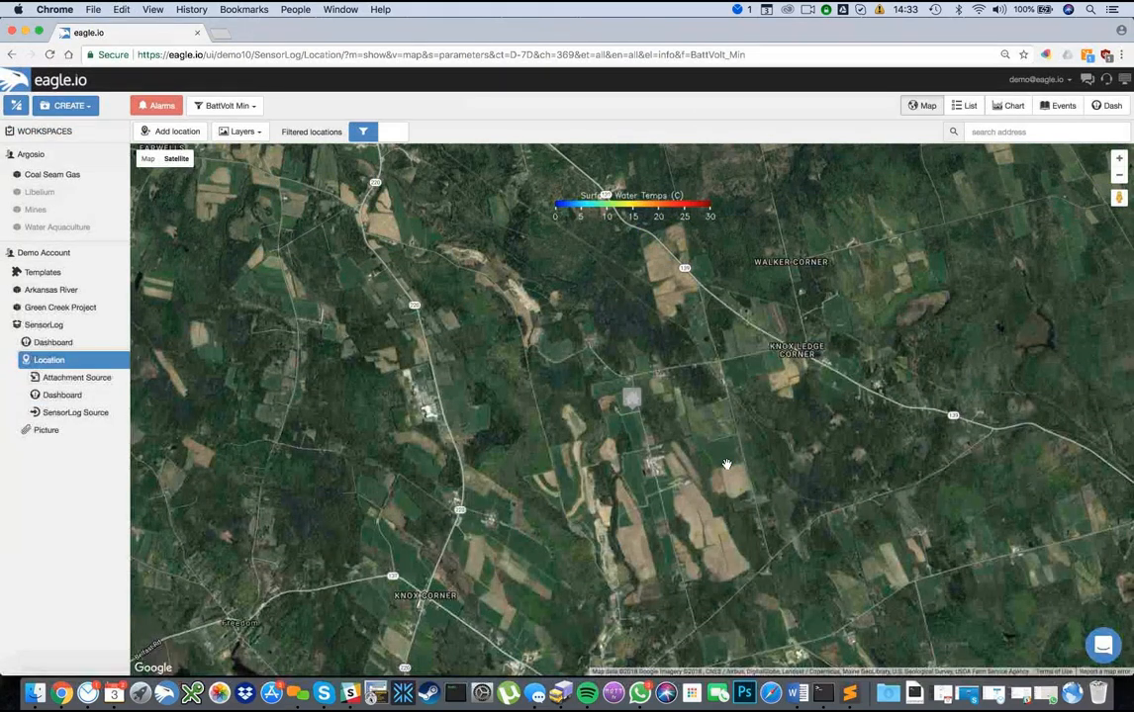
Step: Clear the BattVolt Min parameter filter from the map view
left_click(251, 106)
left_click(196, 175)
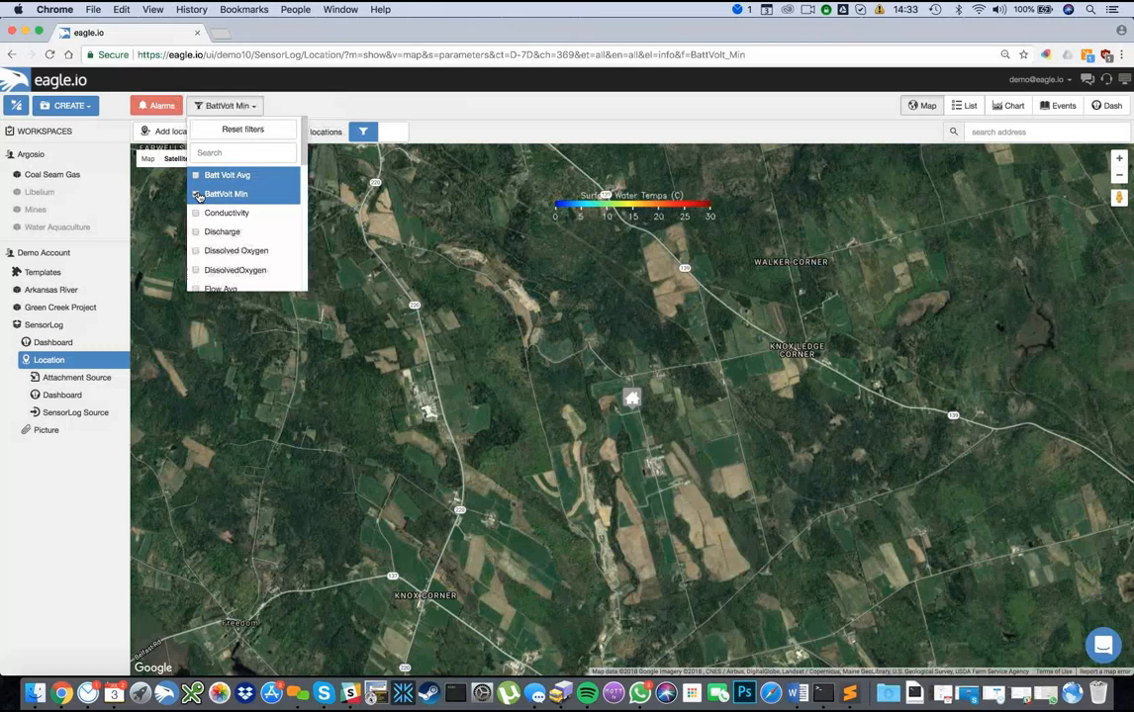
left_click(197, 194)
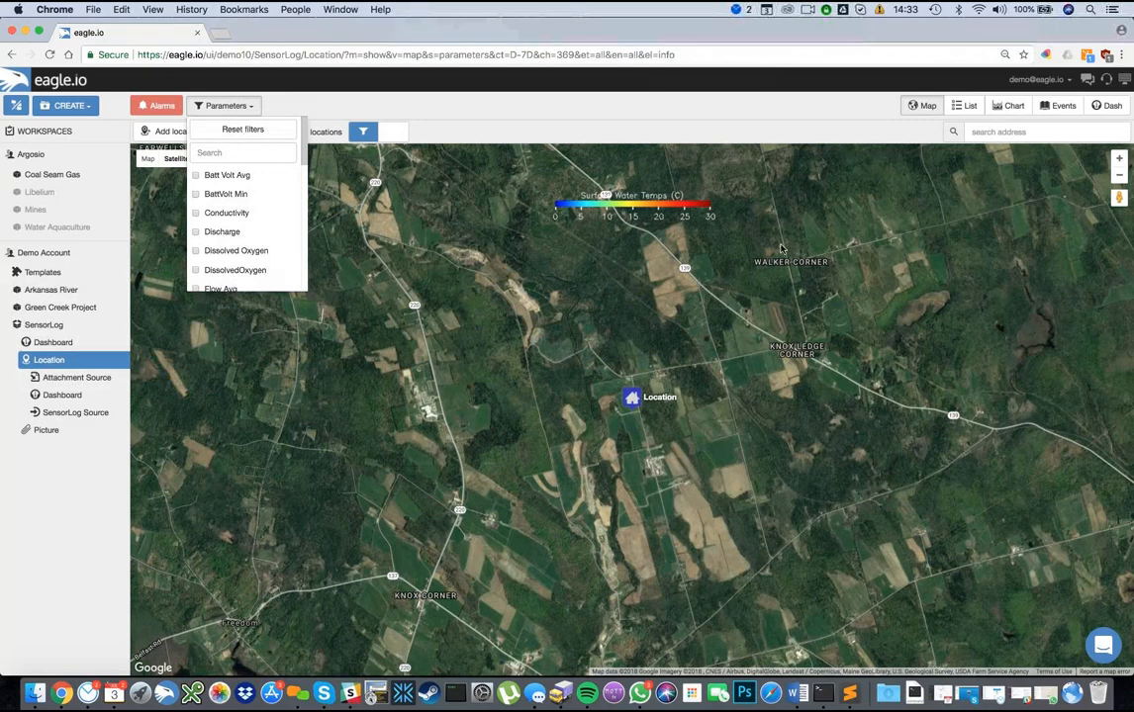
Step: Review the workspace list in the account settings, and reset all company logos to defaults in the product customization without saving
left_click(1060, 80)
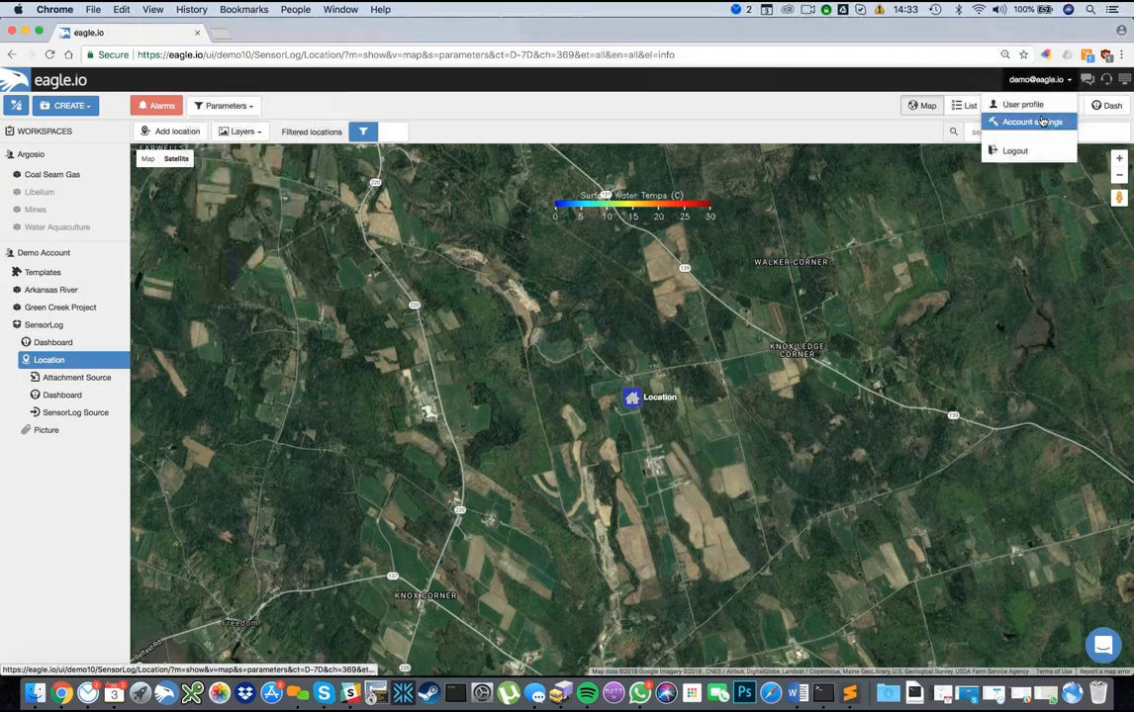
left_click(1041, 120)
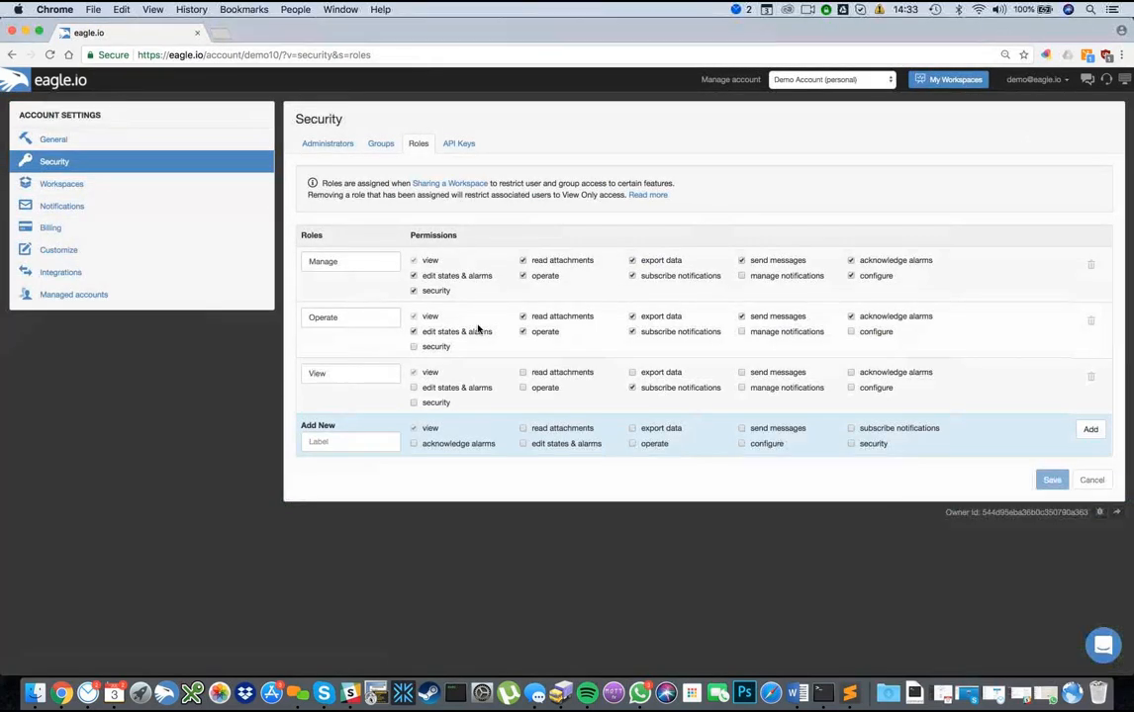
left_click(79, 186)
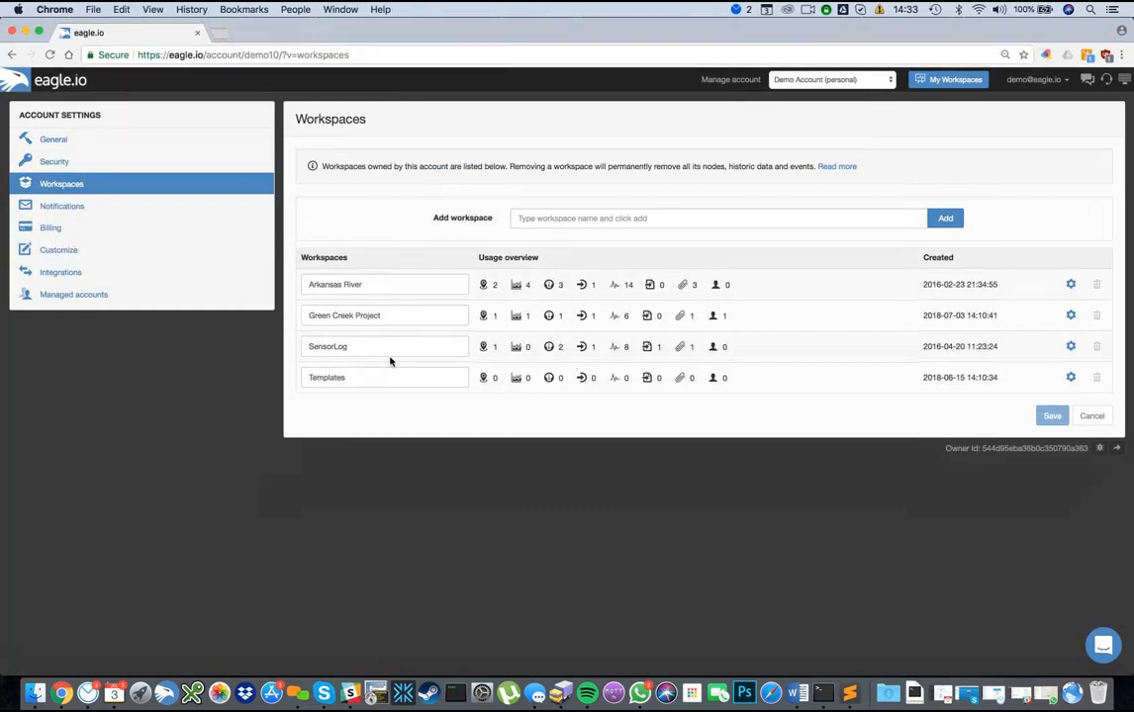
left_click(131, 256)
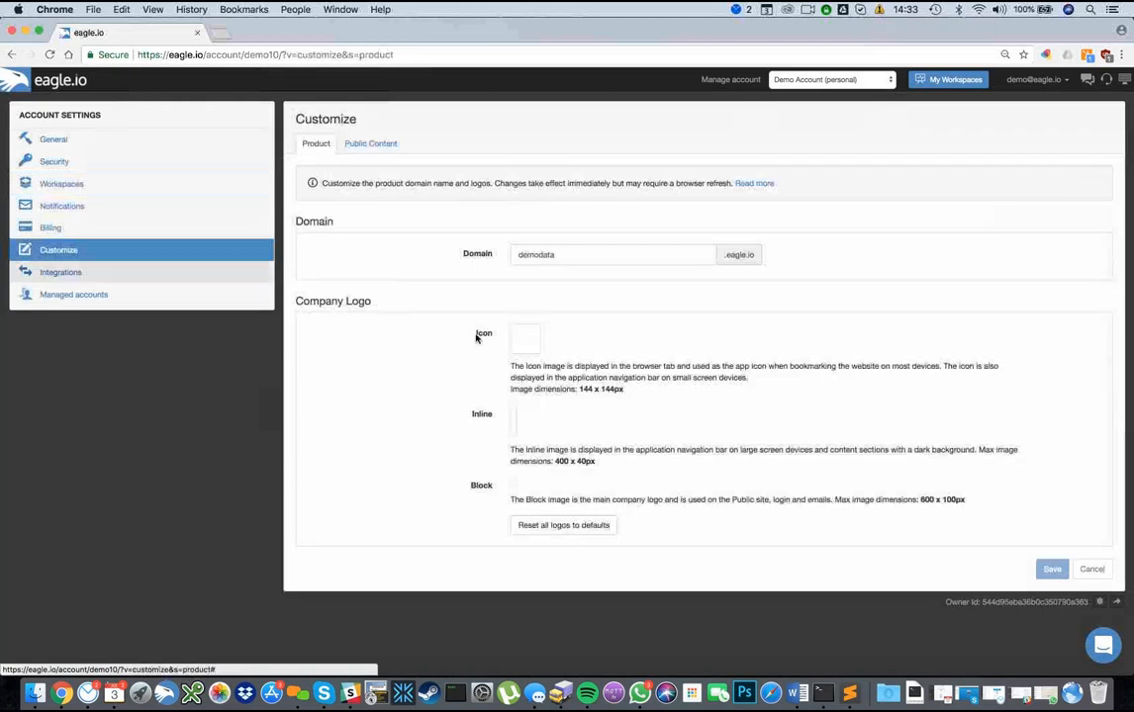
left_click(570, 585)
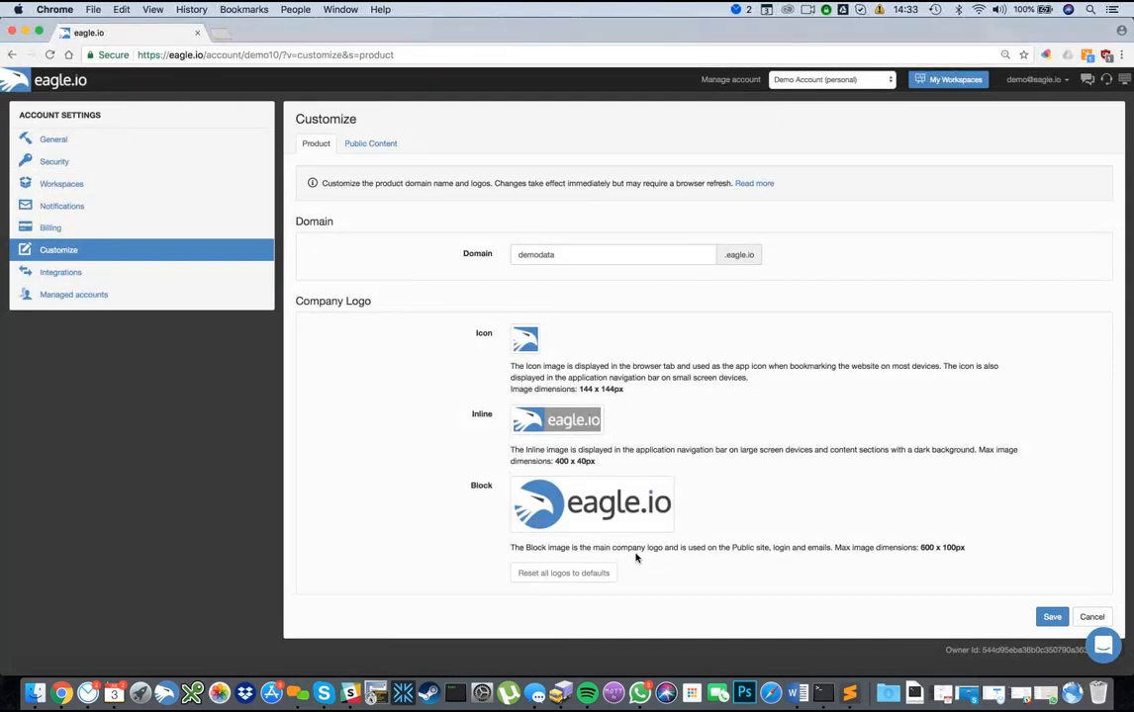
Step: View the customized login page at qgc.io in a new browser tab, and return to eagle.io
left_click(222, 37)
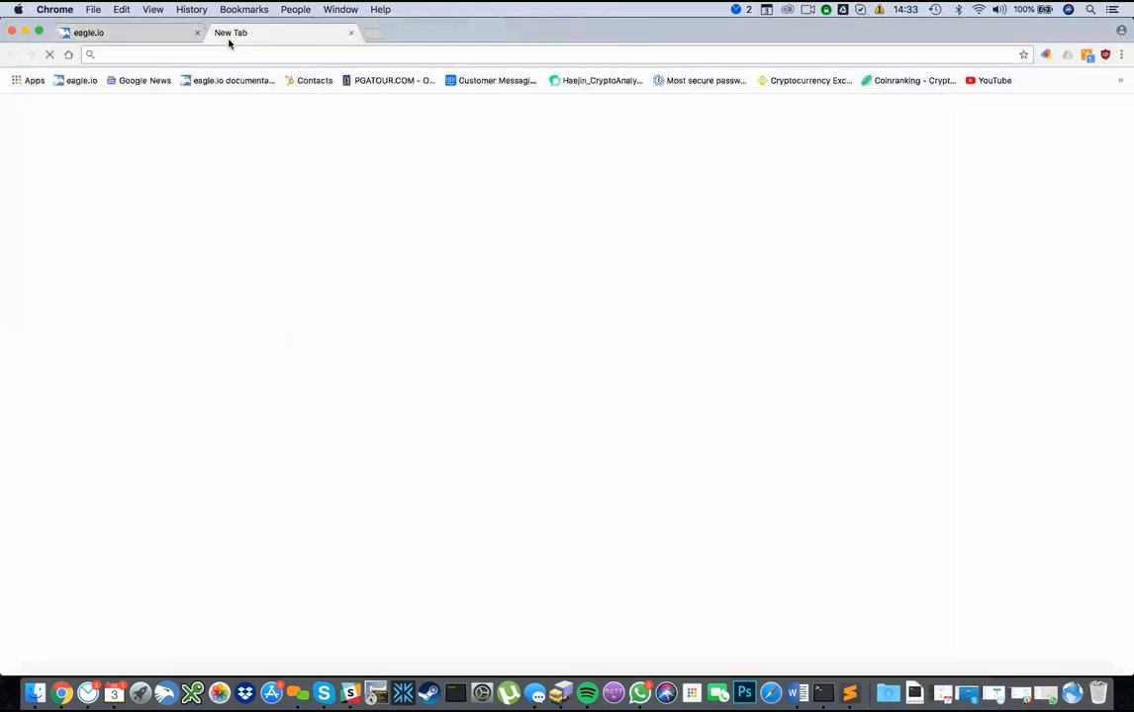
type("qgc.io")
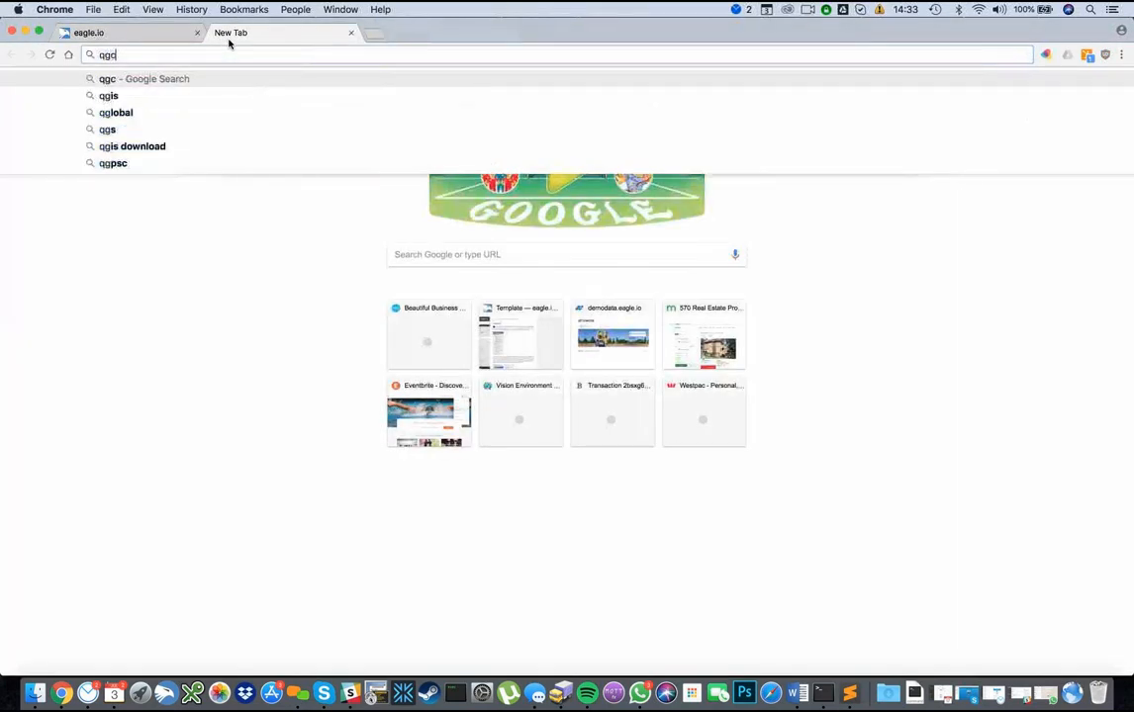
key("Return")
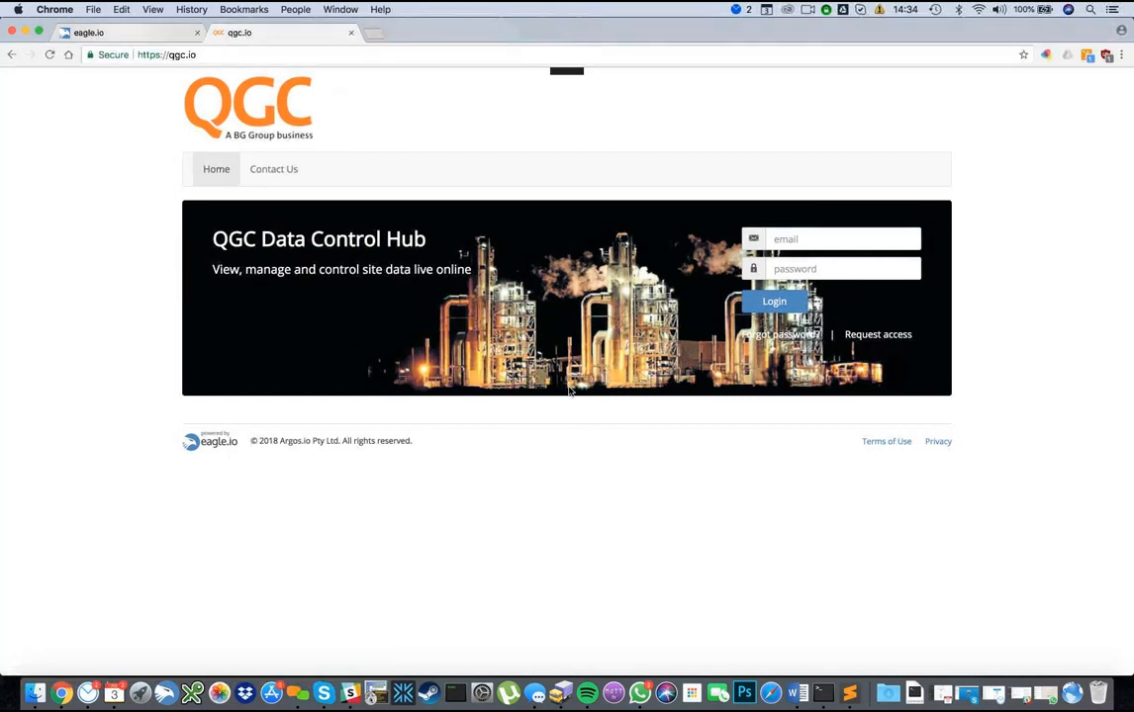
key("ctrl+Tab")
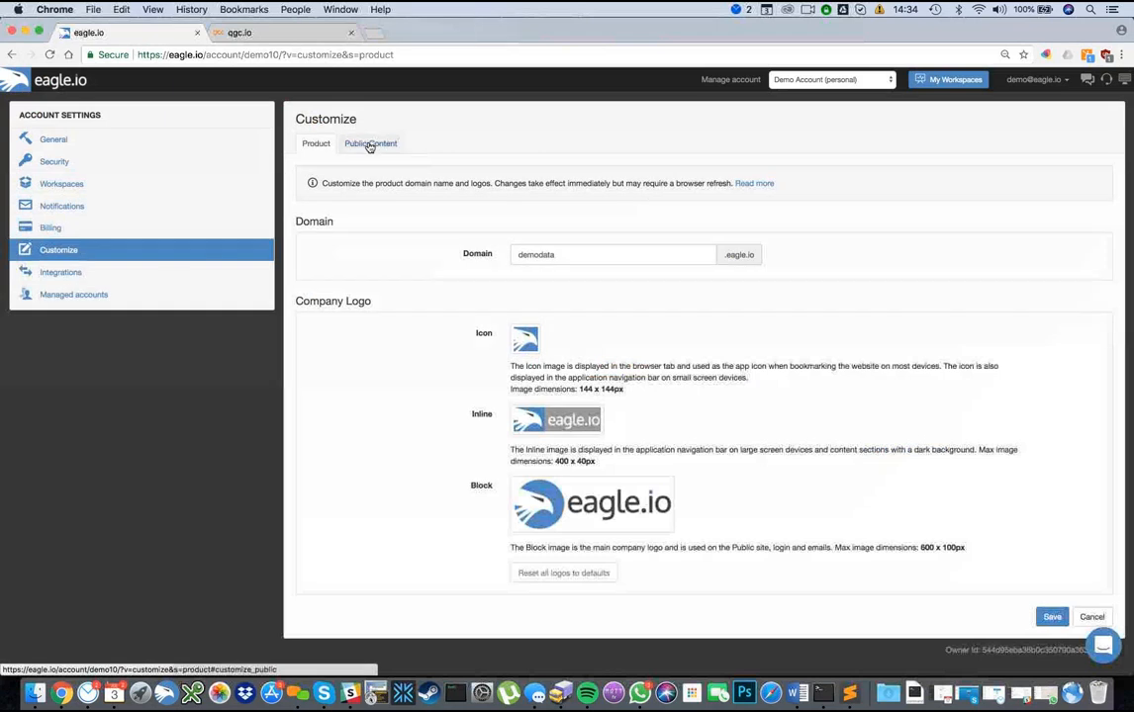
Step: Review the public content and product customization settings and the managed accounts, and return to the workspaces
left_click(370, 143)
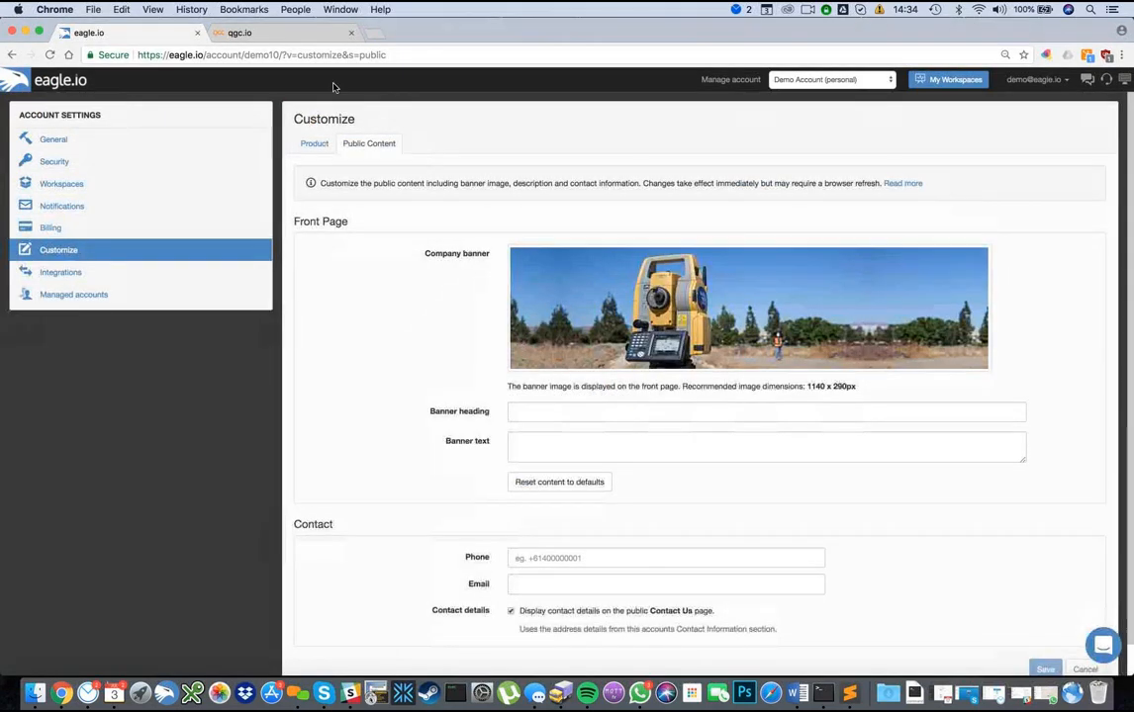
left_click(314, 144)
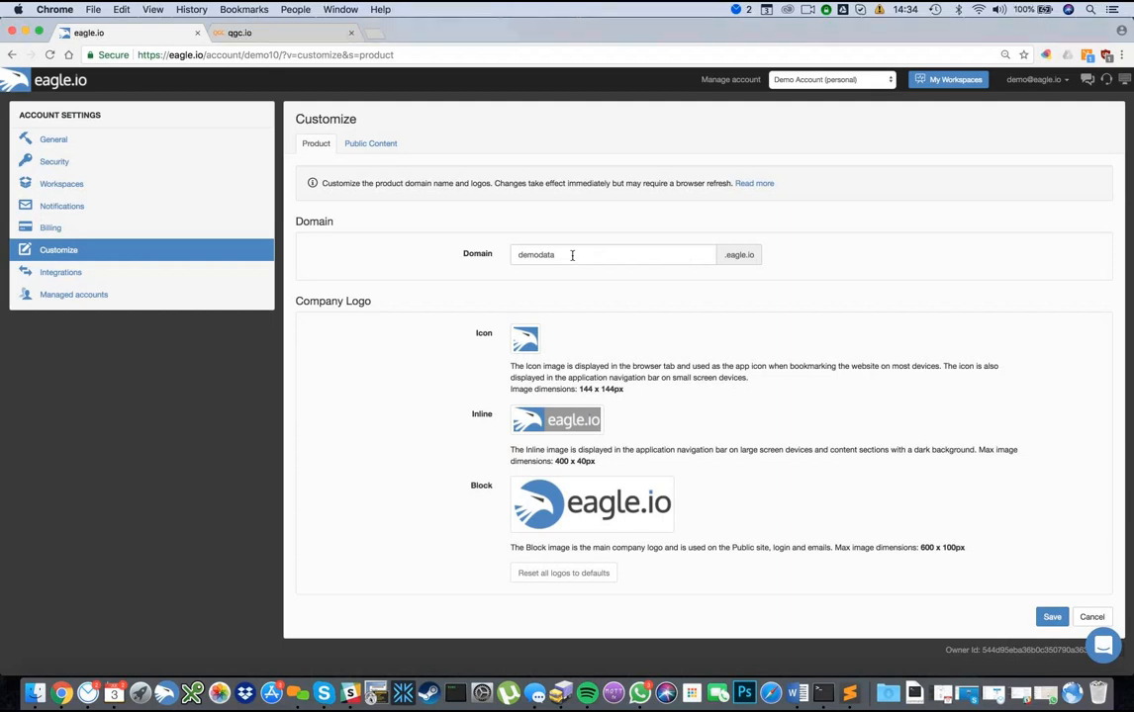
left_click(112, 297)
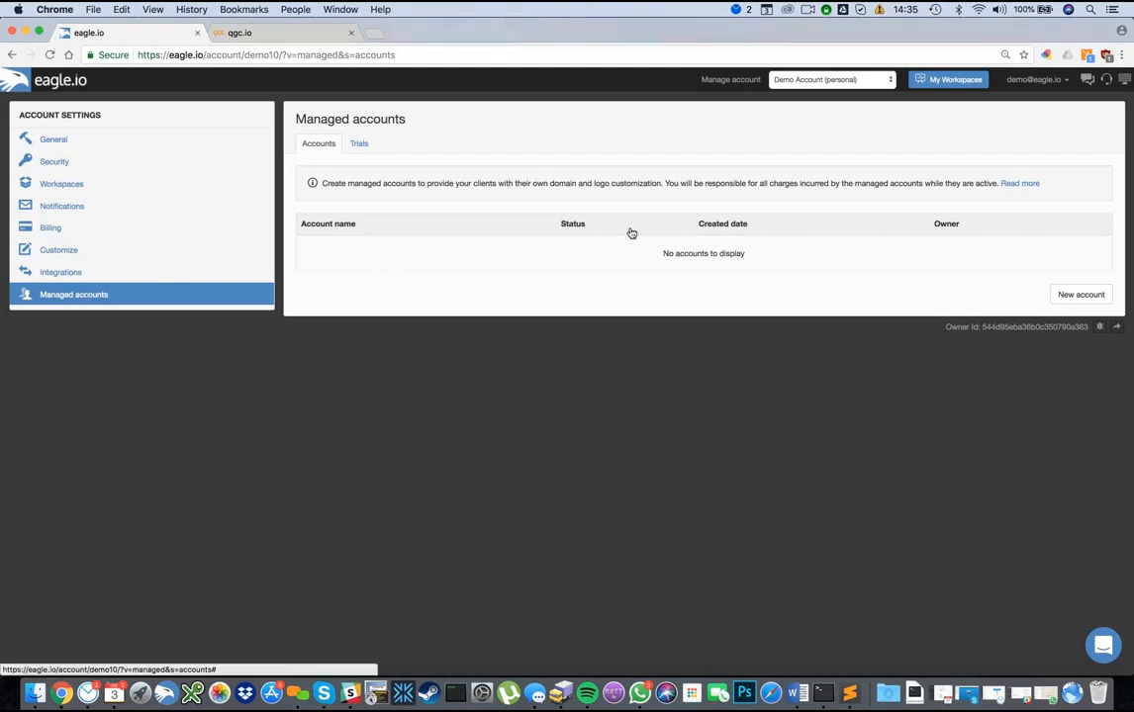
left_click(936, 82)
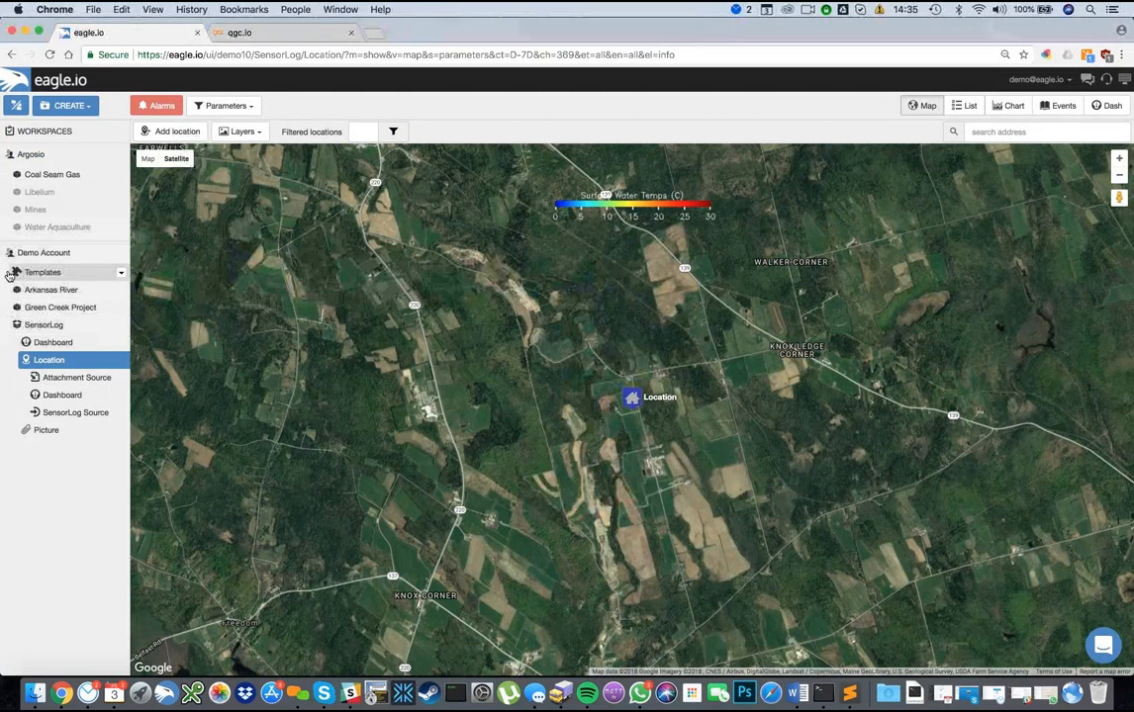
Step: Create a location template under the Demo Account's Templates
left_click(76, 276)
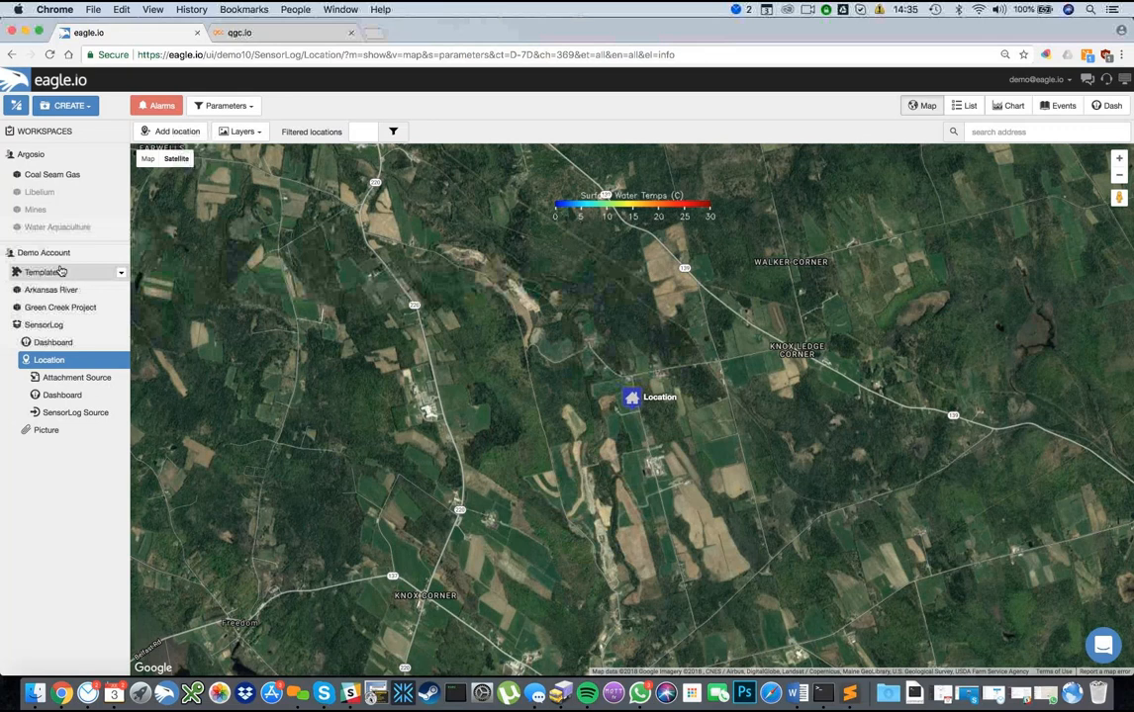
left_click(119, 272)
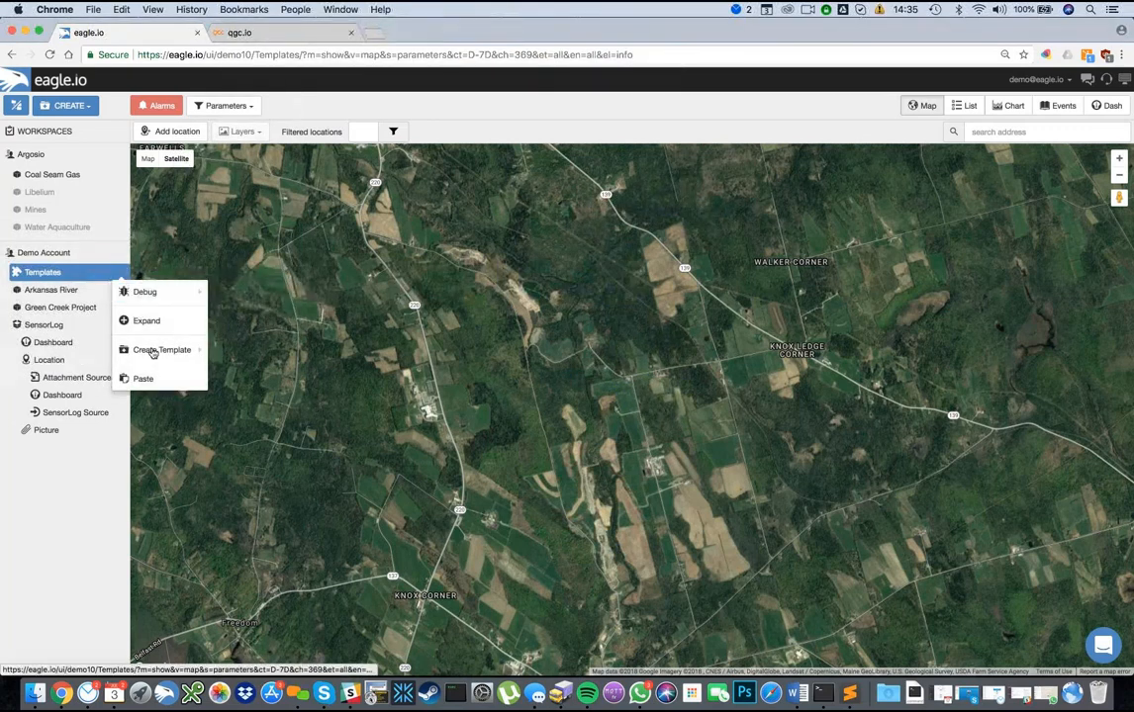
mouse_move(154, 354)
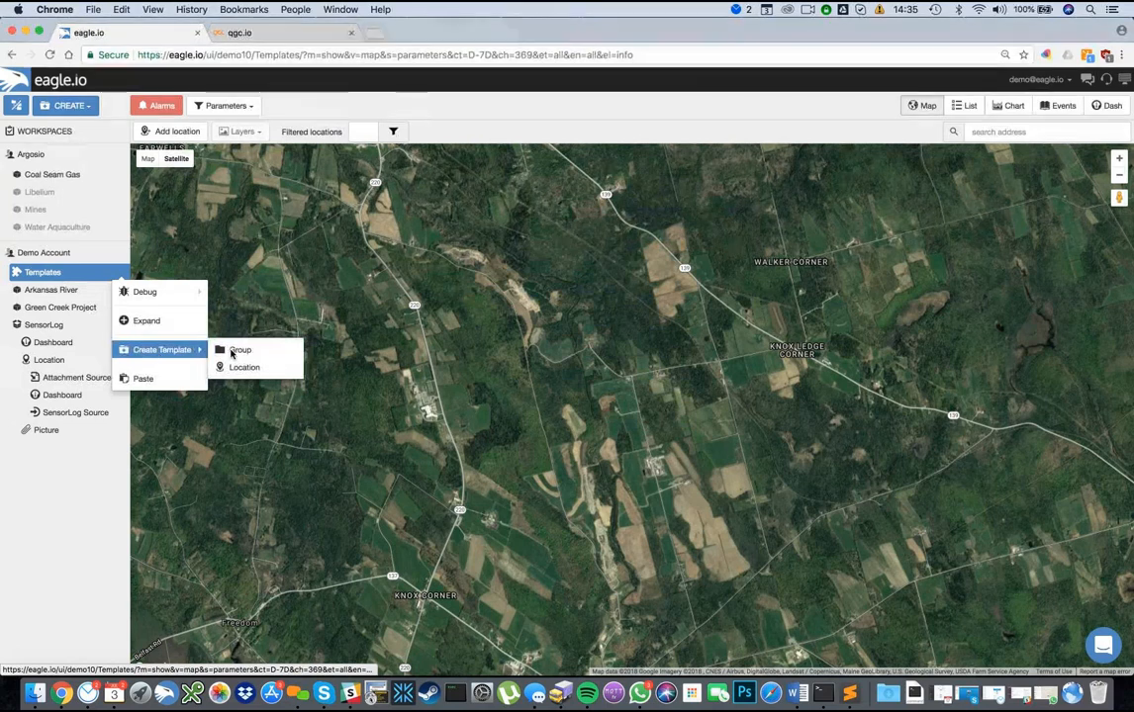
left_click(244, 367)
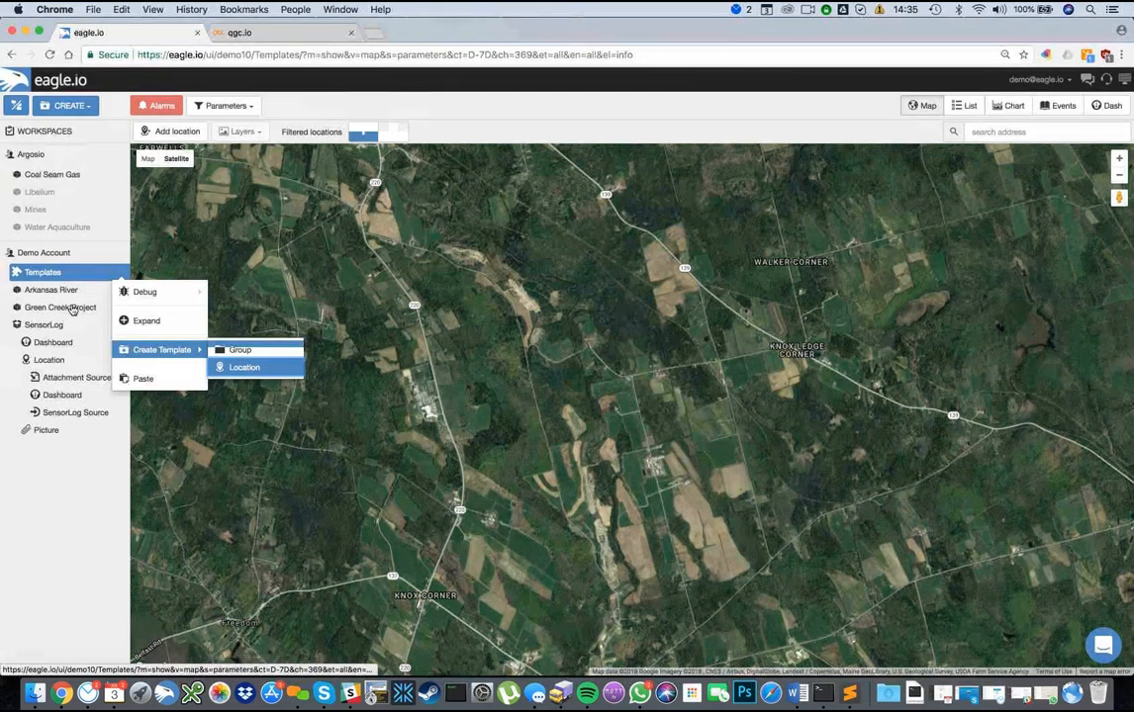
Step: Add a data source to the new location template, using File as the source type with Delimited Text
left_click(120, 290)
mouse_move(148, 367)
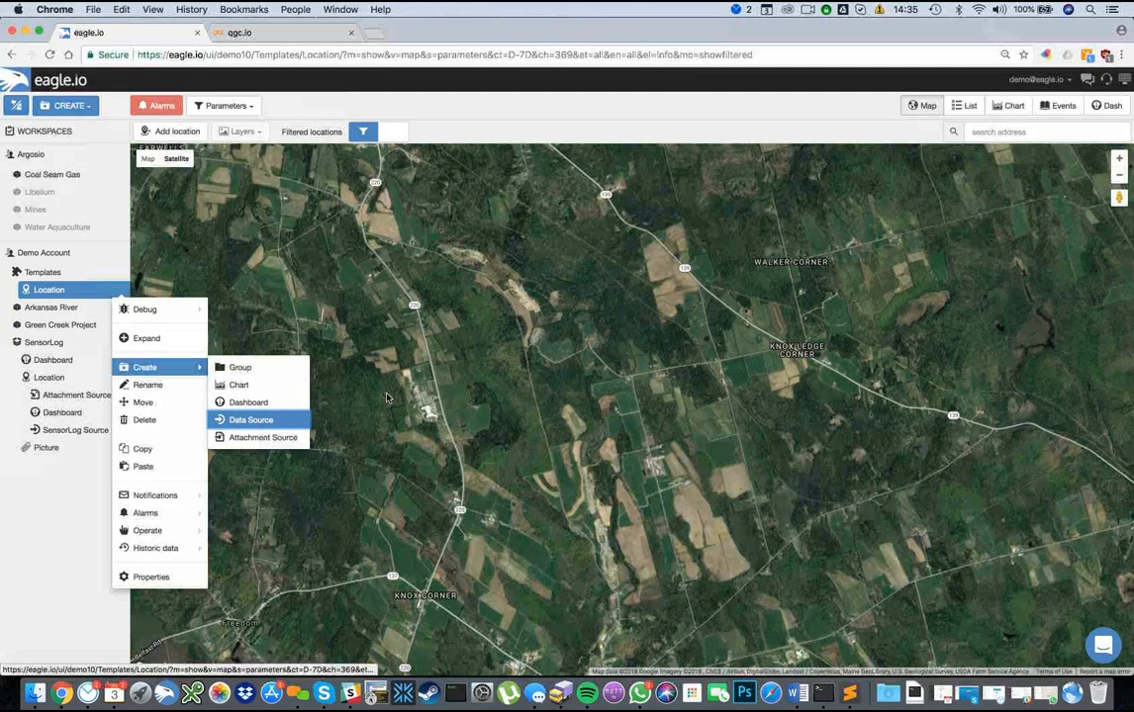
left_click(253, 415)
left_click(379, 203)
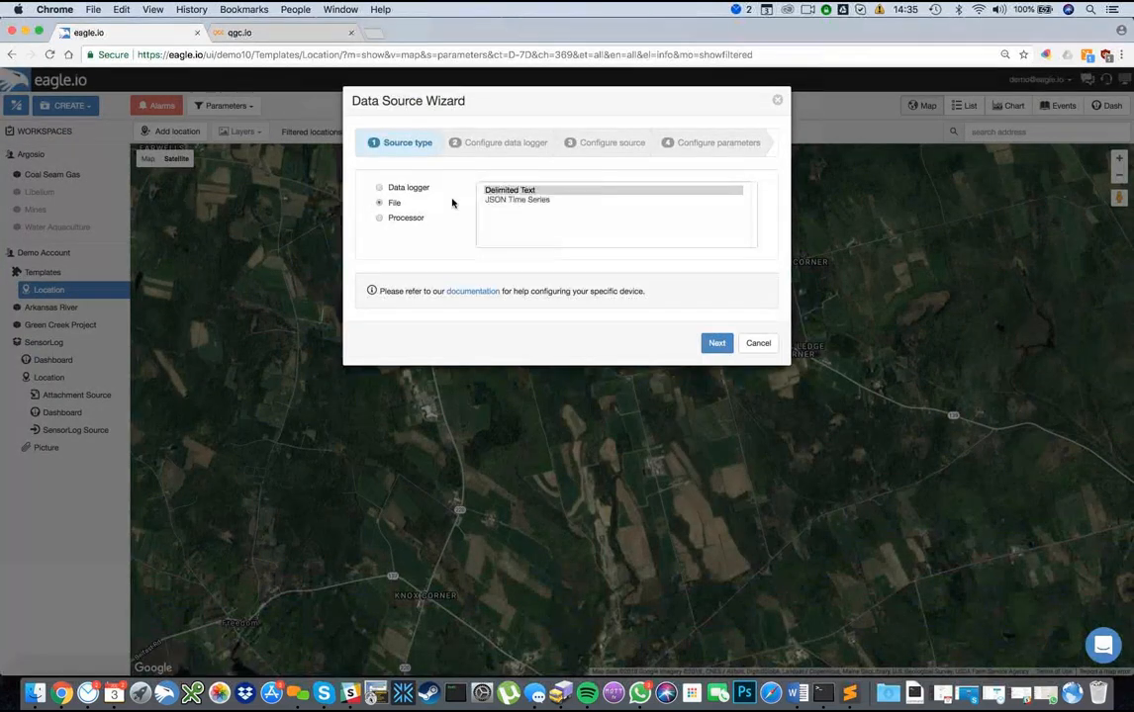
left_click(628, 228)
left_click(718, 343)
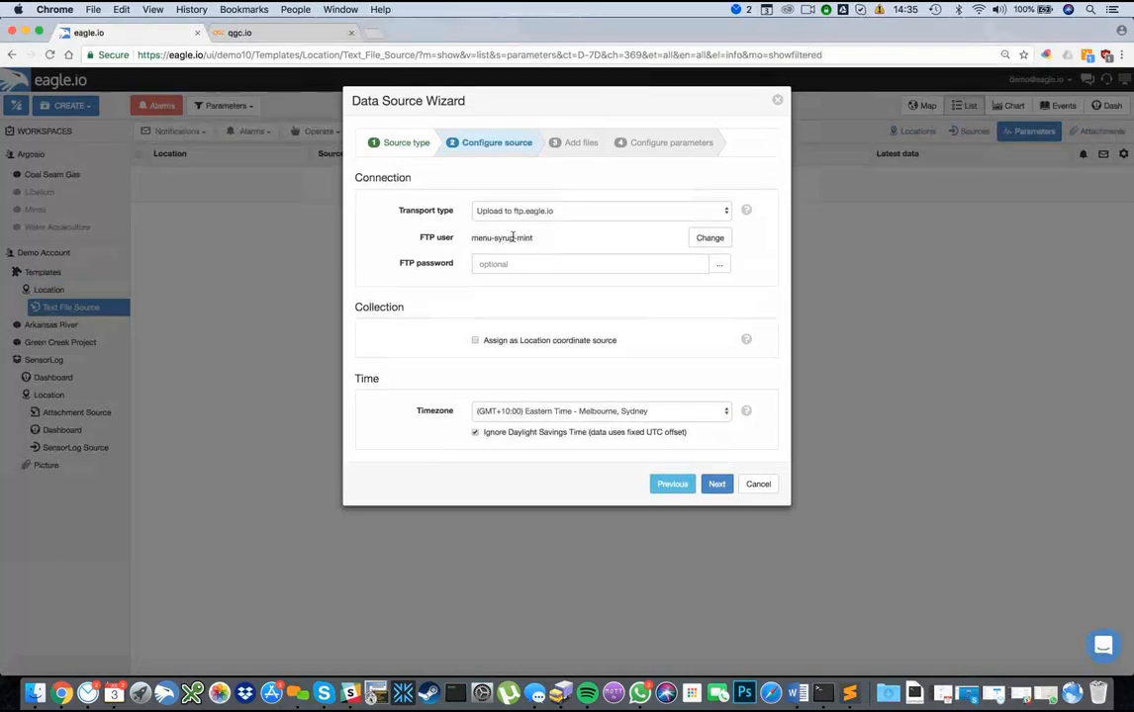
Step: Load the export-argo66 CSV file from the desktop with the default connection and parser settings, and finish with all series as new parameters
left_click_drag(472, 238, 534, 238)
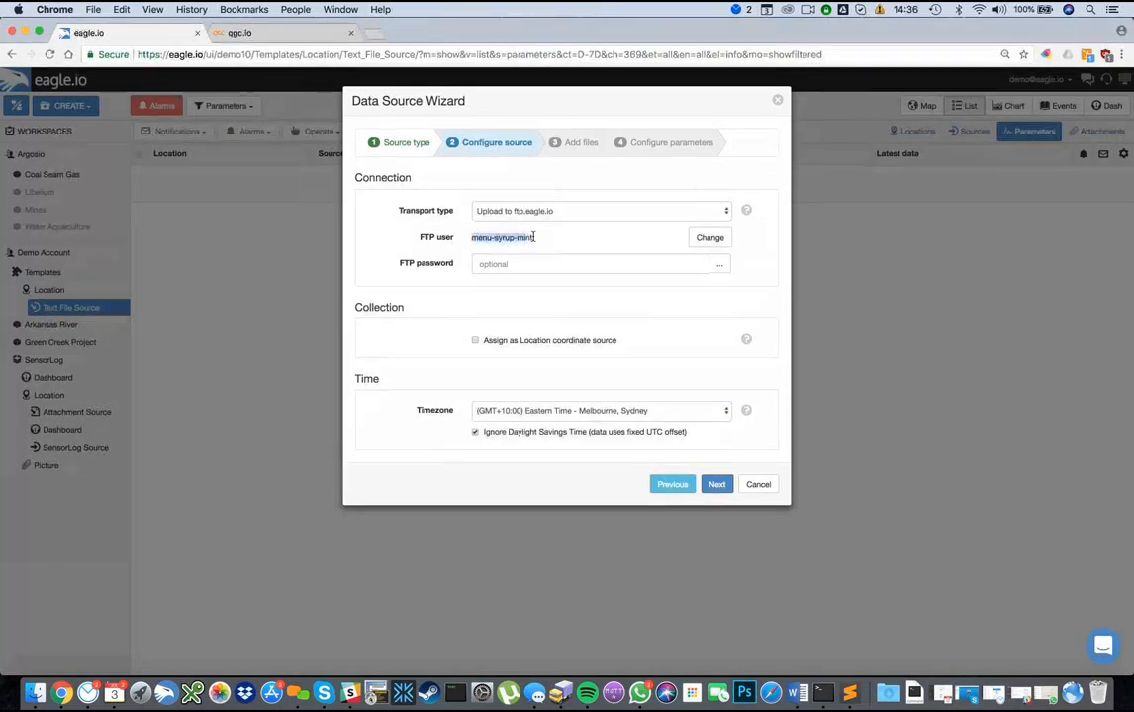
left_click(718, 483)
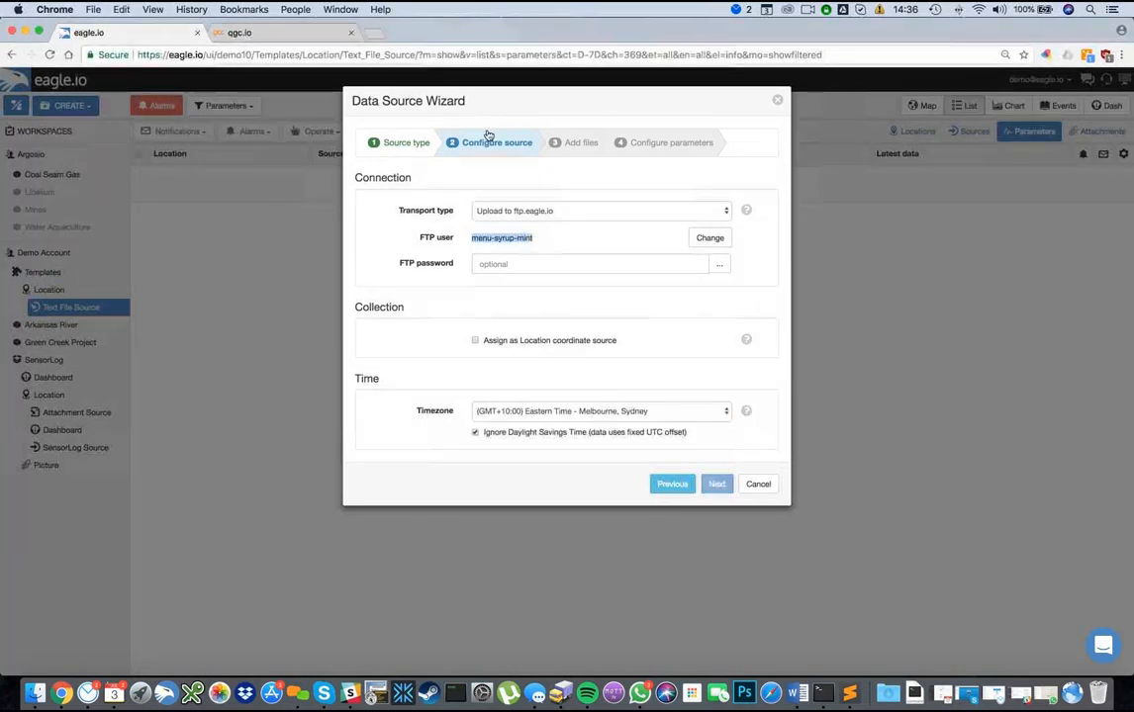
left_click(486, 139)
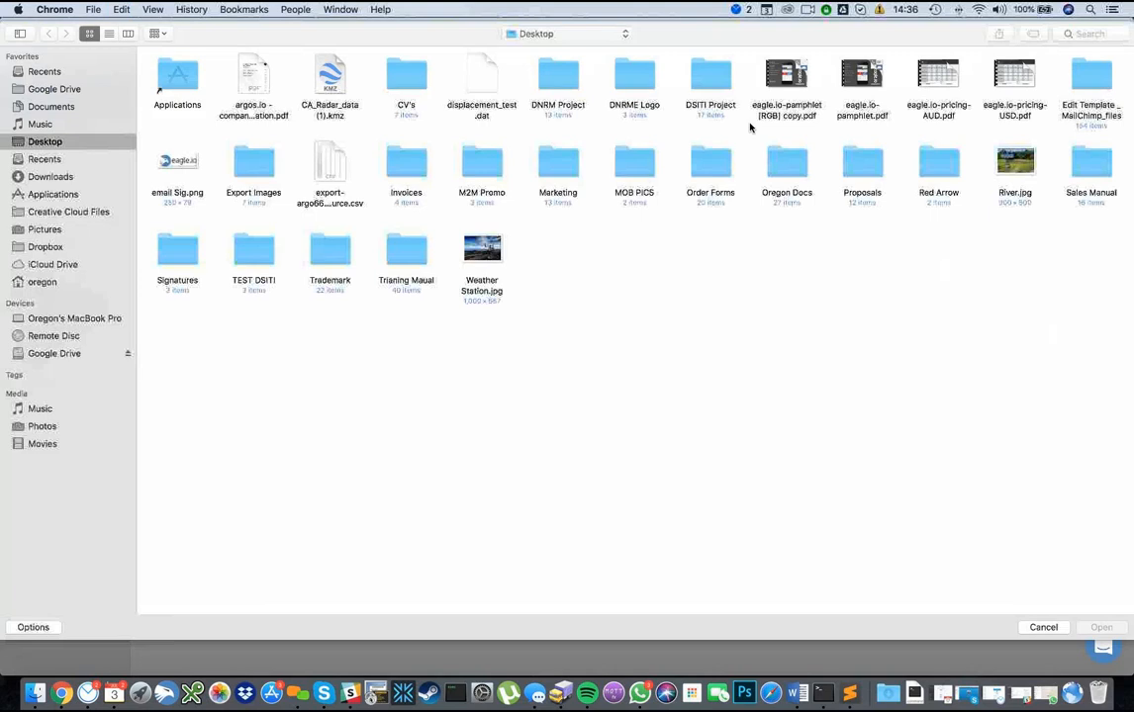
left_click(329, 170)
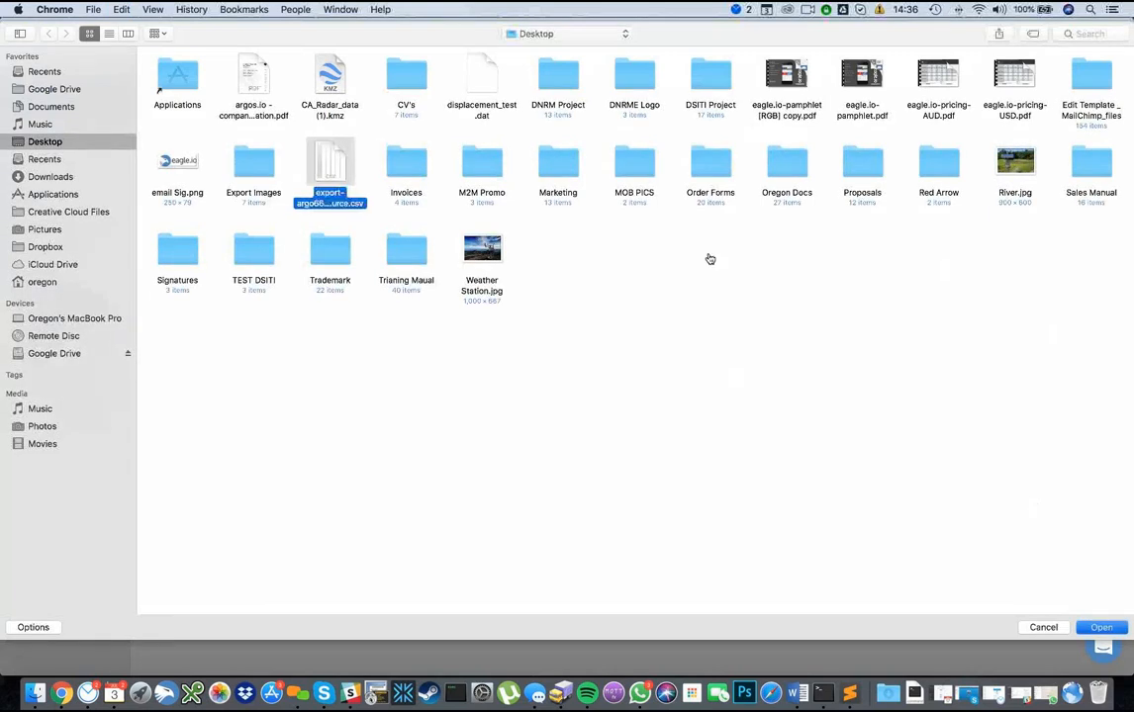
key("Return")
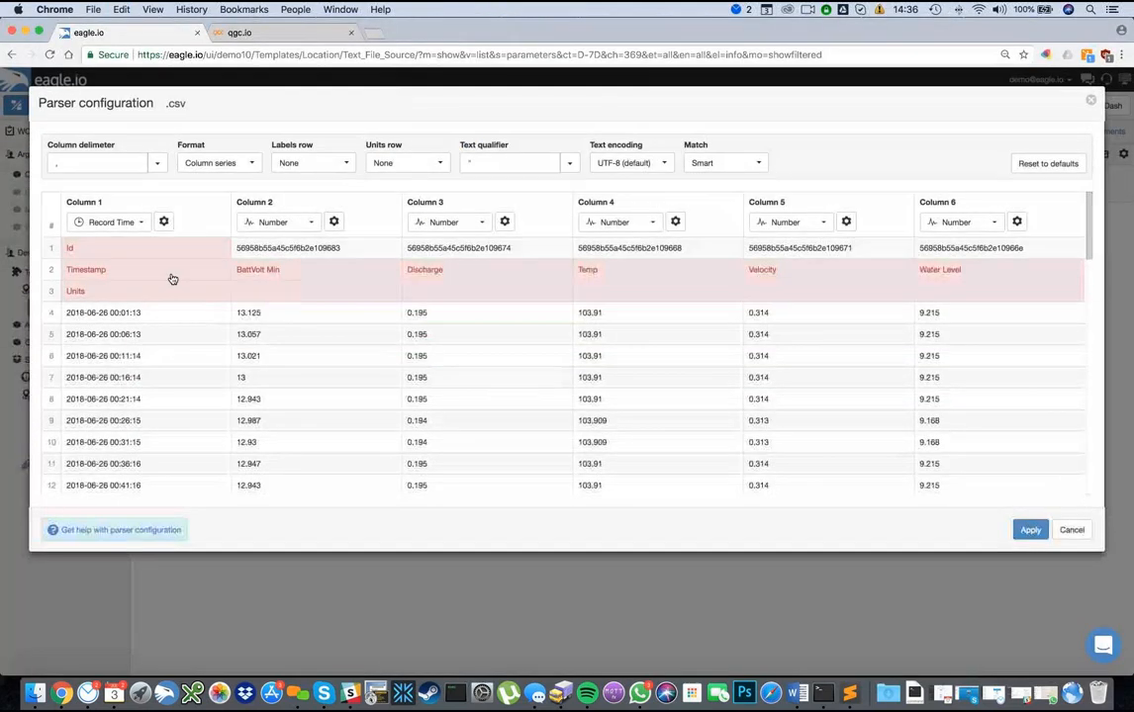
left_click(1032, 531)
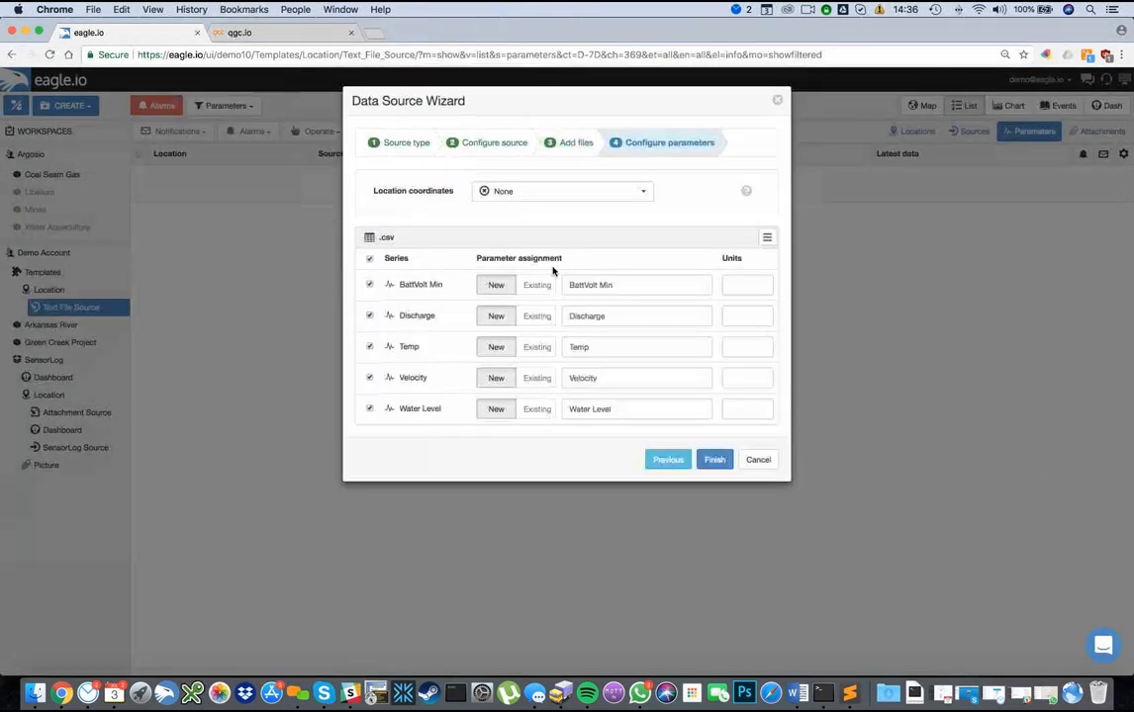
left_click(727, 472)
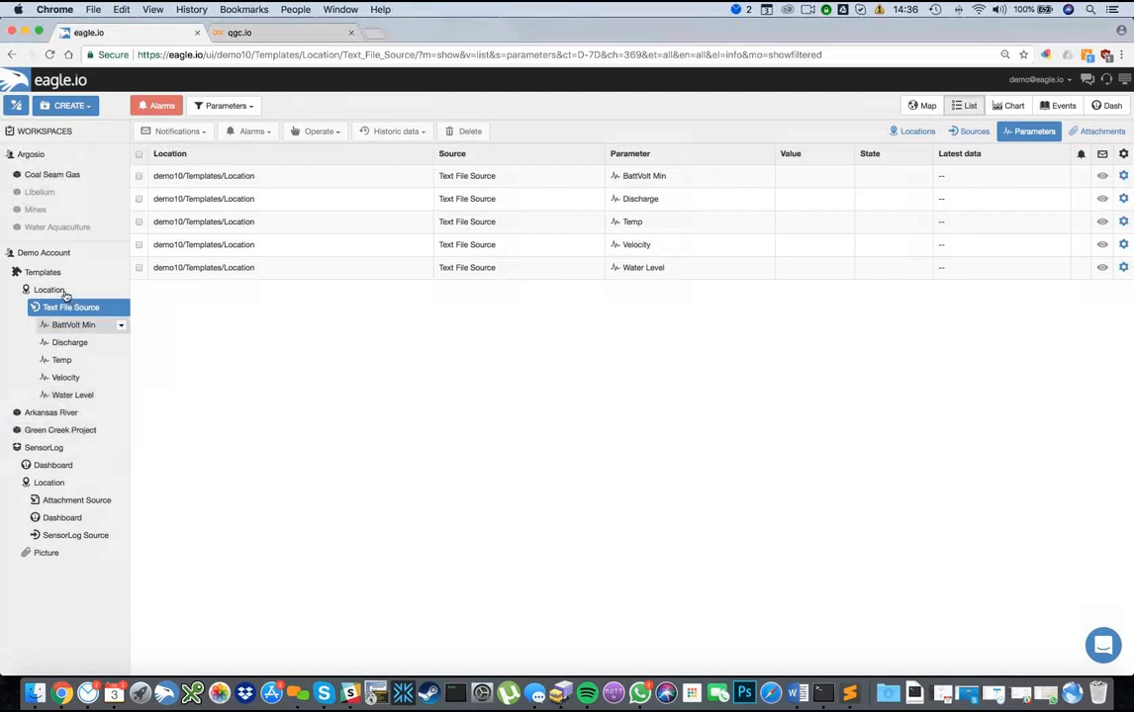
Step: Create an instance of the Location template in the Green Creek Project and expand it down to its text file source parameters
right_click(86, 431)
mouse_move(158, 339)
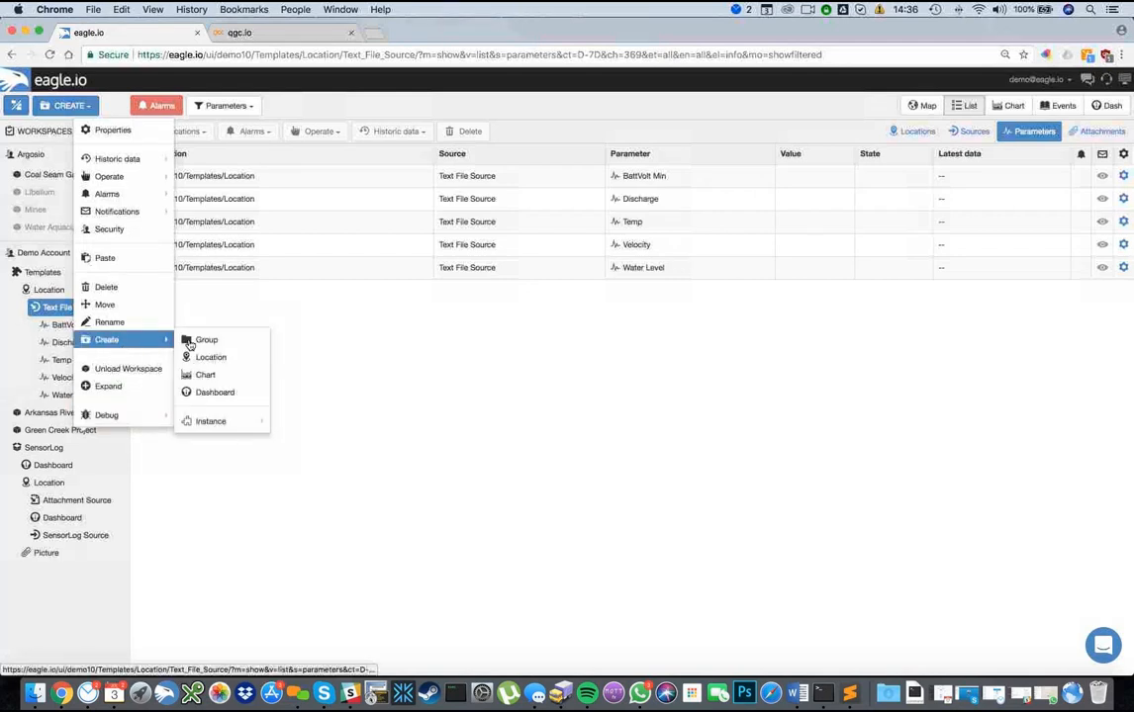
mouse_move(219, 430)
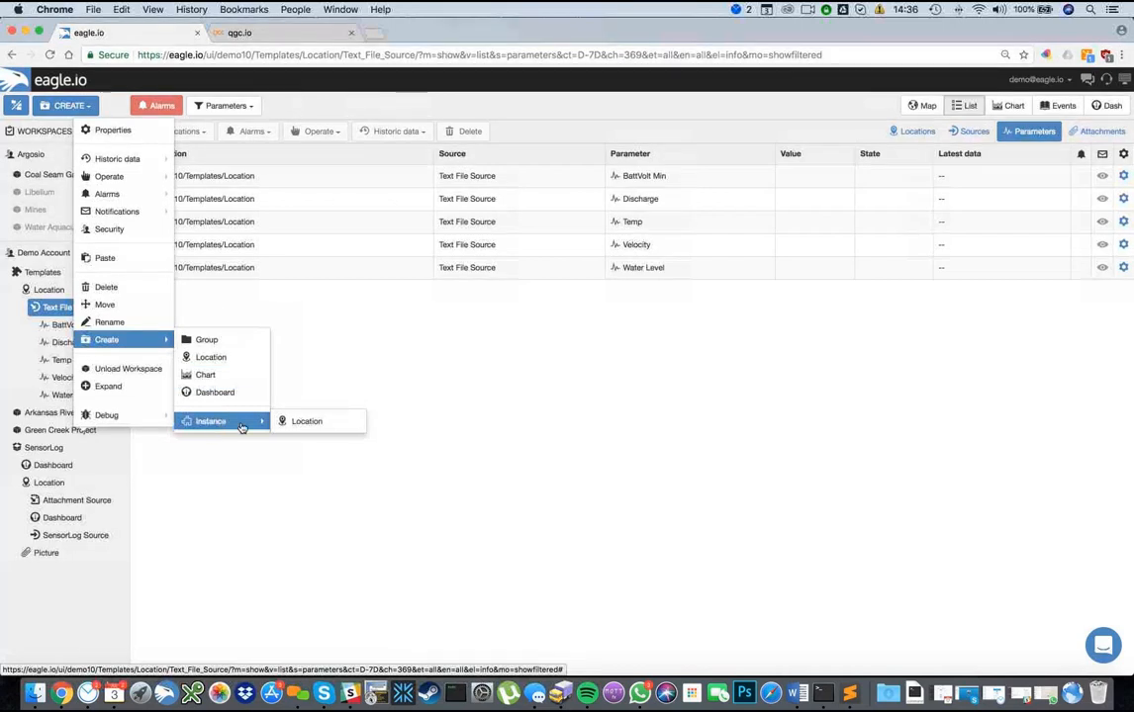
left_click(307, 423)
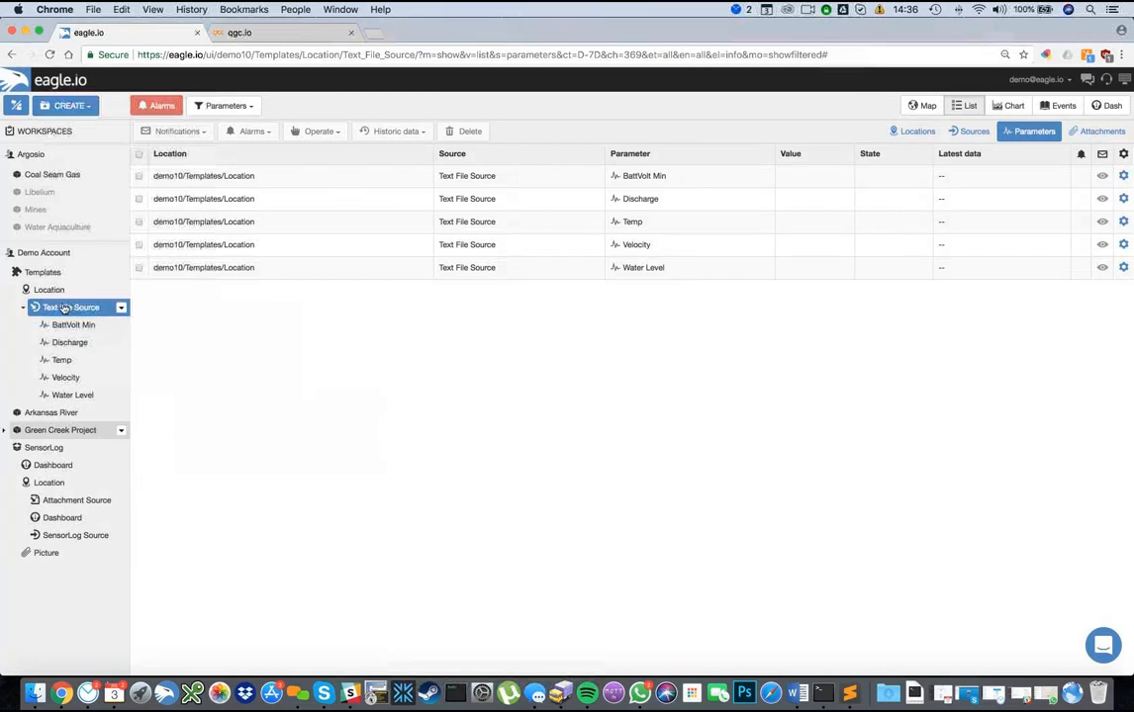
left_click(55, 433)
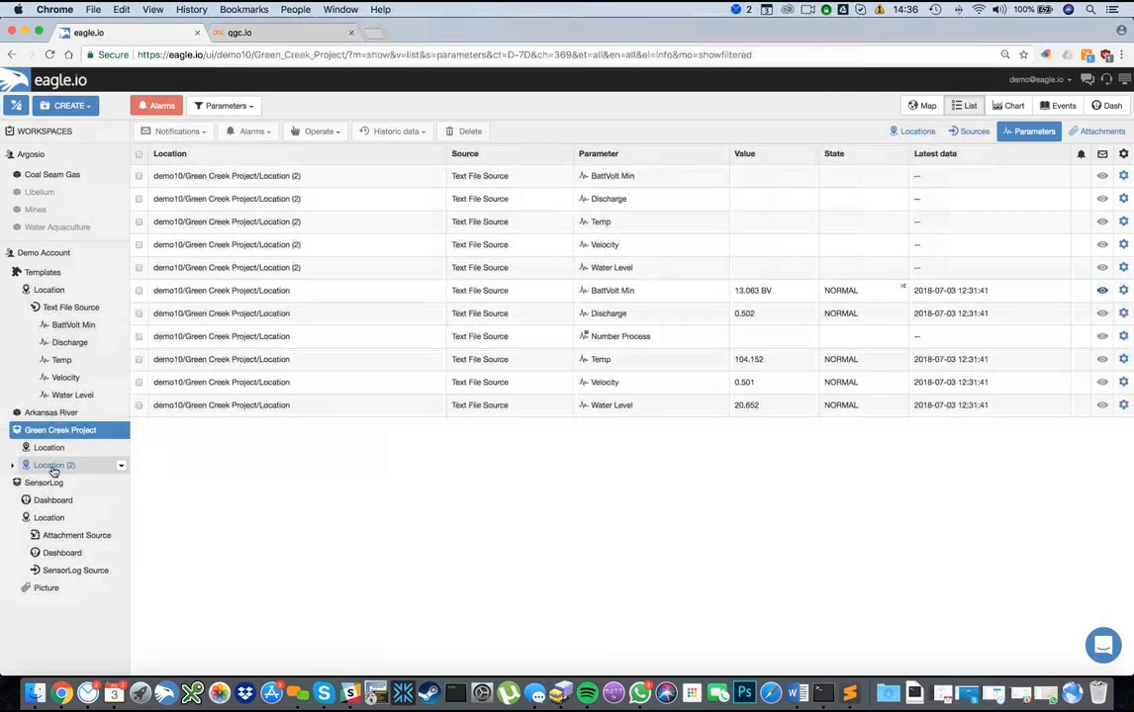
left_click(54, 465)
left_click(59, 482)
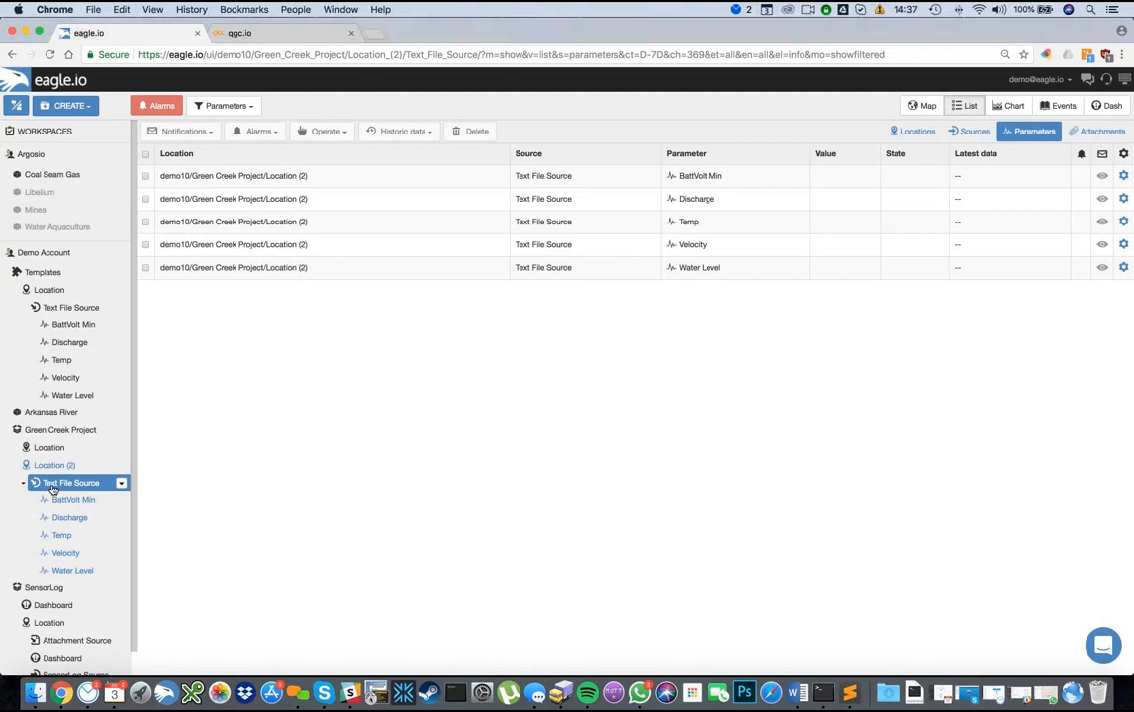
Step: Rename the Location template as Blue creek
right_click(69, 295)
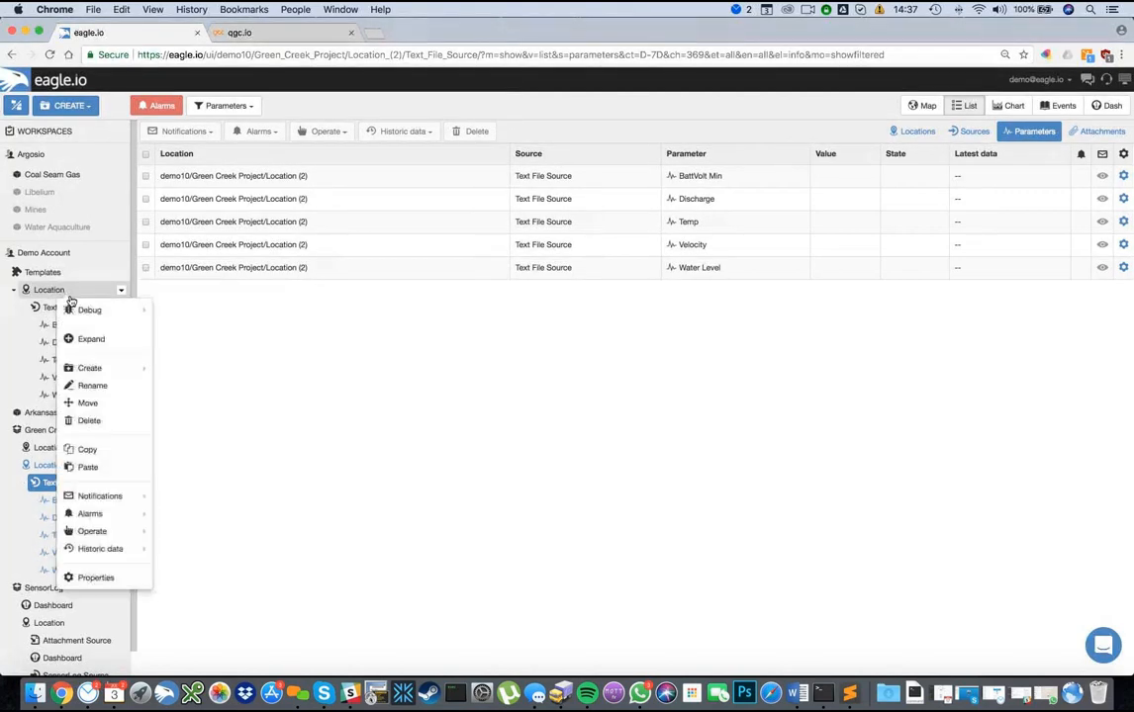
left_click(126, 386)
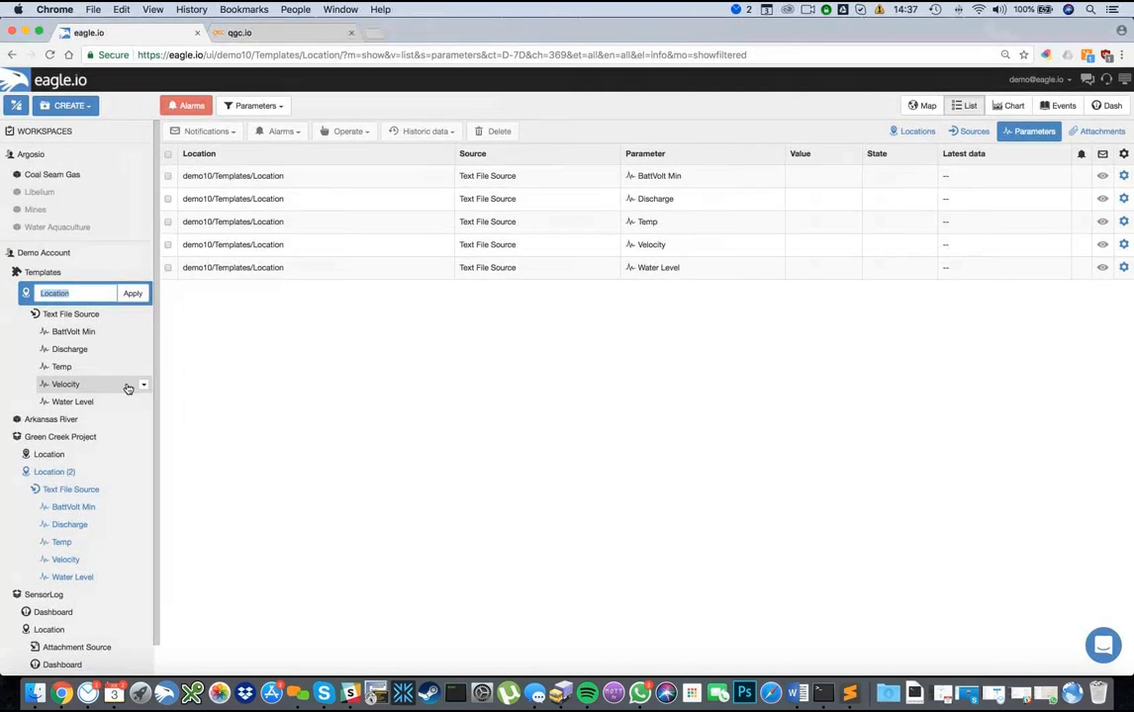
type("Blue cree")
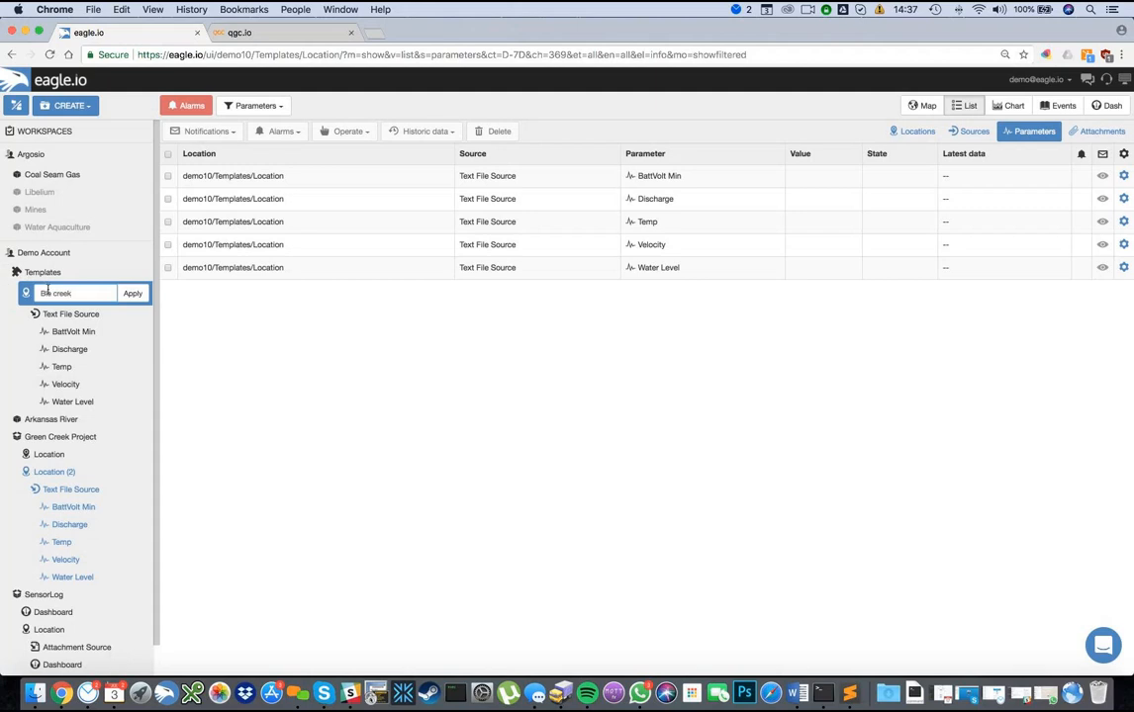
type("k")
left_click(134, 293)
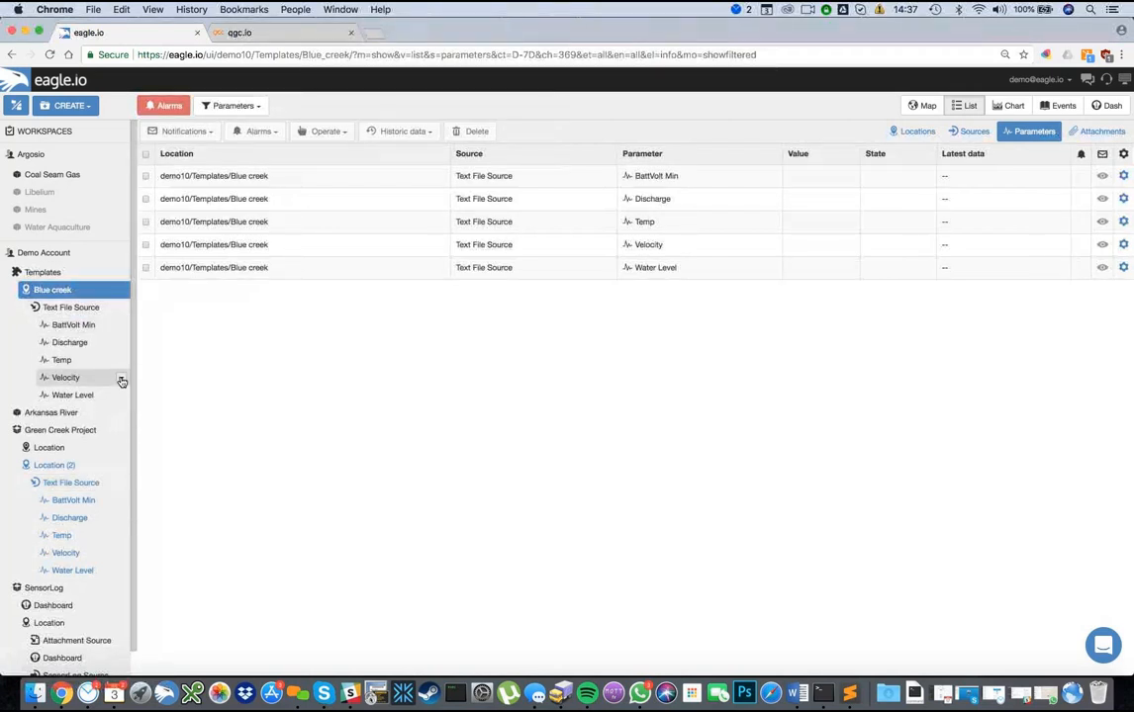
Step: Delete the Velocity parameter from the Blue creek template's text file source
left_click(120, 380)
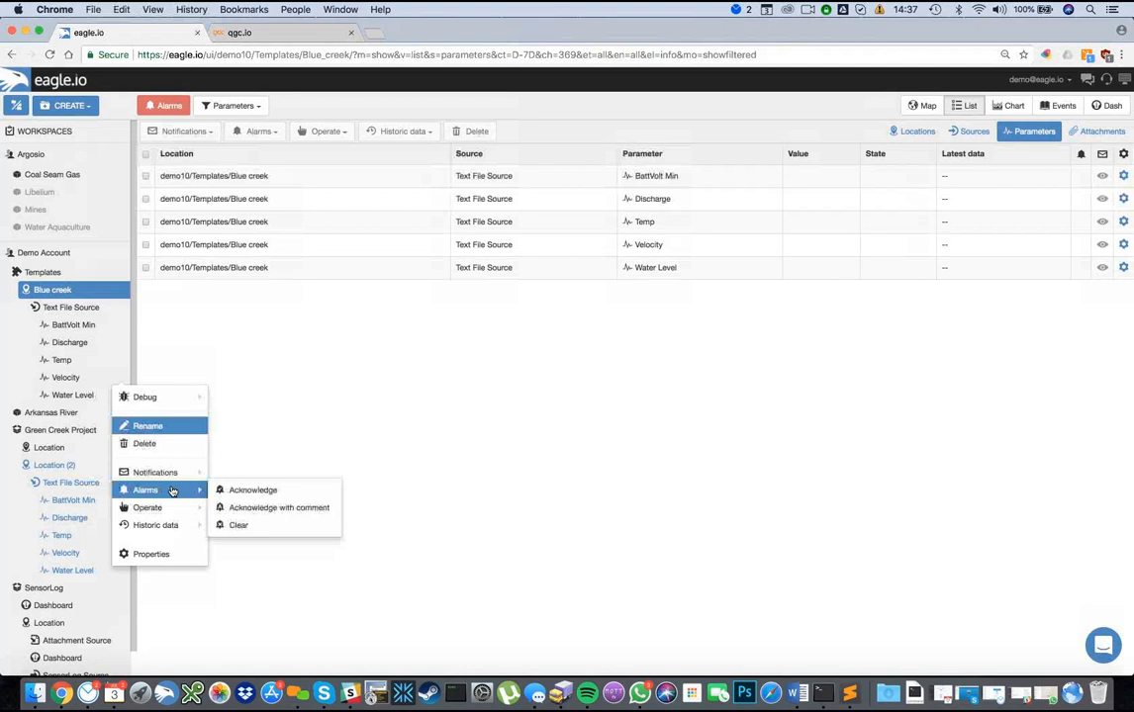
left_click(159, 445)
left_click(710, 217)
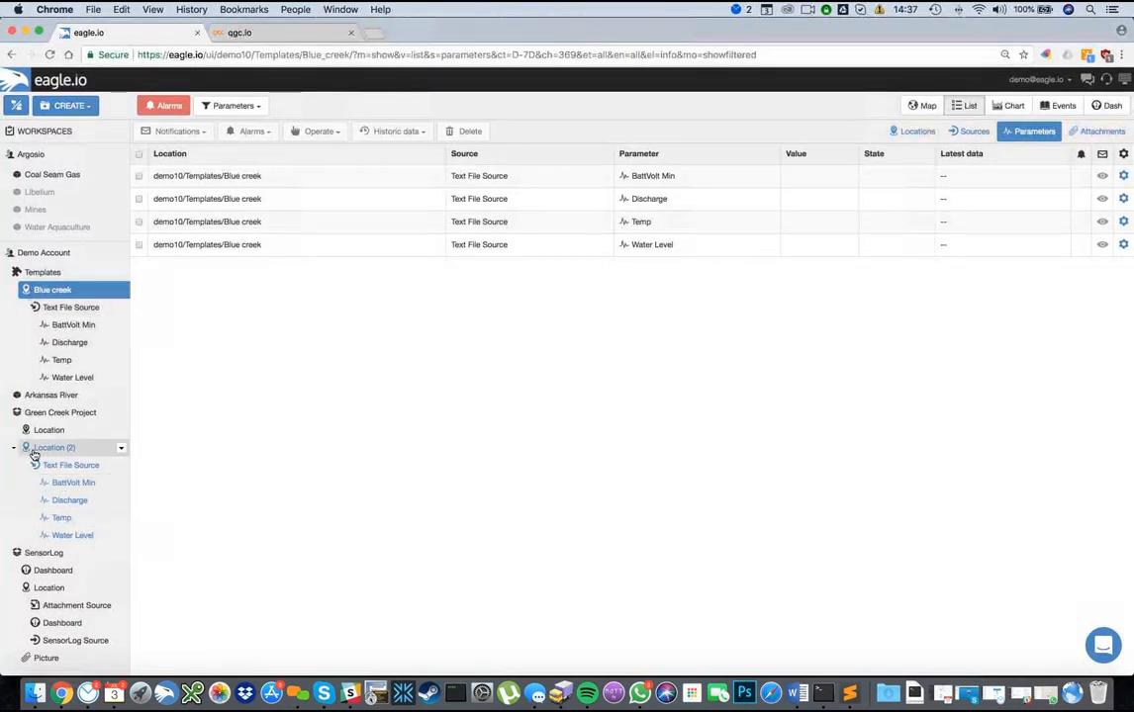
Step: Compare the available actions for the Discharge parameter in the Location (2) instance with those for the Blue creek template
left_click(71, 501)
right_click(108, 505)
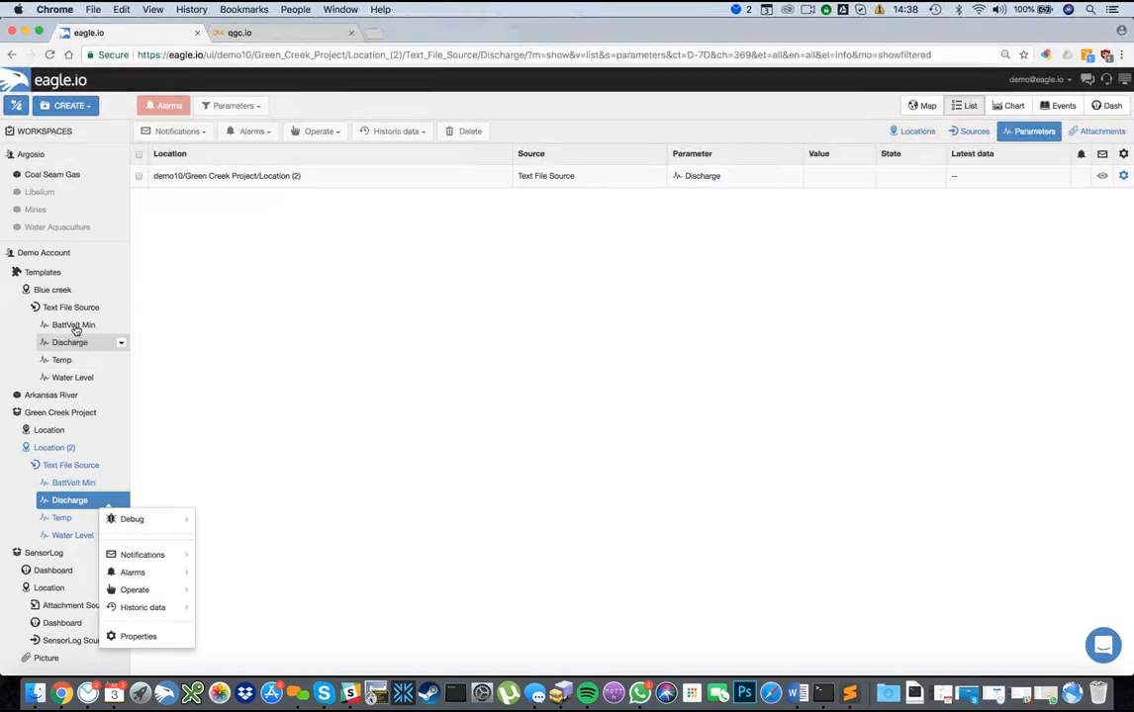
right_click(49, 289)
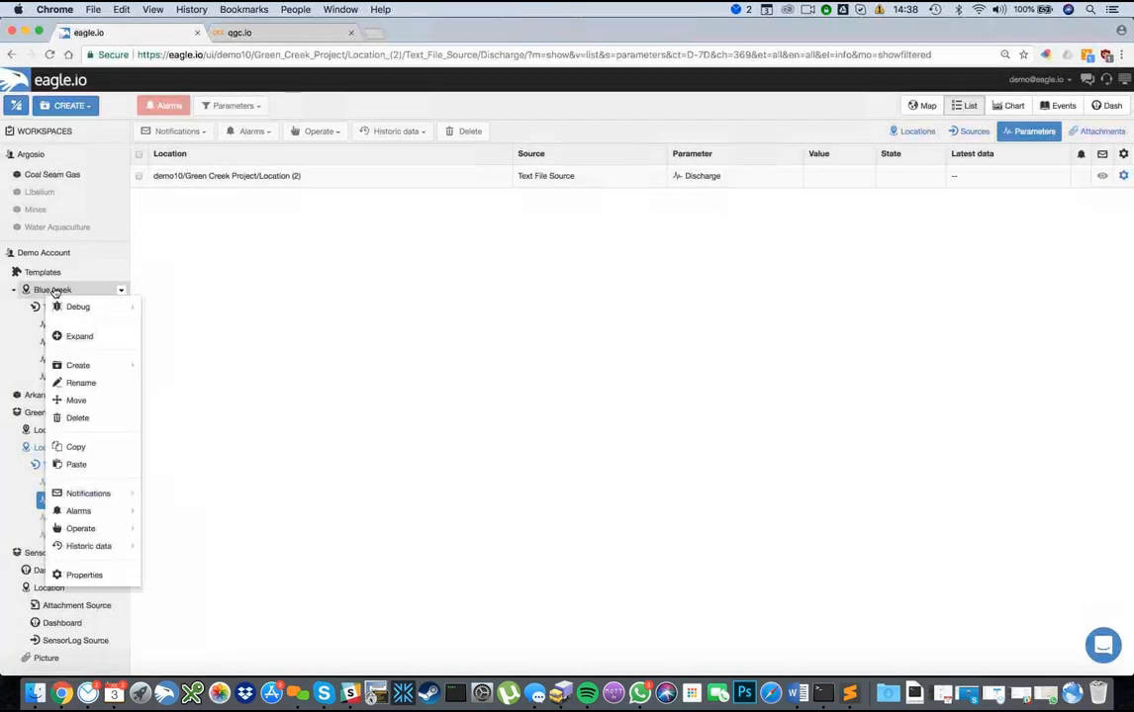
left_click(79, 447)
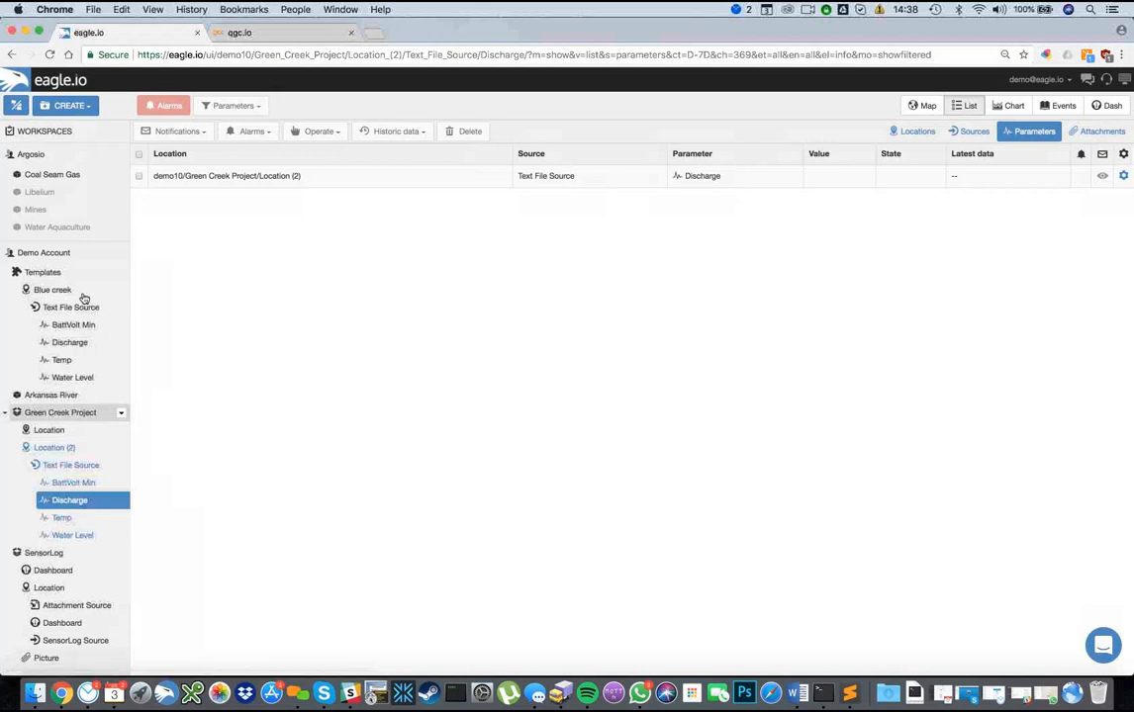
right_click(54, 290)
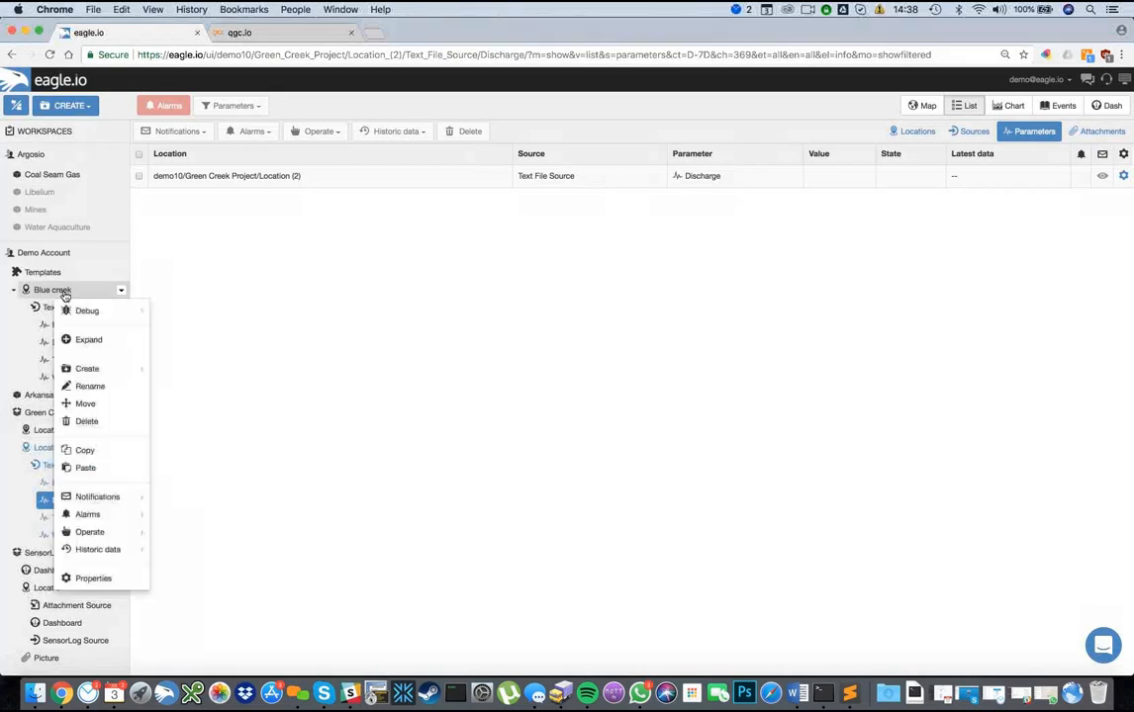
left_click(79, 466)
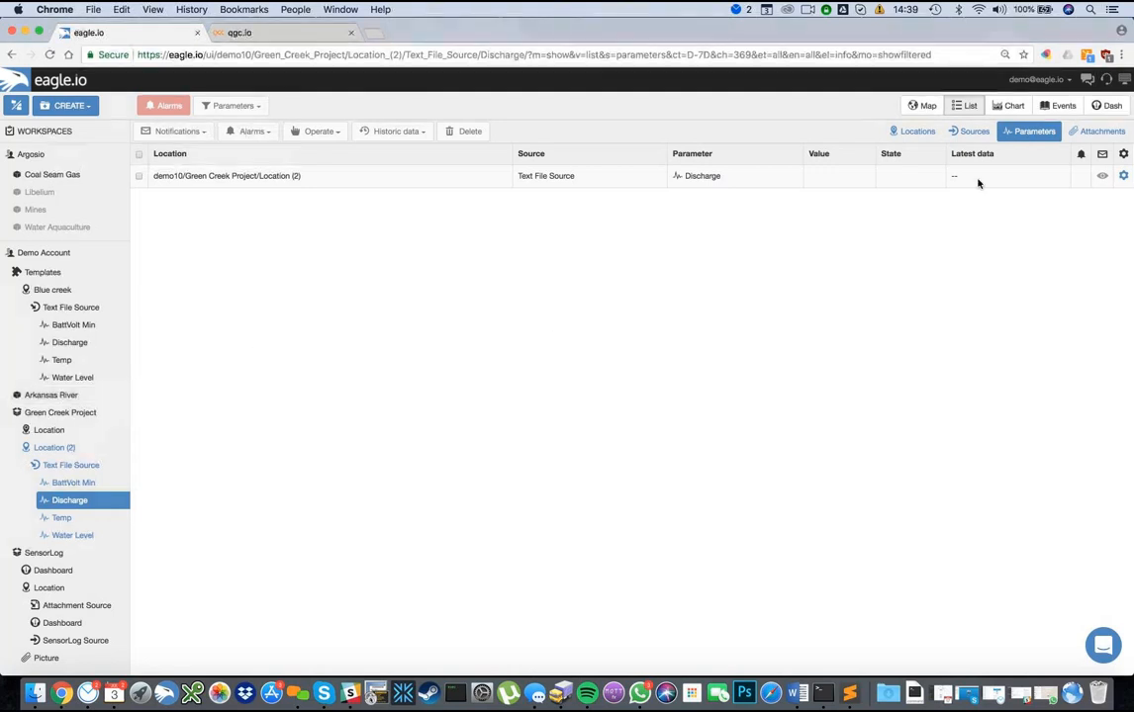
Step: Look through the dashboard, map and chart views of Location (2) in the Green Creek Project
left_click(1098, 108)
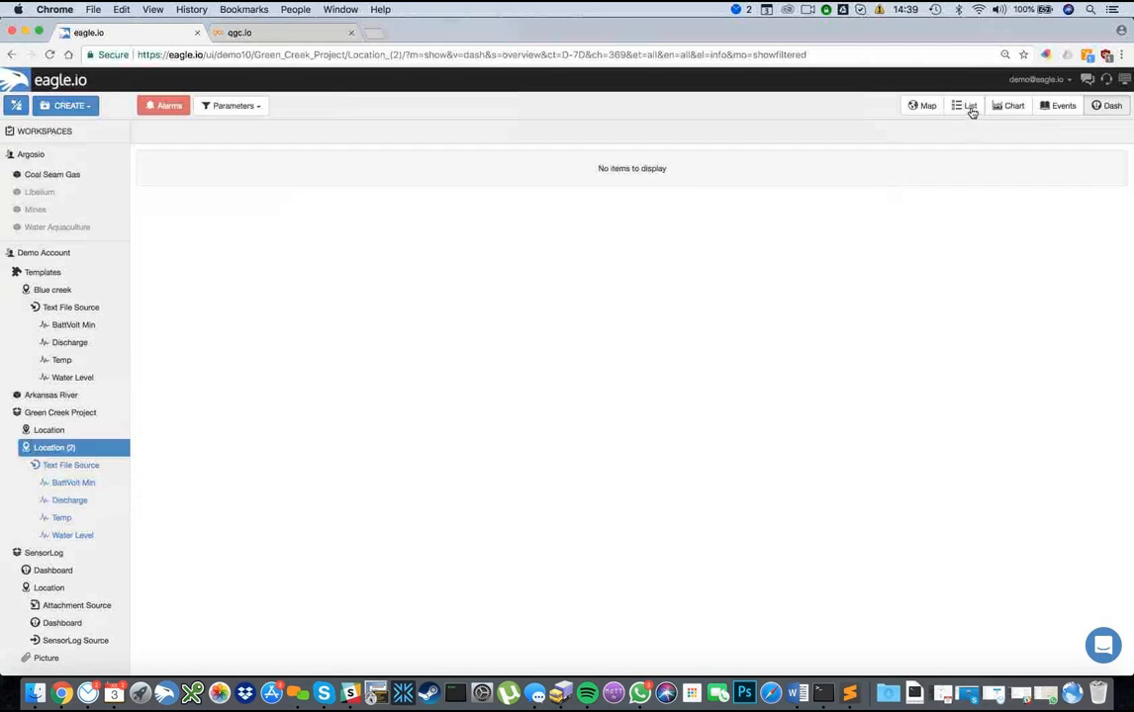
left_click(923, 107)
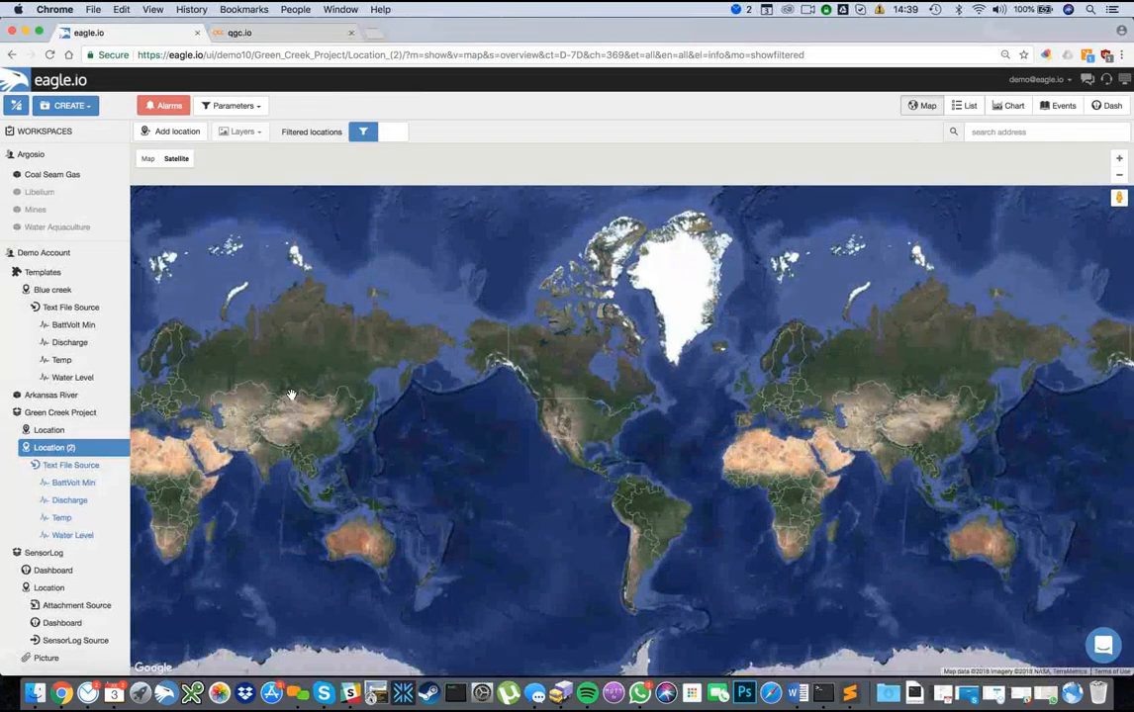
left_click(1011, 107)
Step: View the charts for Pond A in the Coal Seam Gas workspace, combined for the location and separated by parameter
left_click(54, 174)
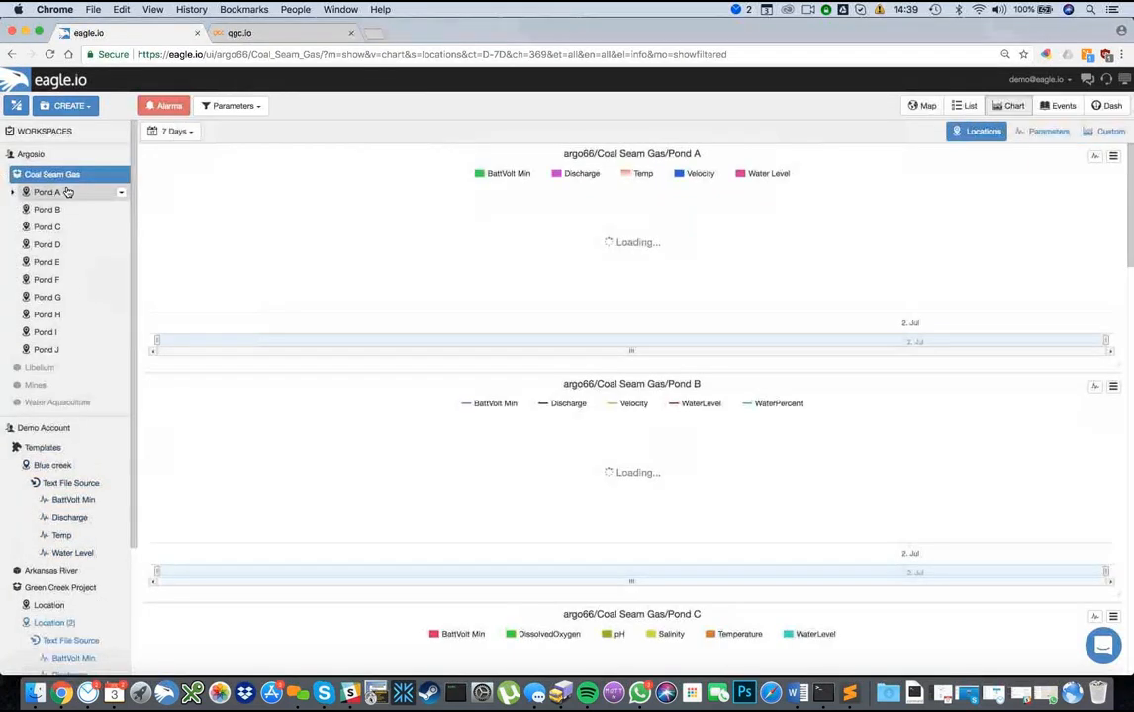
left_click(58, 193)
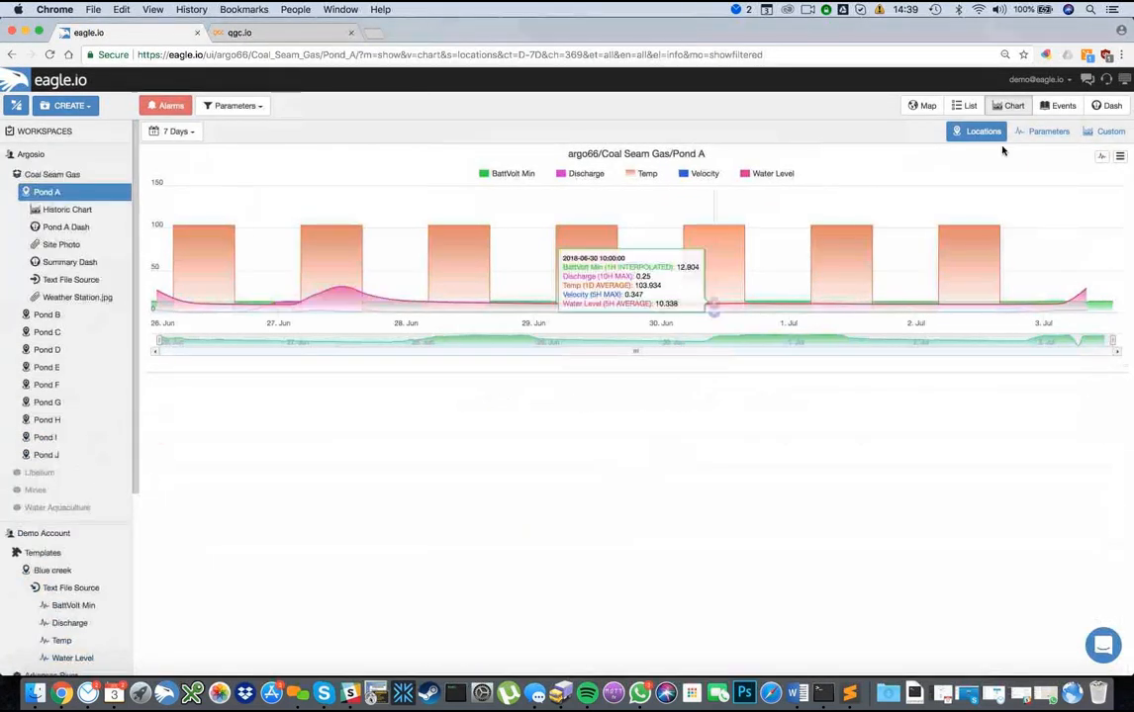
left_click(1046, 130)
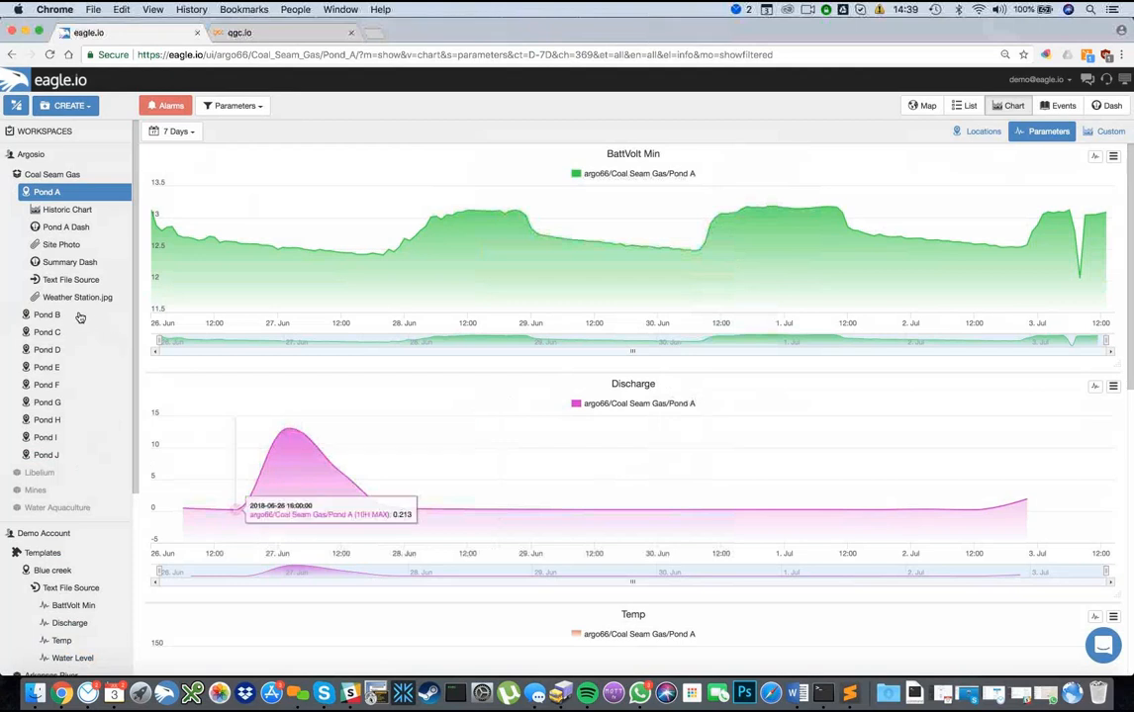
Step: Set the chart data aggregate of the Discharge parameter in Pond A's text file source to Average
left_click(66, 283)
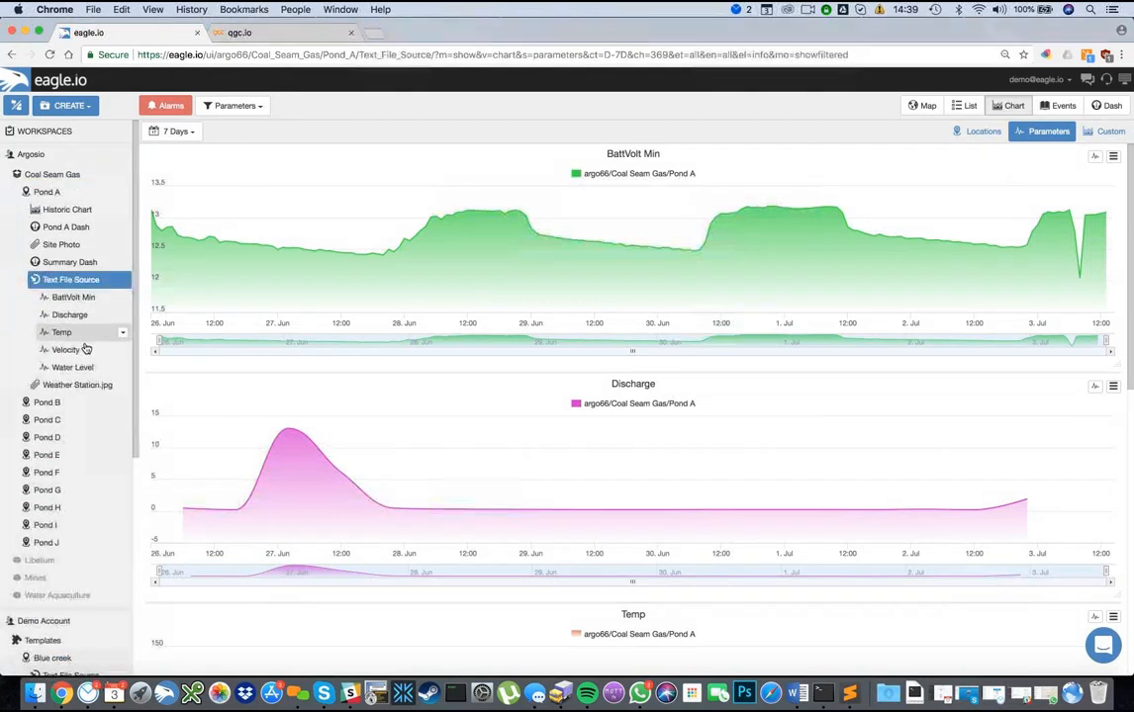
left_click(122, 317)
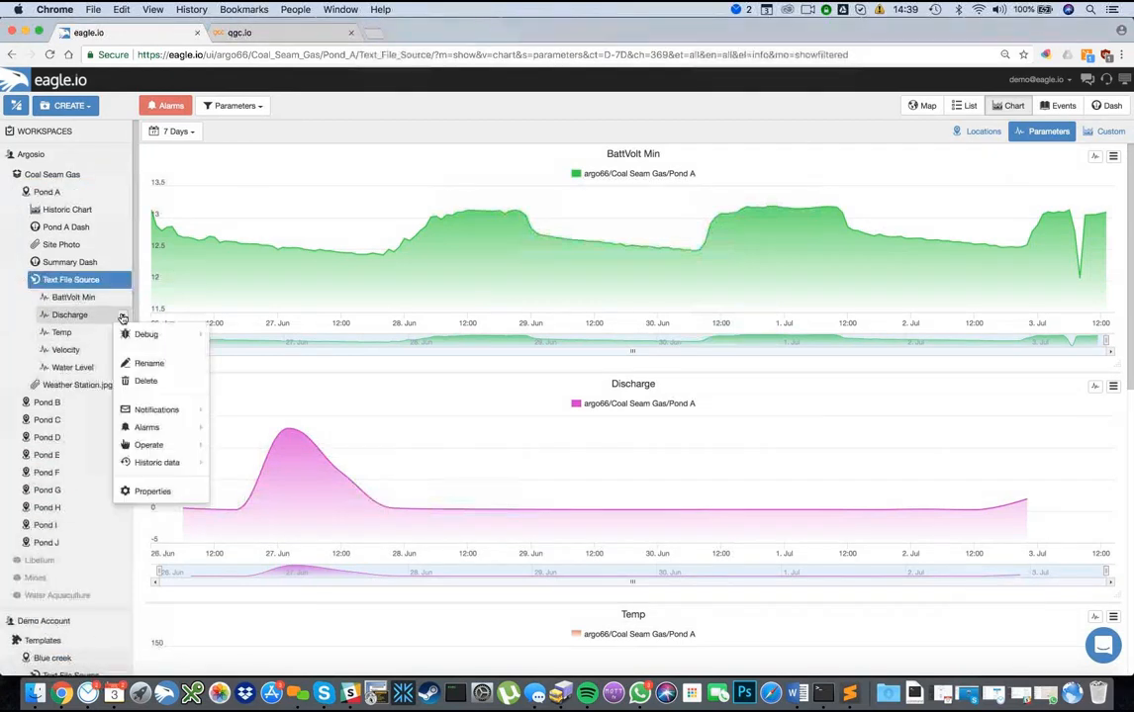
left_click(152, 490)
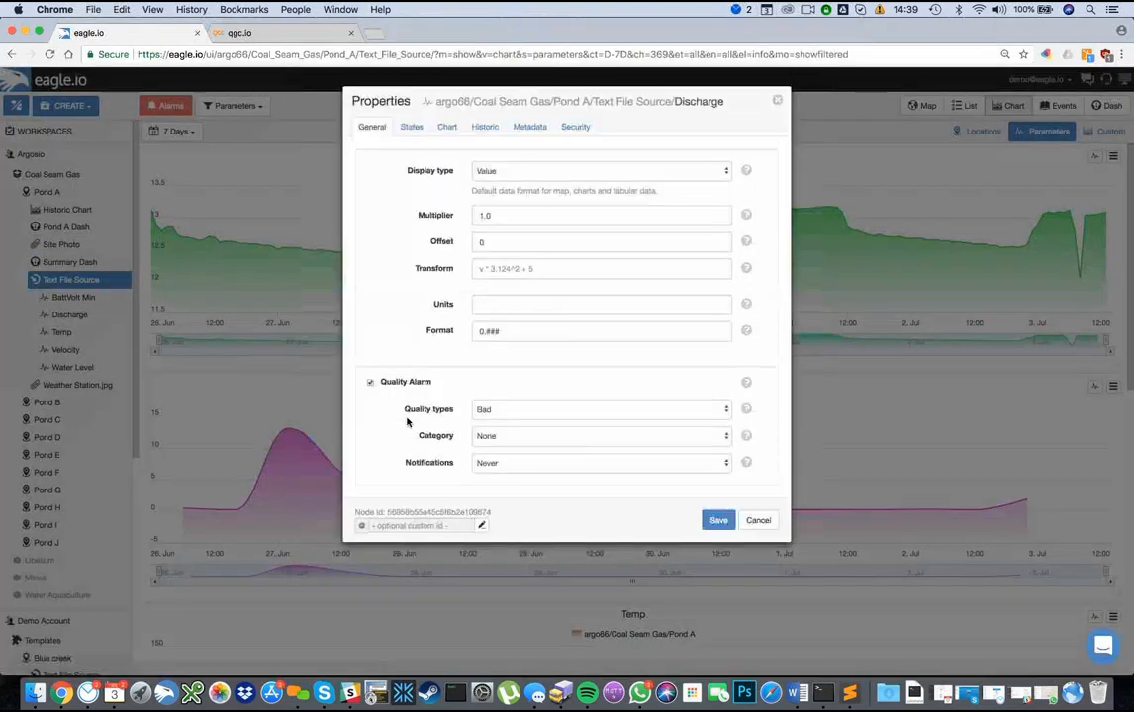
left_click(446, 127)
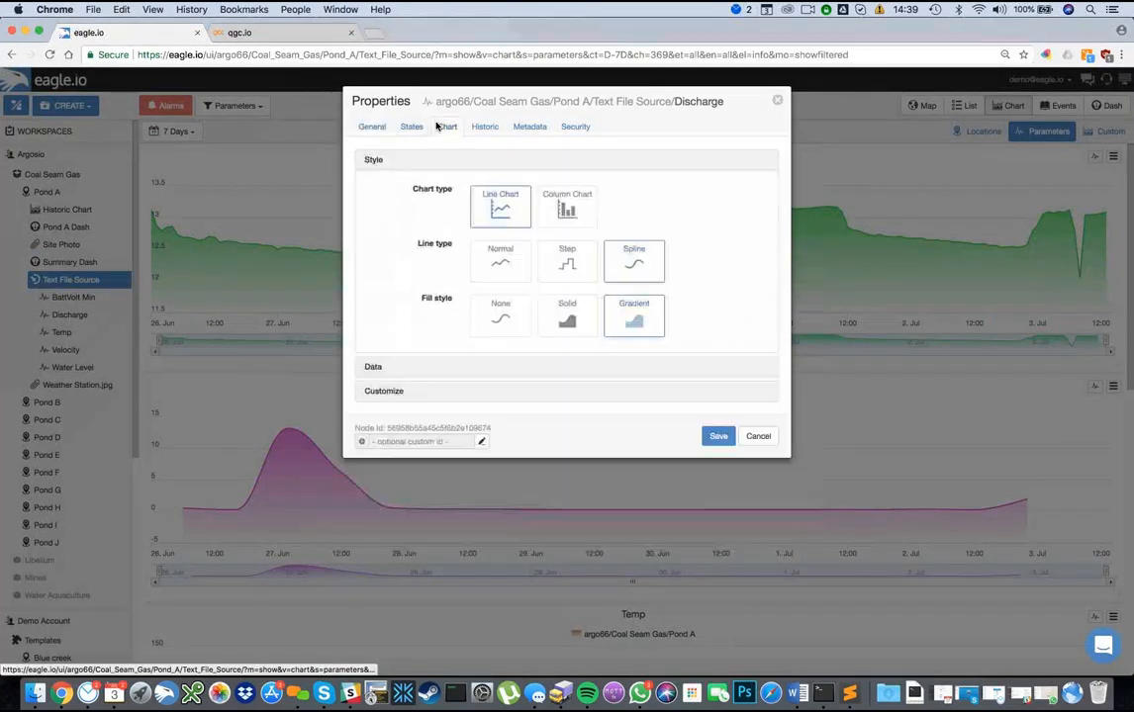
left_click(373, 367)
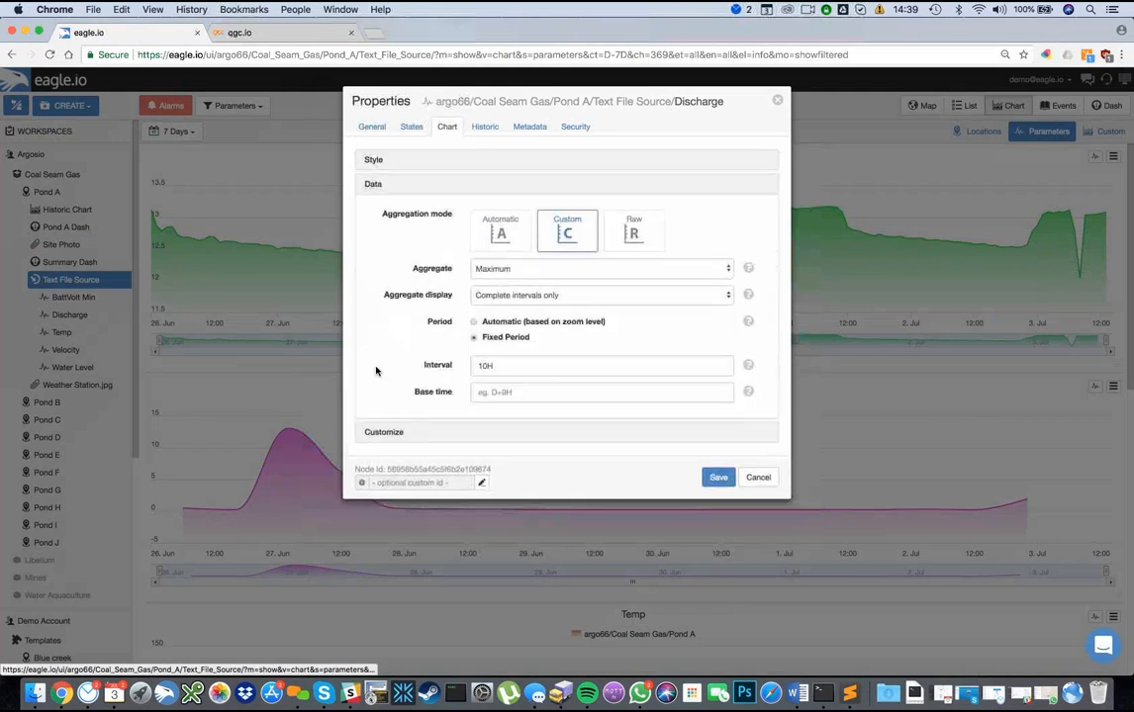
left_click(727, 273)
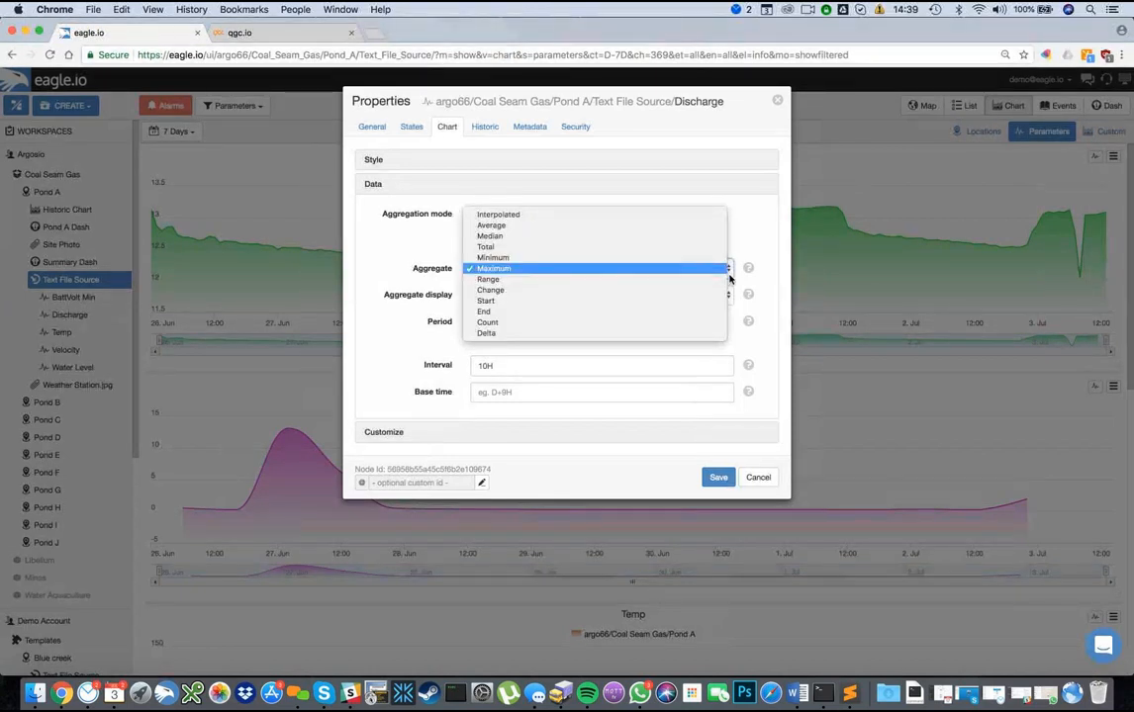
left_click(596, 225)
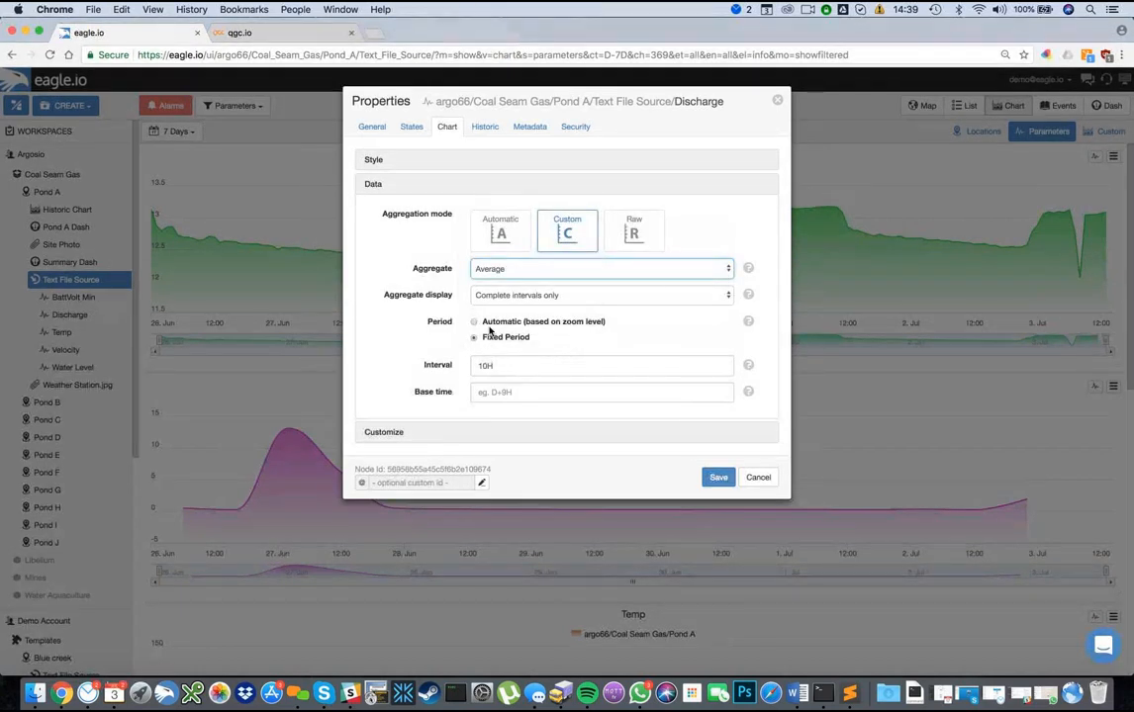
Step: Set the fixed aggregation interval of the Discharge chart data to 5H and save the properties
left_click(511, 364)
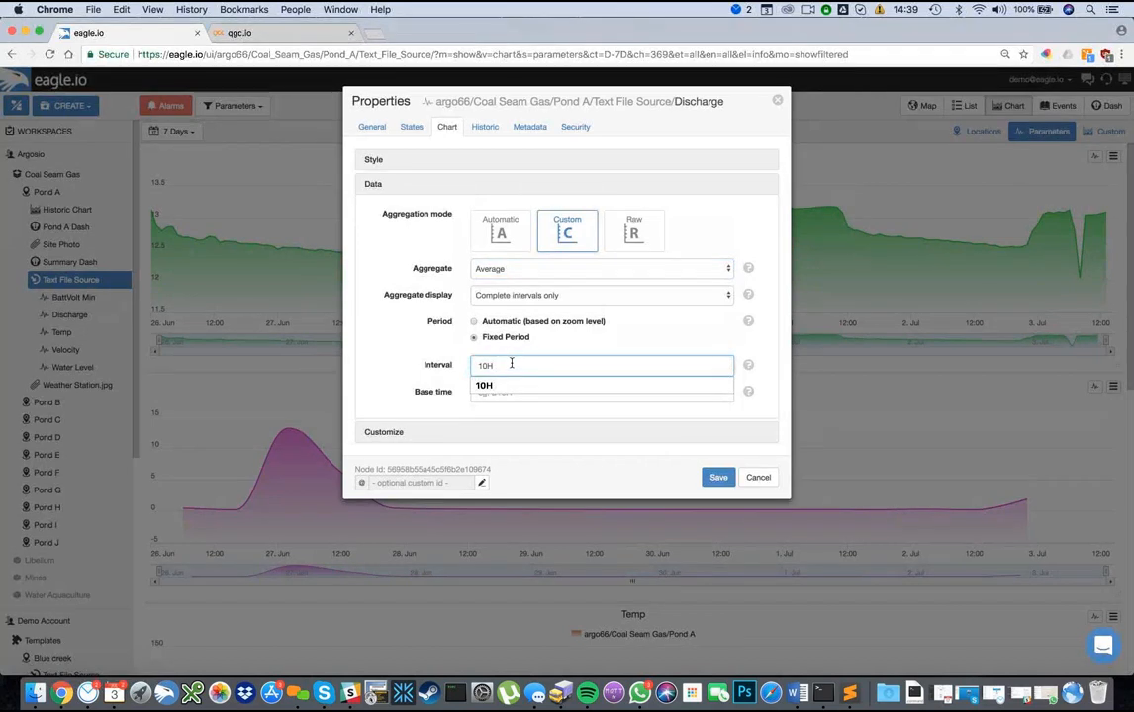
key("BackSpace")
key("BackSpace")
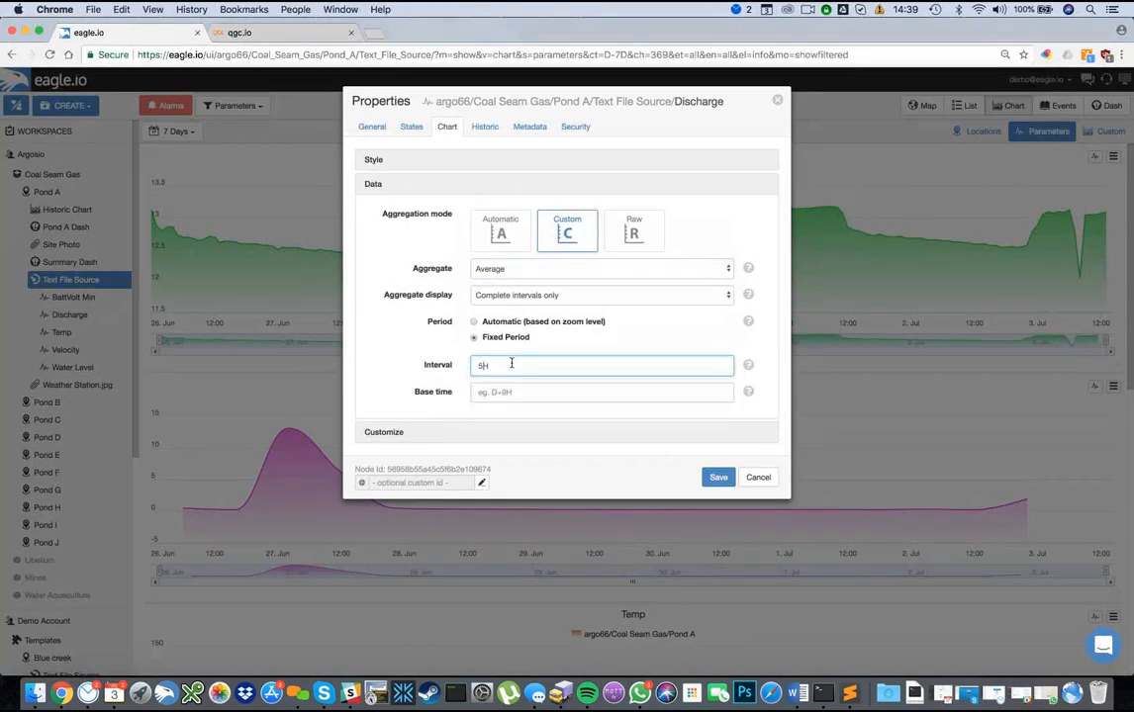
left_click(717, 475)
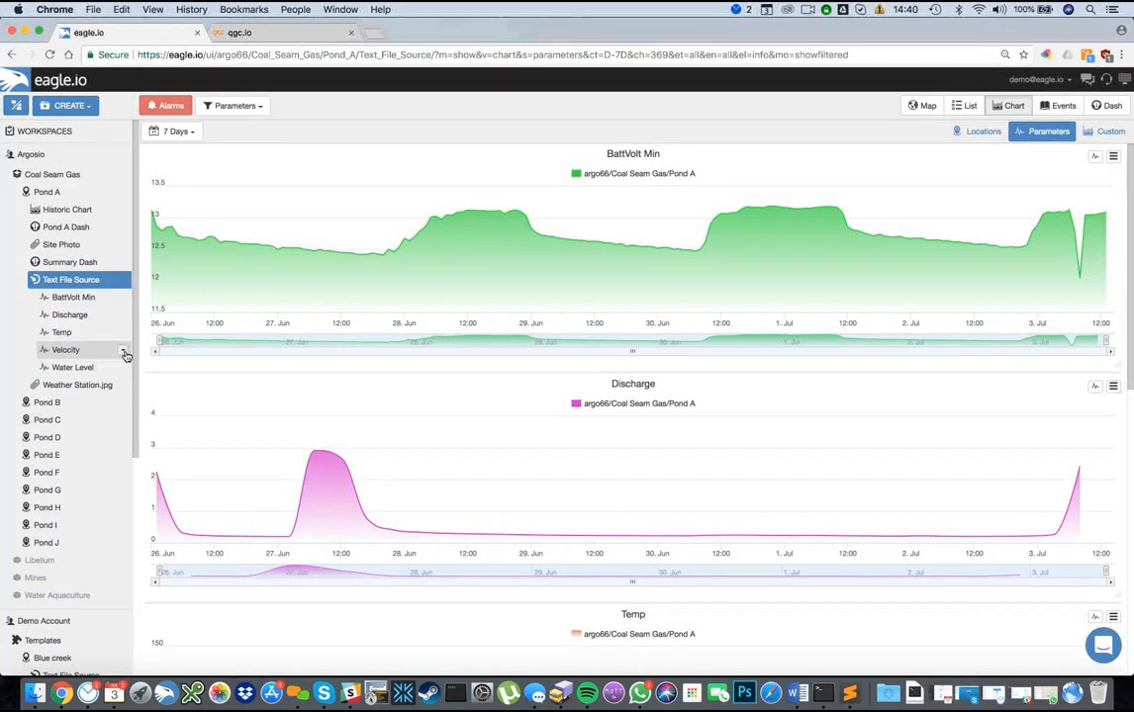
Step: Change the primary chart color of Pond A's Velocity parameter to orange #d85f2f
left_click(123, 350)
left_click(175, 527)
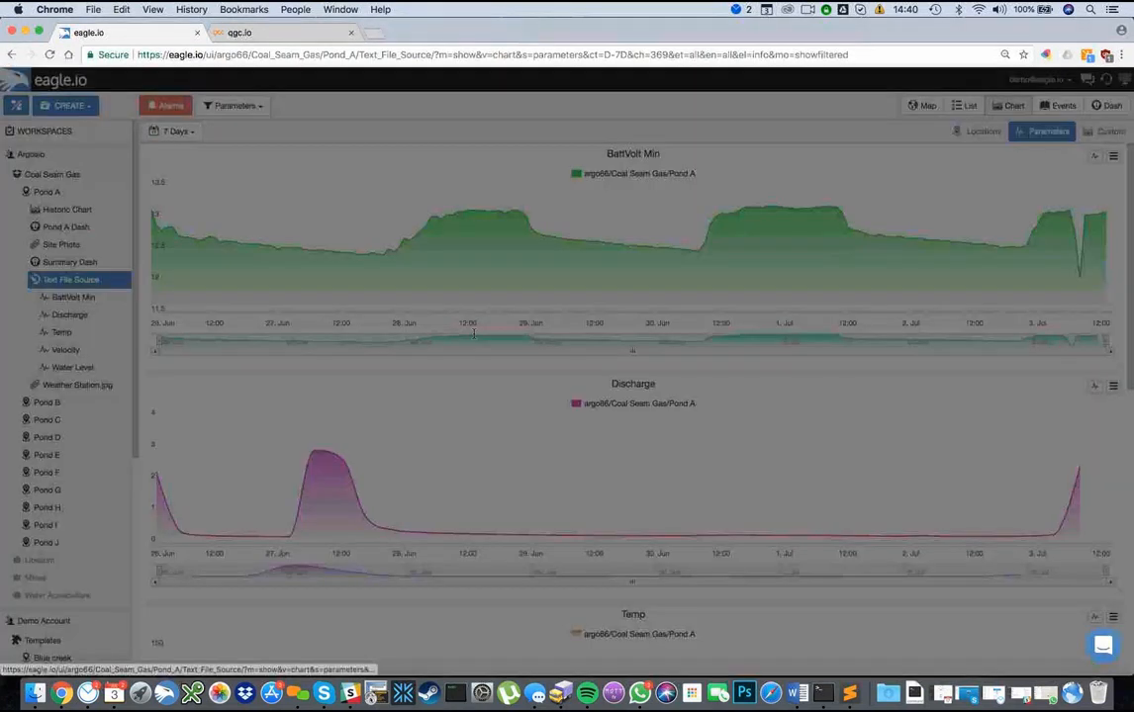
left_click(447, 128)
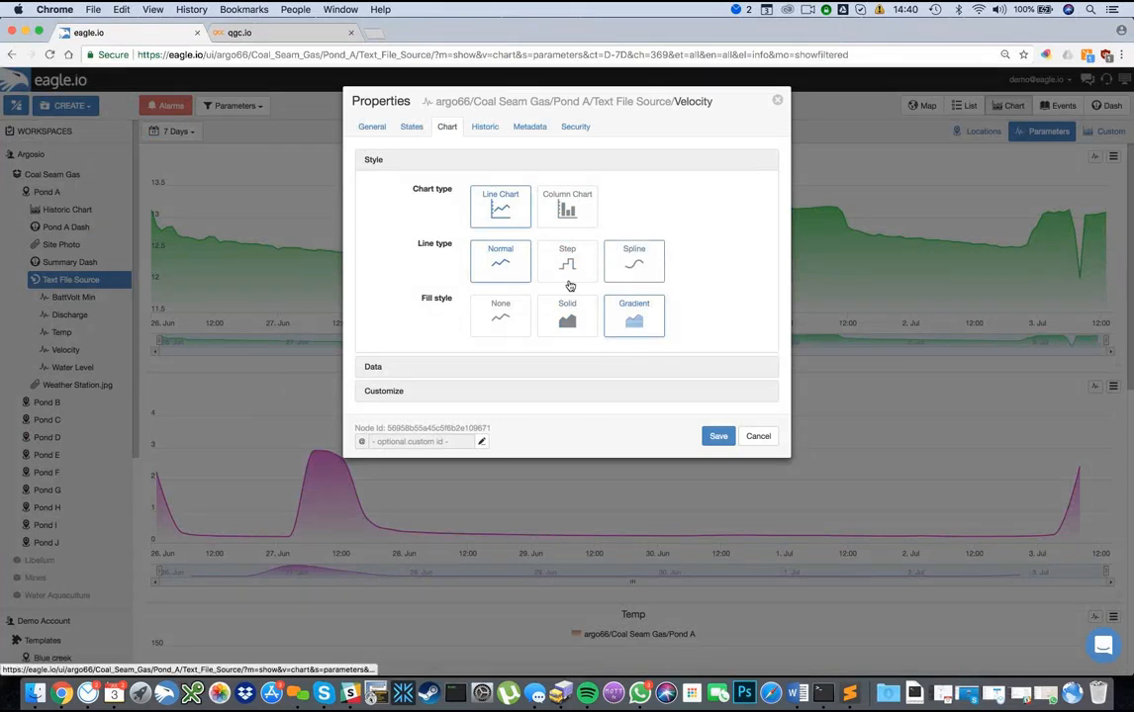
left_click(401, 394)
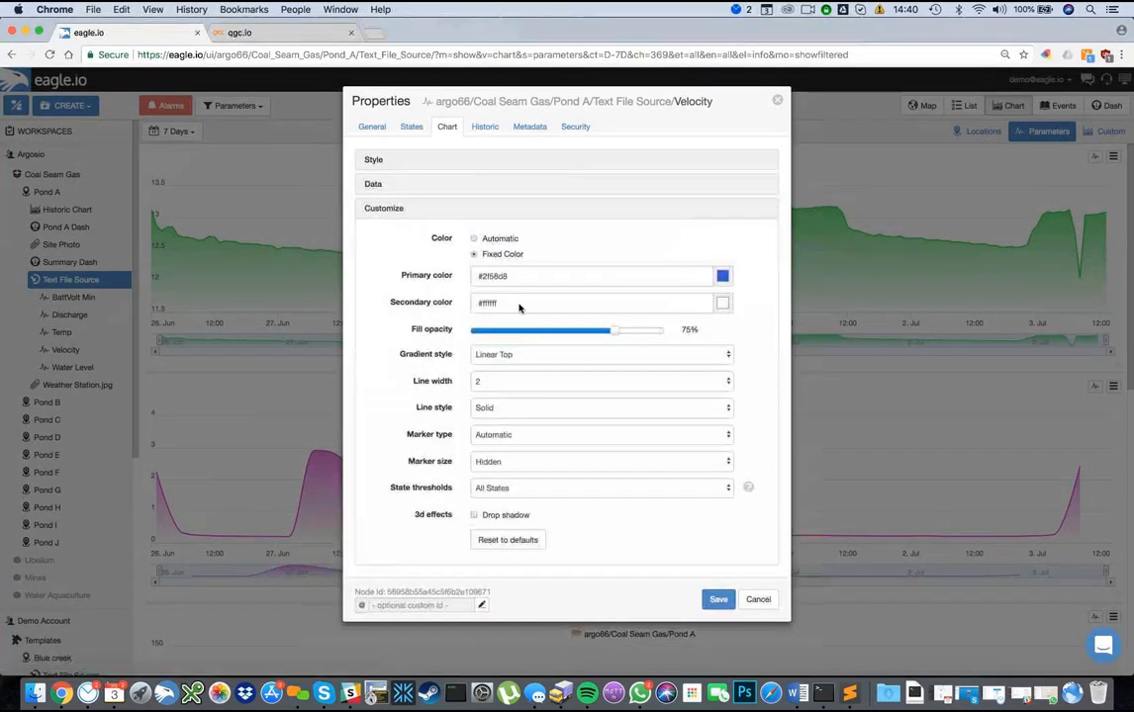
left_click(722, 276)
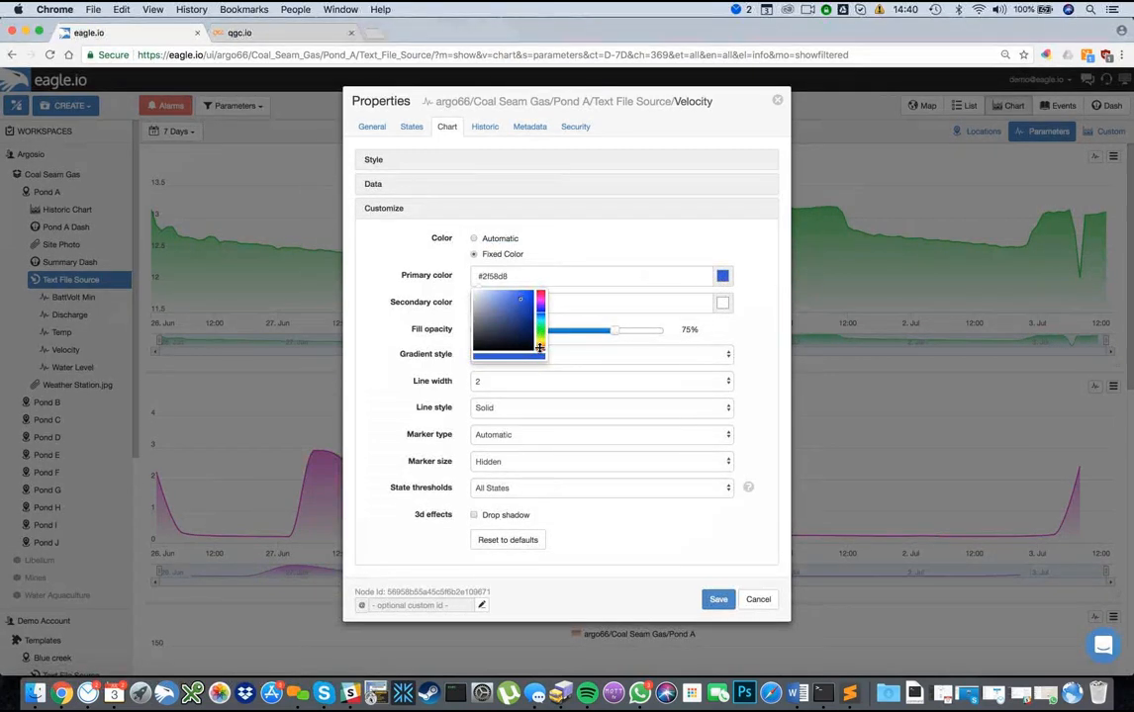
left_click(539, 346)
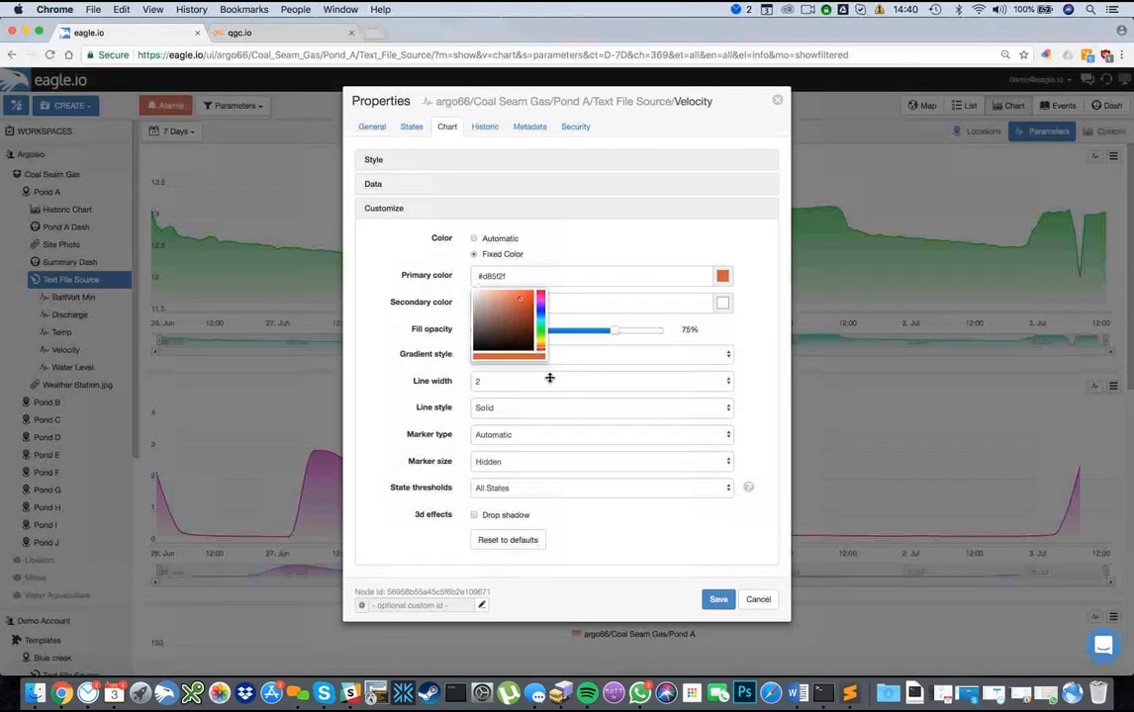
Step: Set the Velocity chart's line width to 5, save the properties and look over Pond A's parameter charts
left_click(725, 386)
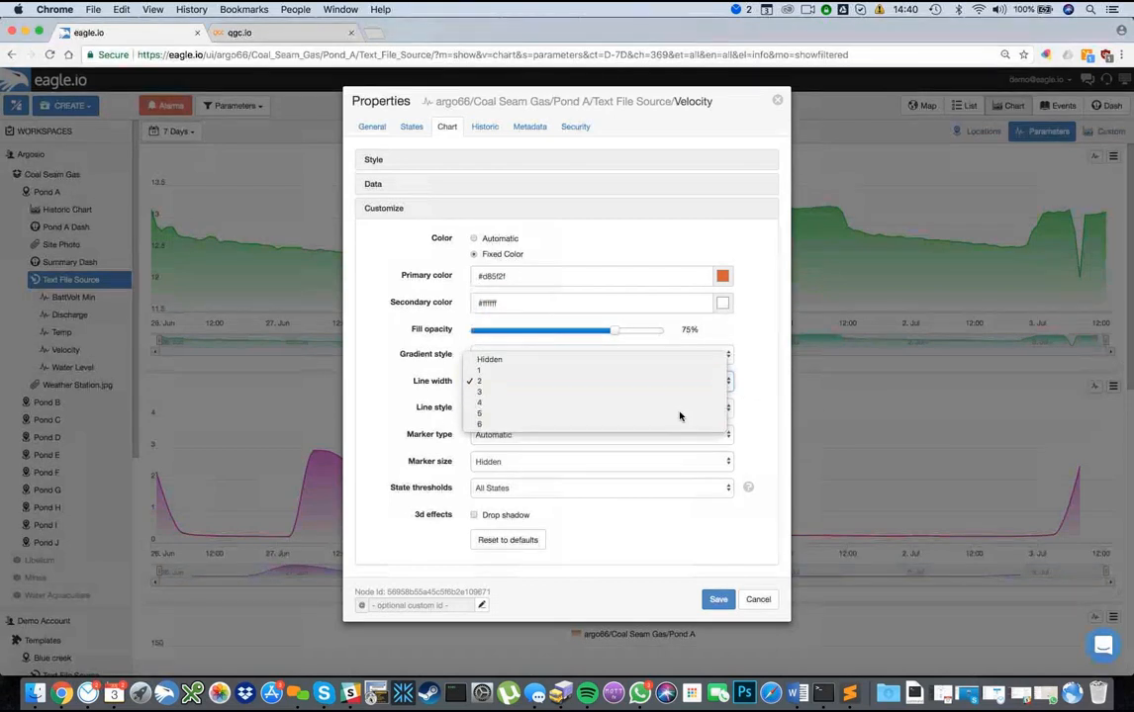
left_click(679, 412)
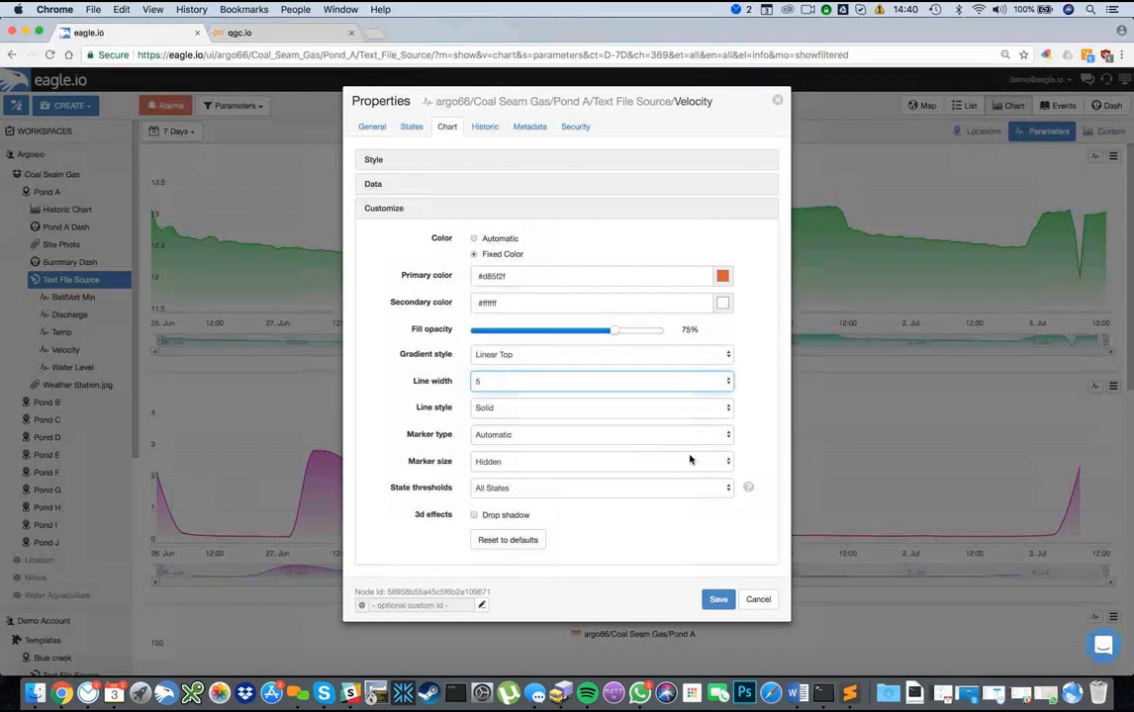
left_click(716, 599)
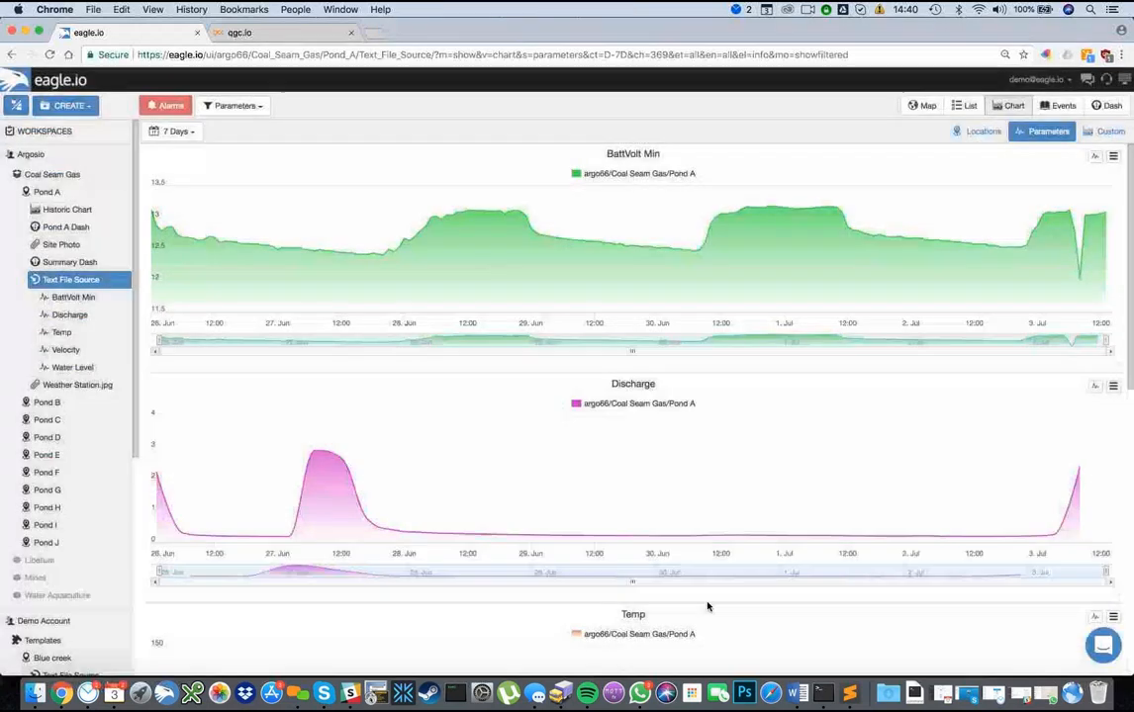
scroll(590, 506, "down", 3)
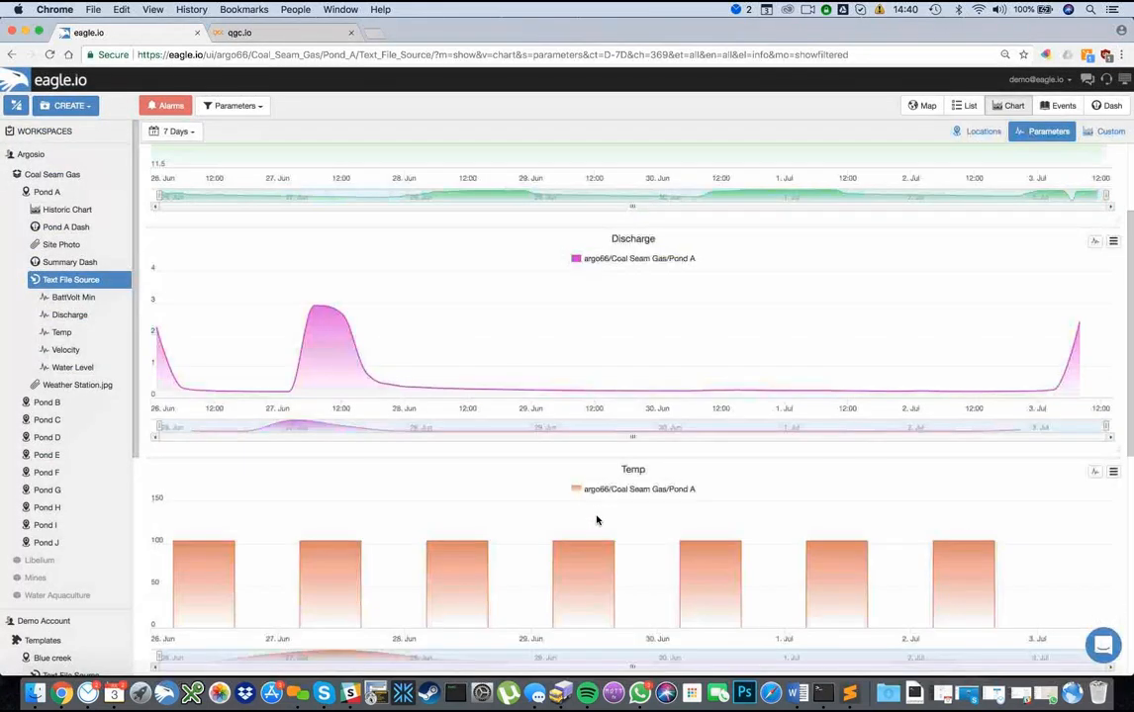
scroll(607, 517, "up", 3)
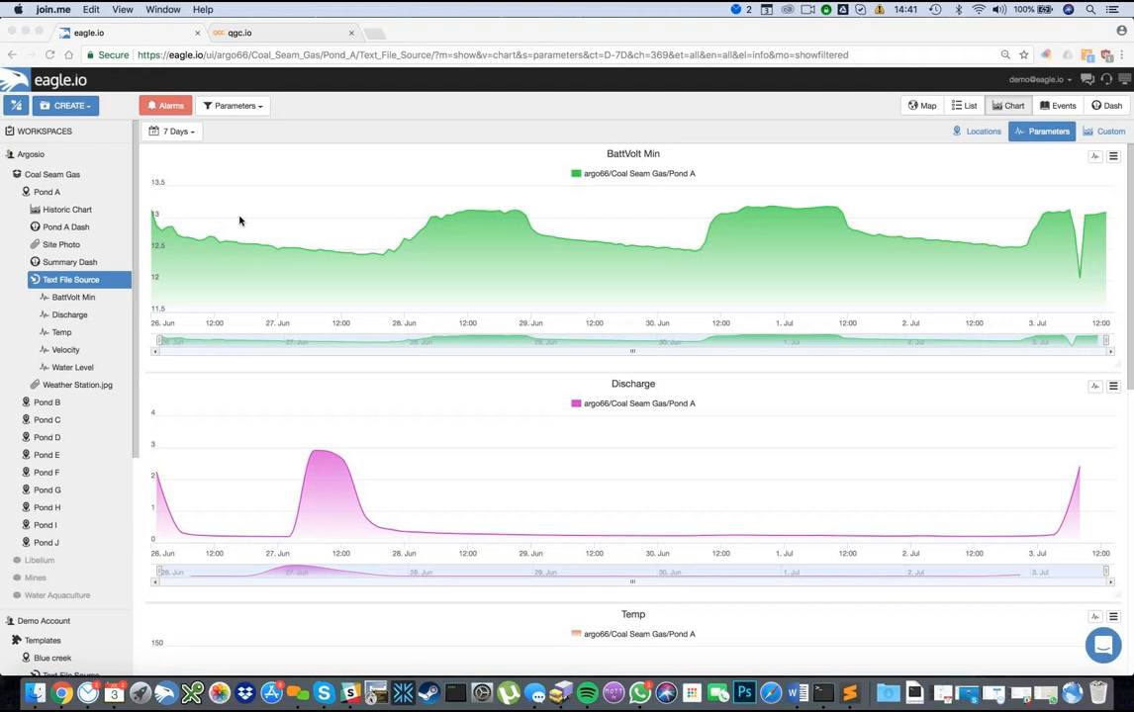
Step: View all ponds of the Coal Seam Gas workspace on the map
left_click(926, 106)
left_click(926, 105)
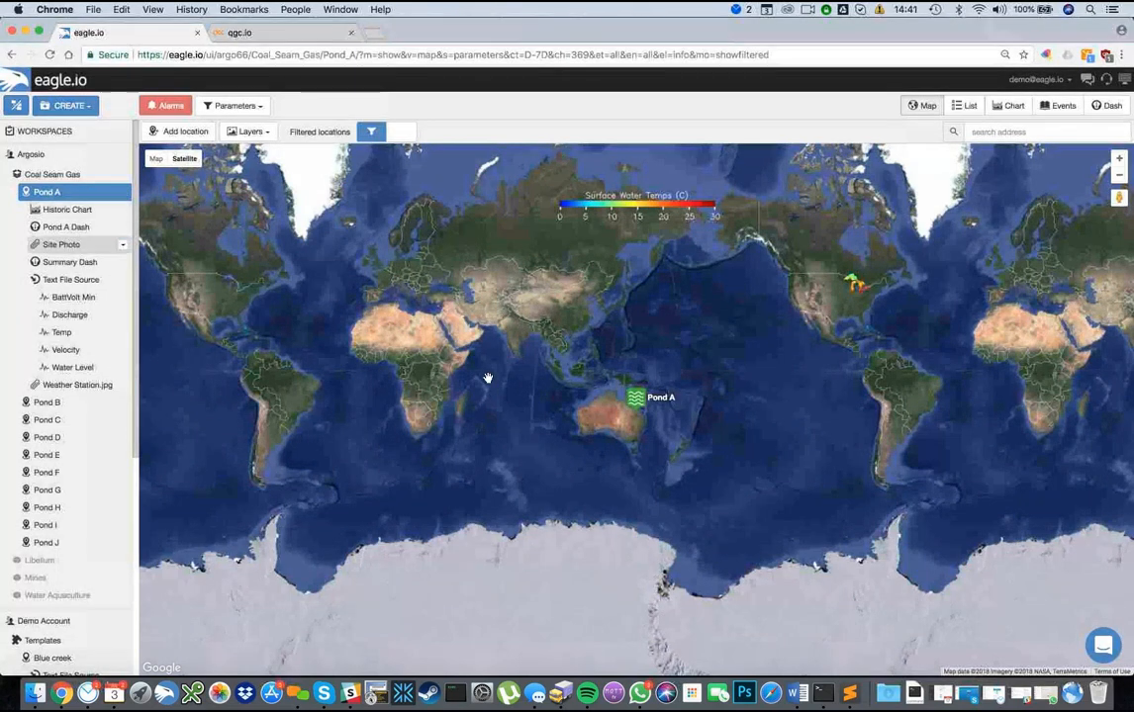
left_click(47, 176)
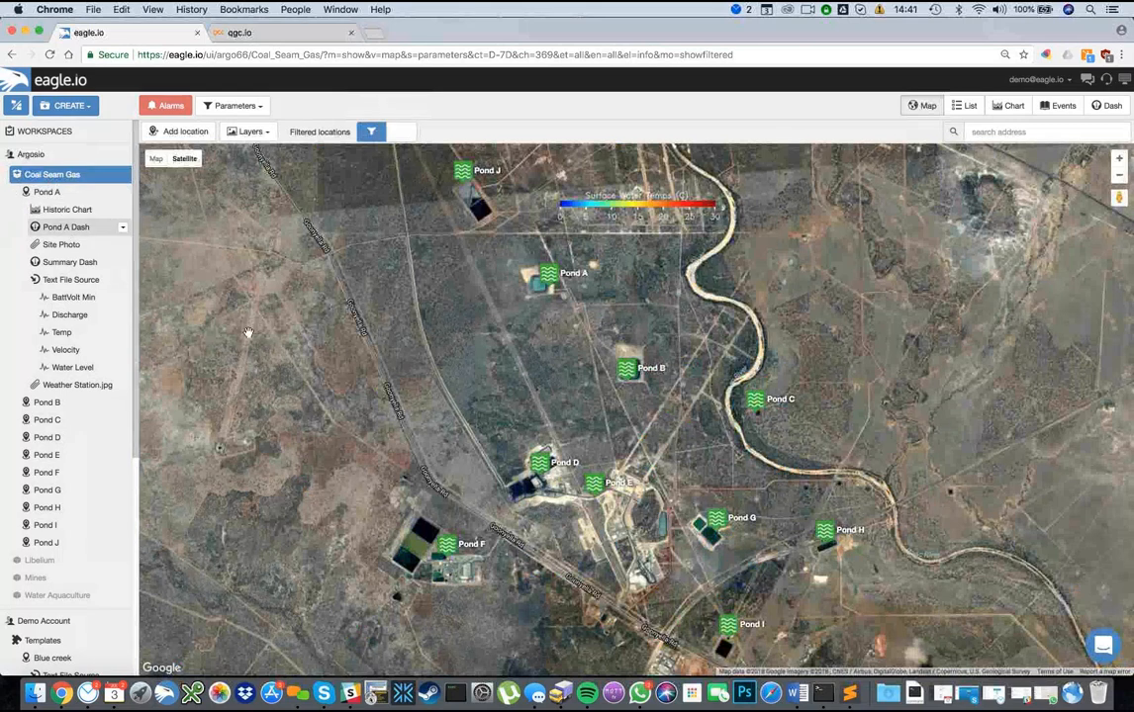
left_click(459, 174)
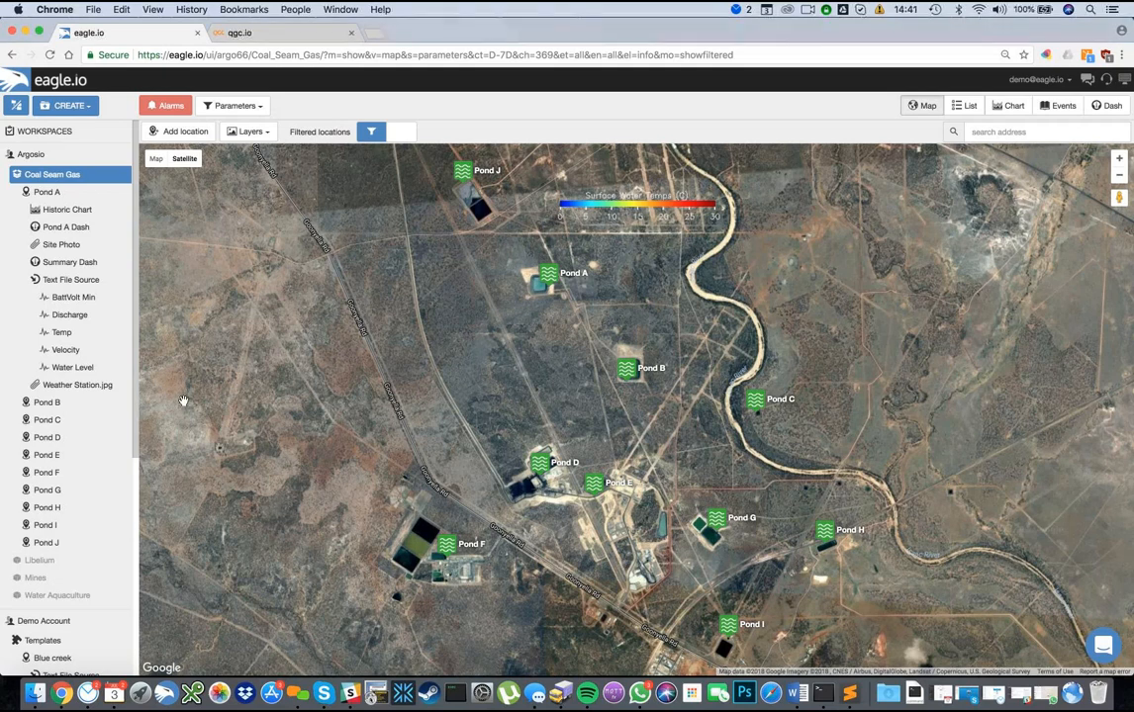
scroll(66, 463, "down", 3)
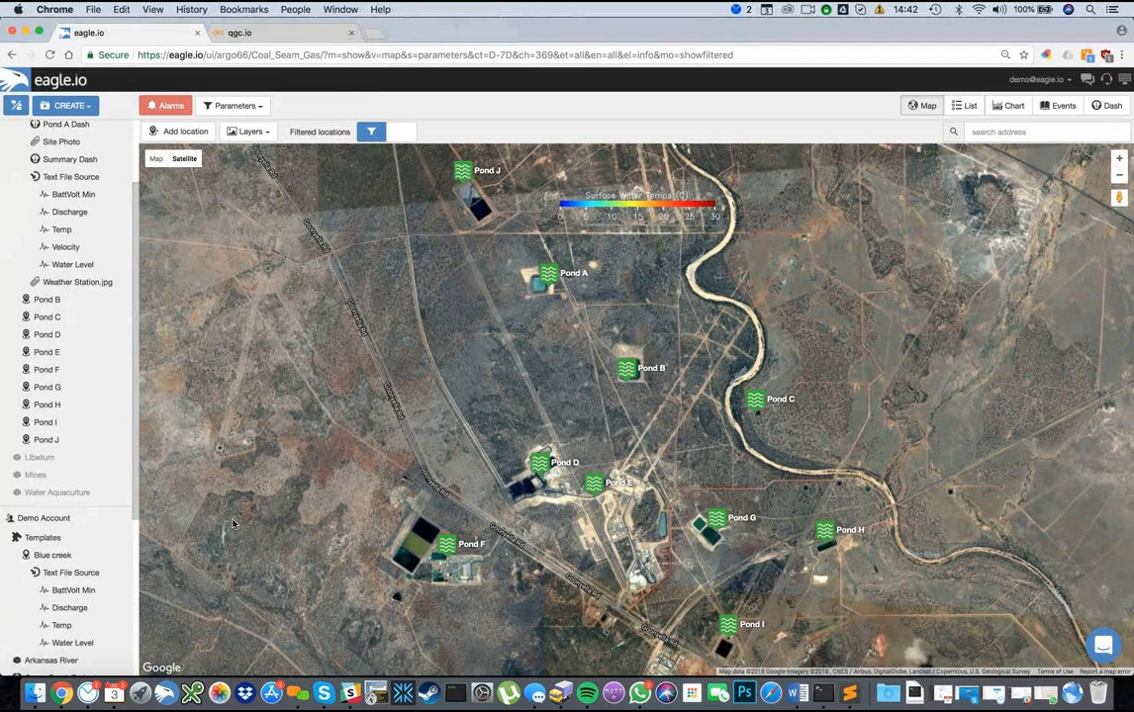
Step: Open the eagle.io website in a new browser tab and go to its documentation
left_click(533, 67)
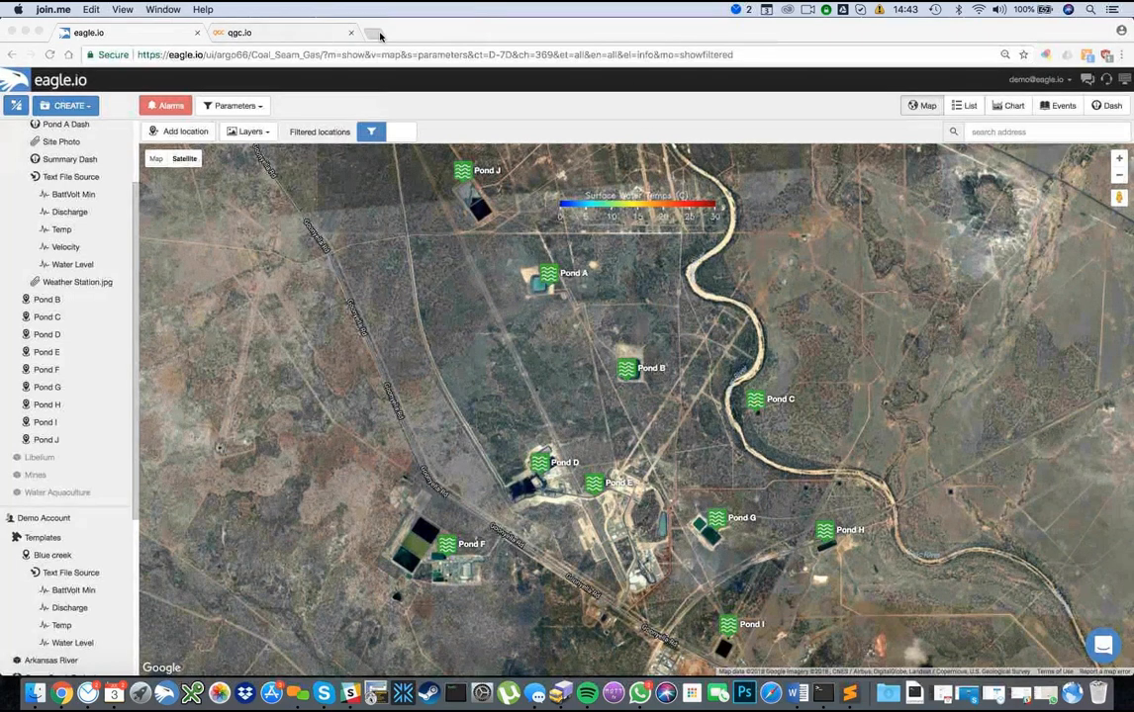
left_click(174, 58)
key("cmd+t")
left_click(79, 77)
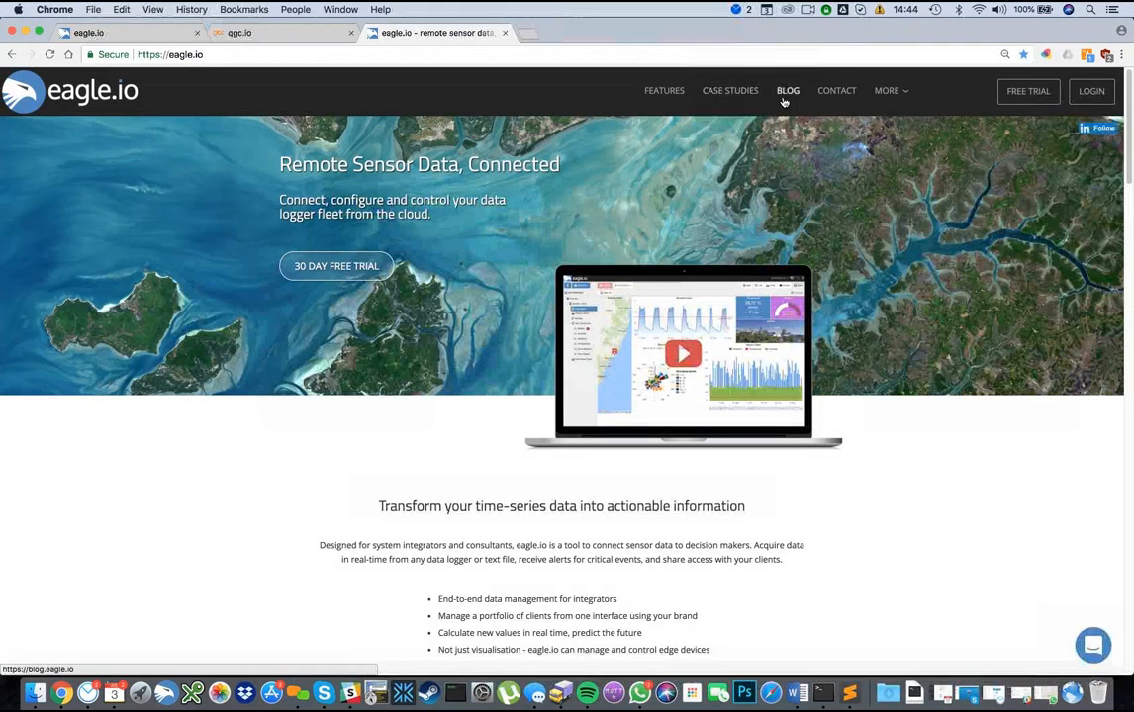
left_click(897, 92)
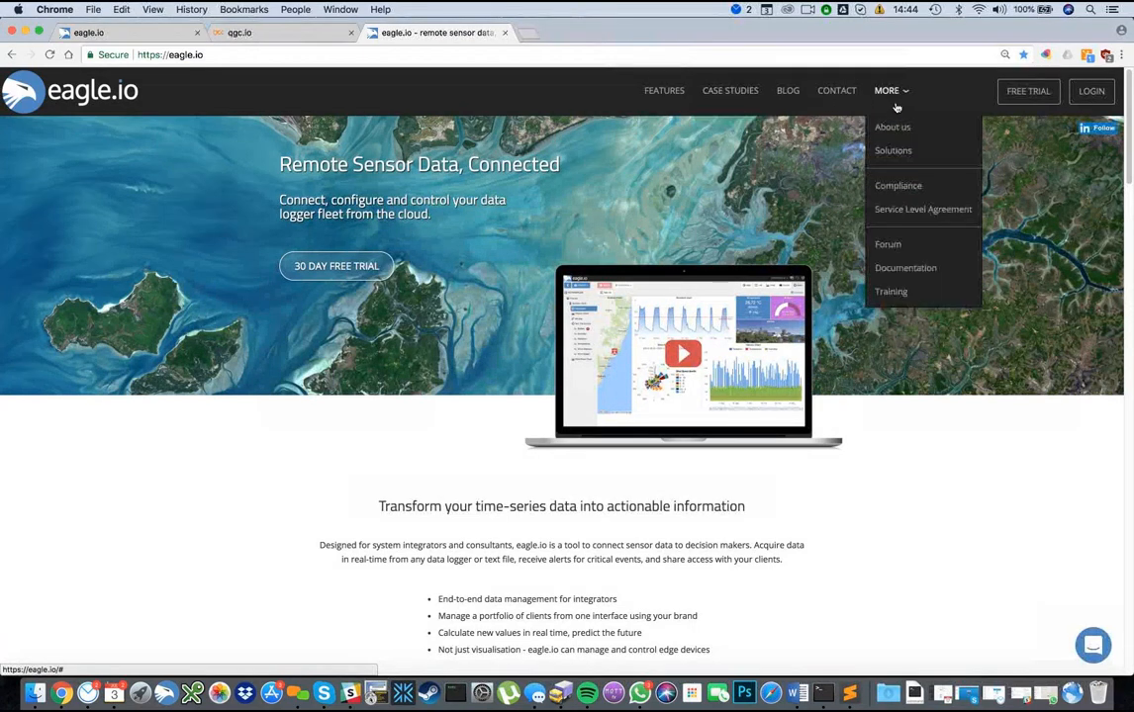
left_click(907, 268)
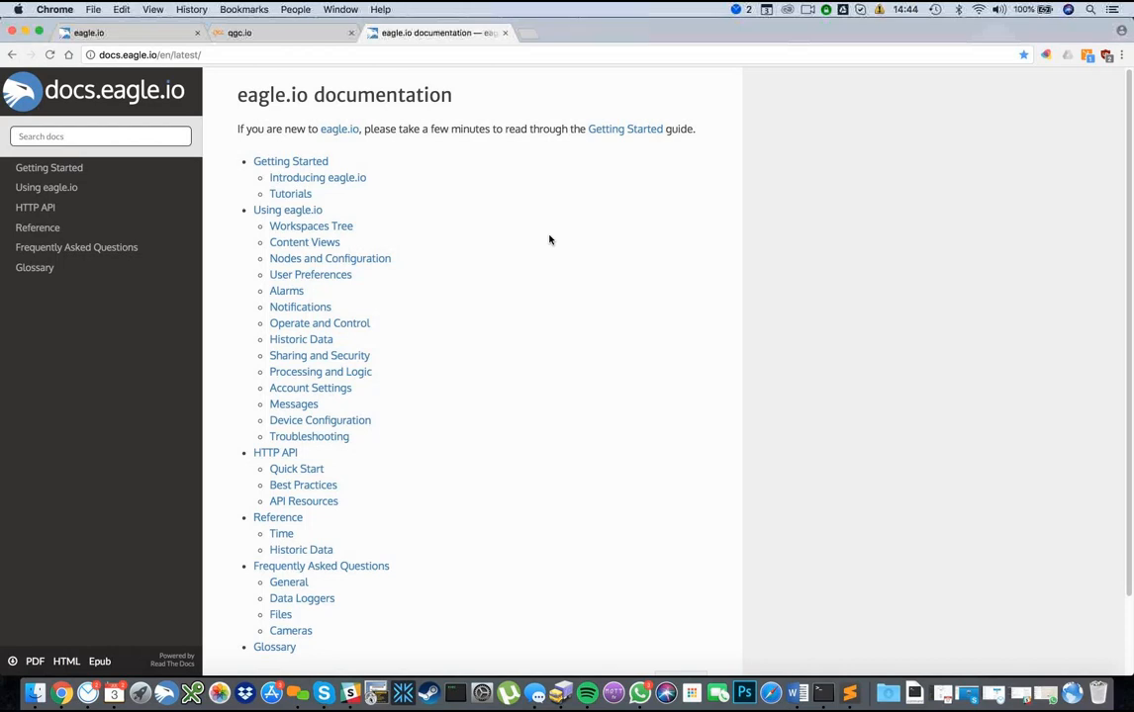
Step: Read the Sharing and Security topic in the documentation, then return to the Coal Seam Gas workspace map
left_click(333, 360)
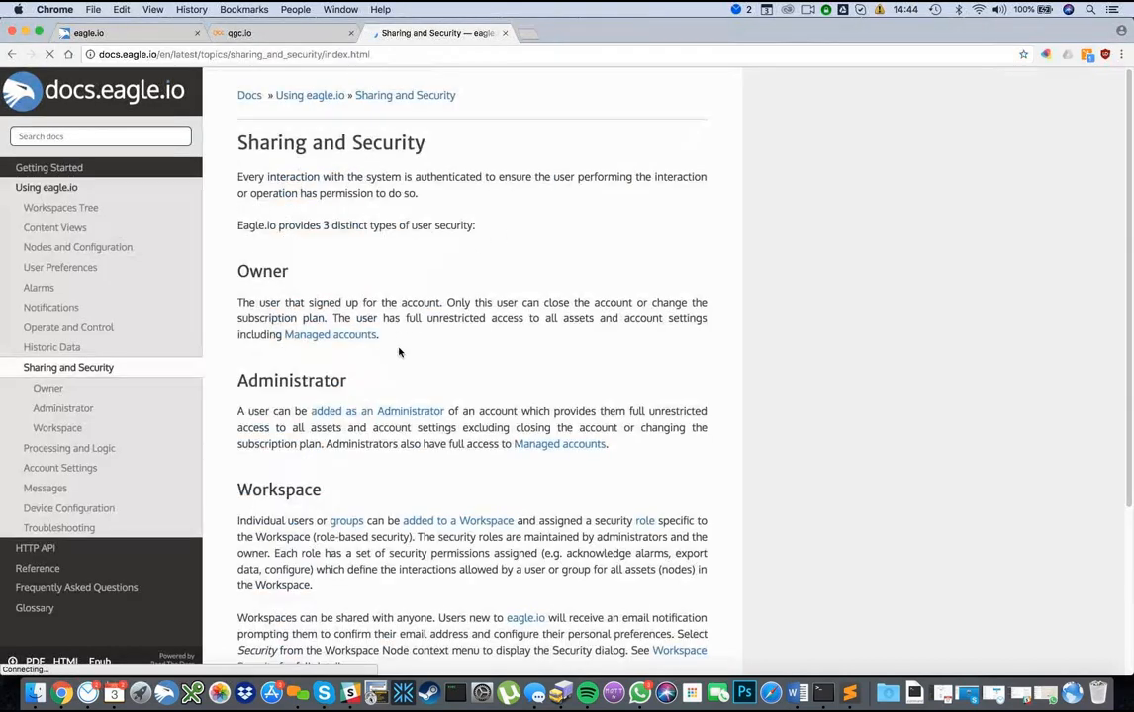
scroll(362, 307, "down", 1)
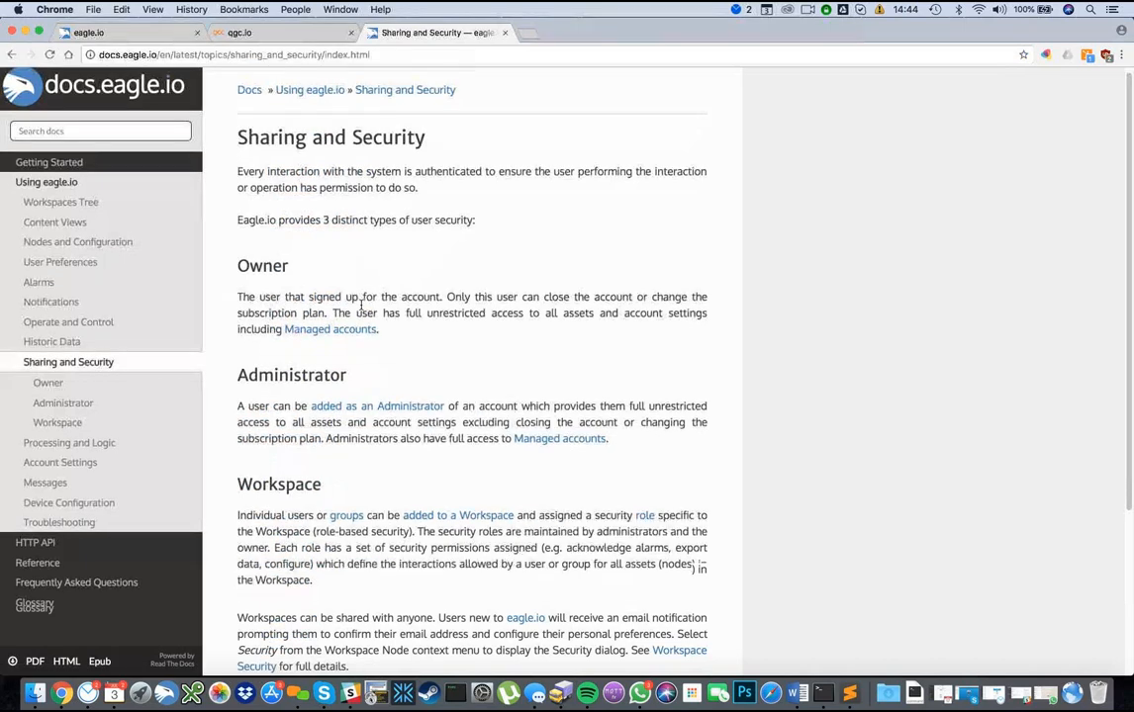
scroll(366, 315, "down", 5)
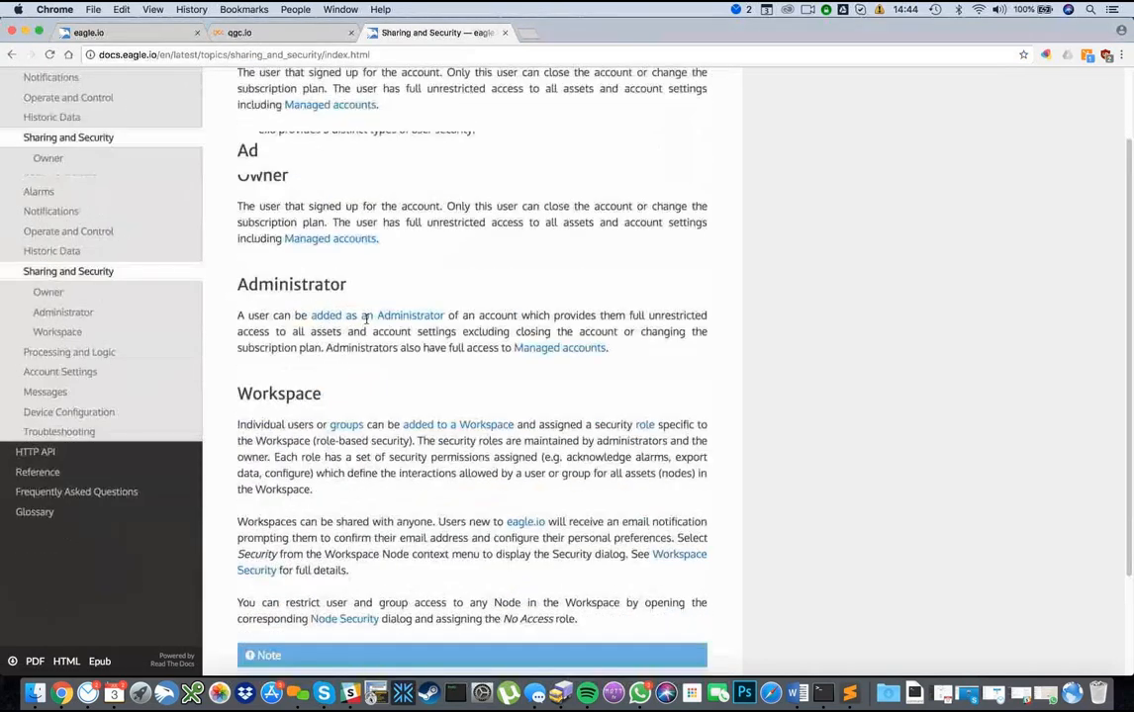
scroll(291, 322, "up", 5)
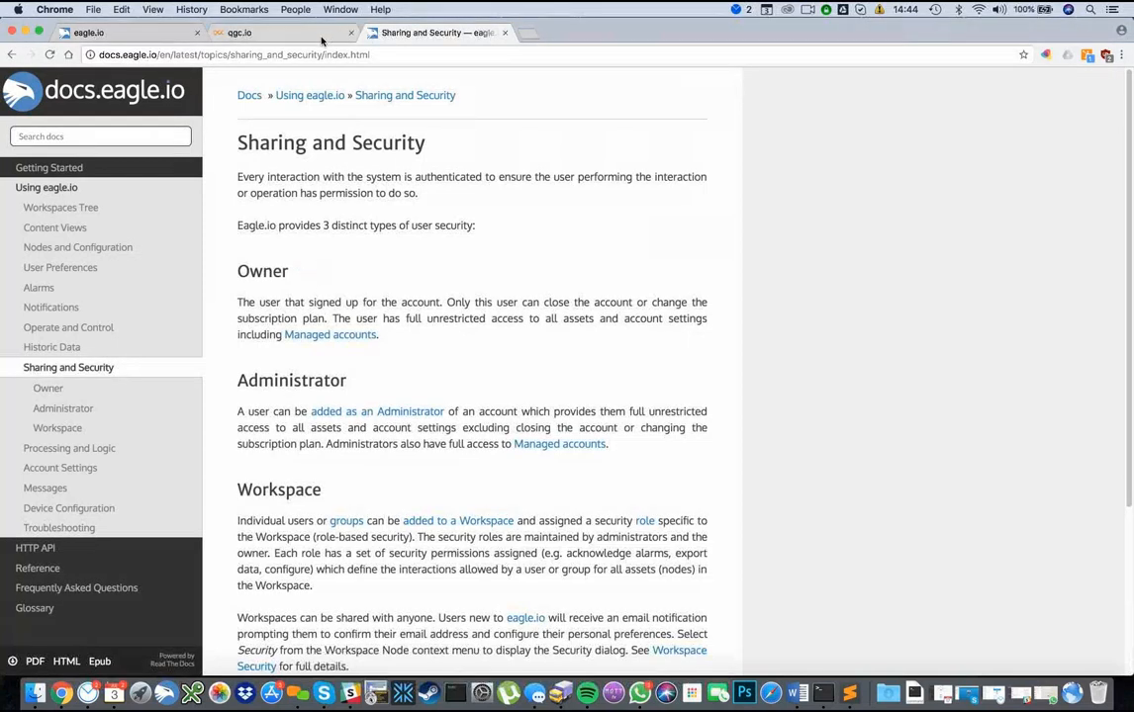
left_click(11, 54)
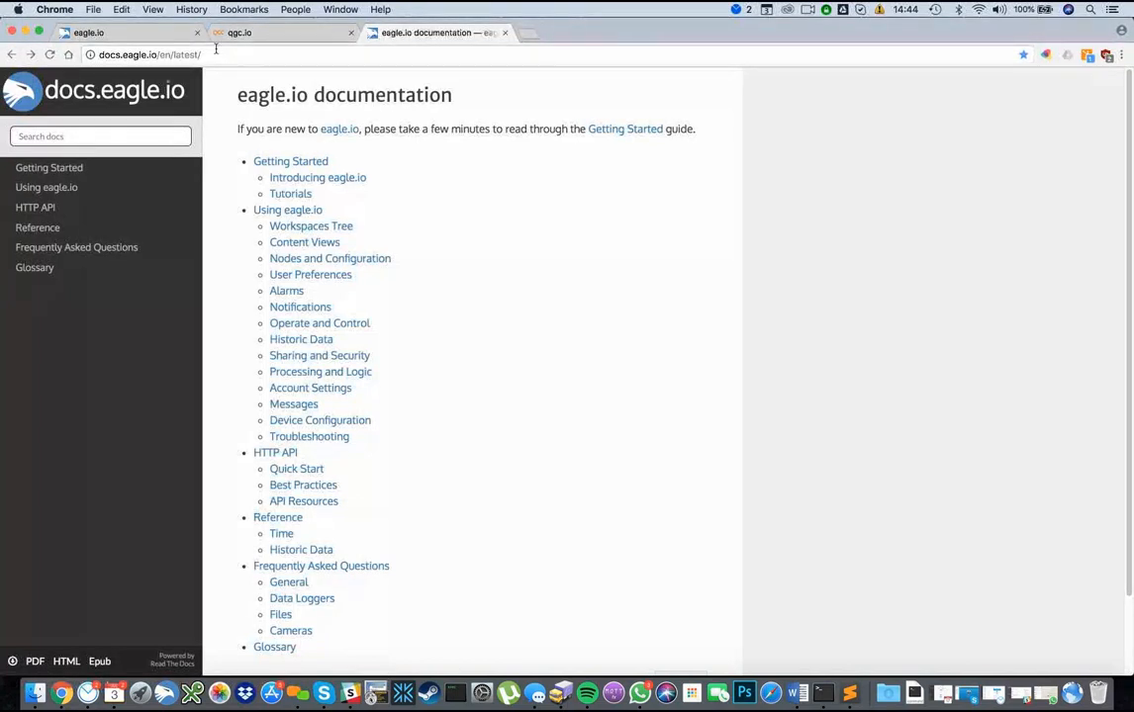
left_click(144, 37)
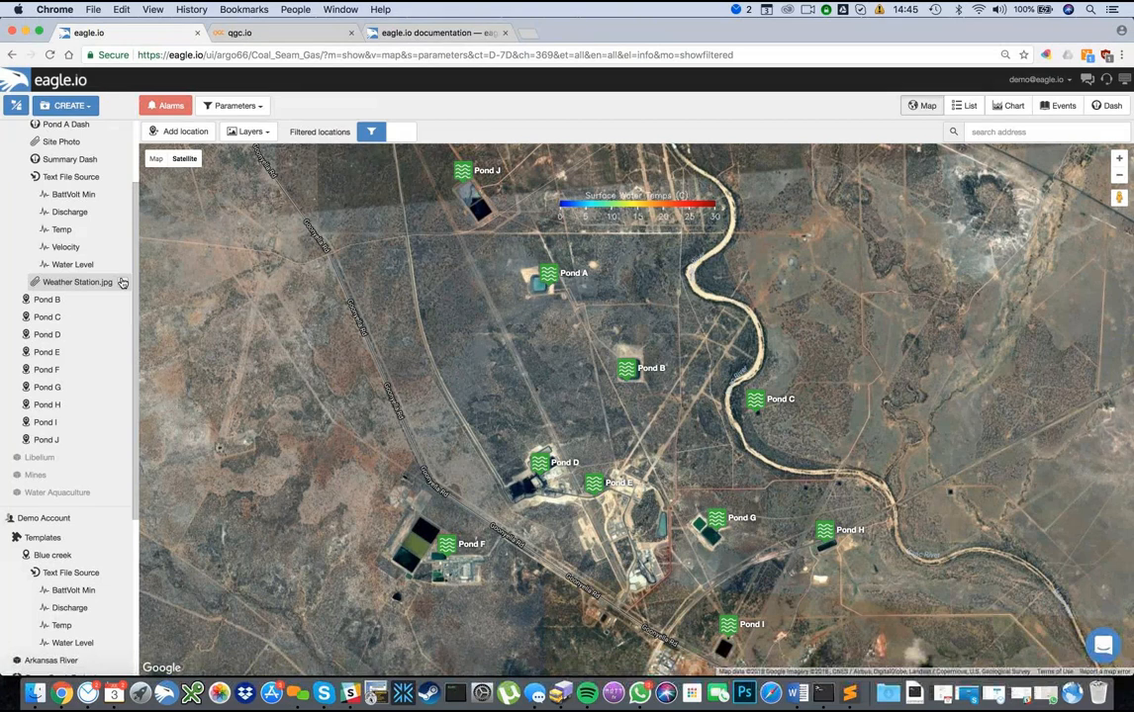
left_click(70, 335)
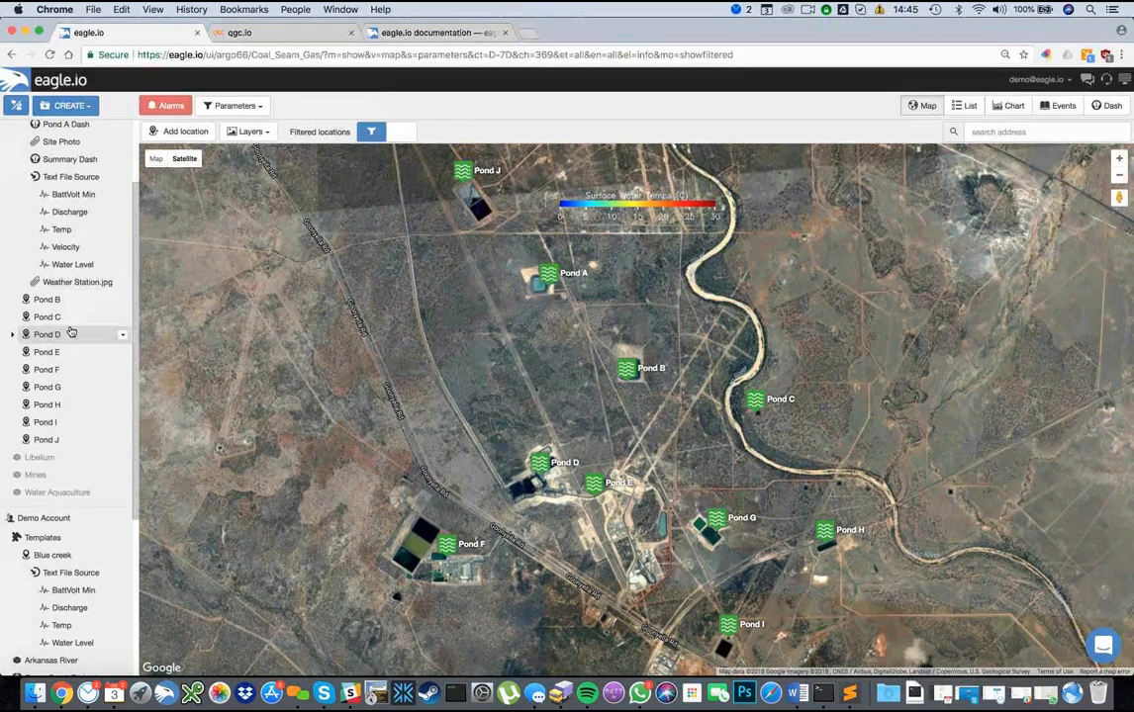
Step: Collapse the Coal Seam Gas workspace and create a new location in the Green Creek Project
left_click(529, 65)
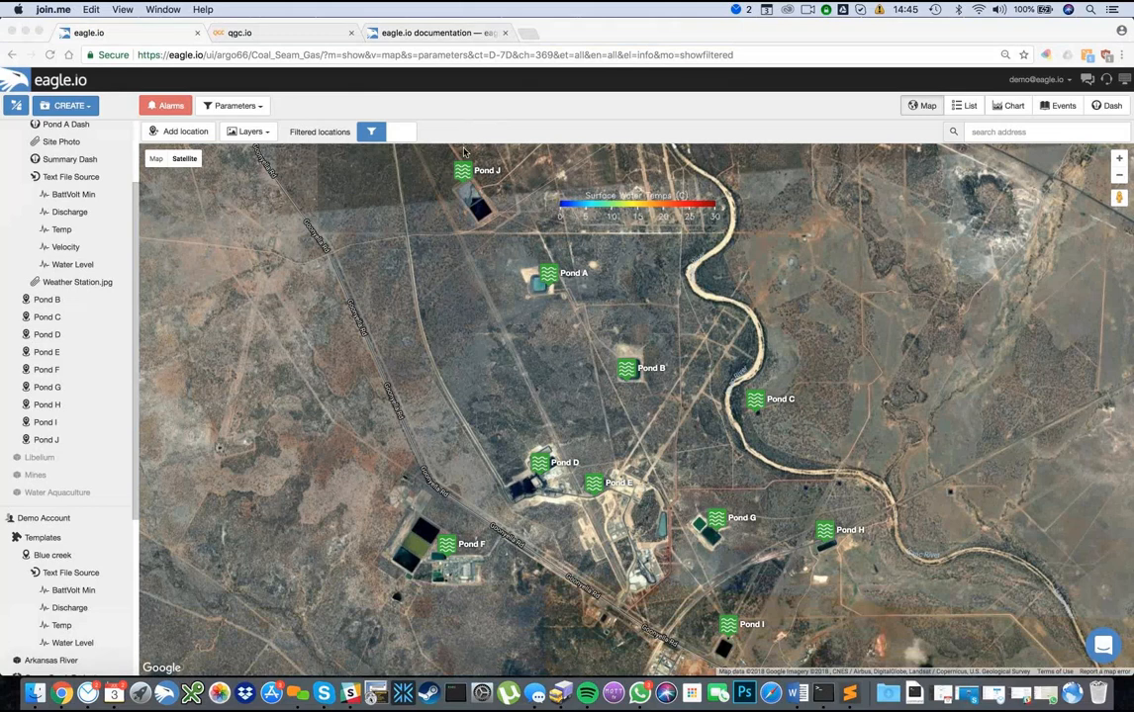
scroll(127, 278, "up", 3)
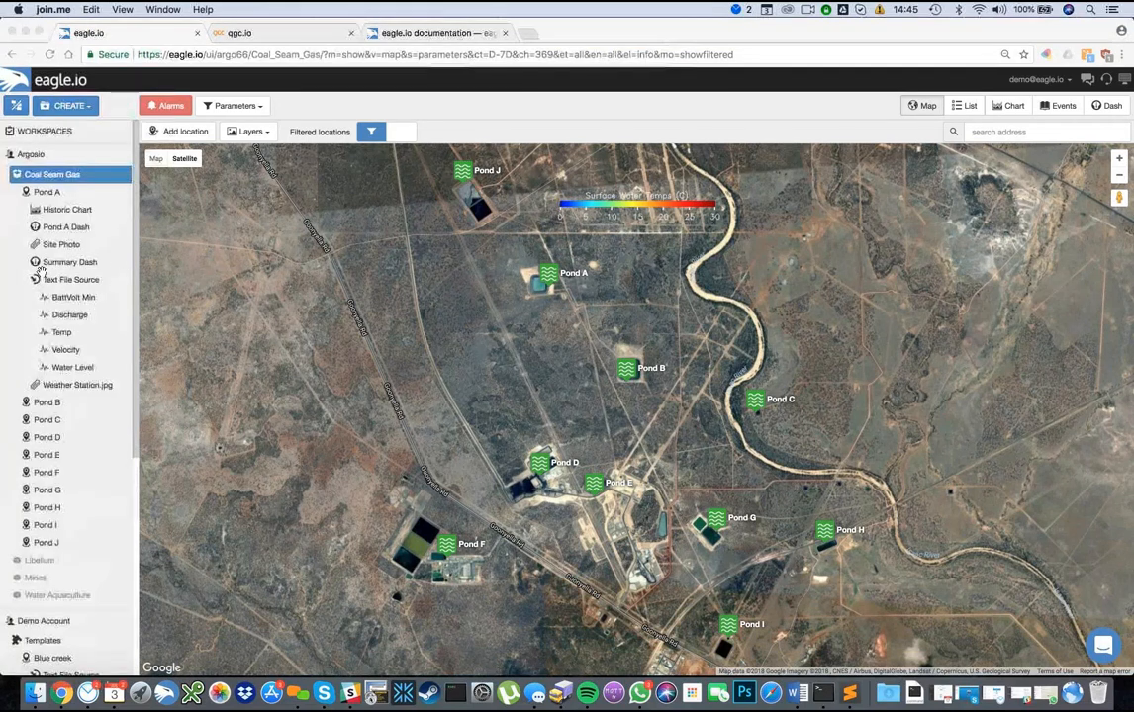
left_click(16, 175)
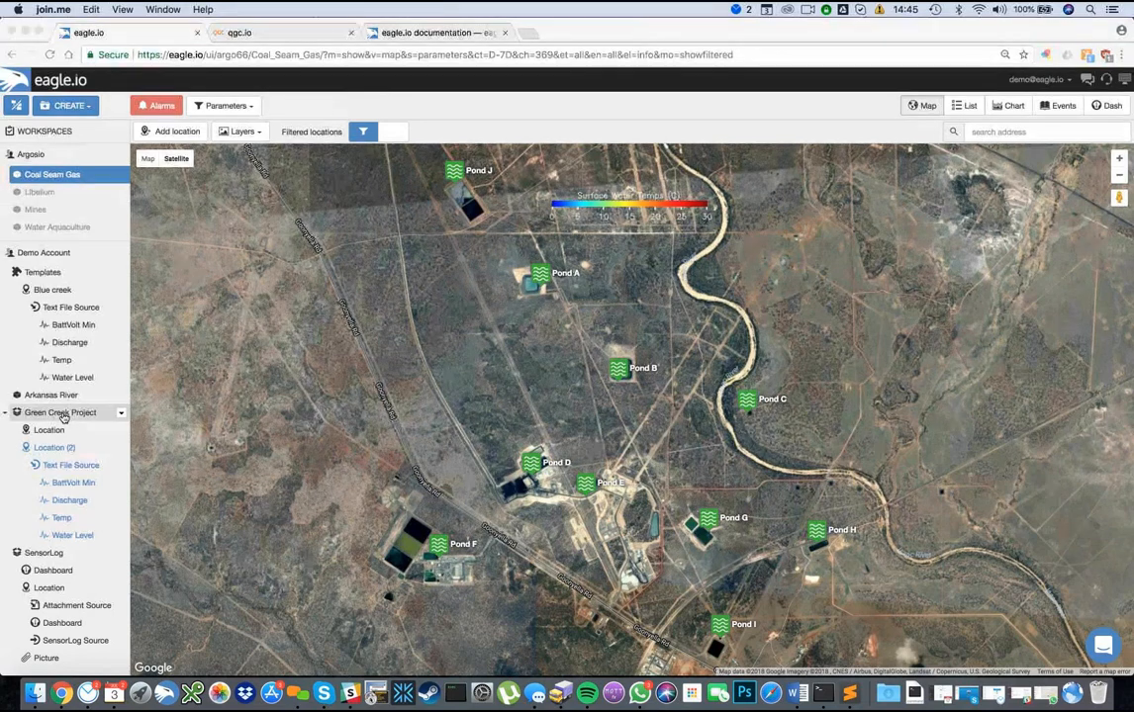
right_click(62, 415)
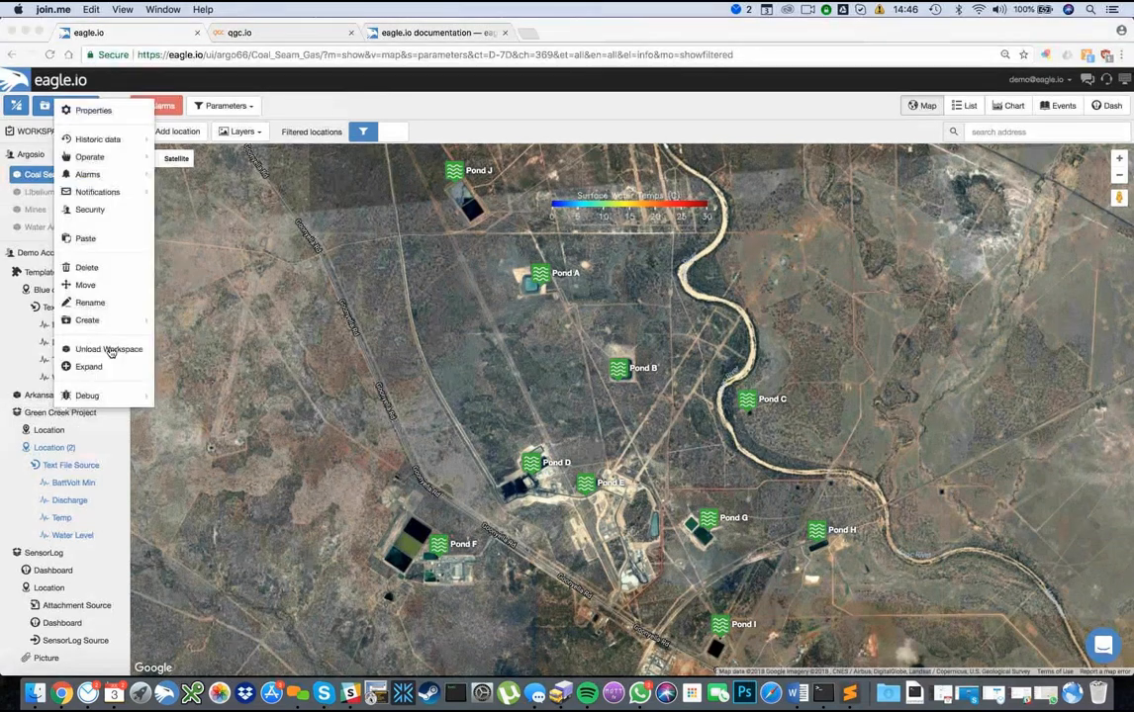
mouse_move(99, 319)
left_click(193, 334)
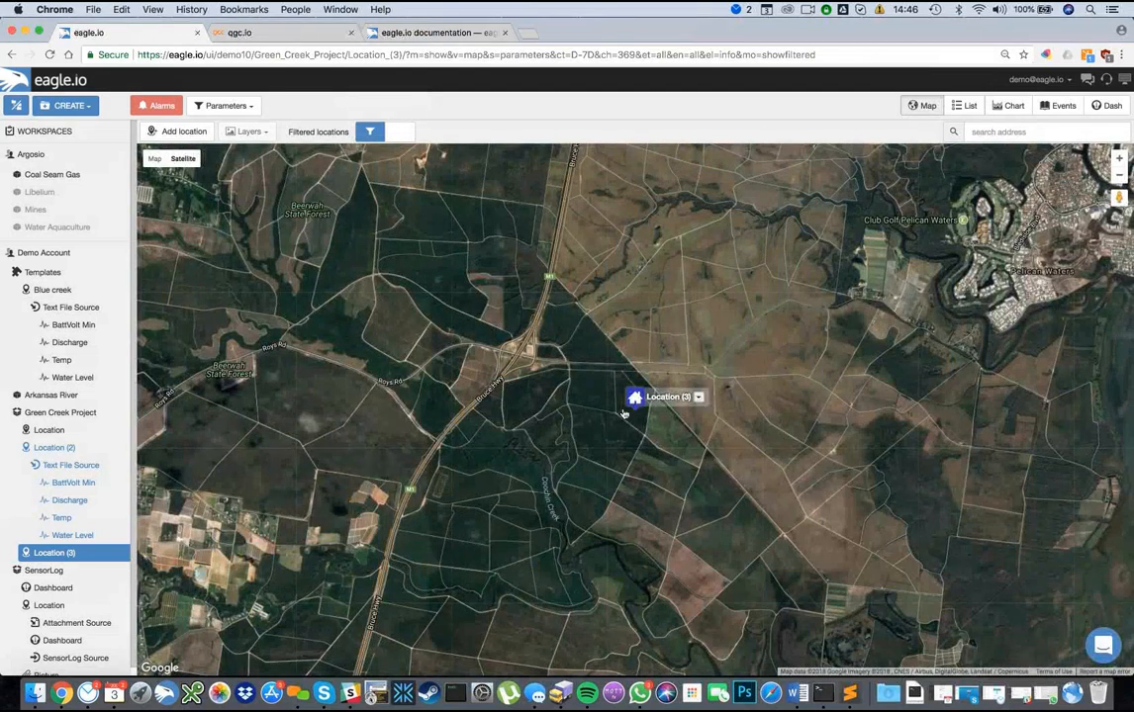
Step: Add a Campbell Scientific (PakBus) data logger source to the new location, choosing the CR800 Series model
left_click(122, 555)
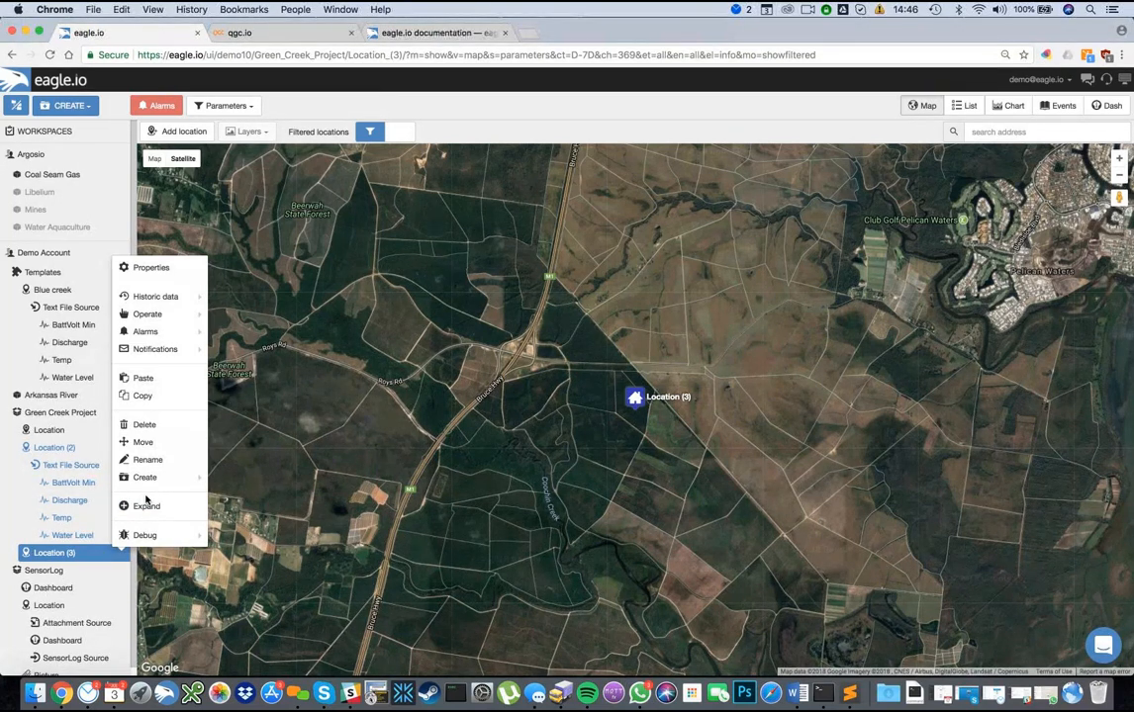
mouse_move(156, 480)
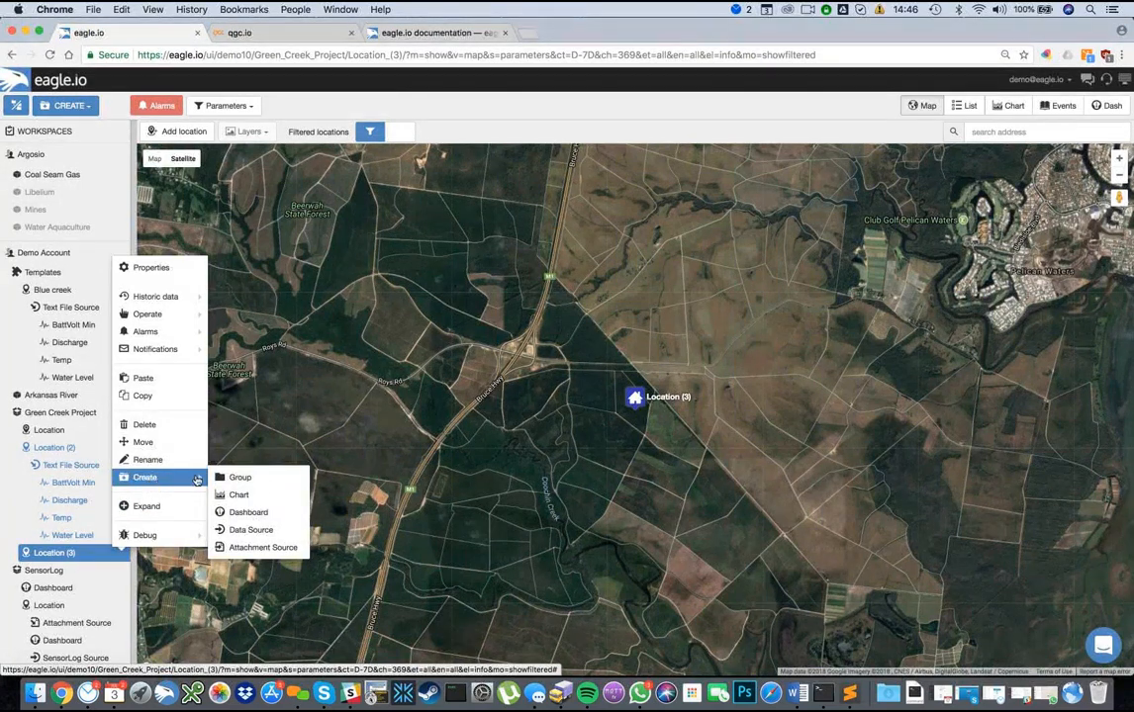
left_click(251, 530)
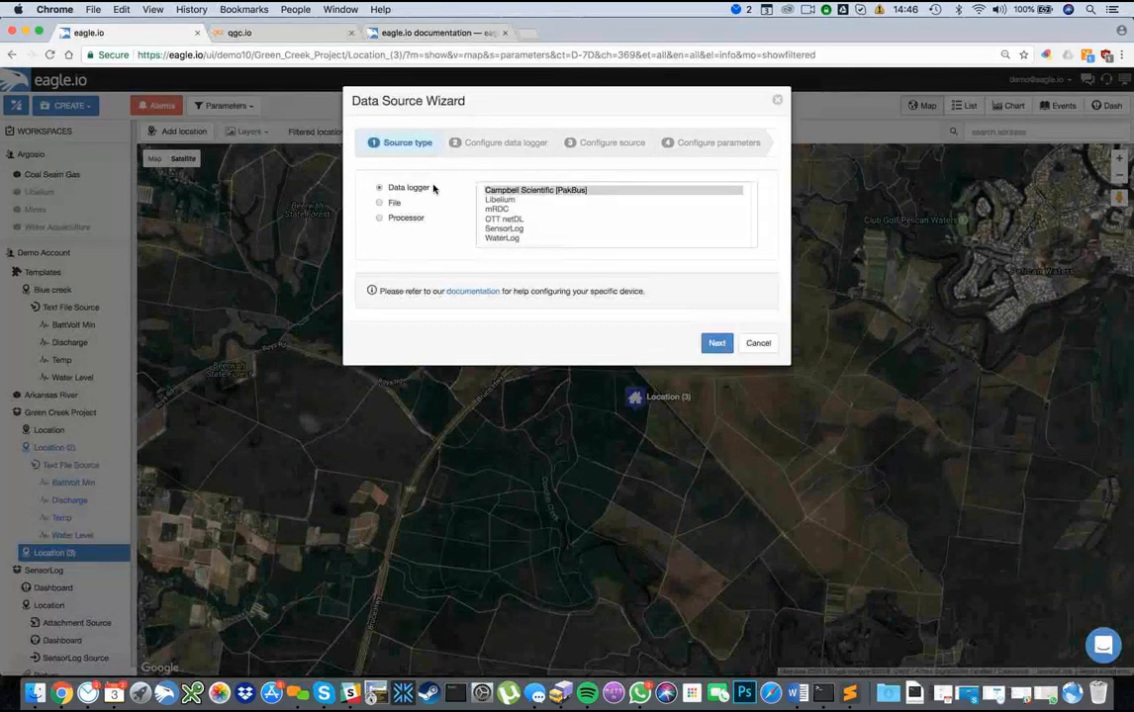
left_click(530, 190)
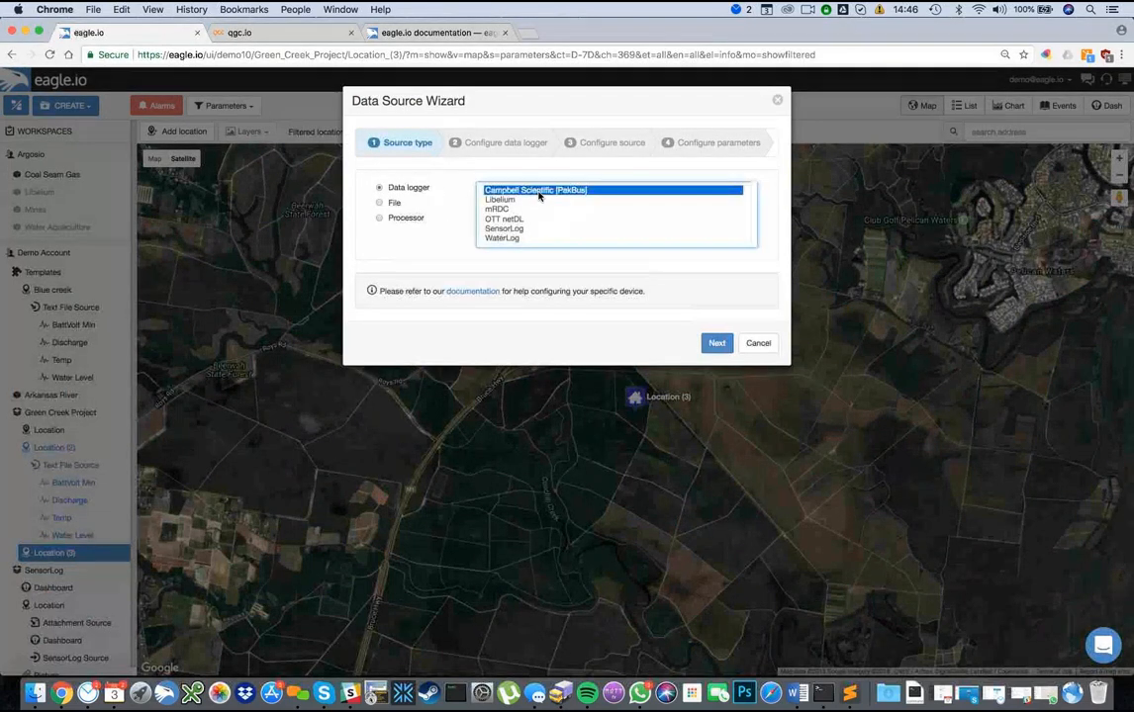
left_click(716, 342)
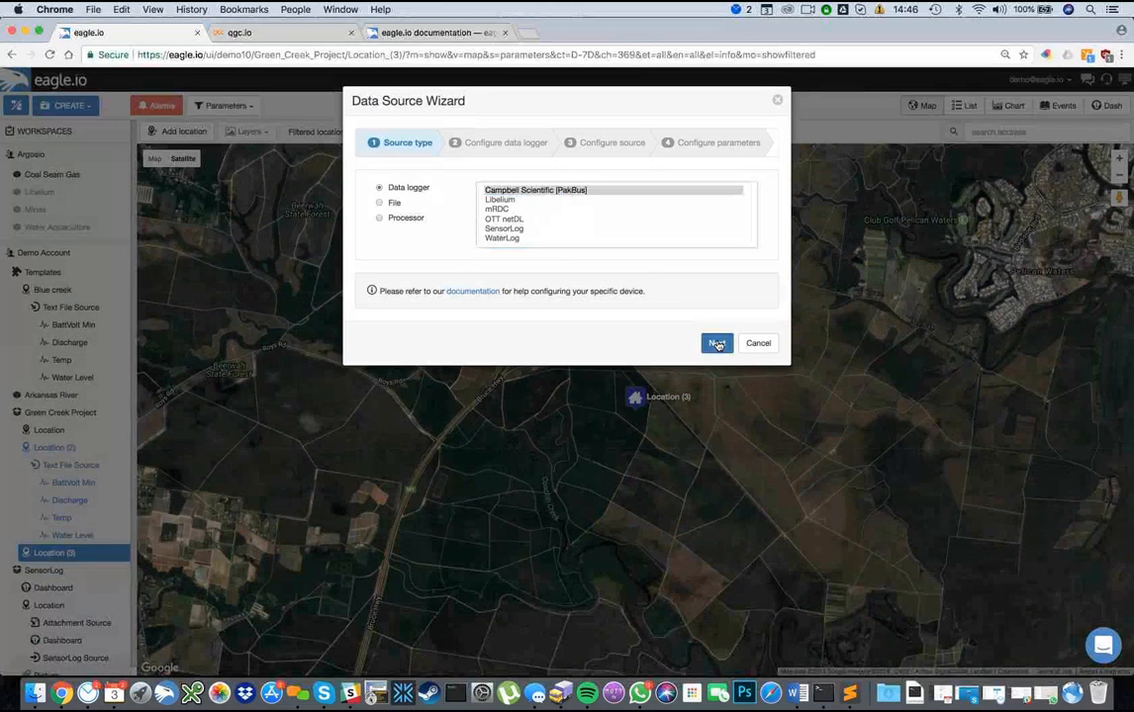
left_click(681, 191)
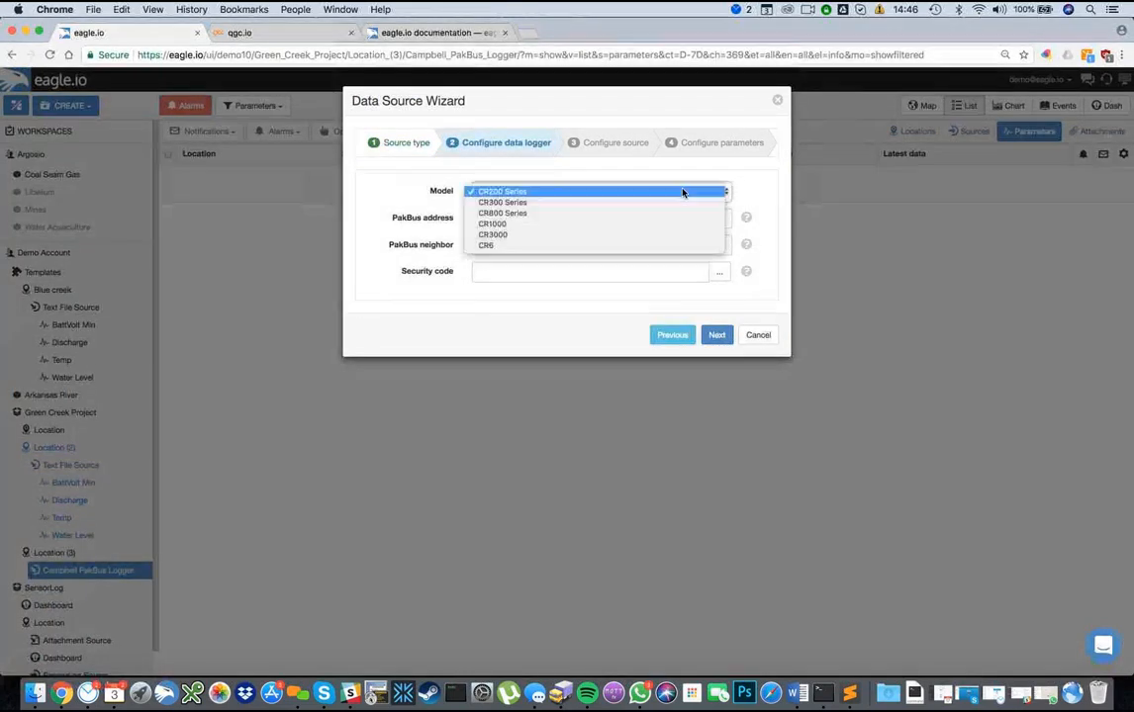
left_click(593, 213)
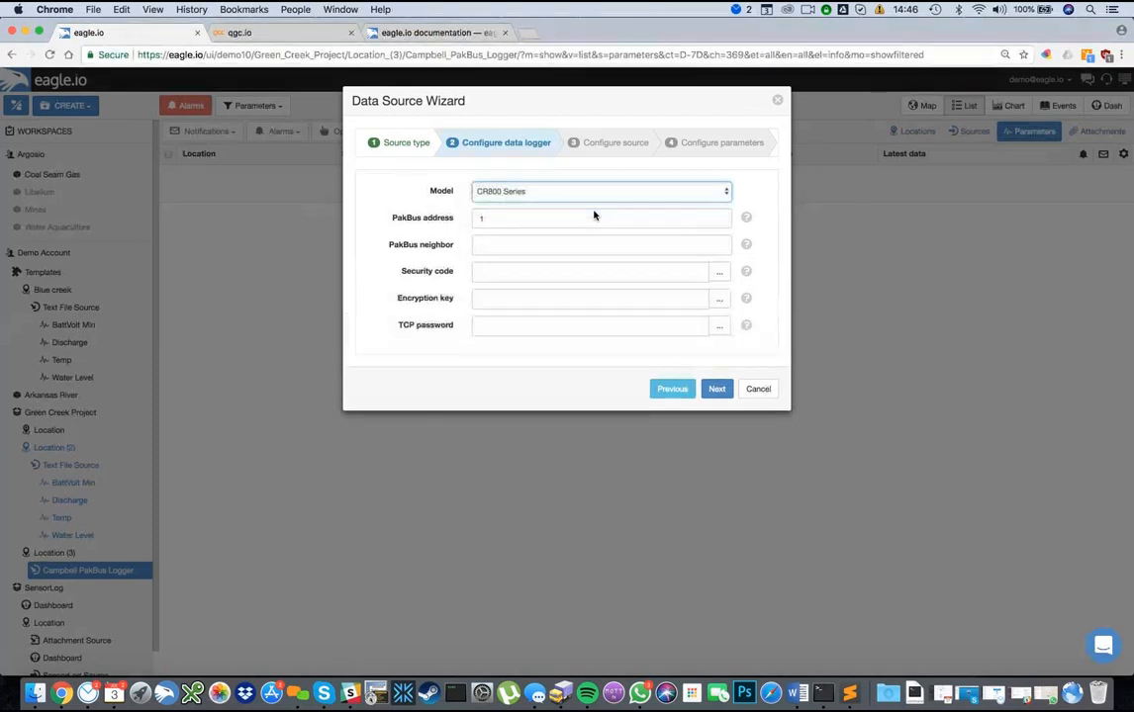
left_click(716, 388)
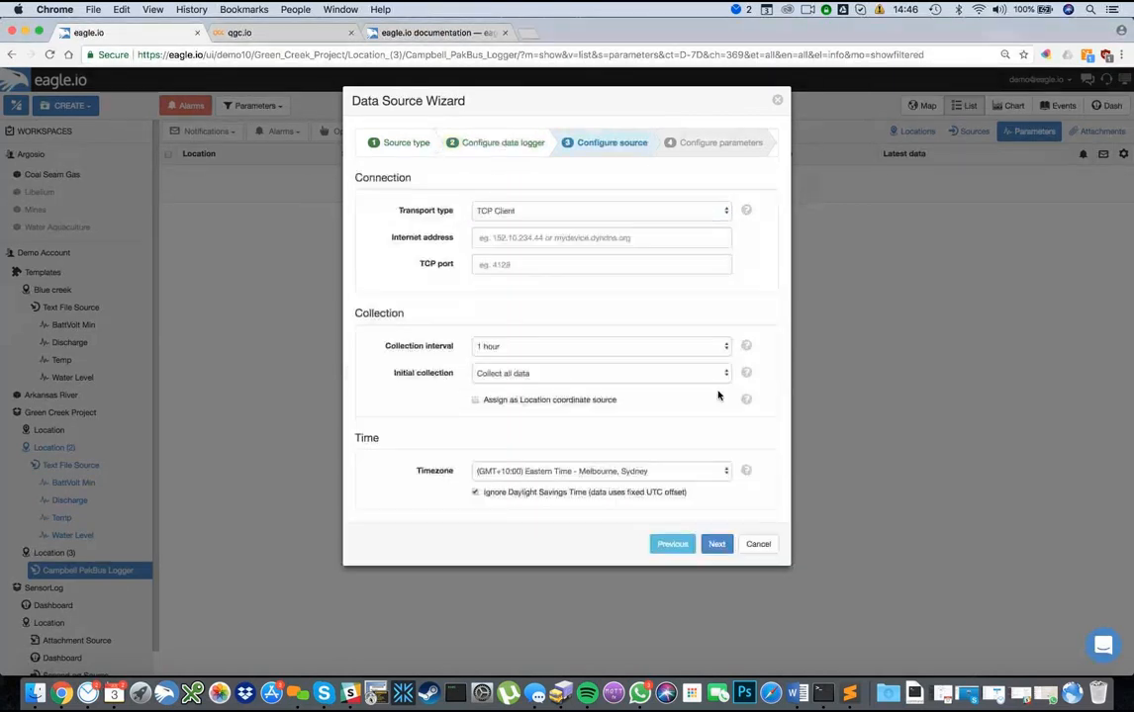
Step: Look through the available transport types for the logger connection, keeping TCP Client
left_click(725, 218)
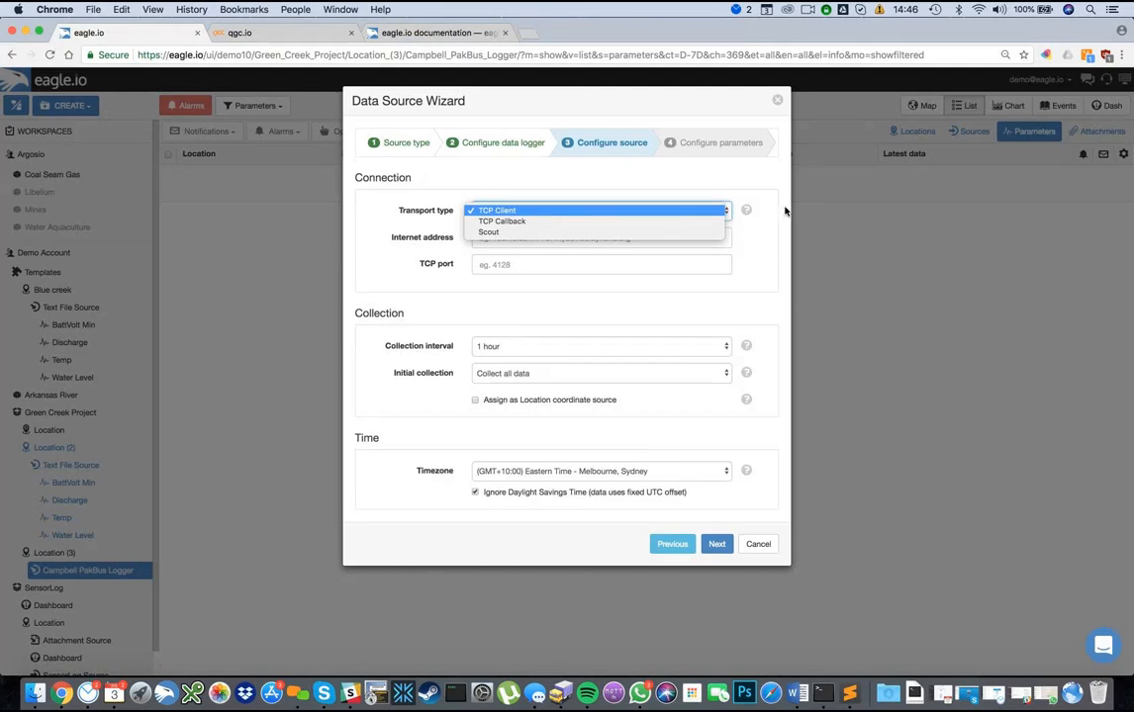
left_click(712, 211)
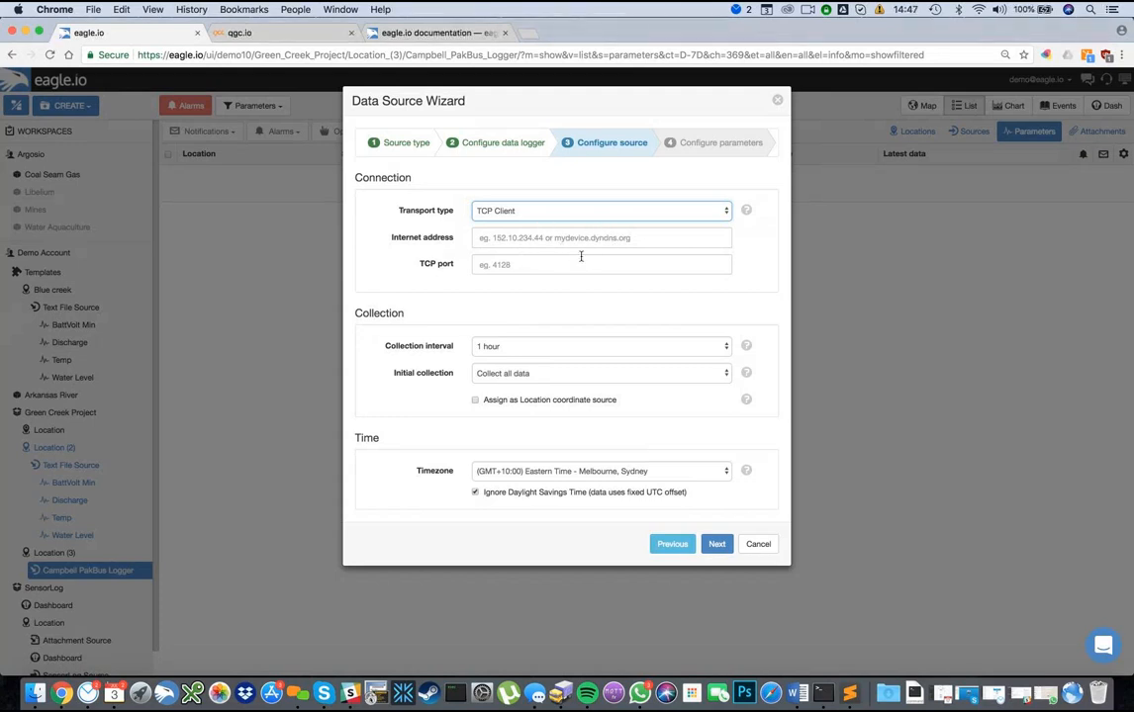
left_click(719, 213)
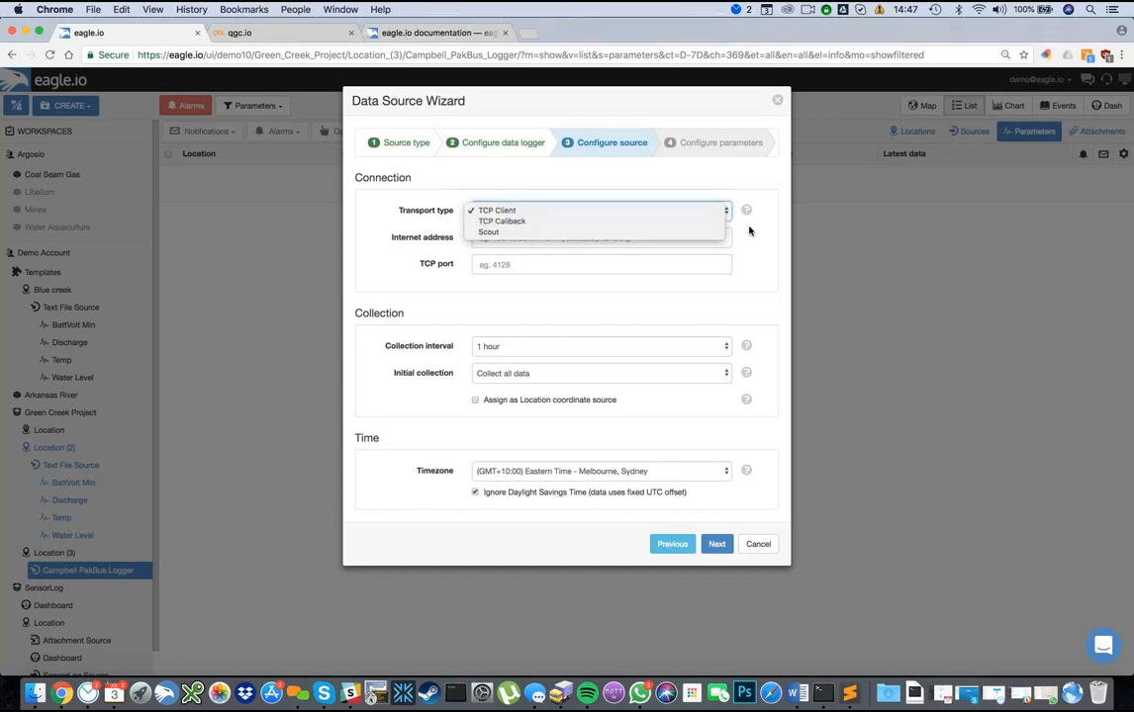
left_click(749, 231)
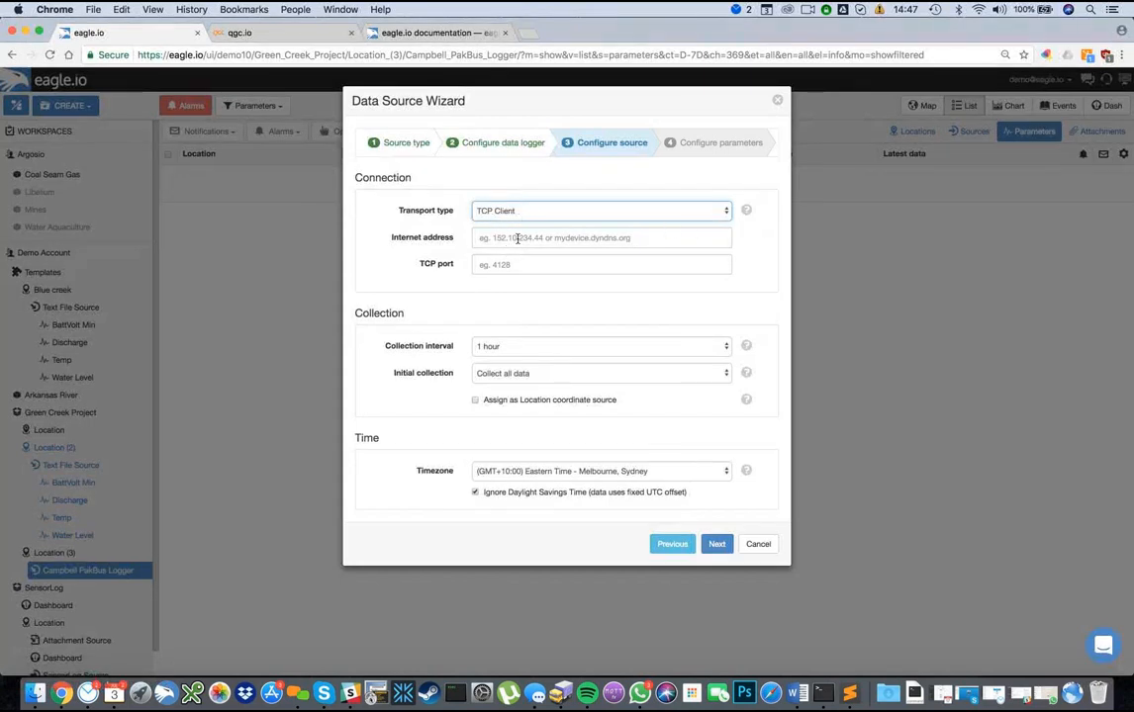
Step: Set the logger connection's internet address to coffs.argos.io and its TCP port to 4002
left_click(676, 238)
type("co")
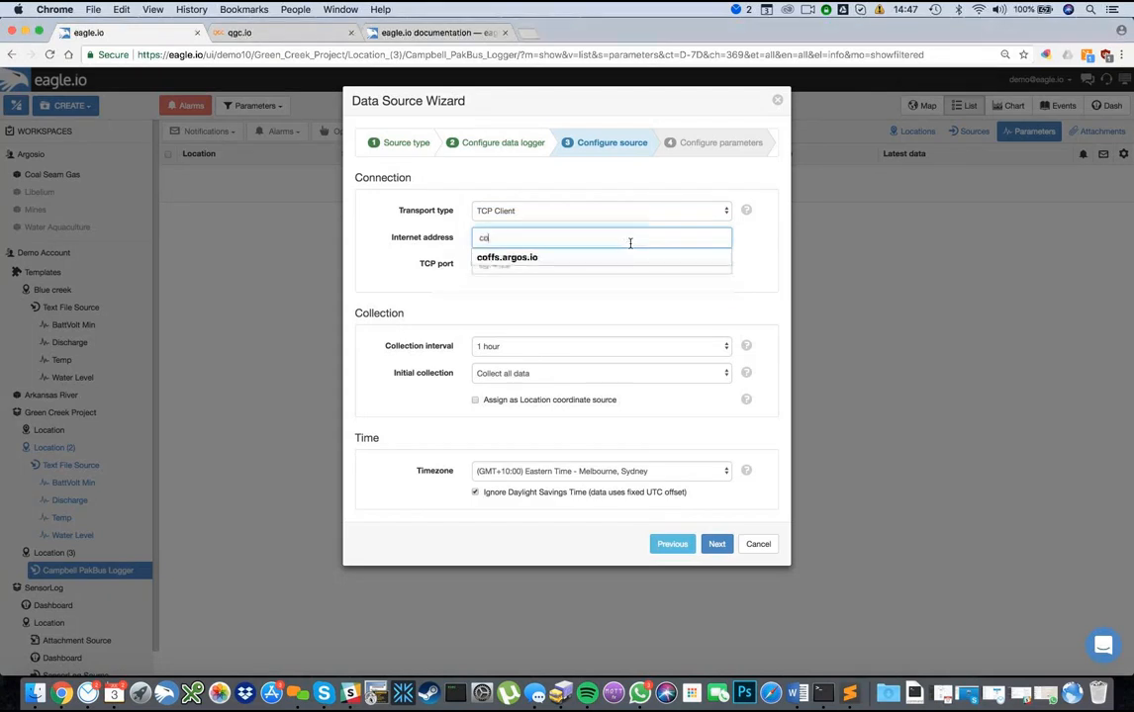
key("Down")
key("Return")
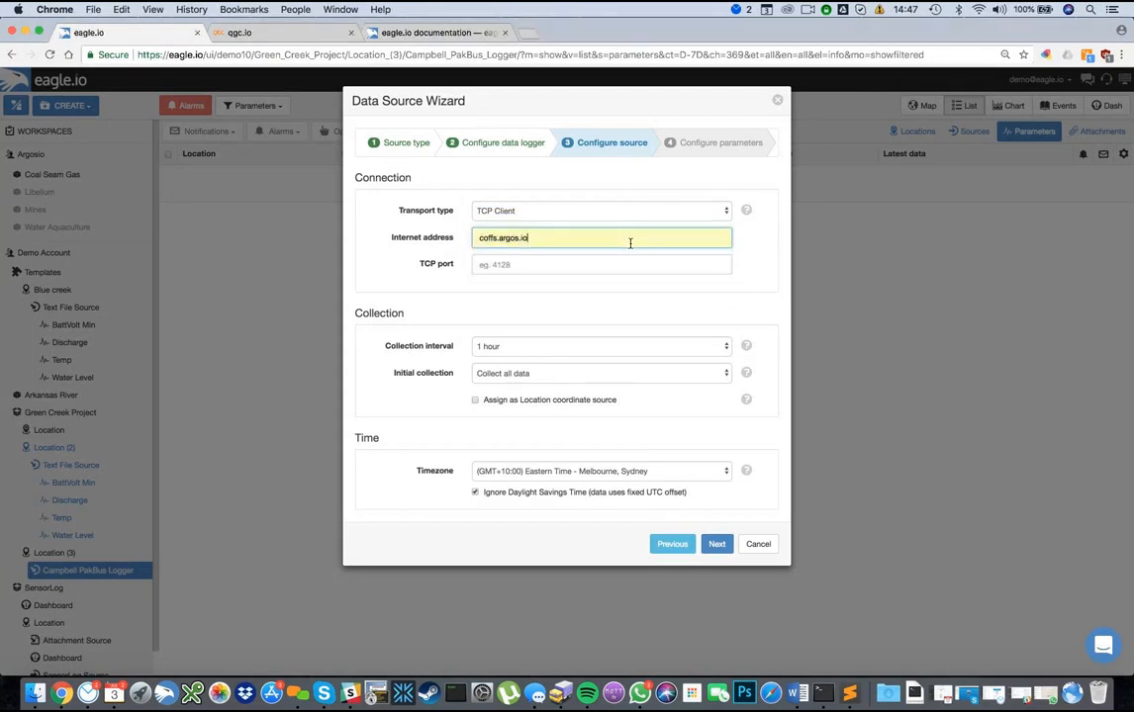
left_click(527, 264)
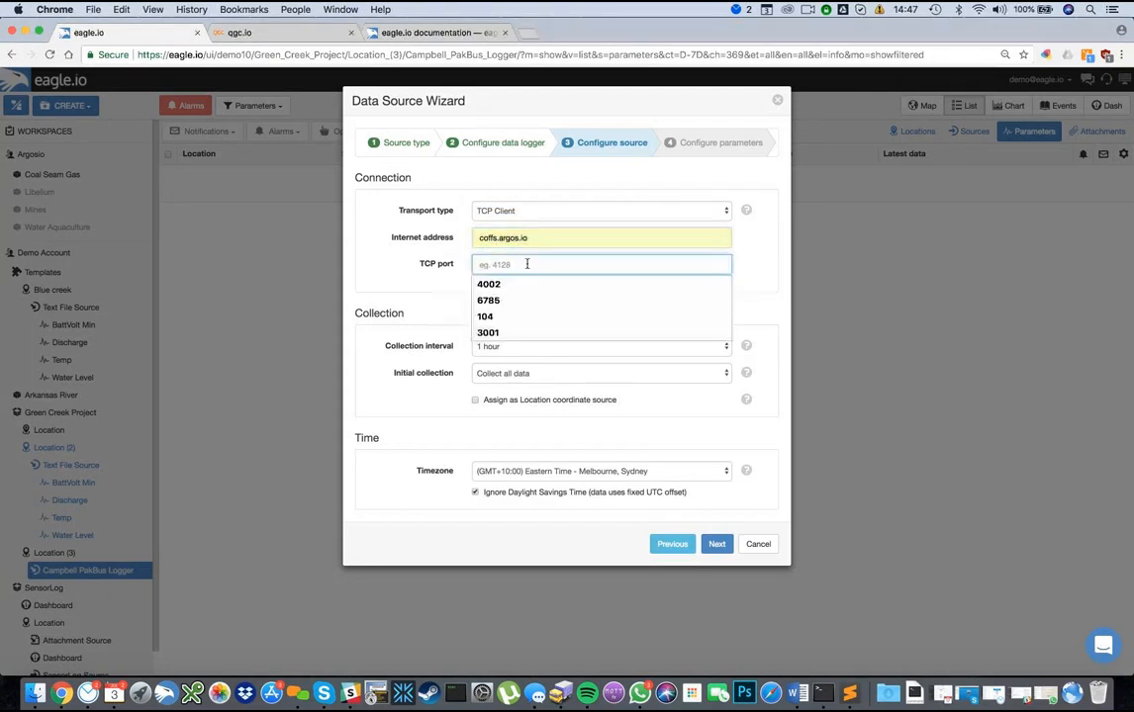
type("4")
key("Down")
key("Return")
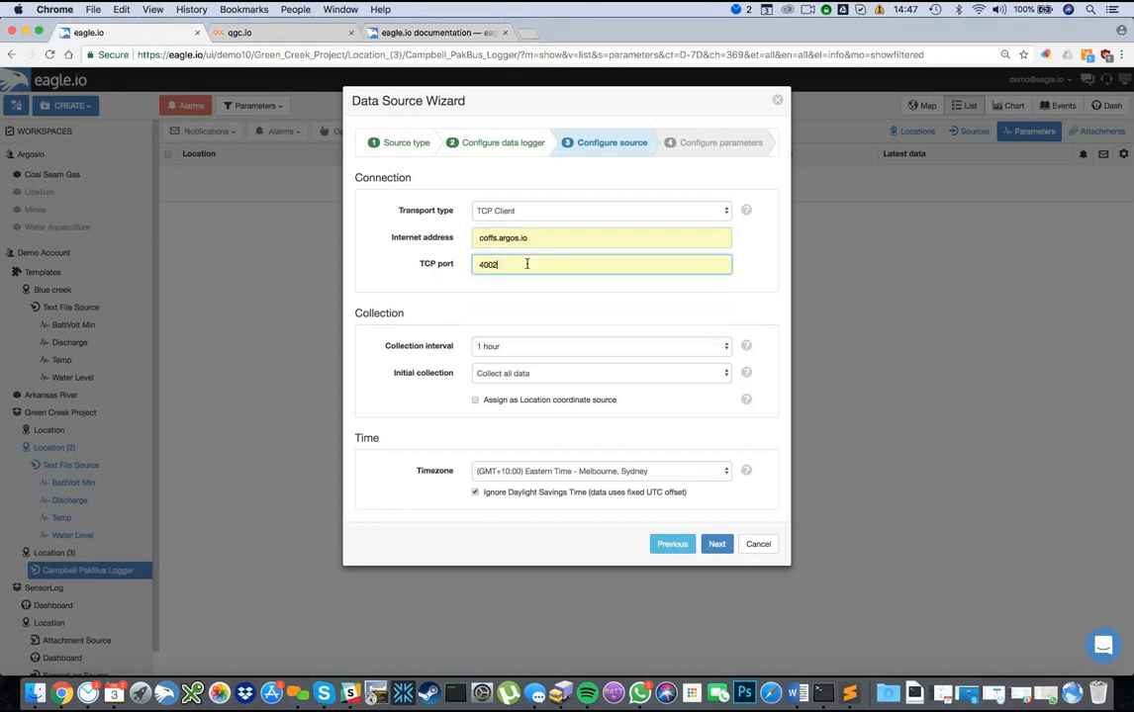
Step: Set the collection interval to 5 minutes and initial collection to most recent data only, then finish the wizard with automatic parameter setup
left_click(728, 348)
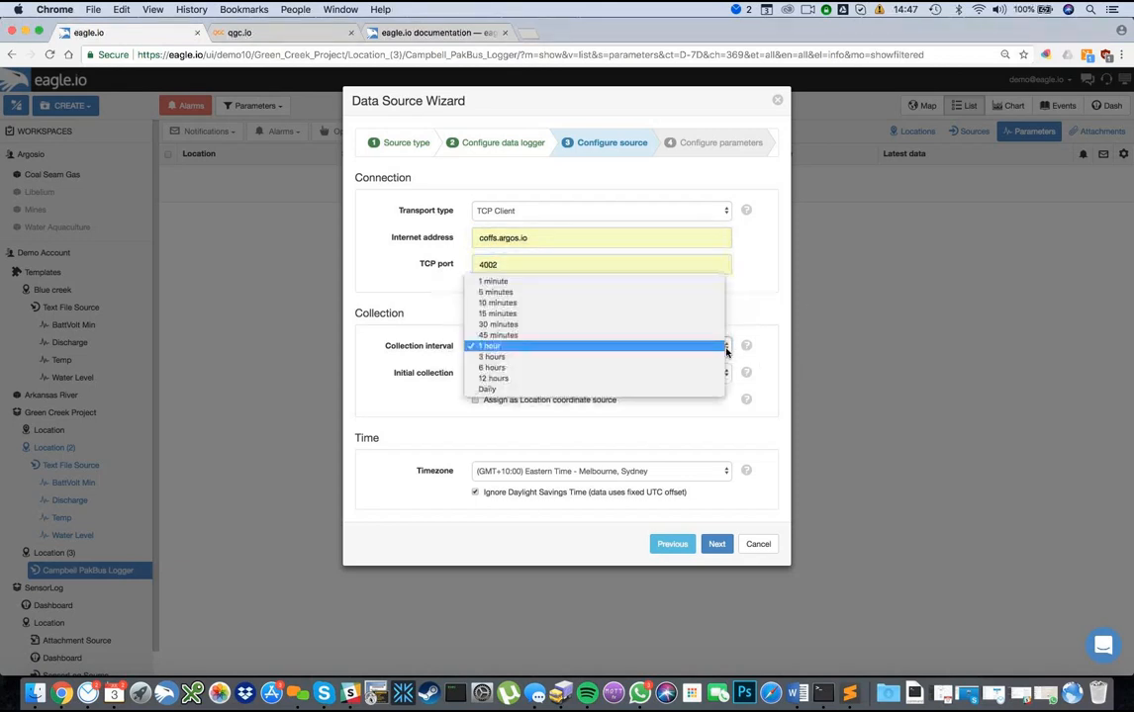
left_click(574, 295)
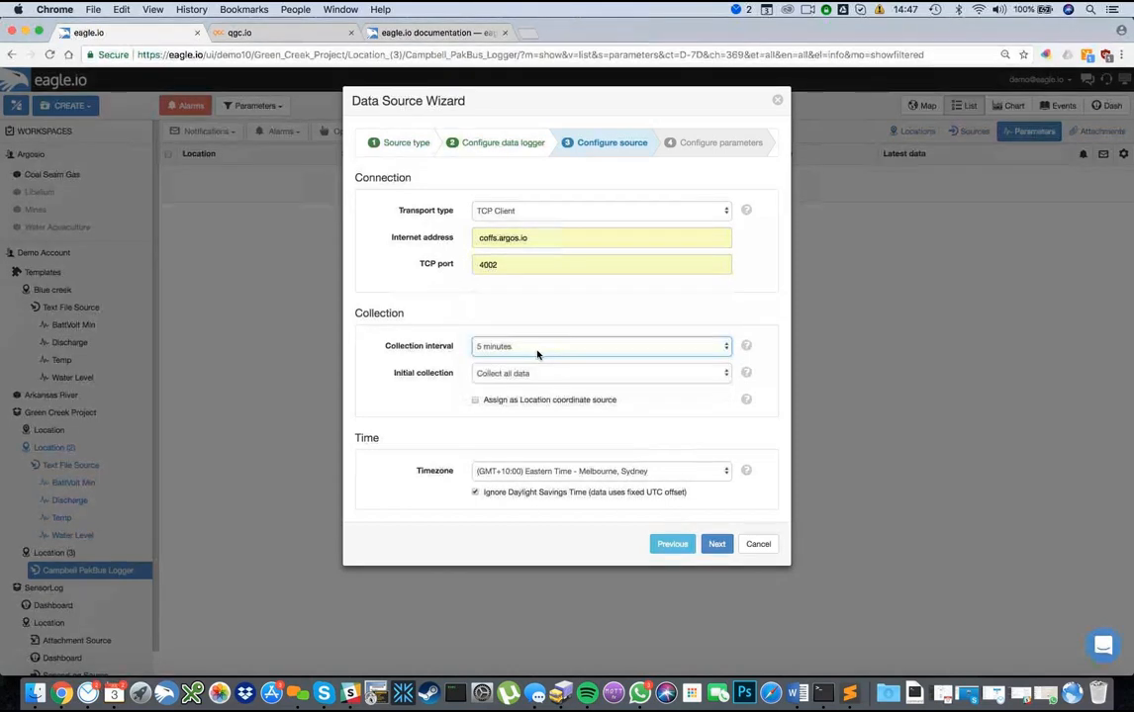
left_click(726, 374)
left_click(682, 386)
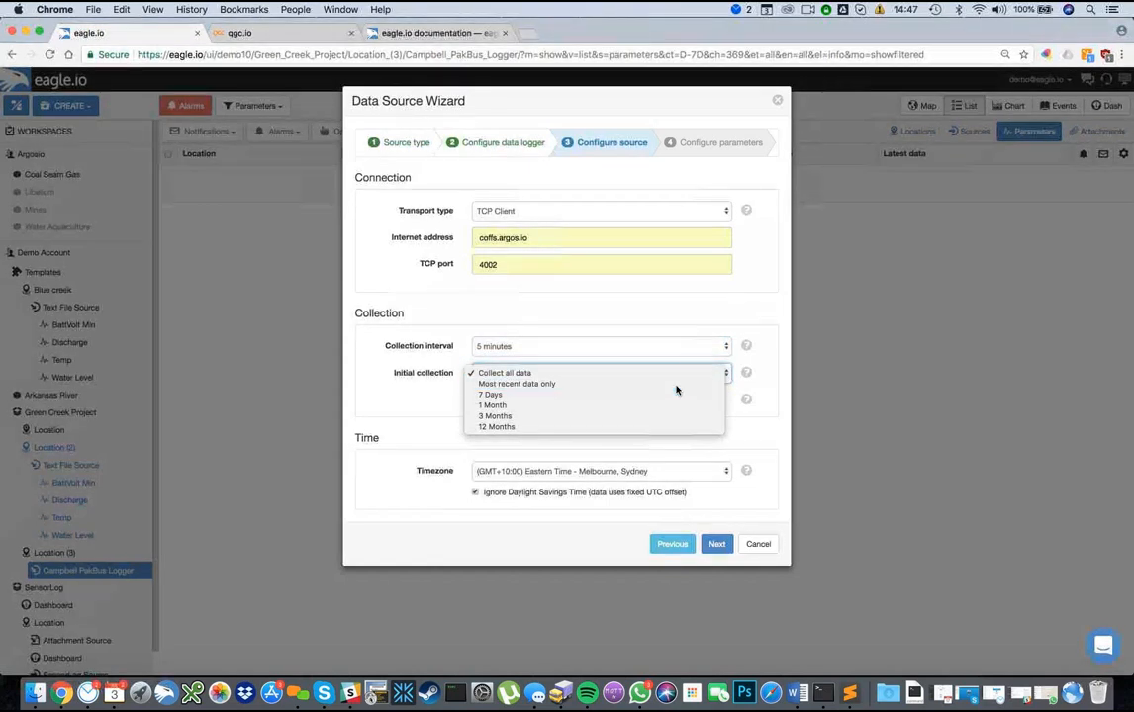
left_click(718, 545)
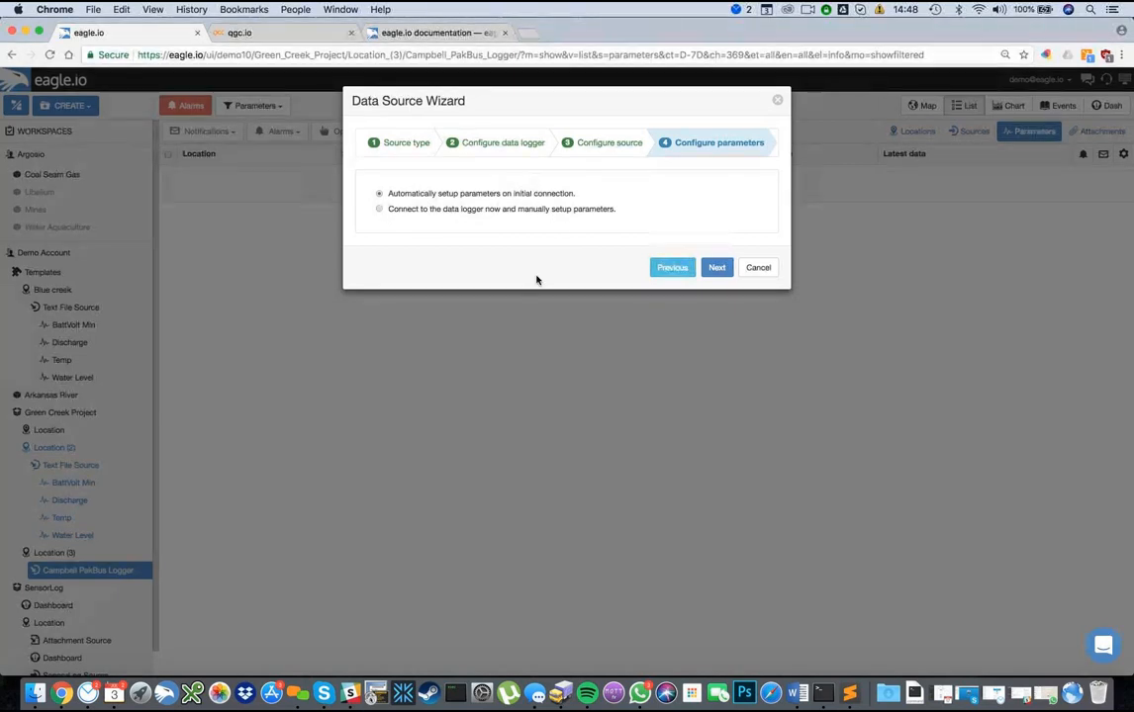
left_click(716, 267)
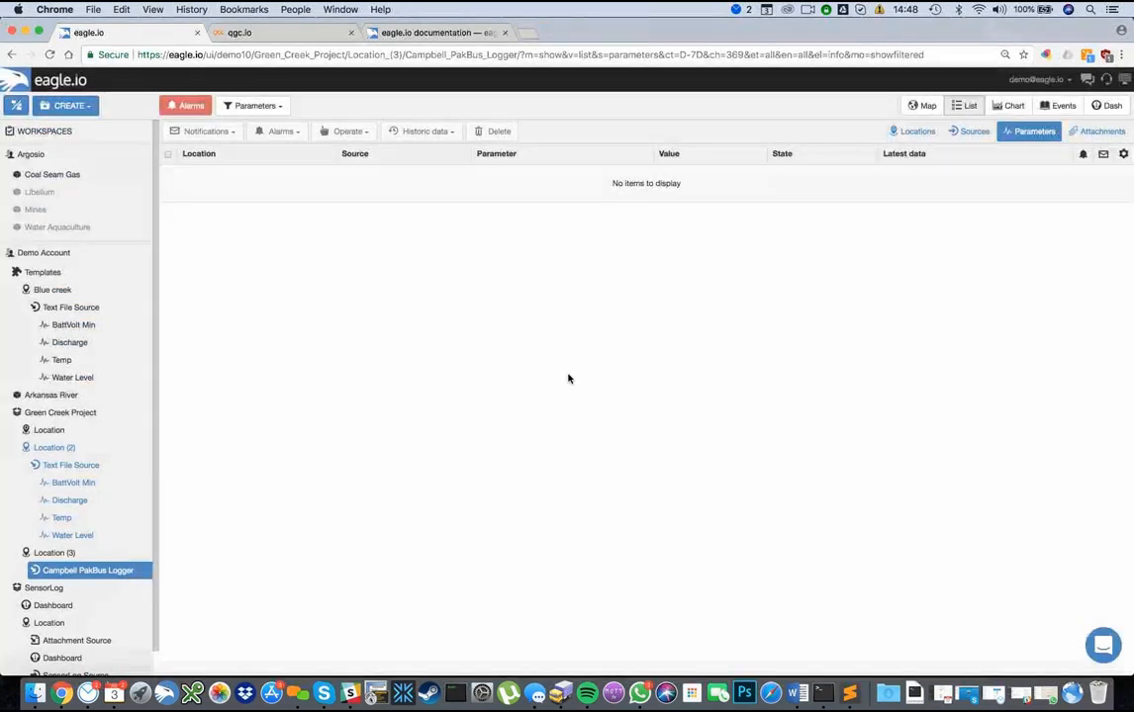
Step: Check the Campbell PakBus Logger's status in the sources list, then view its parameters list
left_click(975, 131)
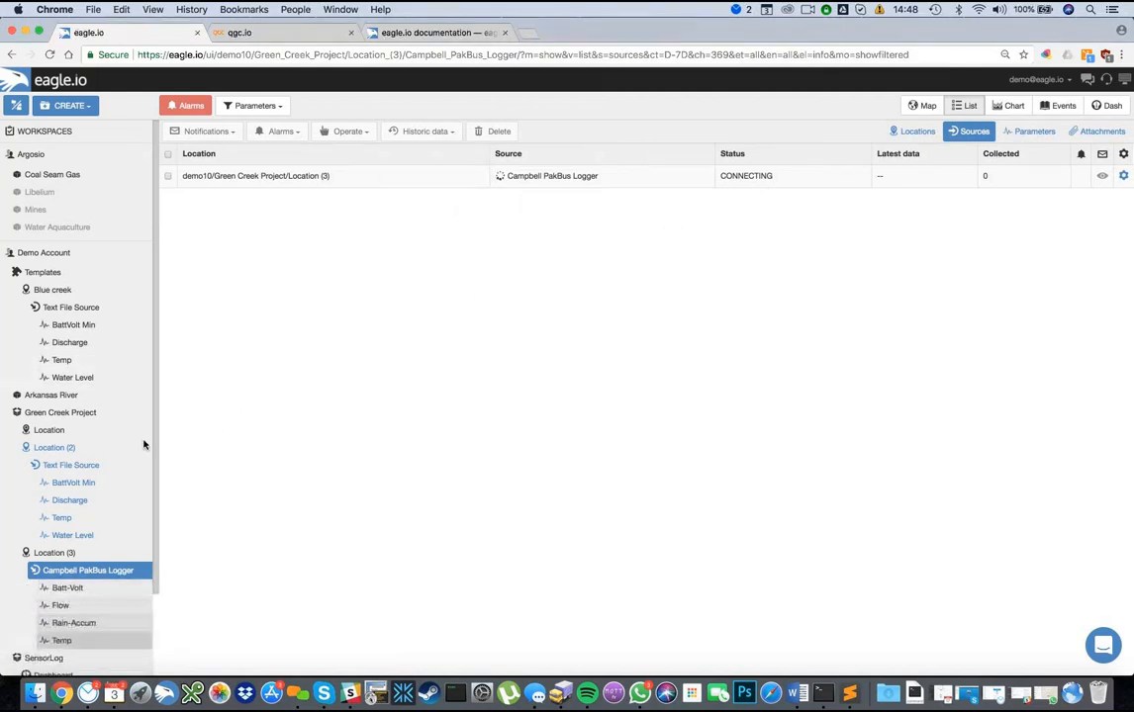
scroll(144, 475, "down", 3)
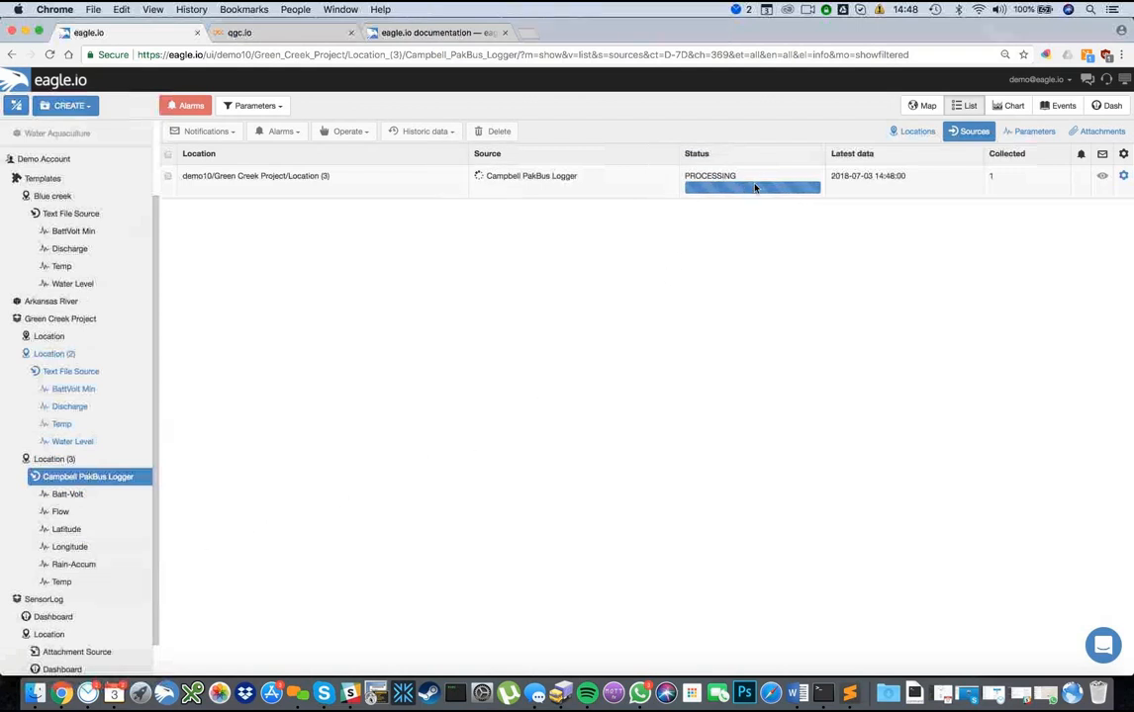
left_click(1028, 133)
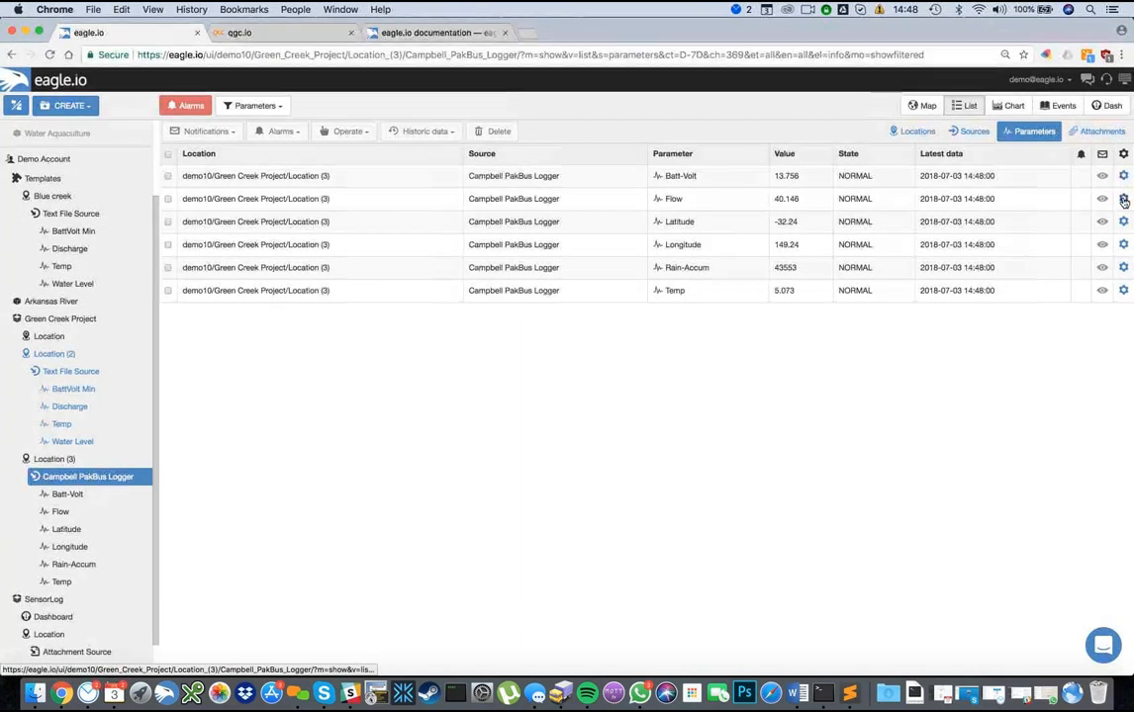
Step: Chart the logger's parameters over a 24-hour range and look through the charts
left_click(1007, 107)
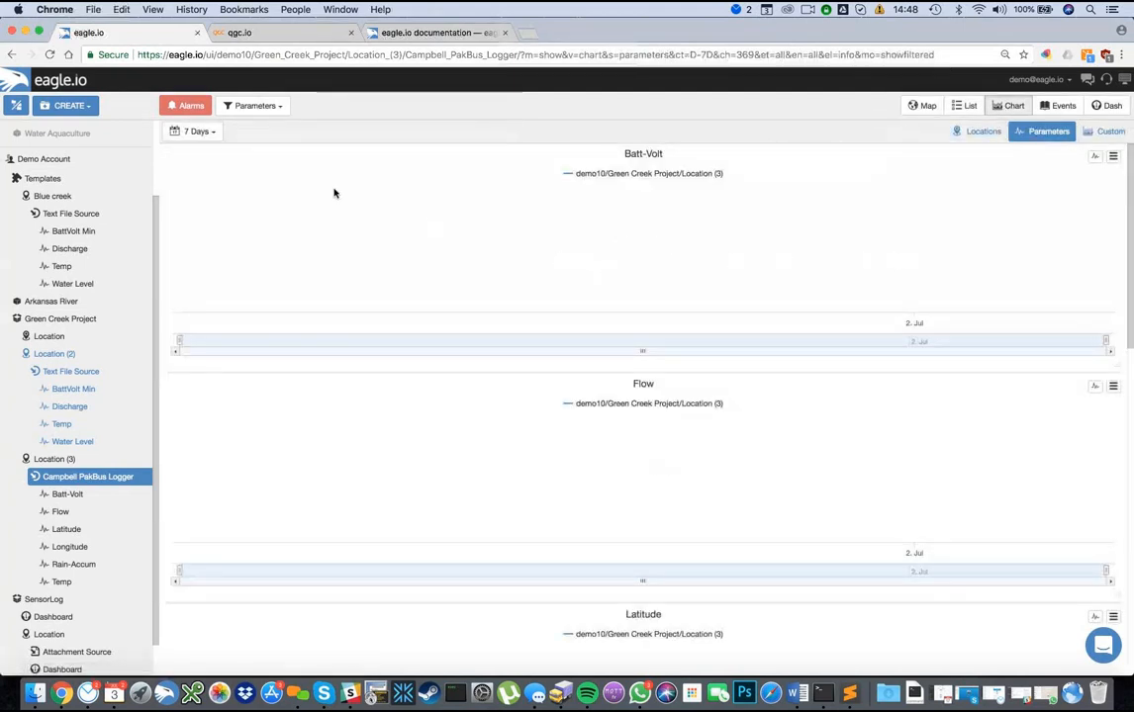
left_click(210, 133)
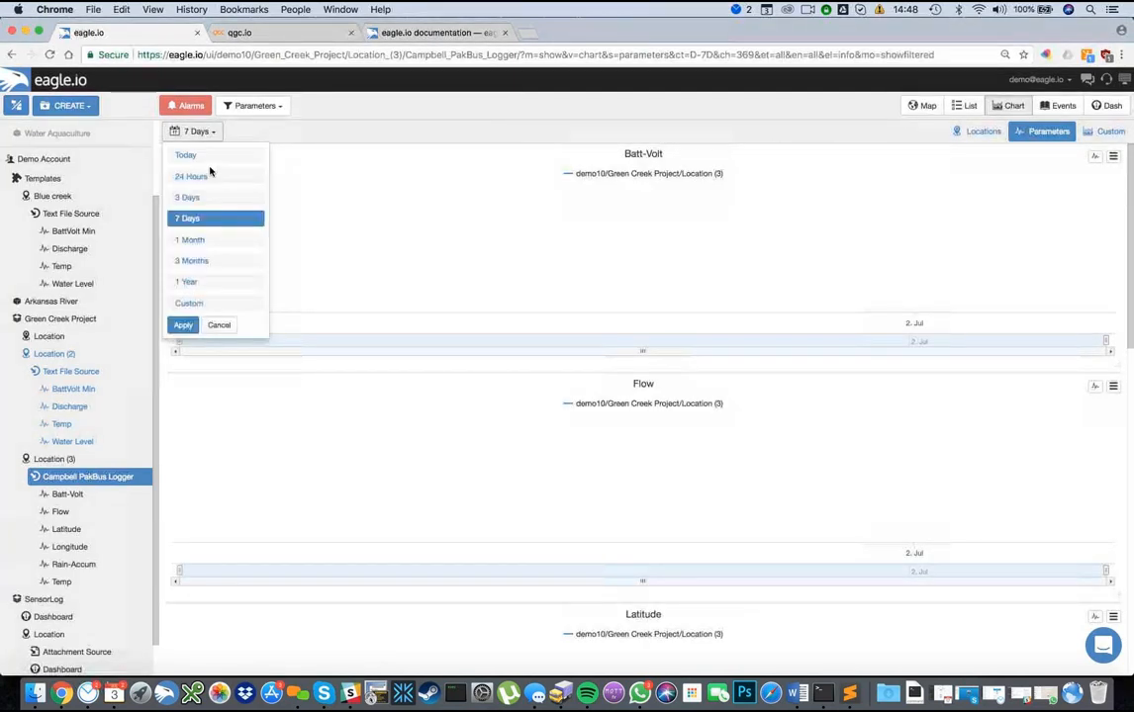
left_click(224, 179)
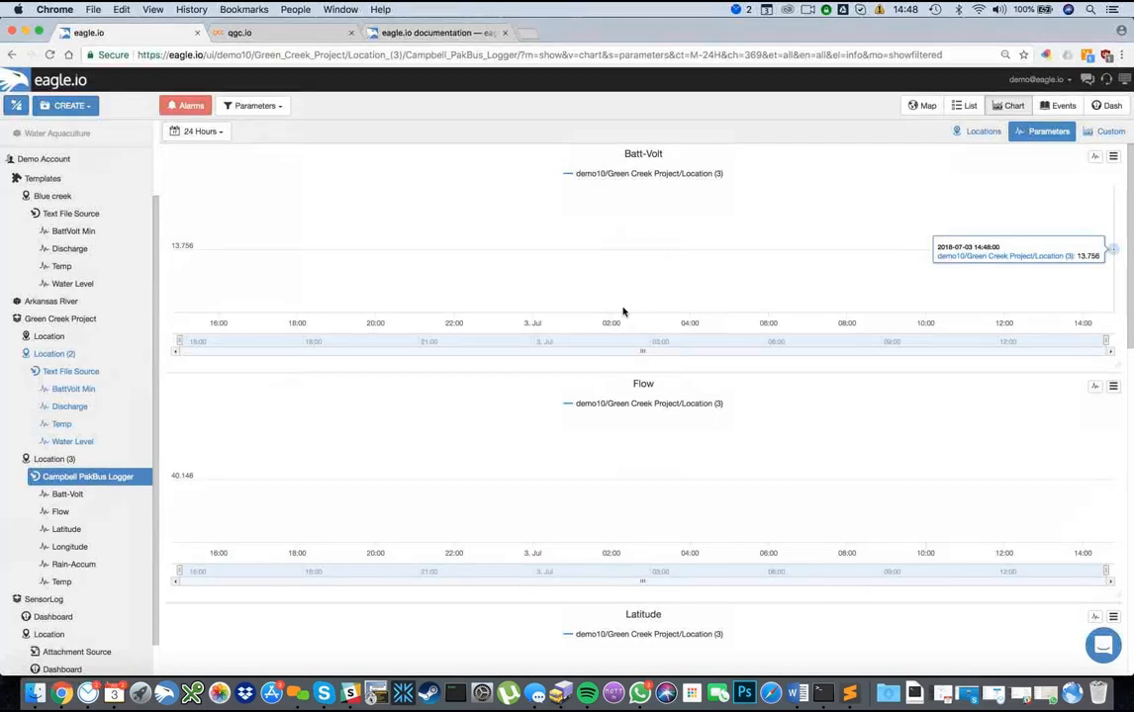
scroll(256, 426, "down", 1)
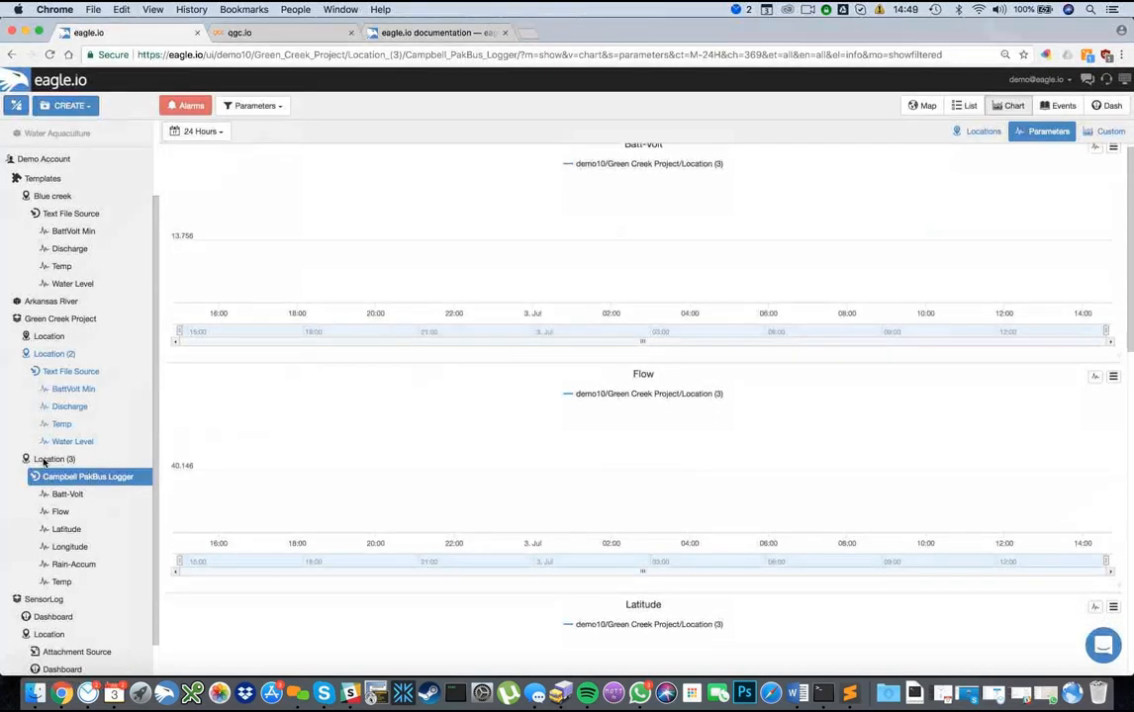
scroll(40, 415, "down", 1)
Step: Load the Mines workspace in the chart view
scroll(40, 240, "up", 4)
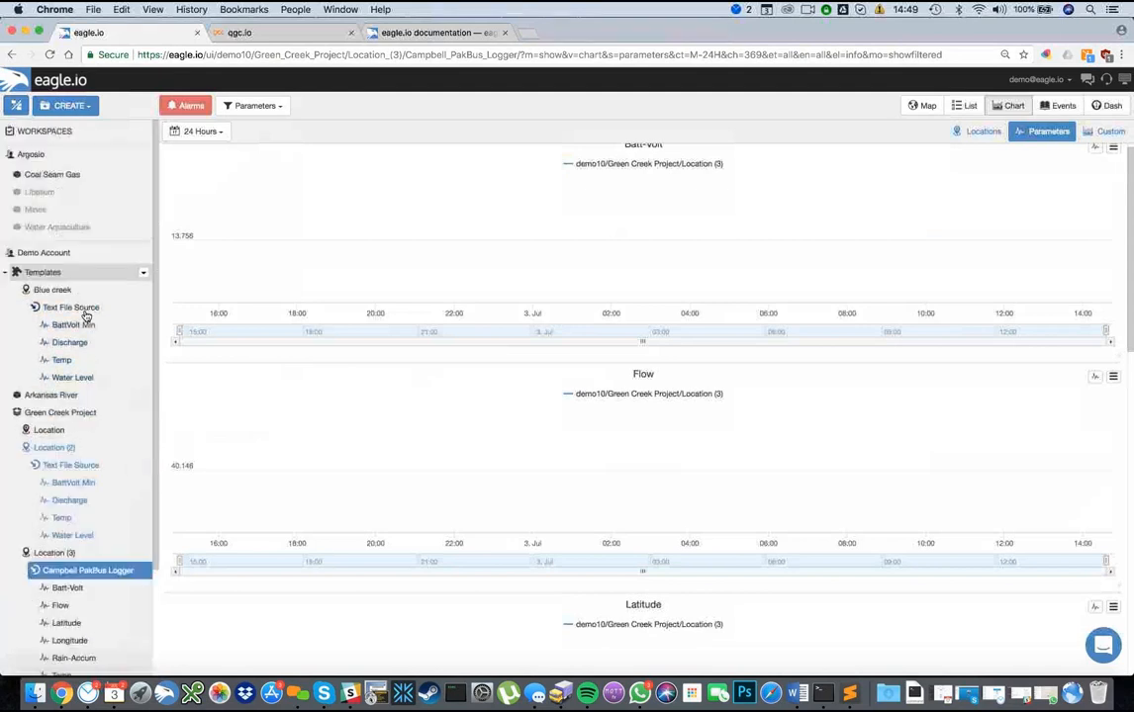
left_click(46, 210)
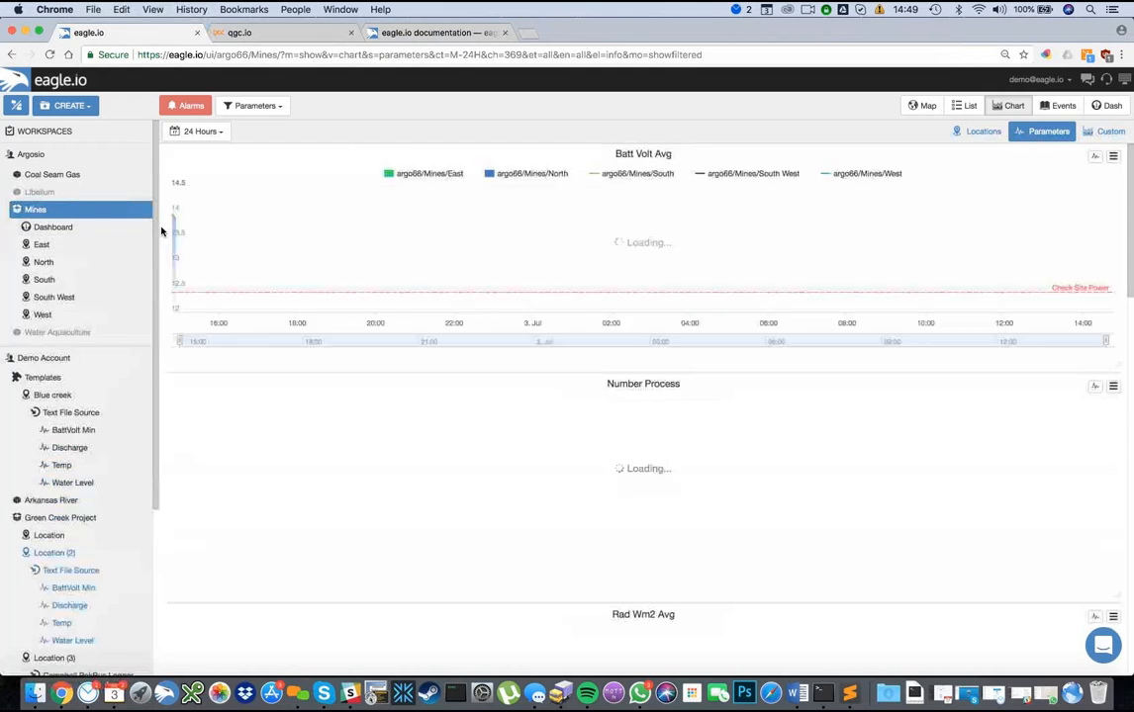
Step: Show the Mines workspace on the map and view the latest readings of the North and East locations
left_click(922, 104)
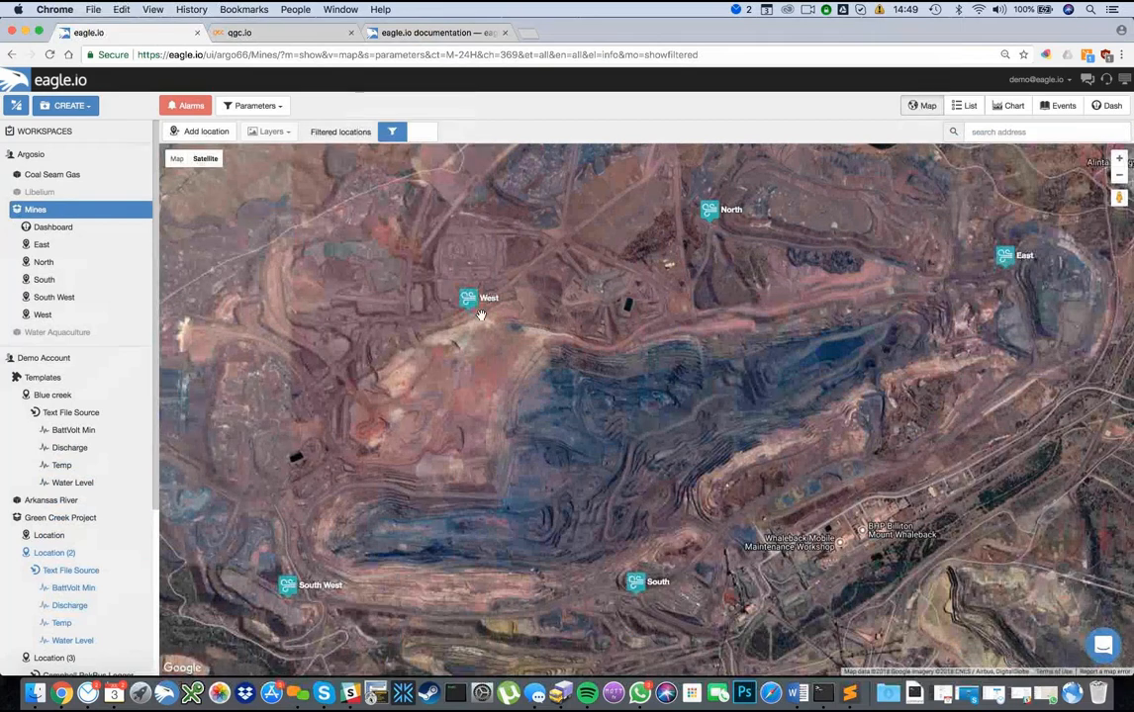
mouse_move(716, 216)
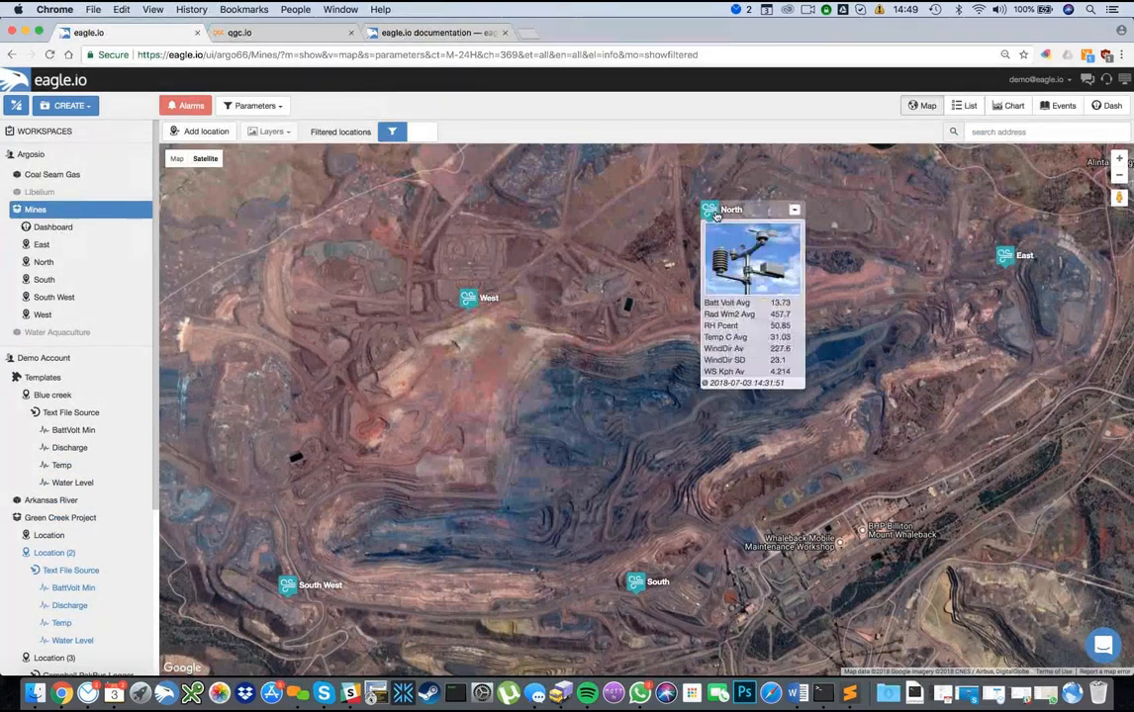
mouse_move(1007, 258)
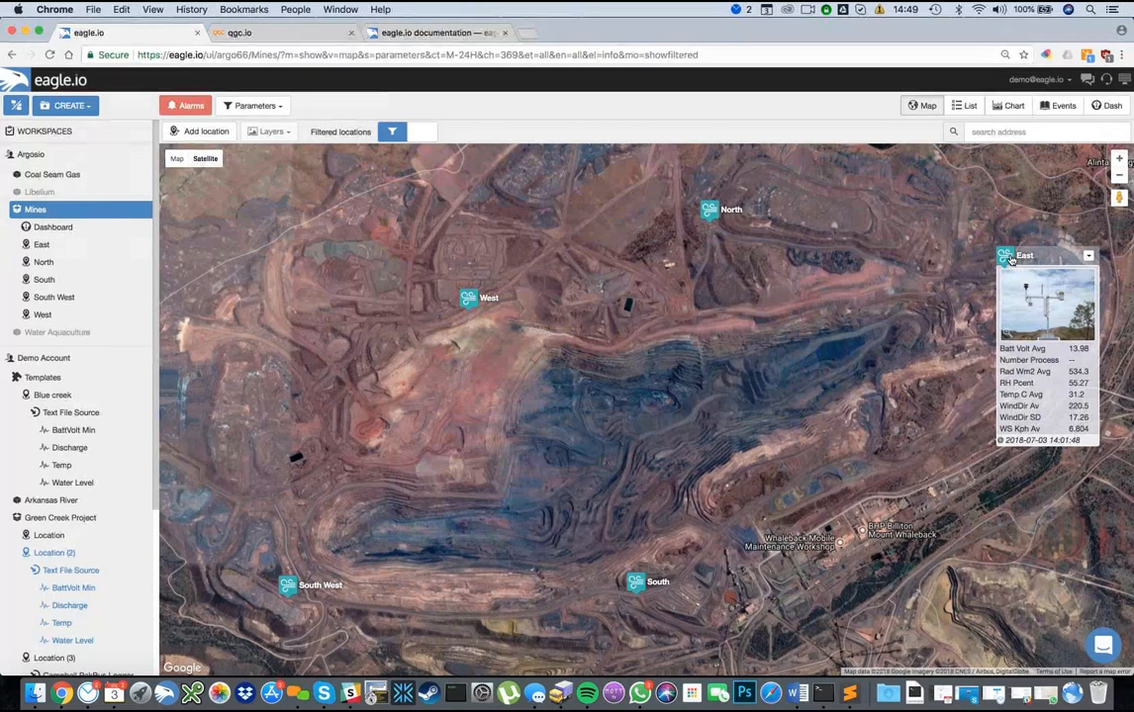
Step: View the parameter charts for the Mines workspace's East location, then open that location's dashboard
left_click(1012, 107)
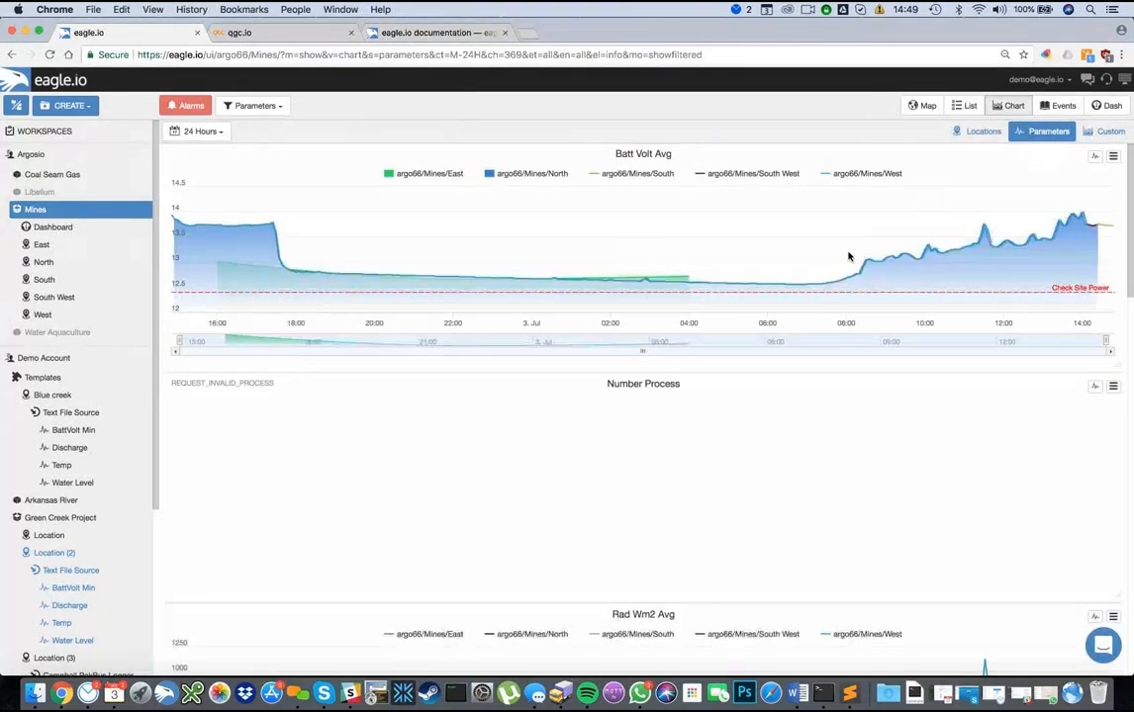
left_click(49, 243)
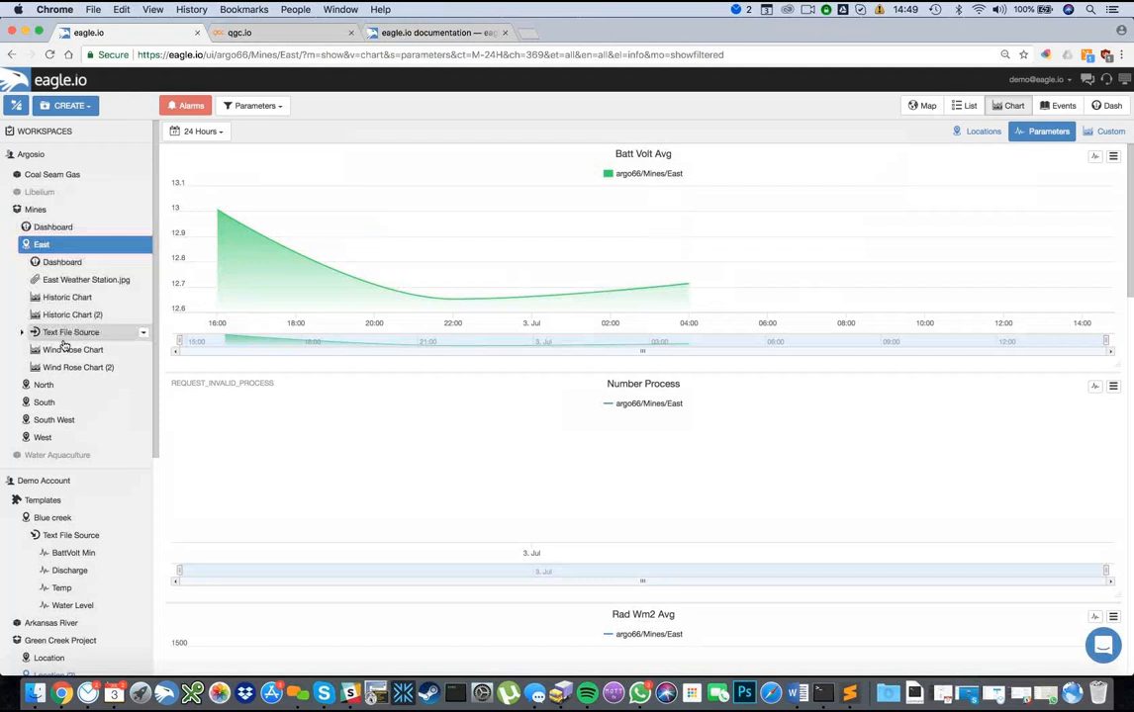
left_click(63, 265)
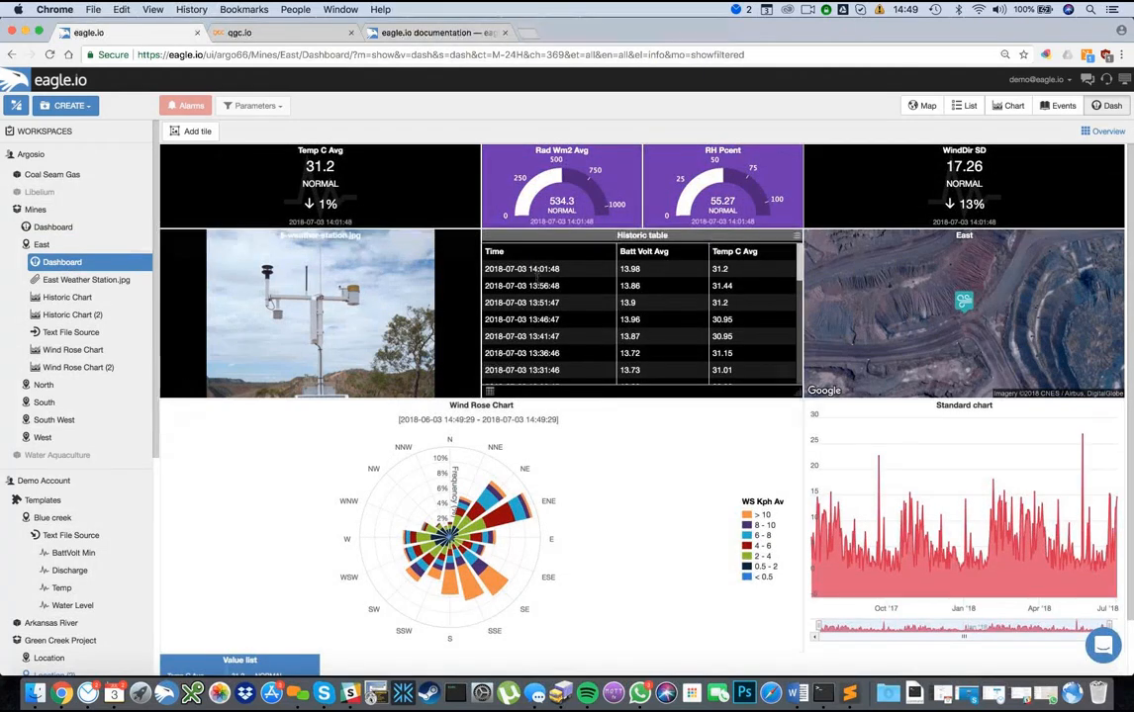
mouse_move(797, 394)
left_mouse_down()
mouse_move(698, 364)
mouse_move(782, 391)
left_mouse_up()
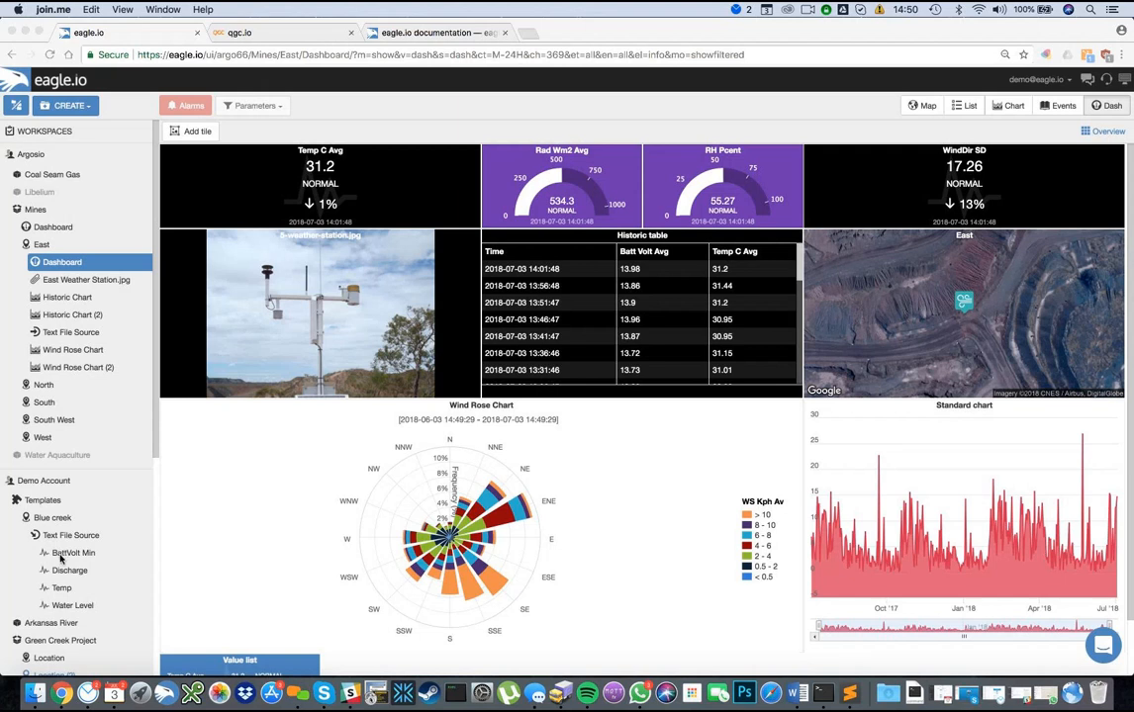
Step: Open the Green Creek Project dashboard and inspect the battery voltage and velocity values in its historic chart
scroll(62, 554, "down", 5)
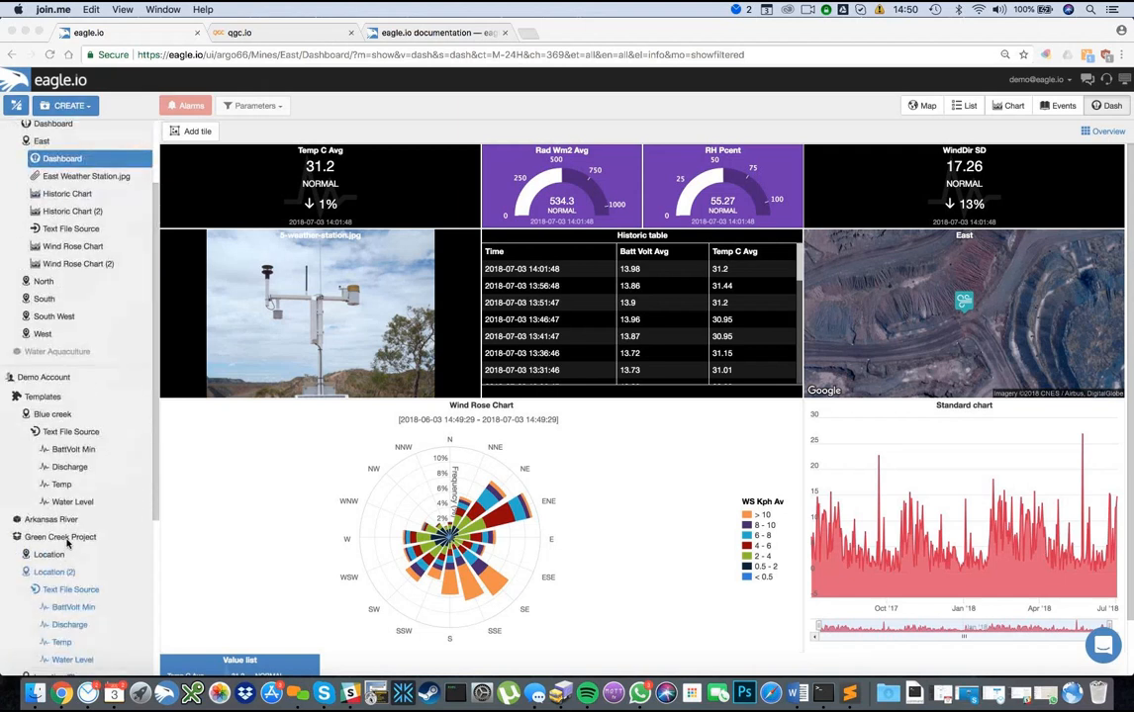
left_click(67, 540)
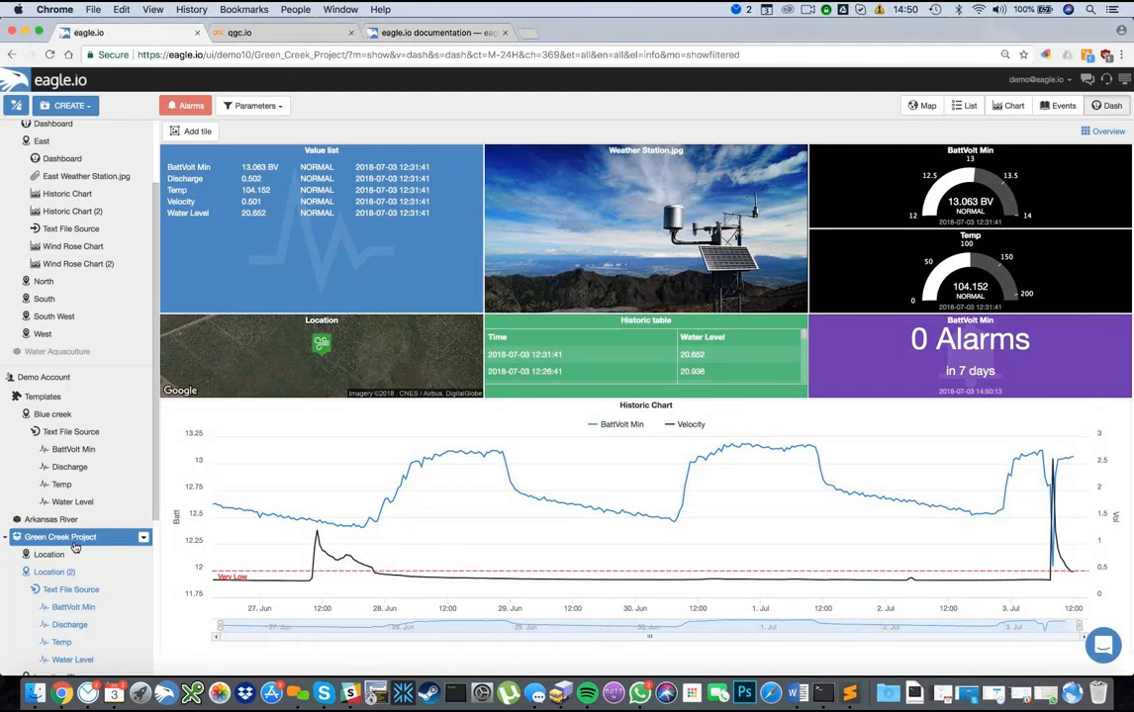
mouse_move(363, 544)
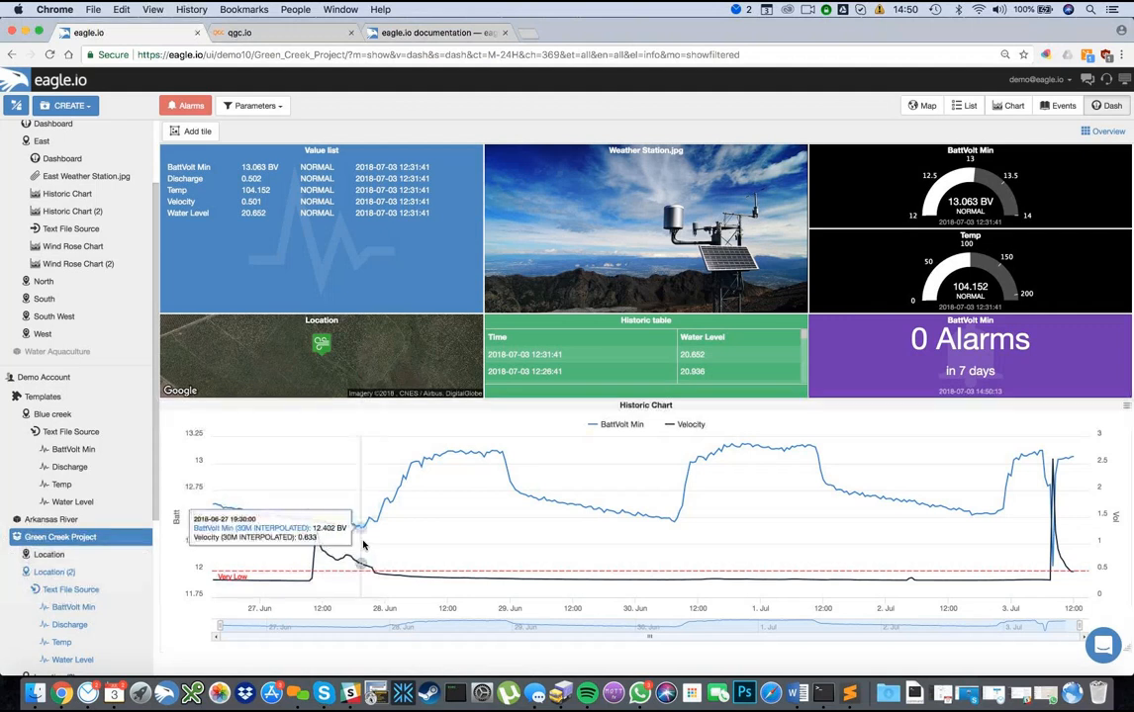